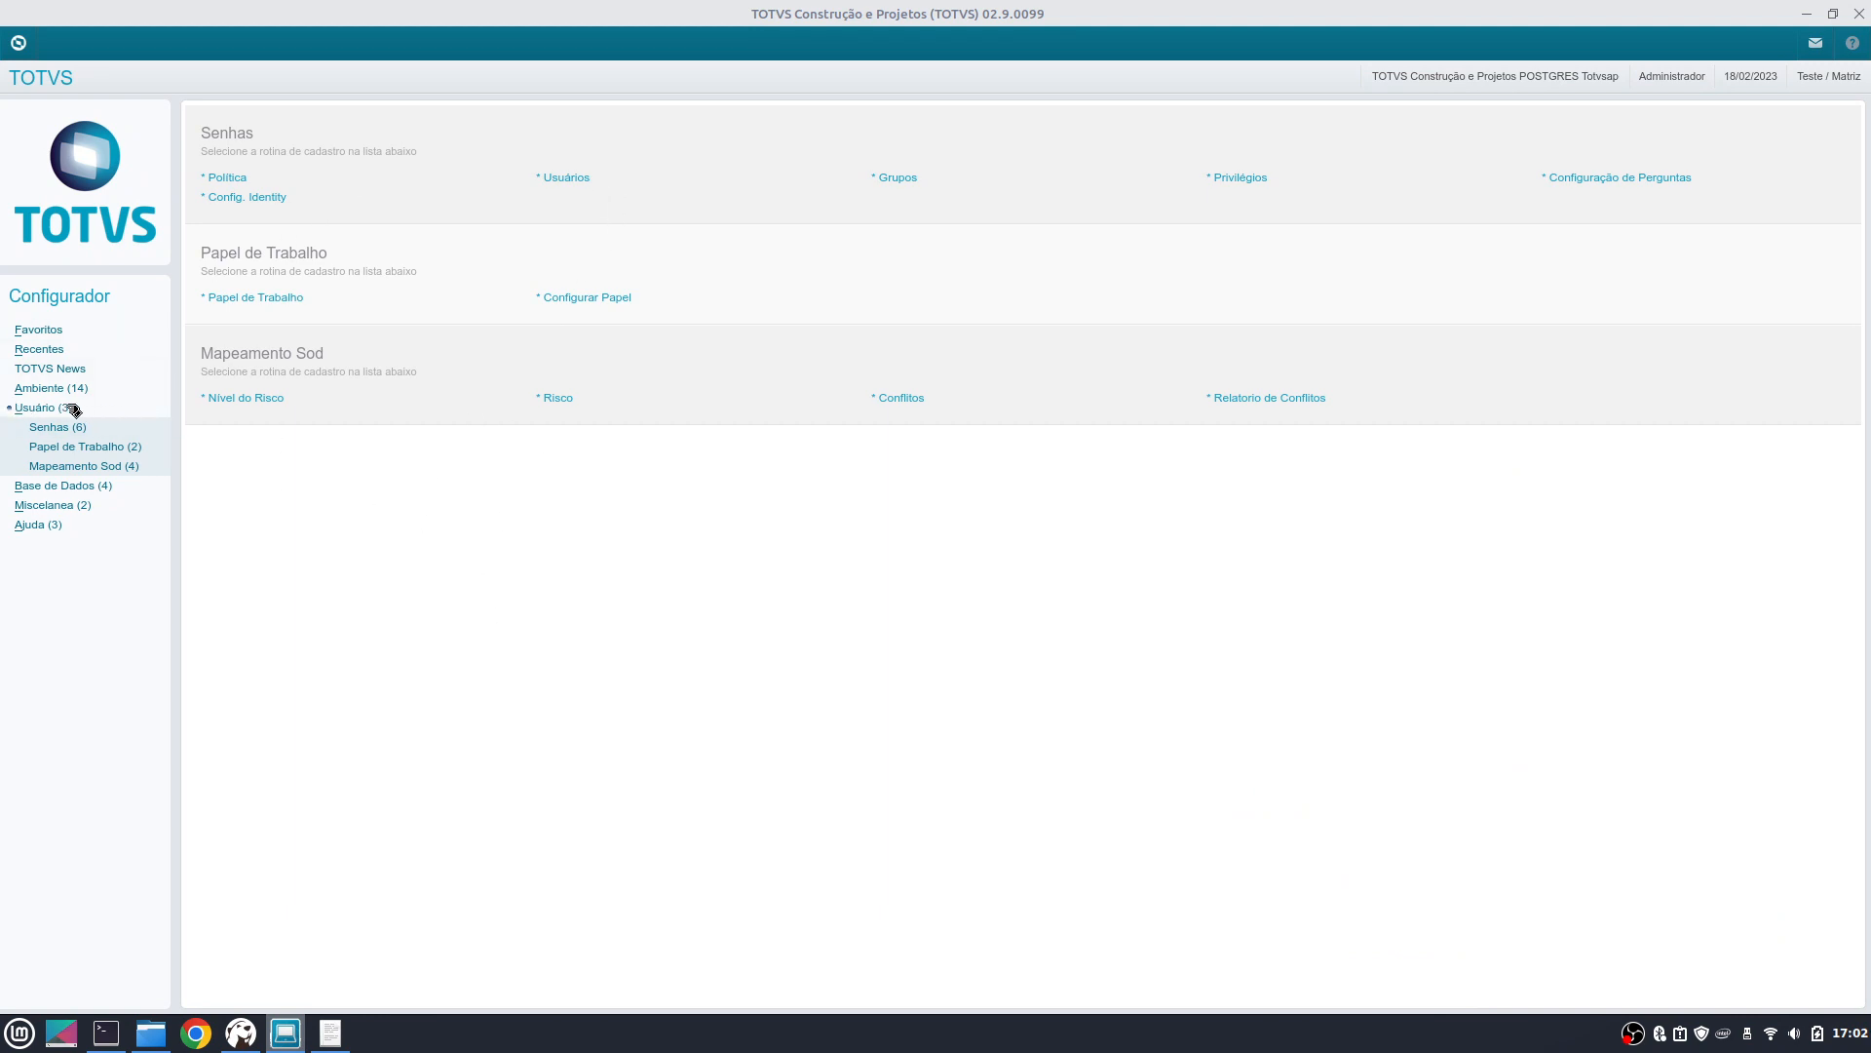
# - Open the Usuários list under Senhas, which shows only the Administrador user
pyautogui.click(579, 180)
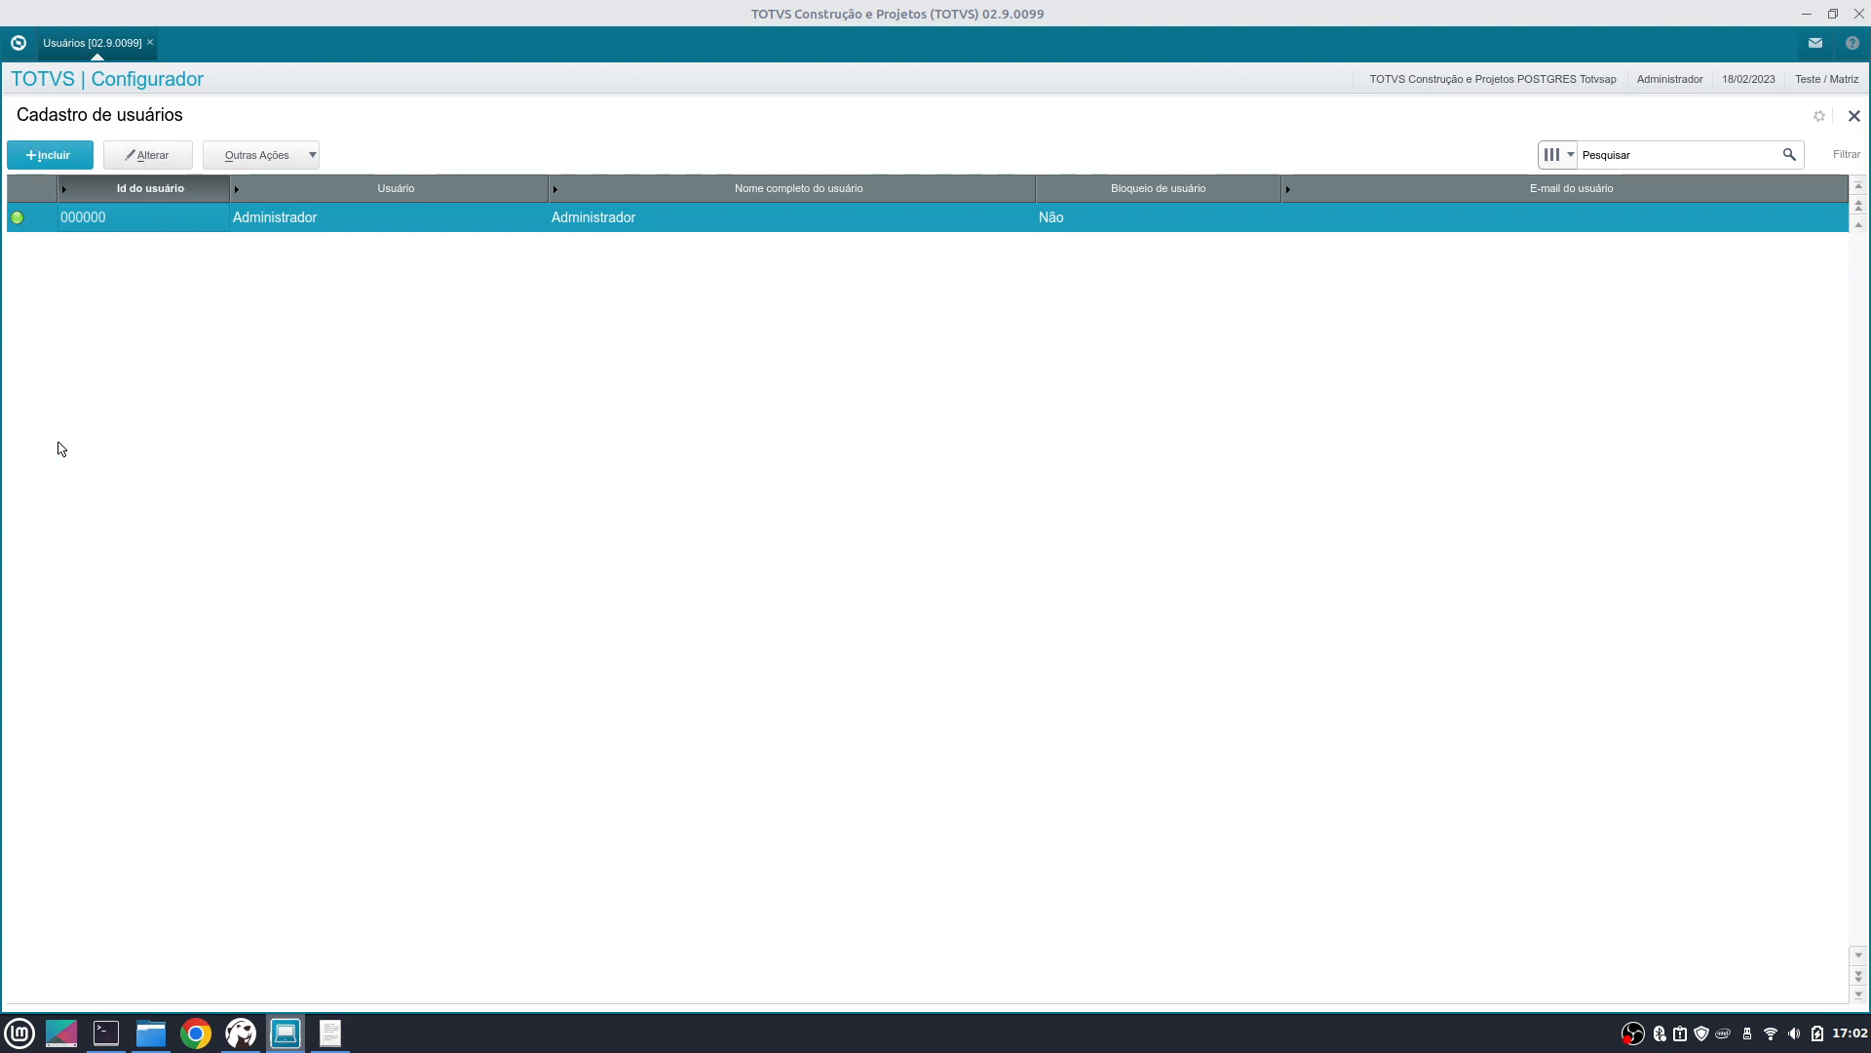
# - Open the Administrador user's record for review and close it without changes
pyautogui.click(149, 155)
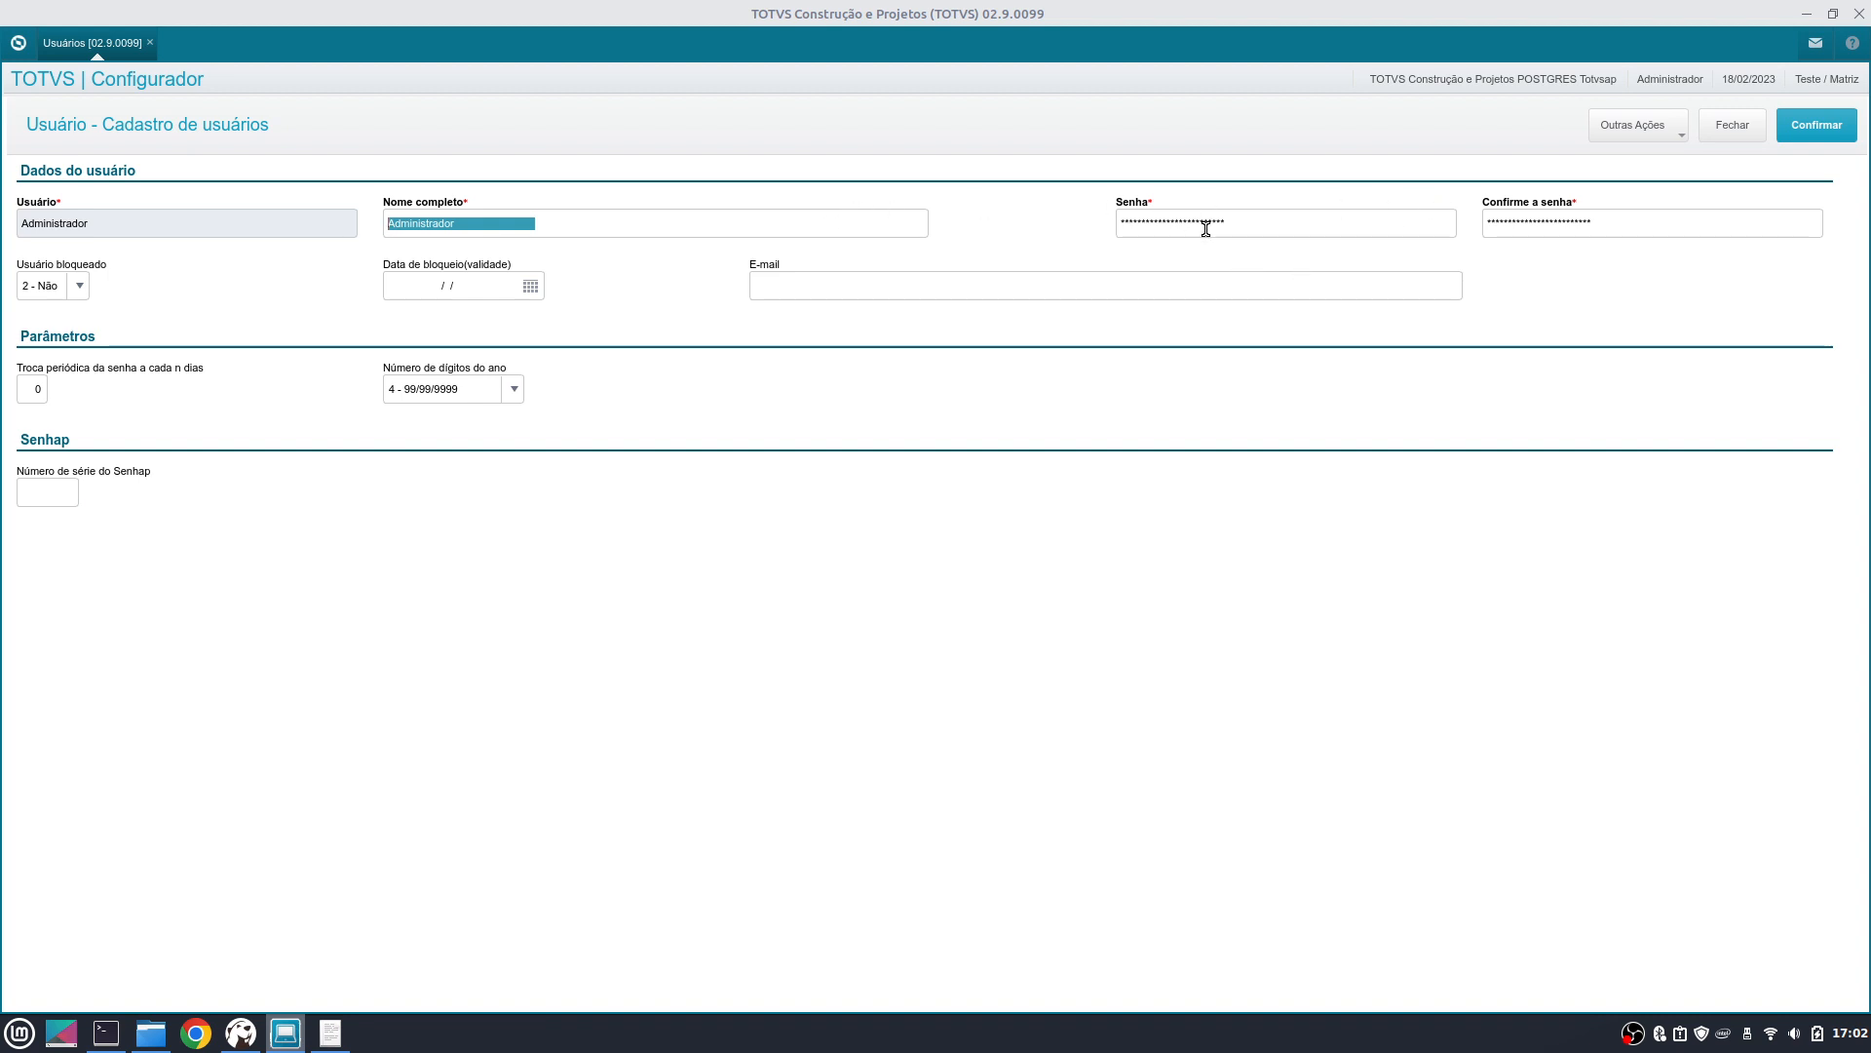
pyautogui.click(1753, 136)
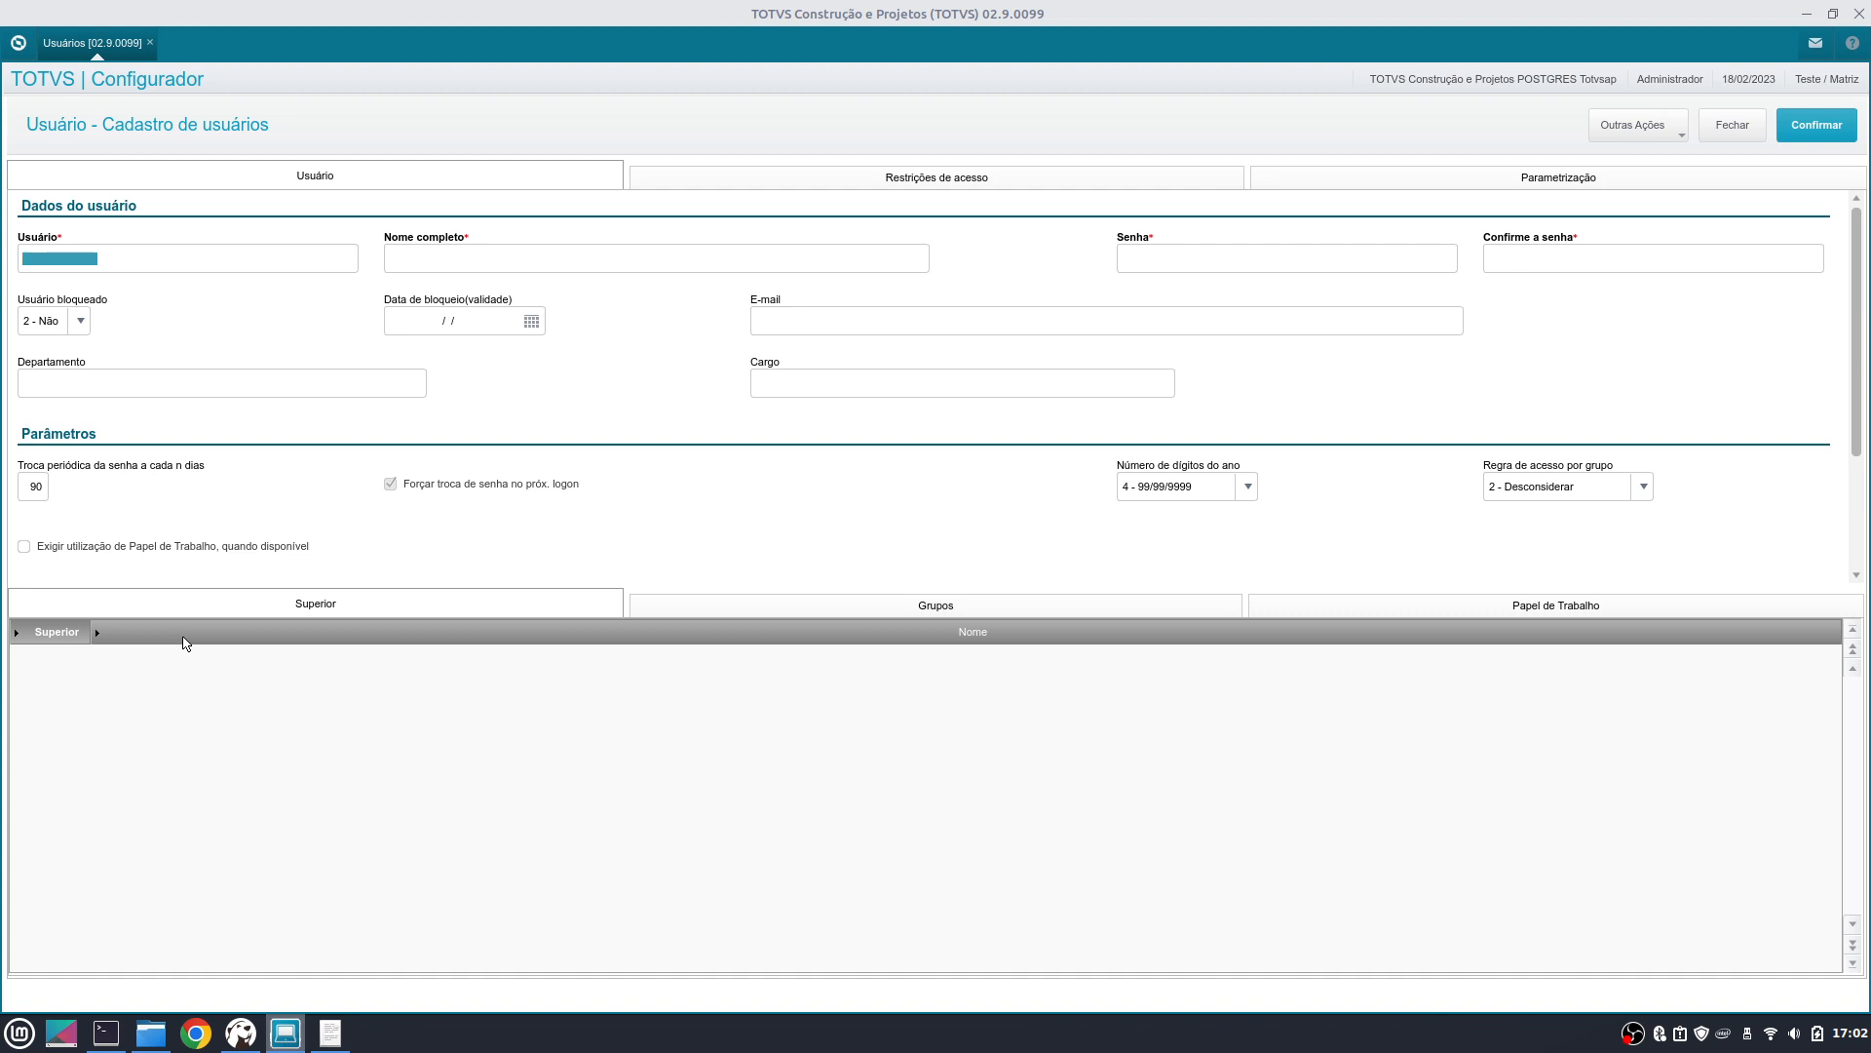
# - Enter the new user's login name and full name
pyautogui.write('klaus')
pyautogui.press('Tab')
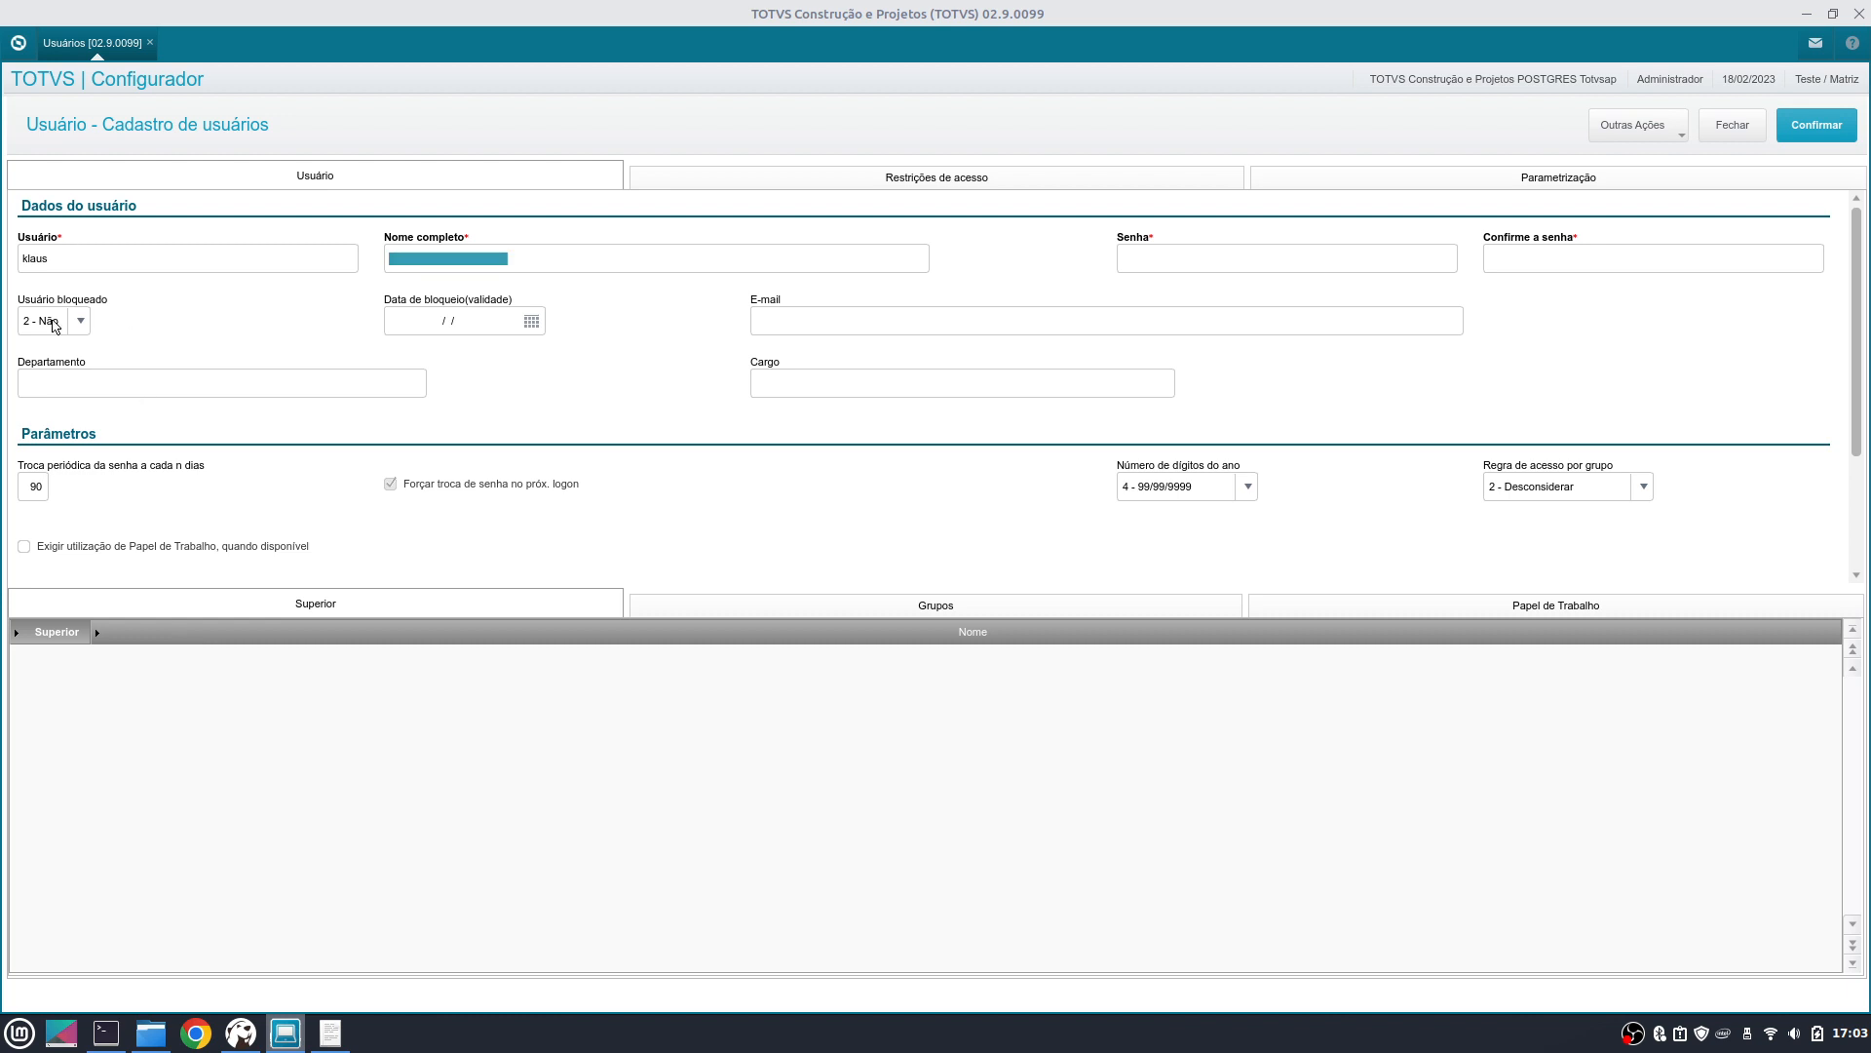
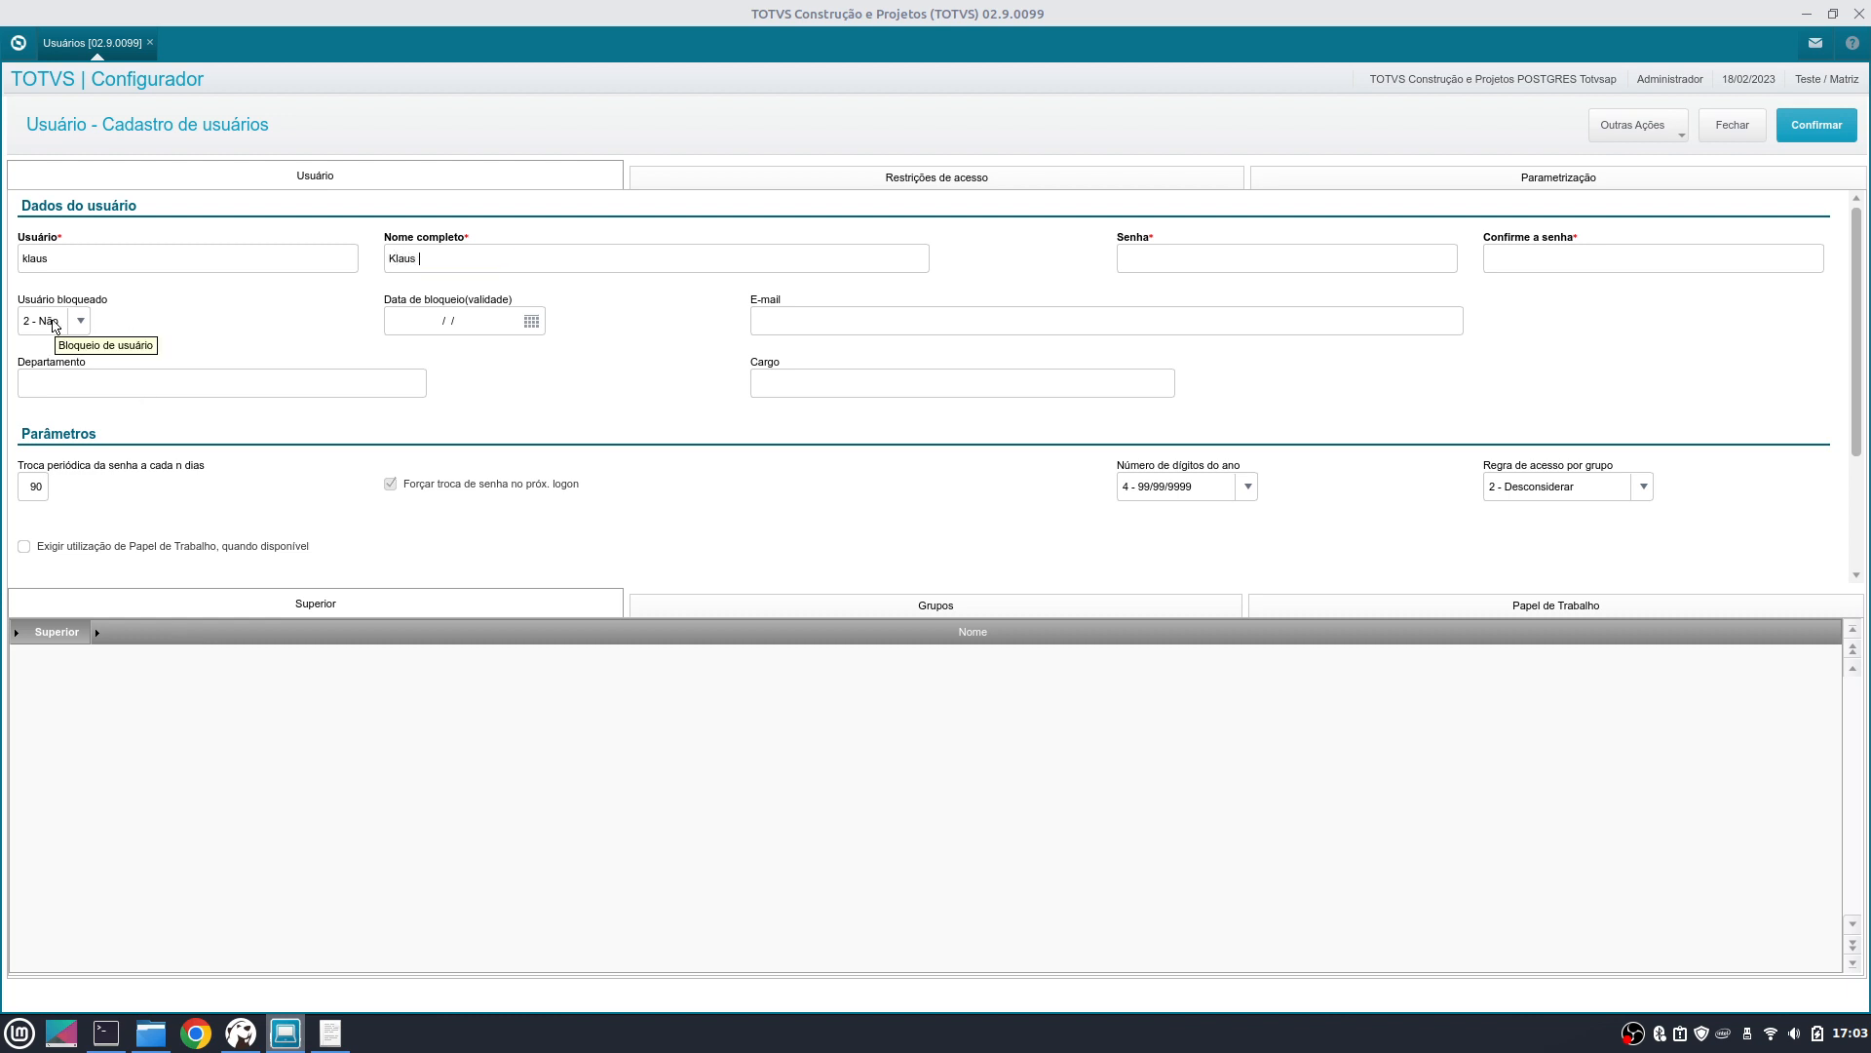
pyautogui.press('Tab')
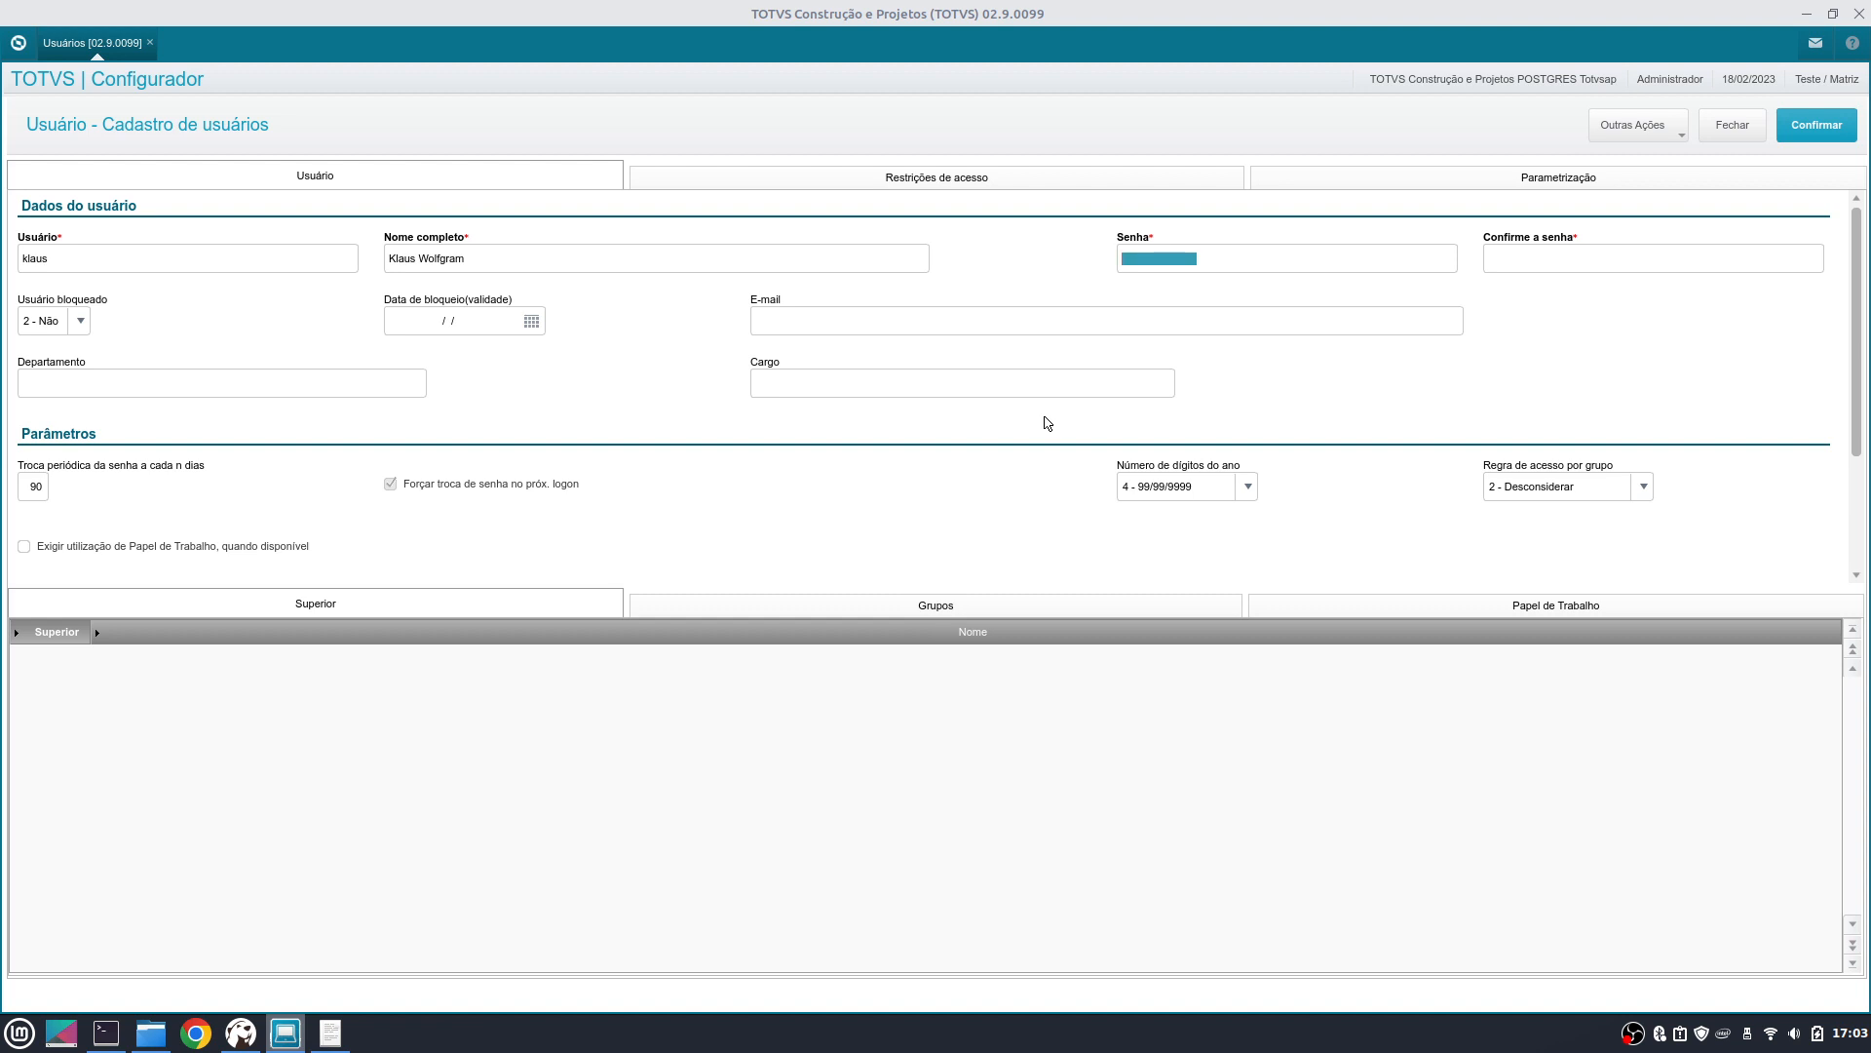
# - Enter a longer password after the length warning and retype it in Confirme a senha
pyautogui.write('1')
pyautogui.press('Tab')
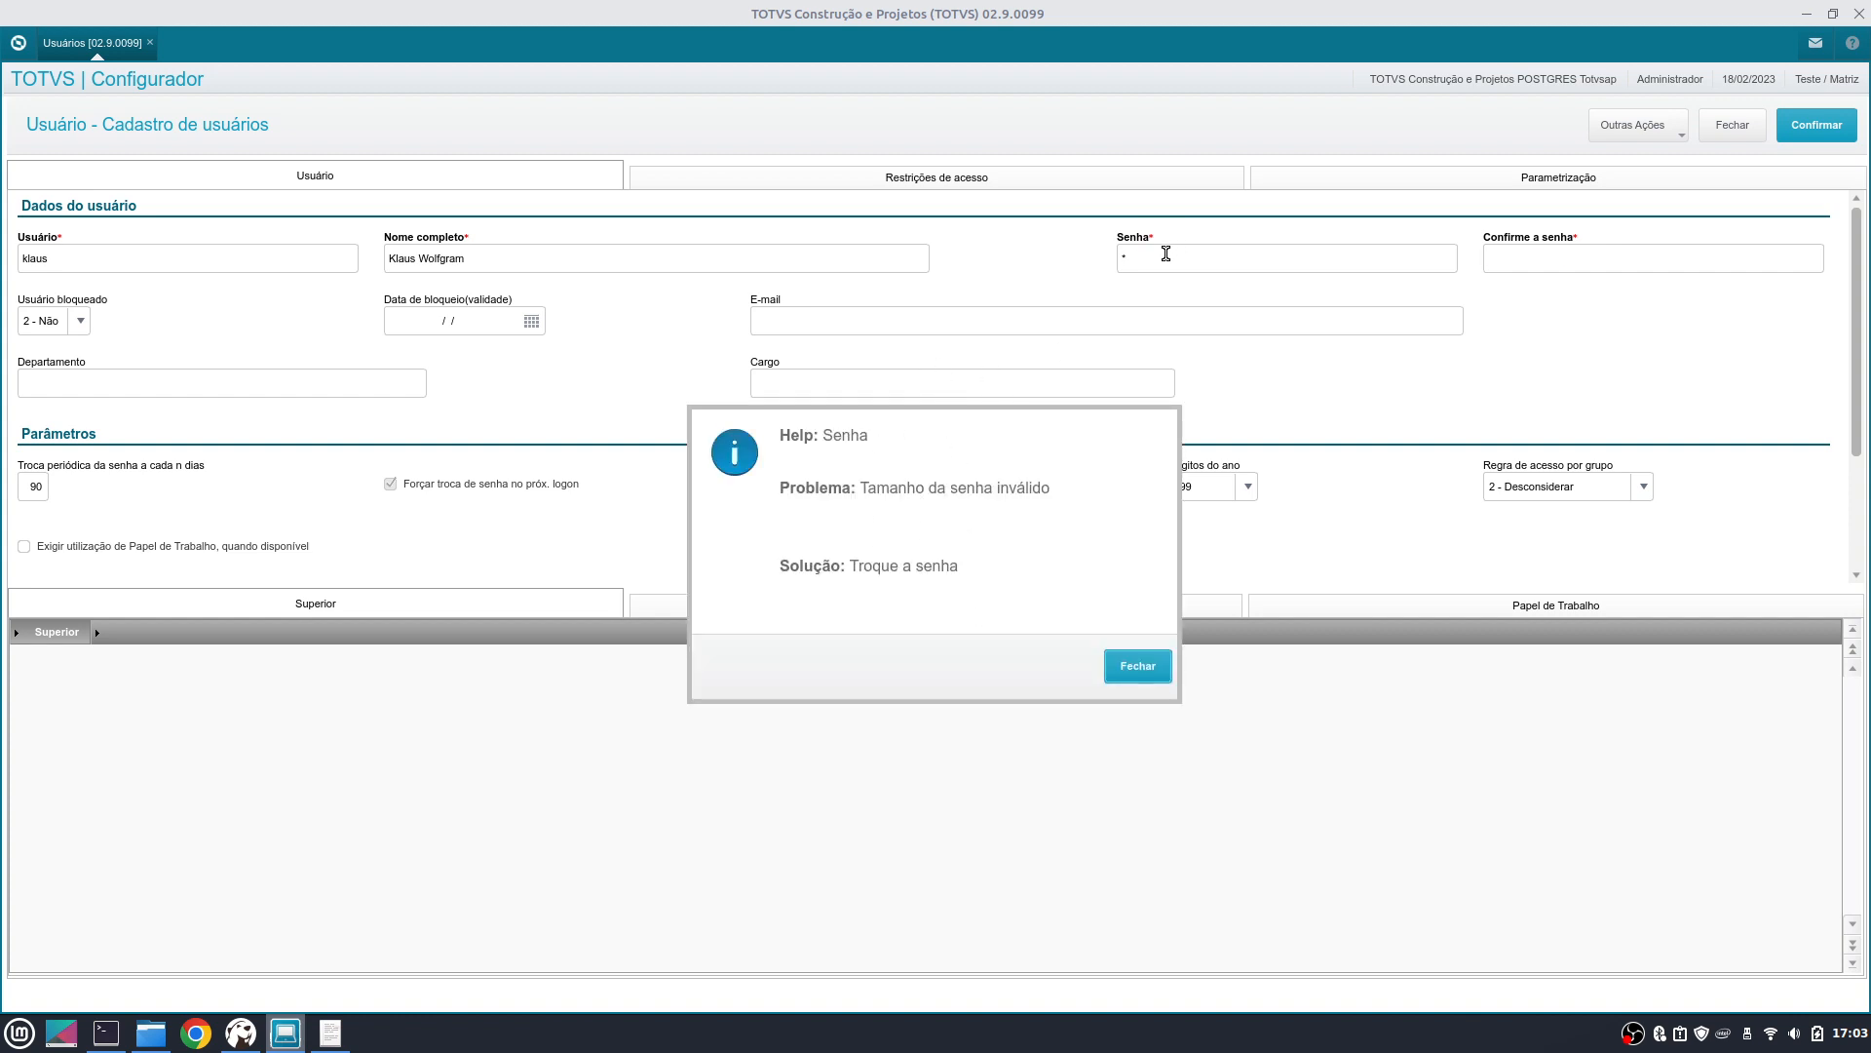
pyautogui.click(1131, 667)
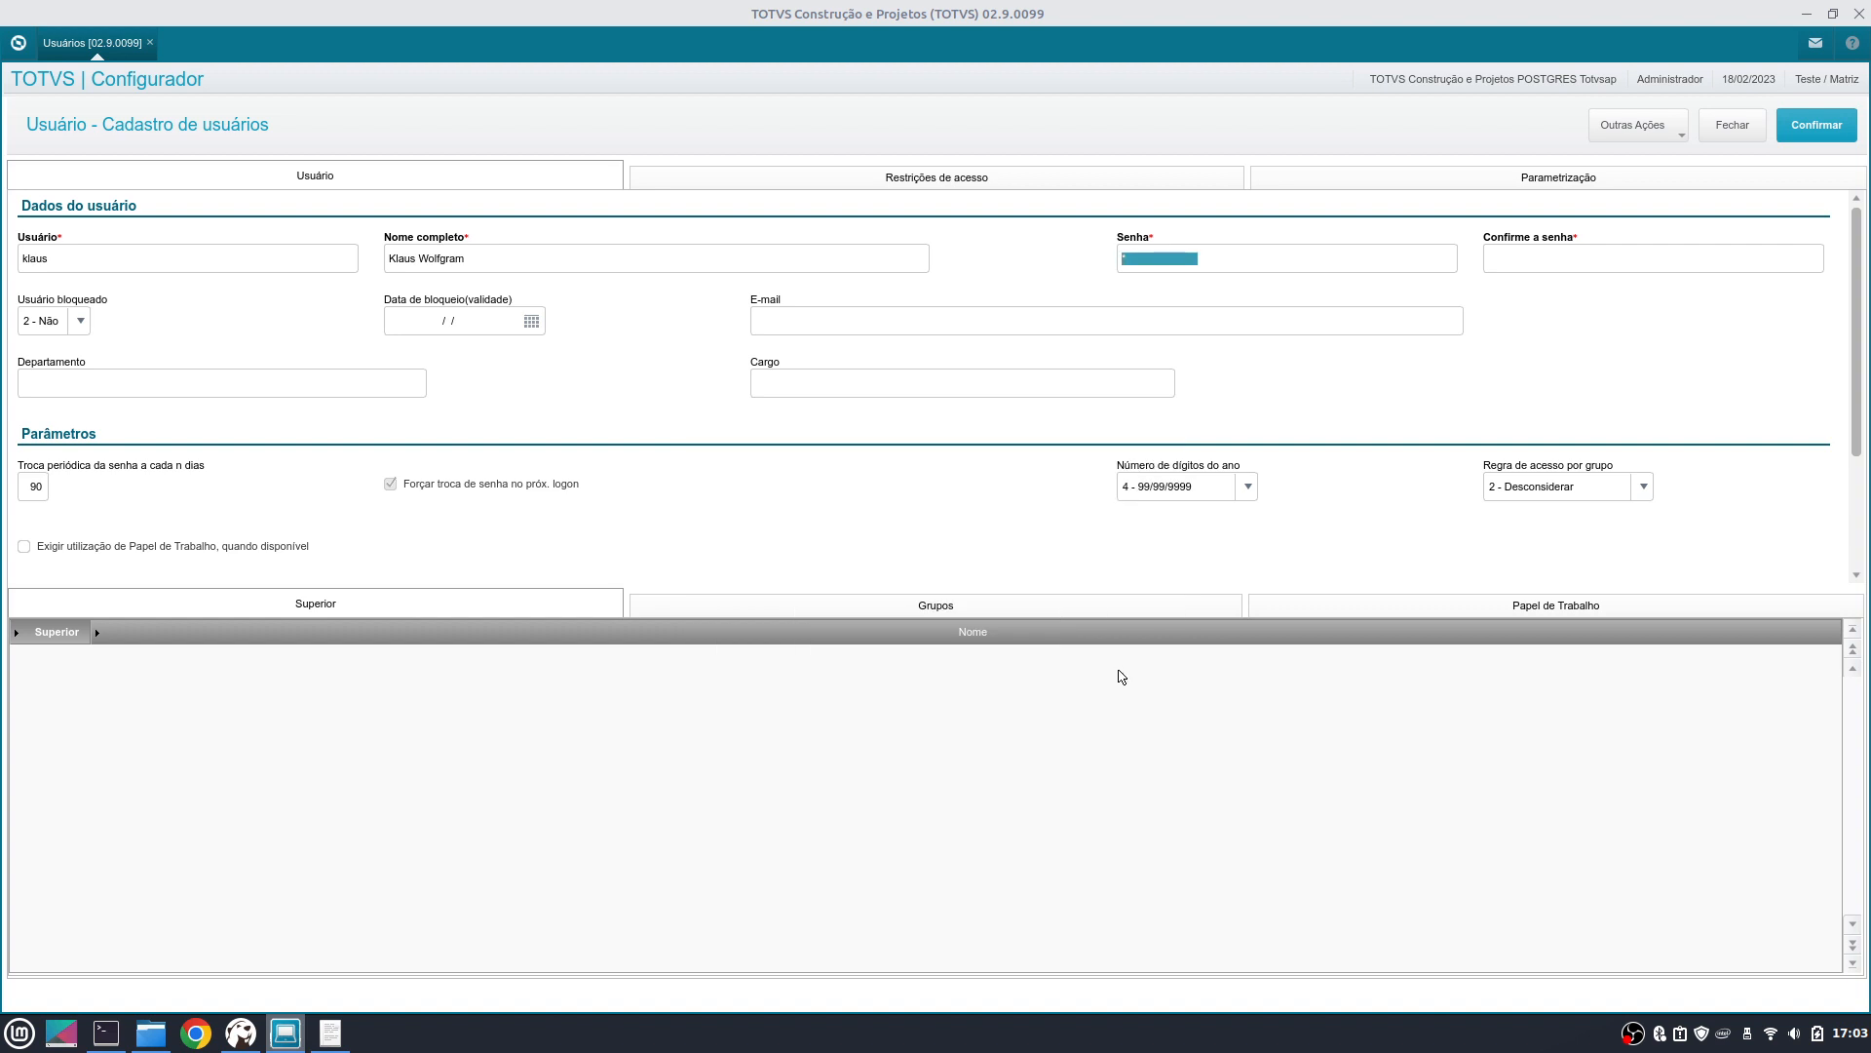
pyautogui.write('**')
pyautogui.press('Tab')
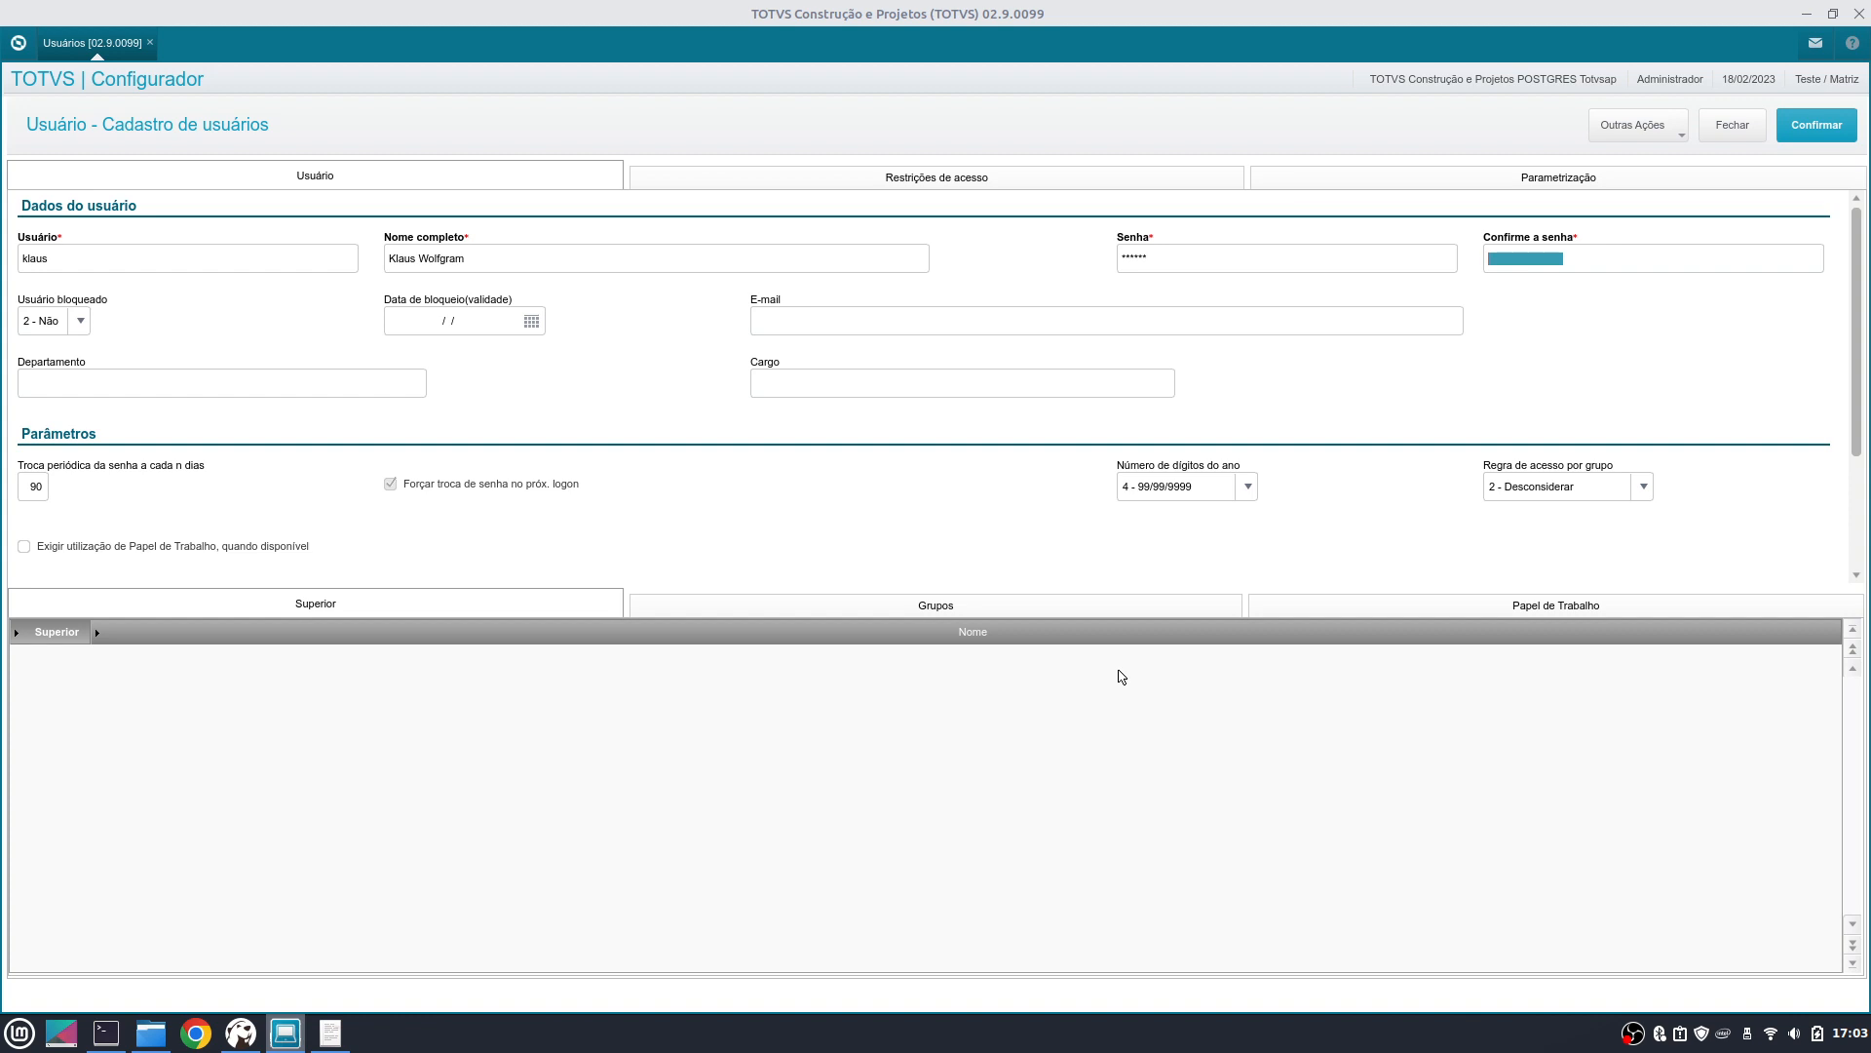
pyautogui.write('***')
pyautogui.press('Tab')
pyautogui.click(487, 316)
# - Skip the optional contact fields and set periodic password change to every 160 days
pyautogui.press('Tab')
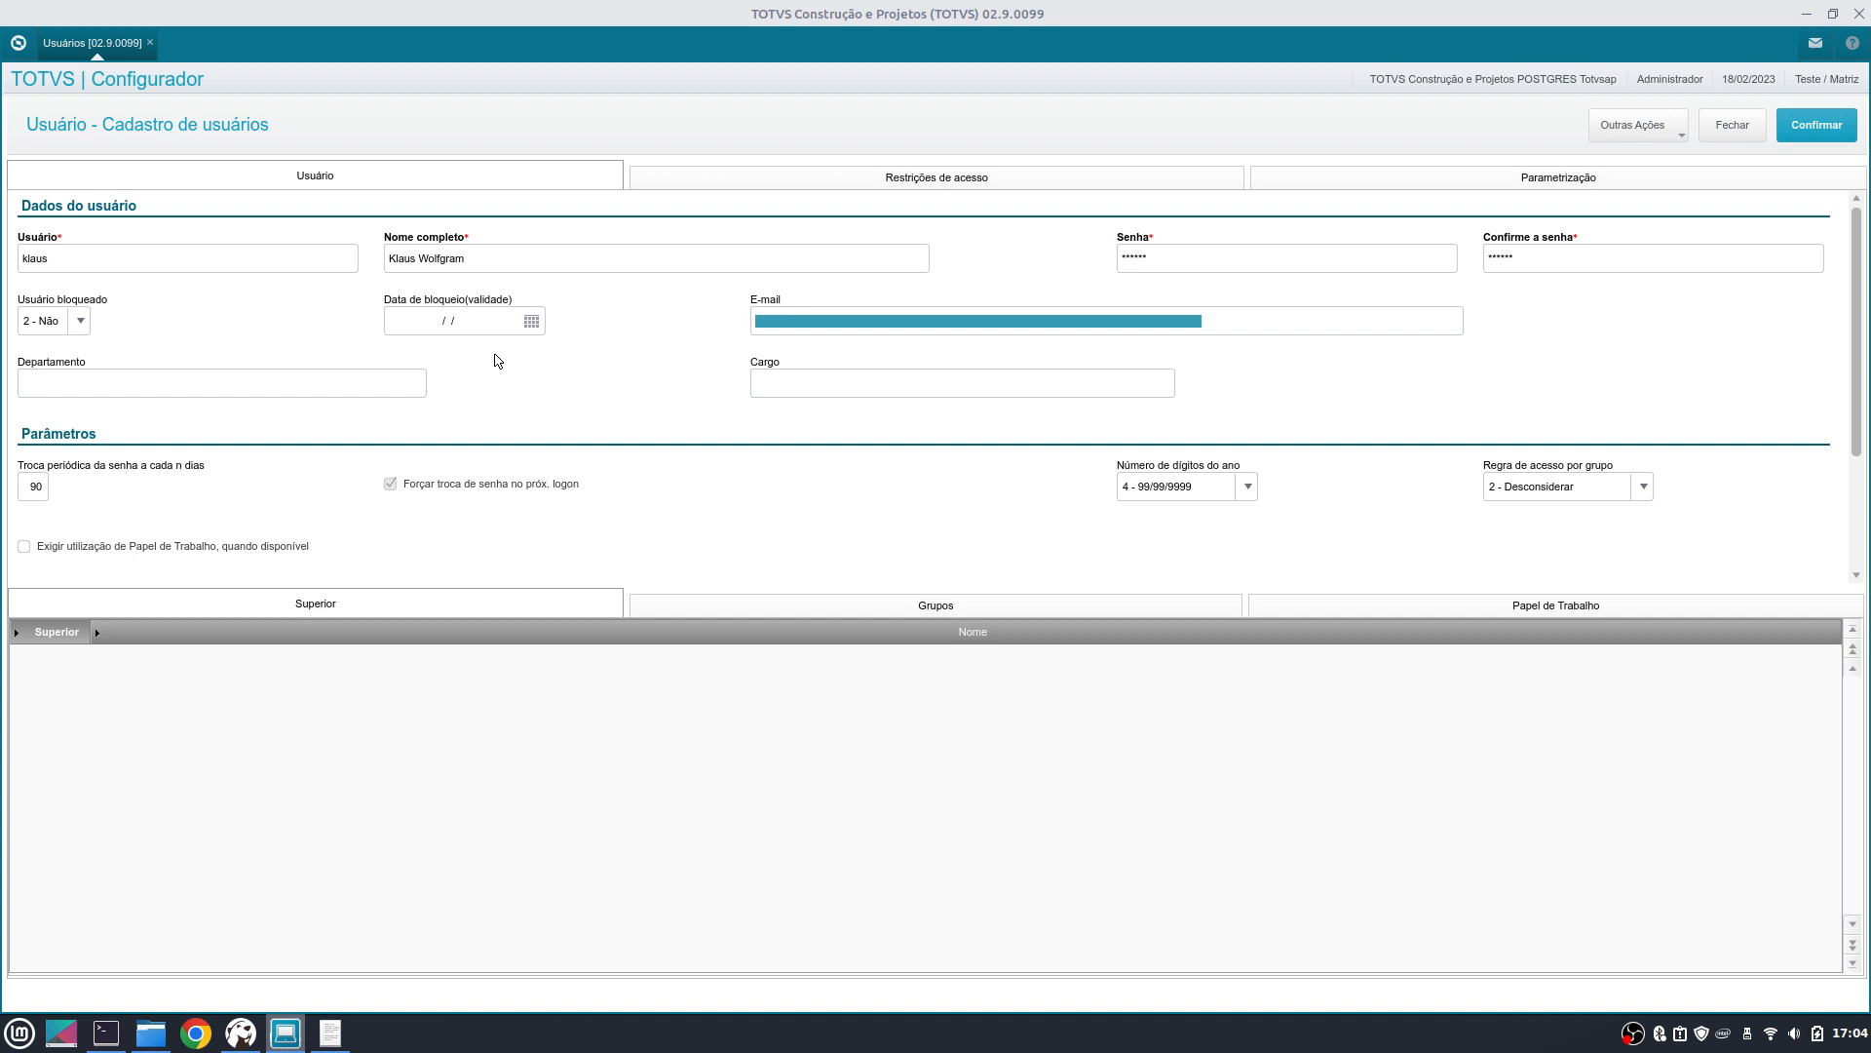
pyautogui.press('Tab')
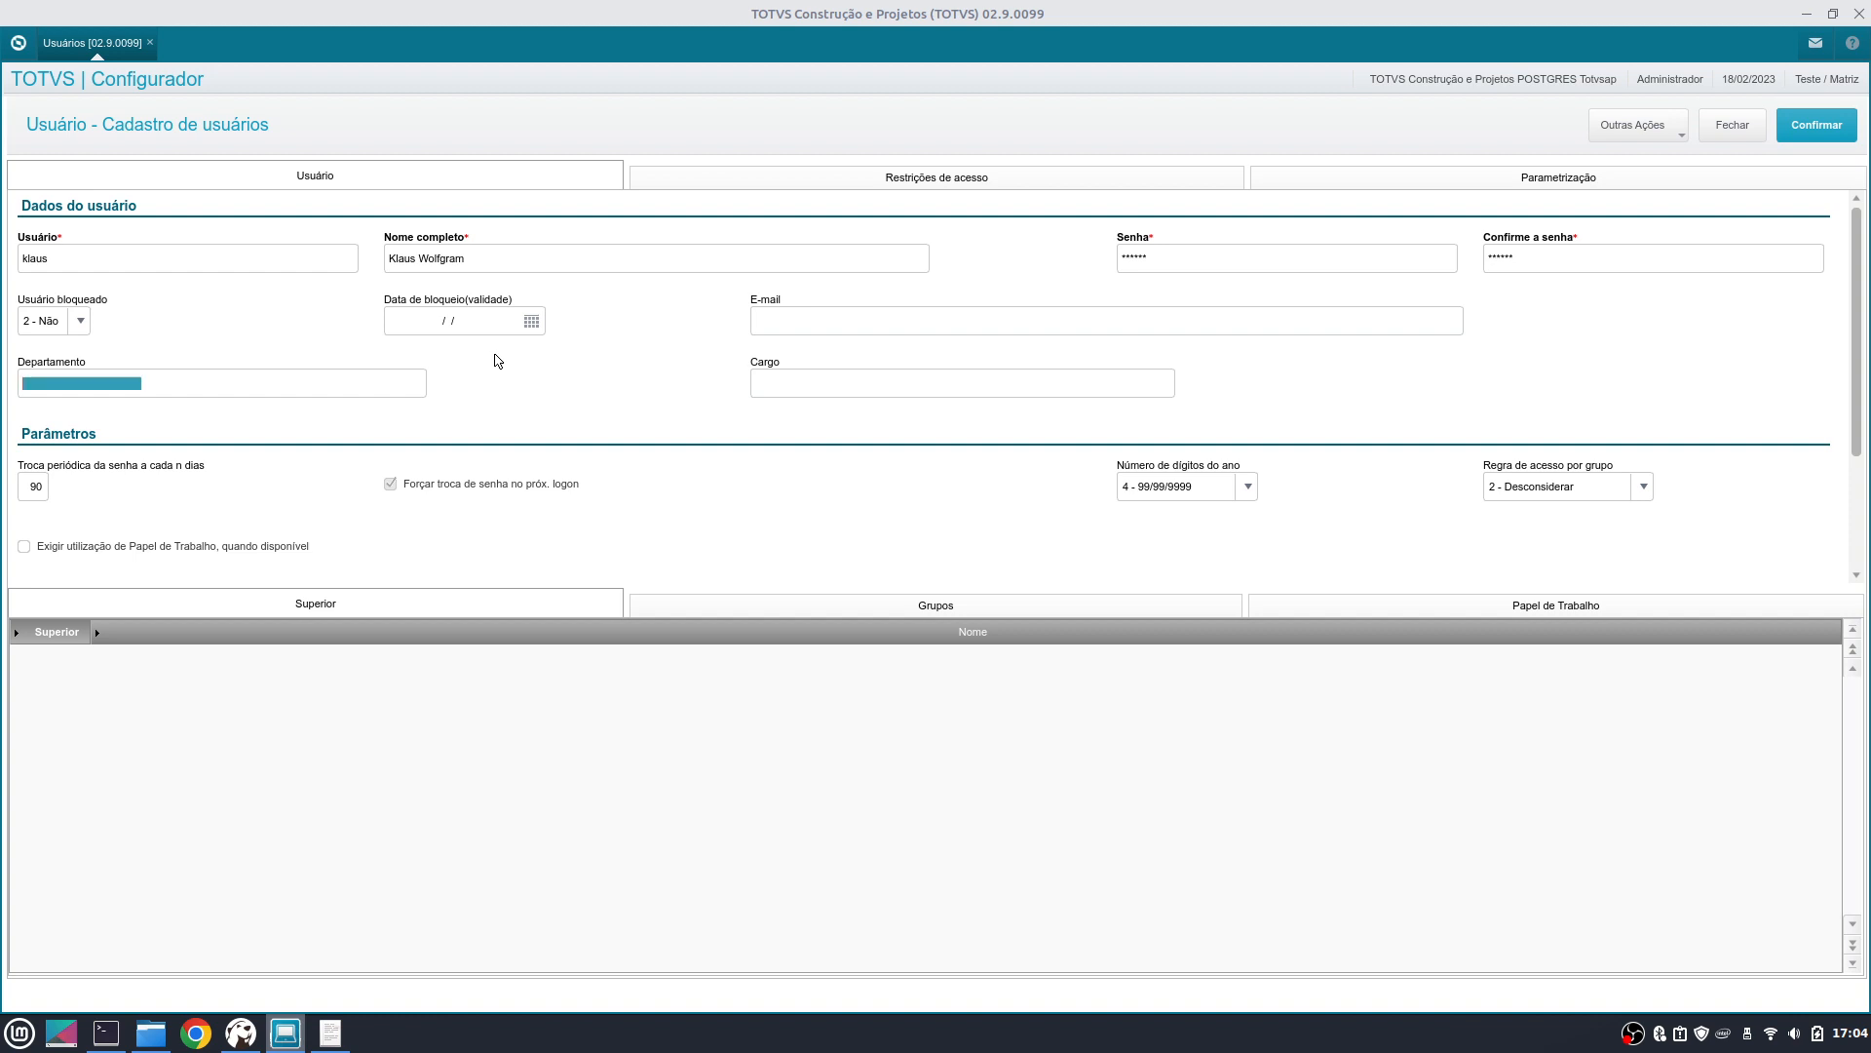
pyautogui.click(944, 308)
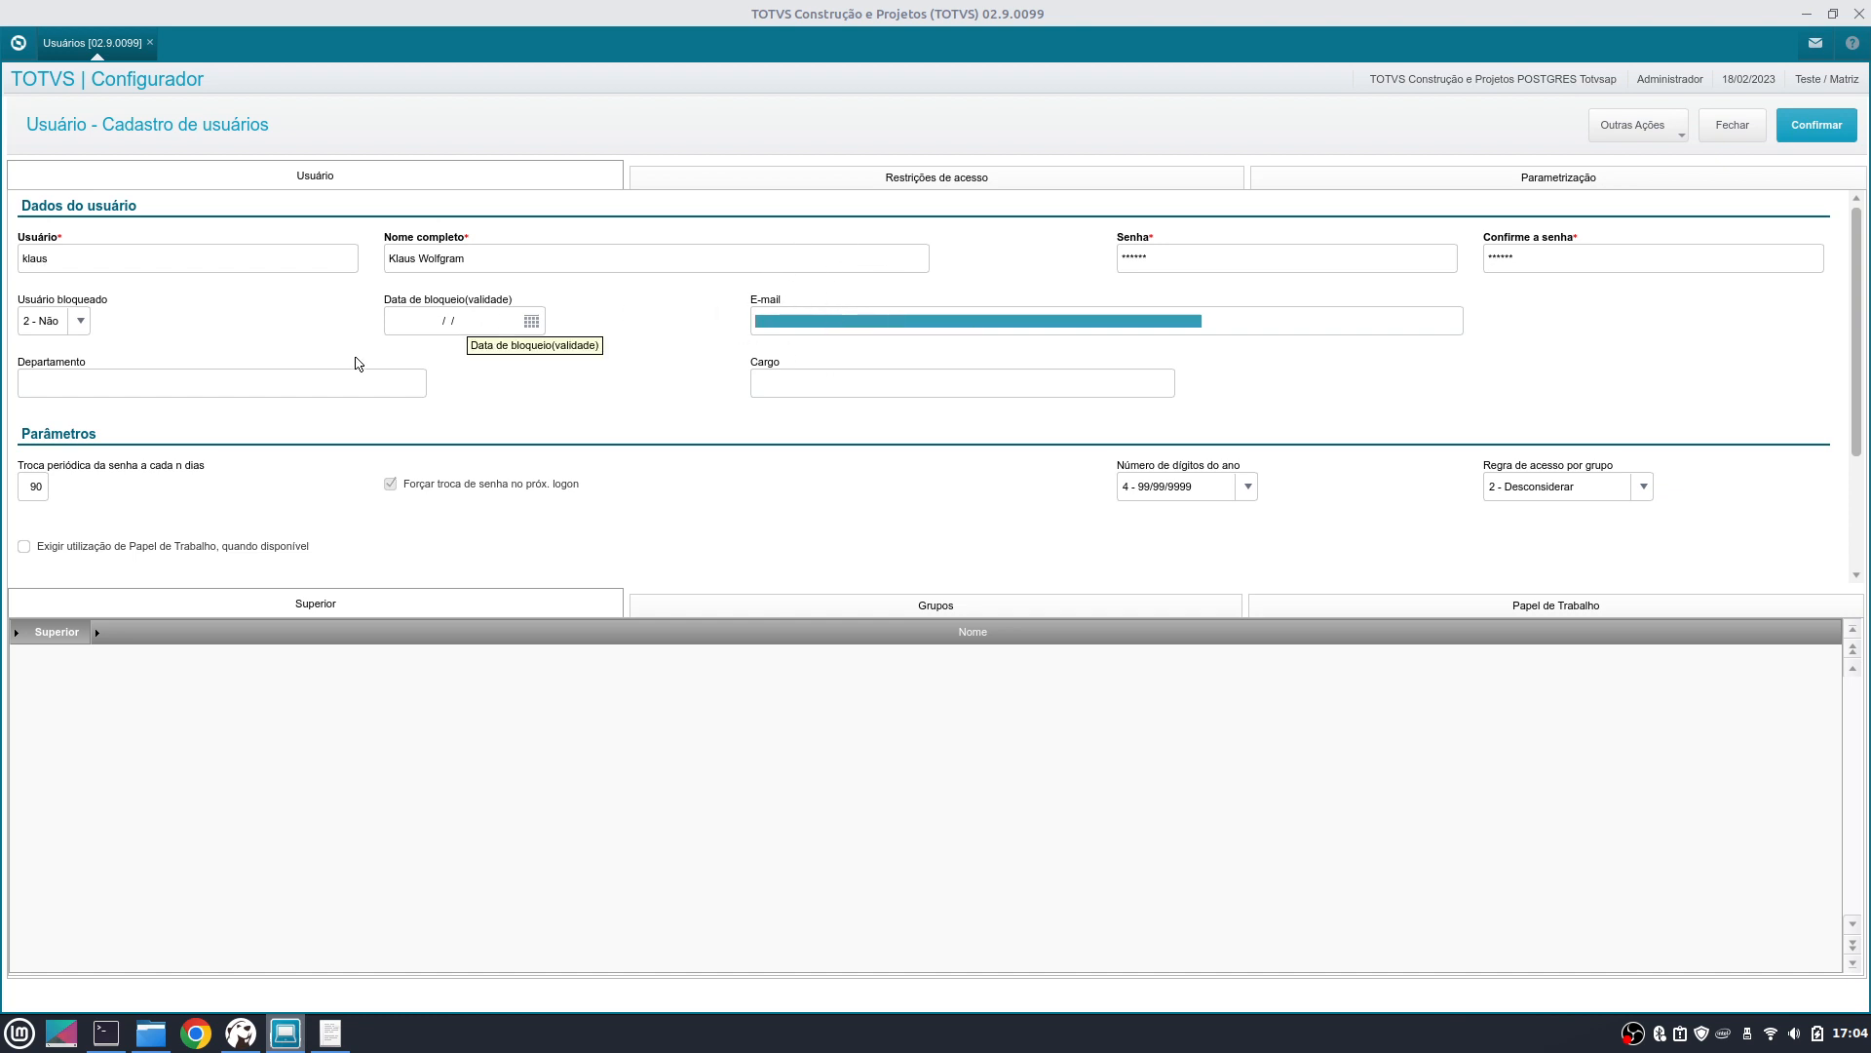
pyautogui.click(222, 382)
pyautogui.click(854, 376)
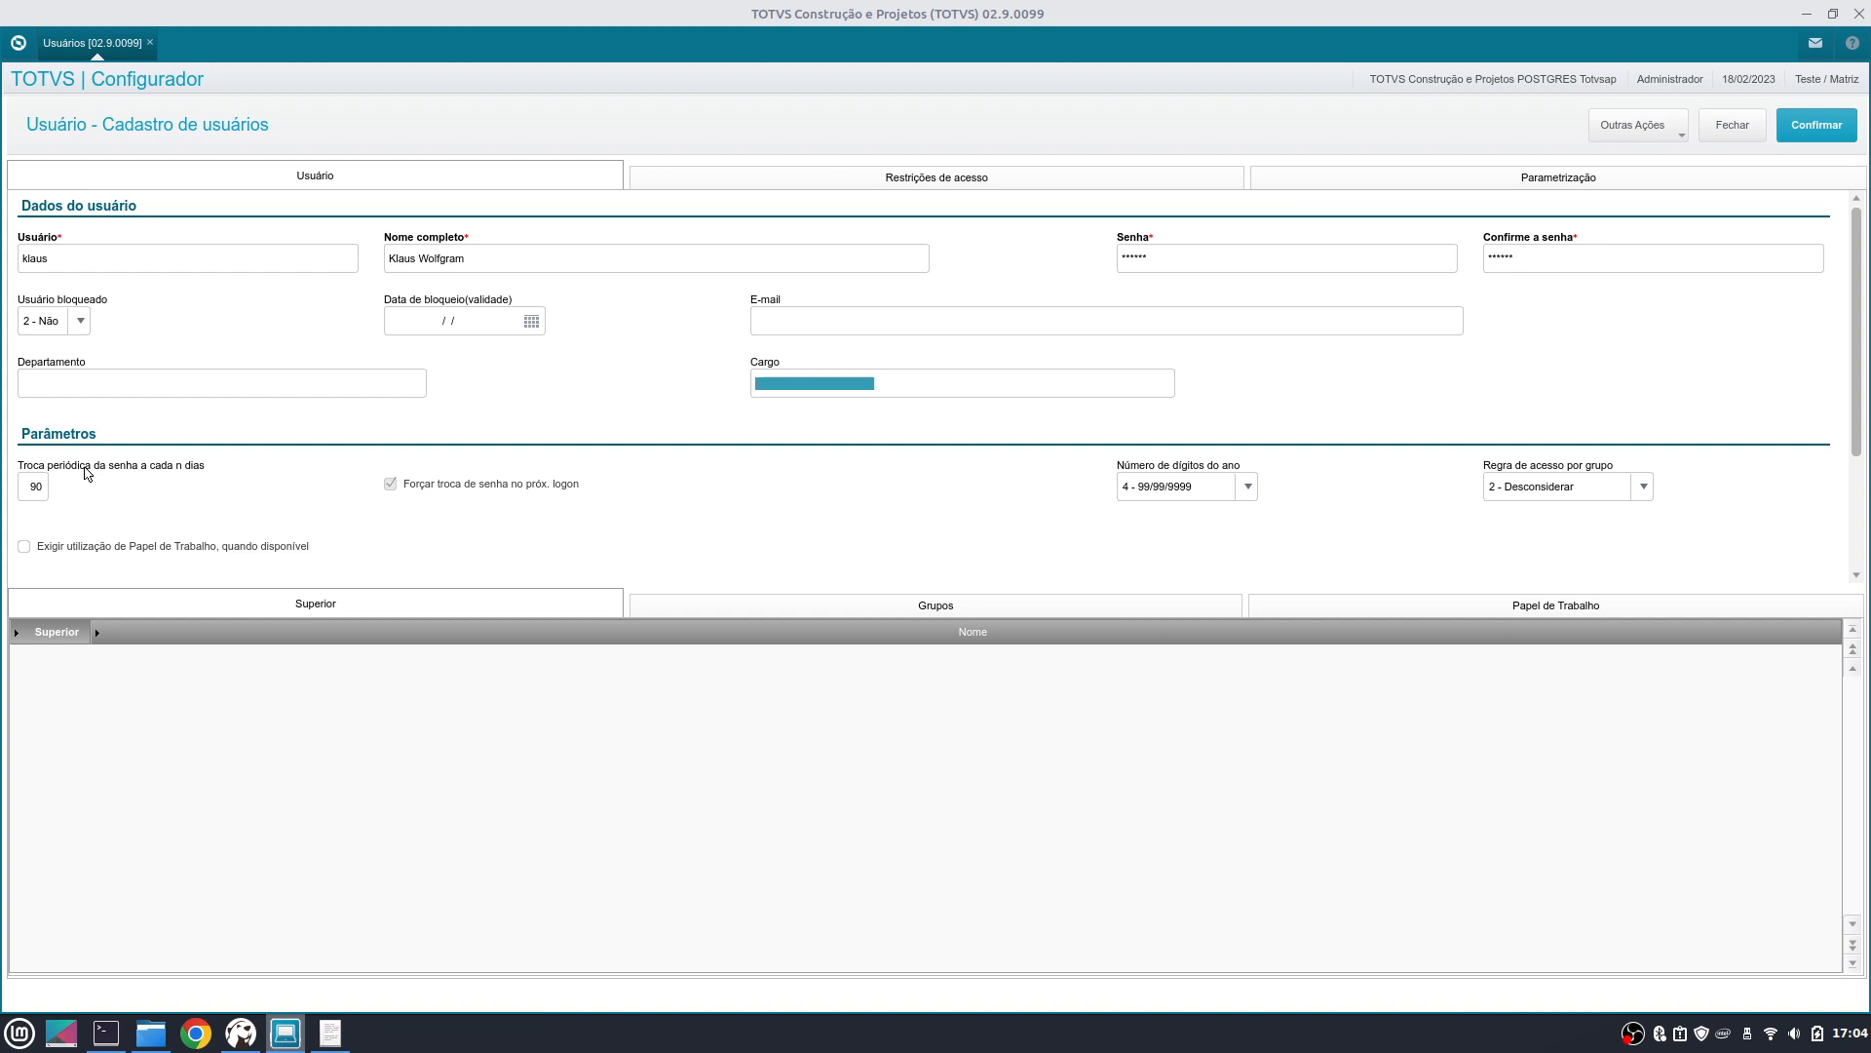
pyautogui.click(39, 486)
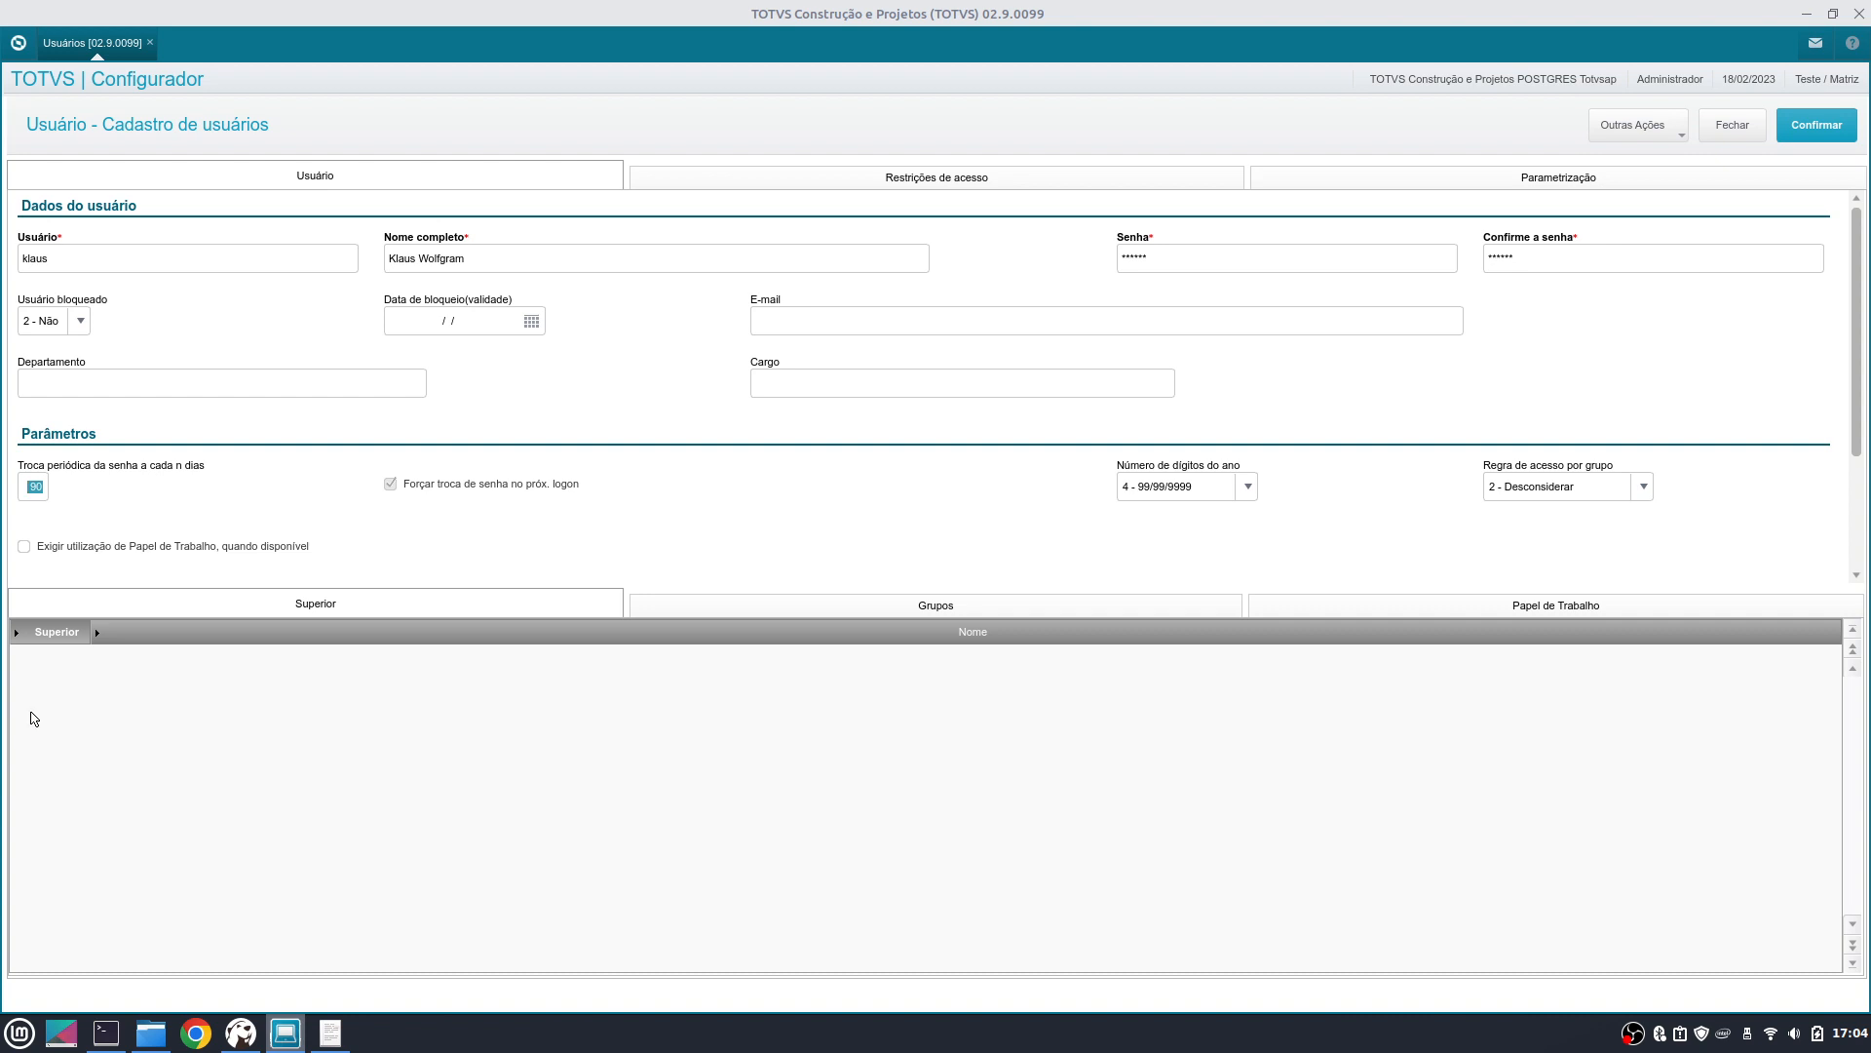
pyautogui.write('160')
pyautogui.press('Tab')
pyautogui.press('Tab')
# - Try the Regra de acesso por grupo options, choosing Priorizar, and inspect the Grupos list
pyautogui.click(1642, 497)
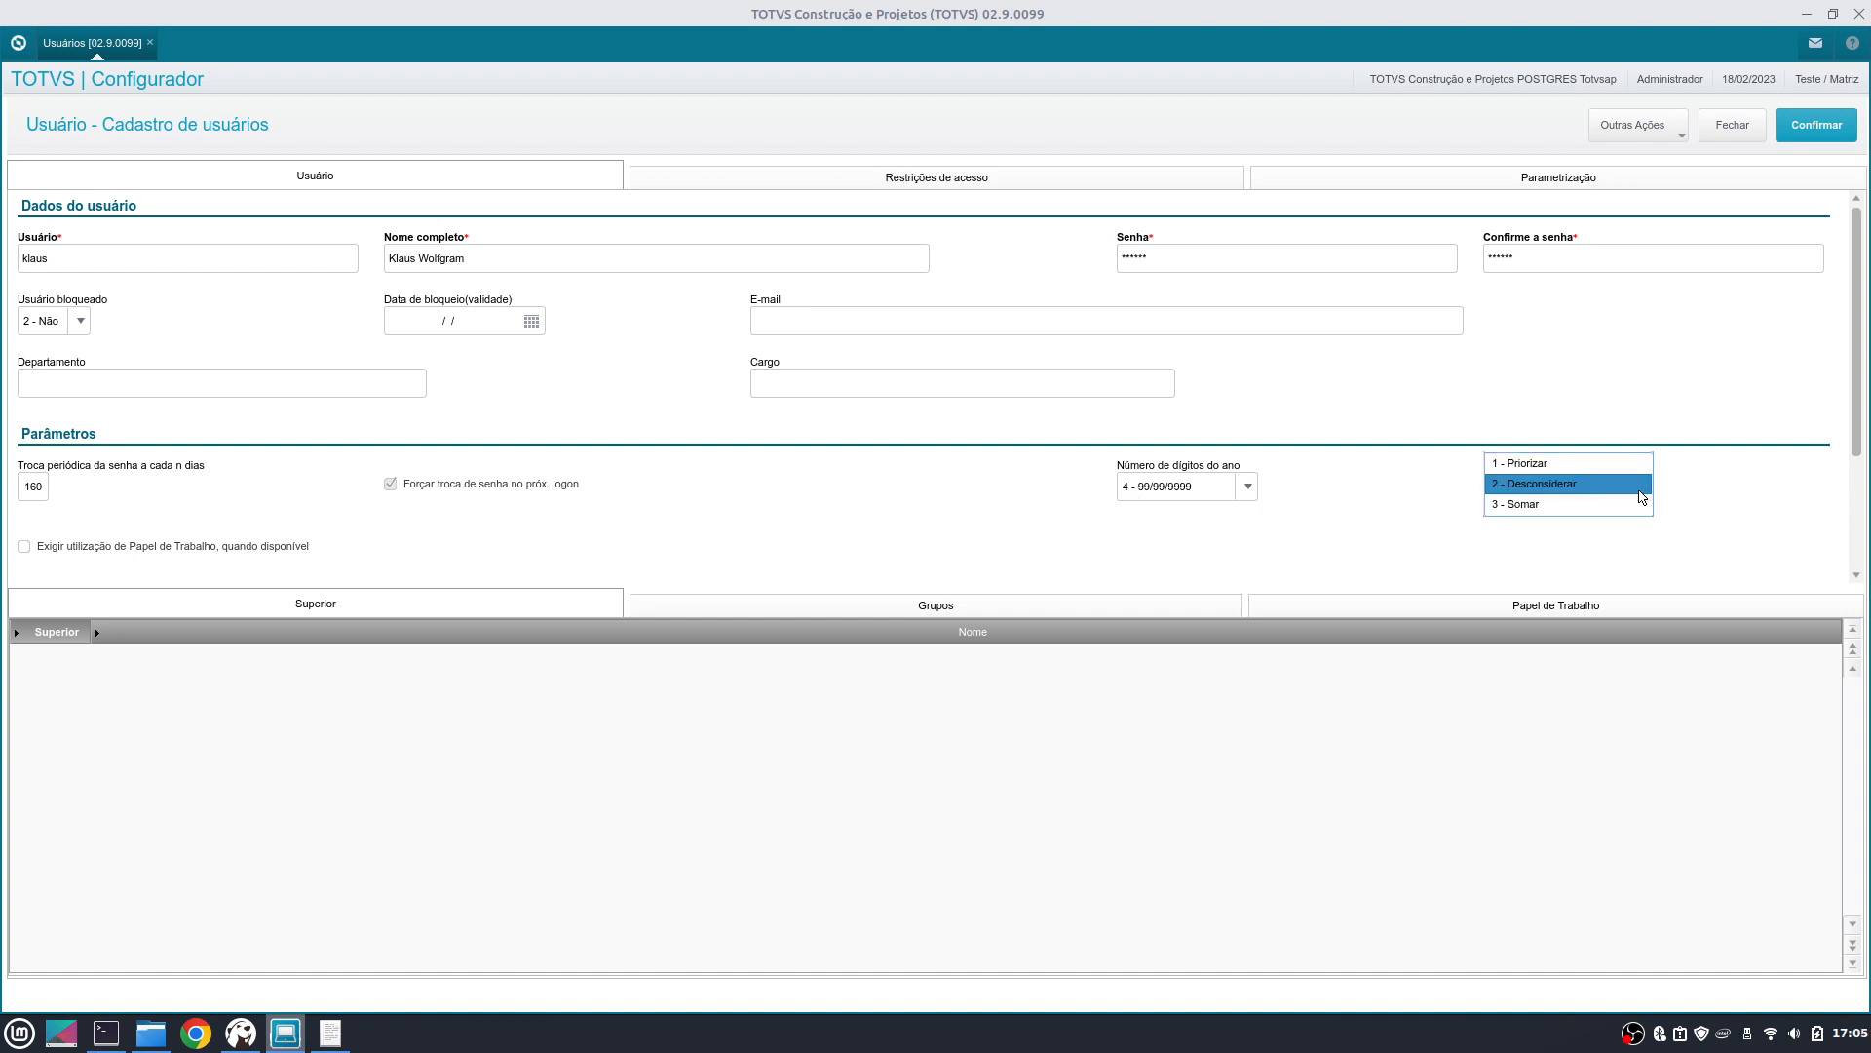
pyautogui.click(1589, 487)
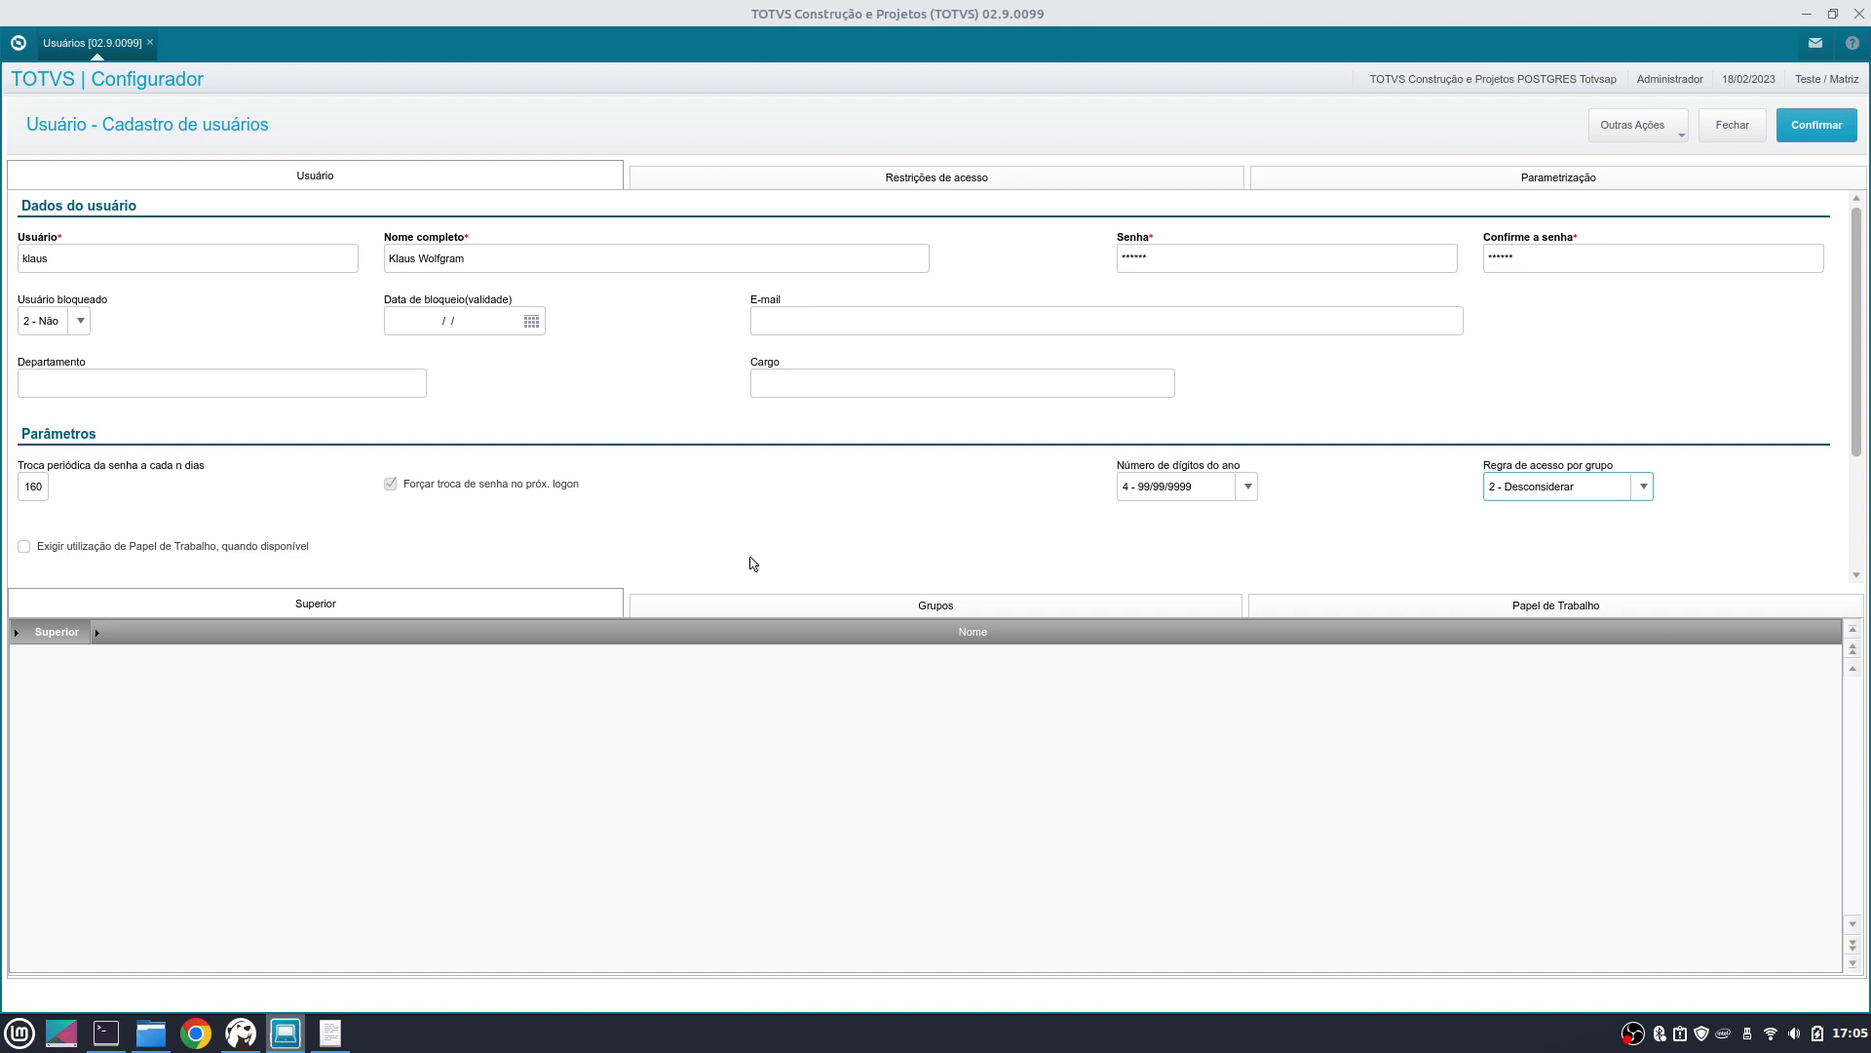
pyautogui.click(1532, 488)
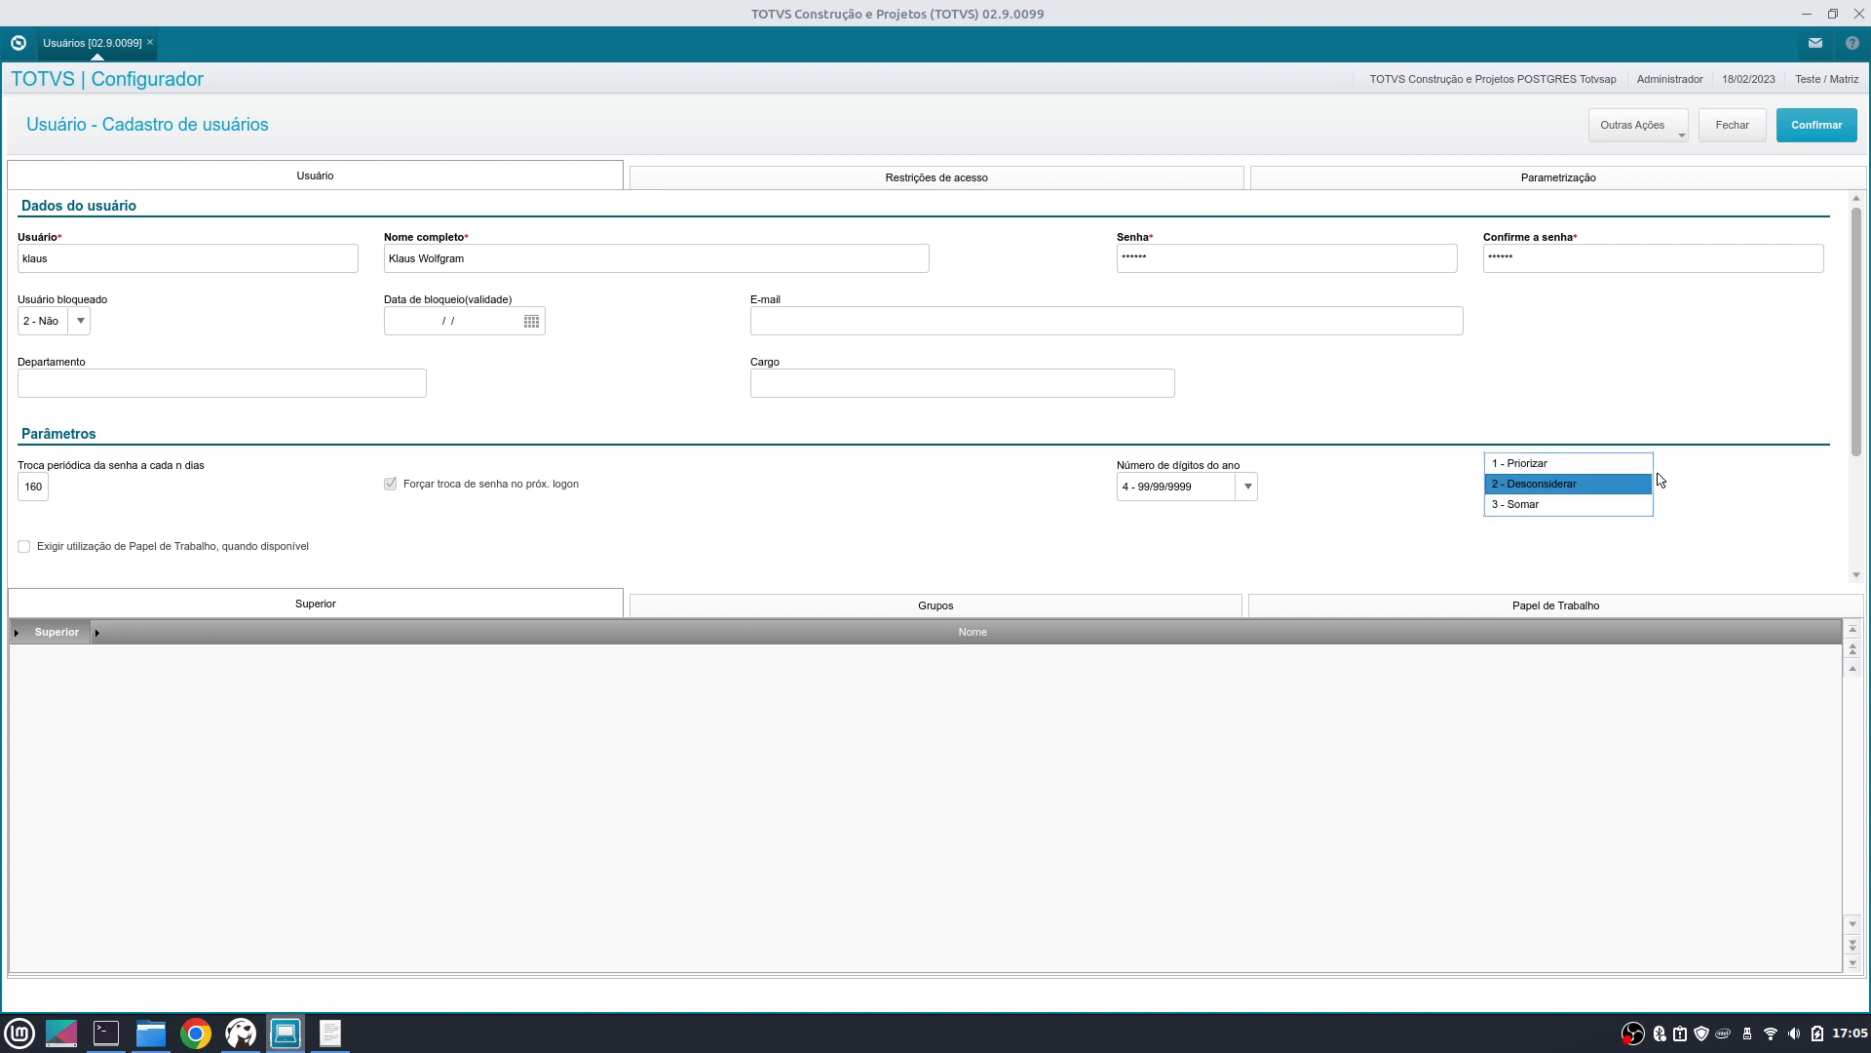
pyautogui.click(1595, 470)
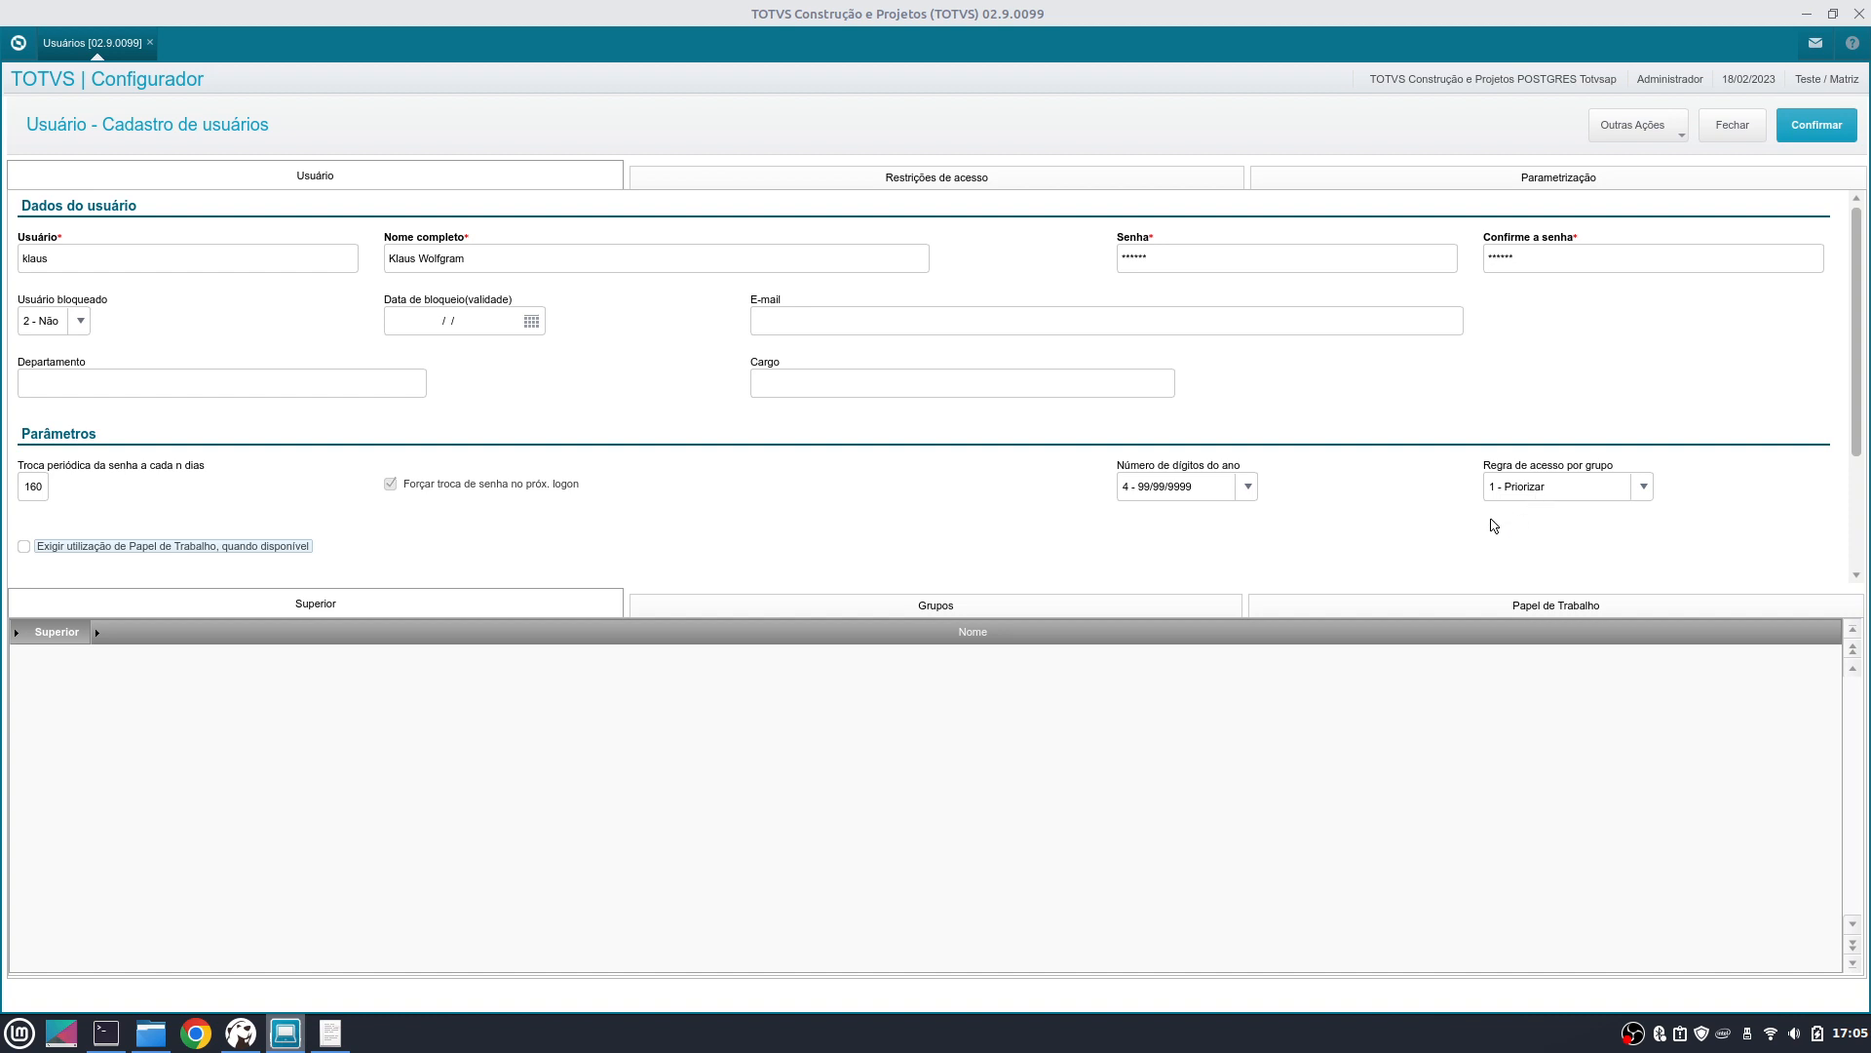
pyautogui.click(952, 605)
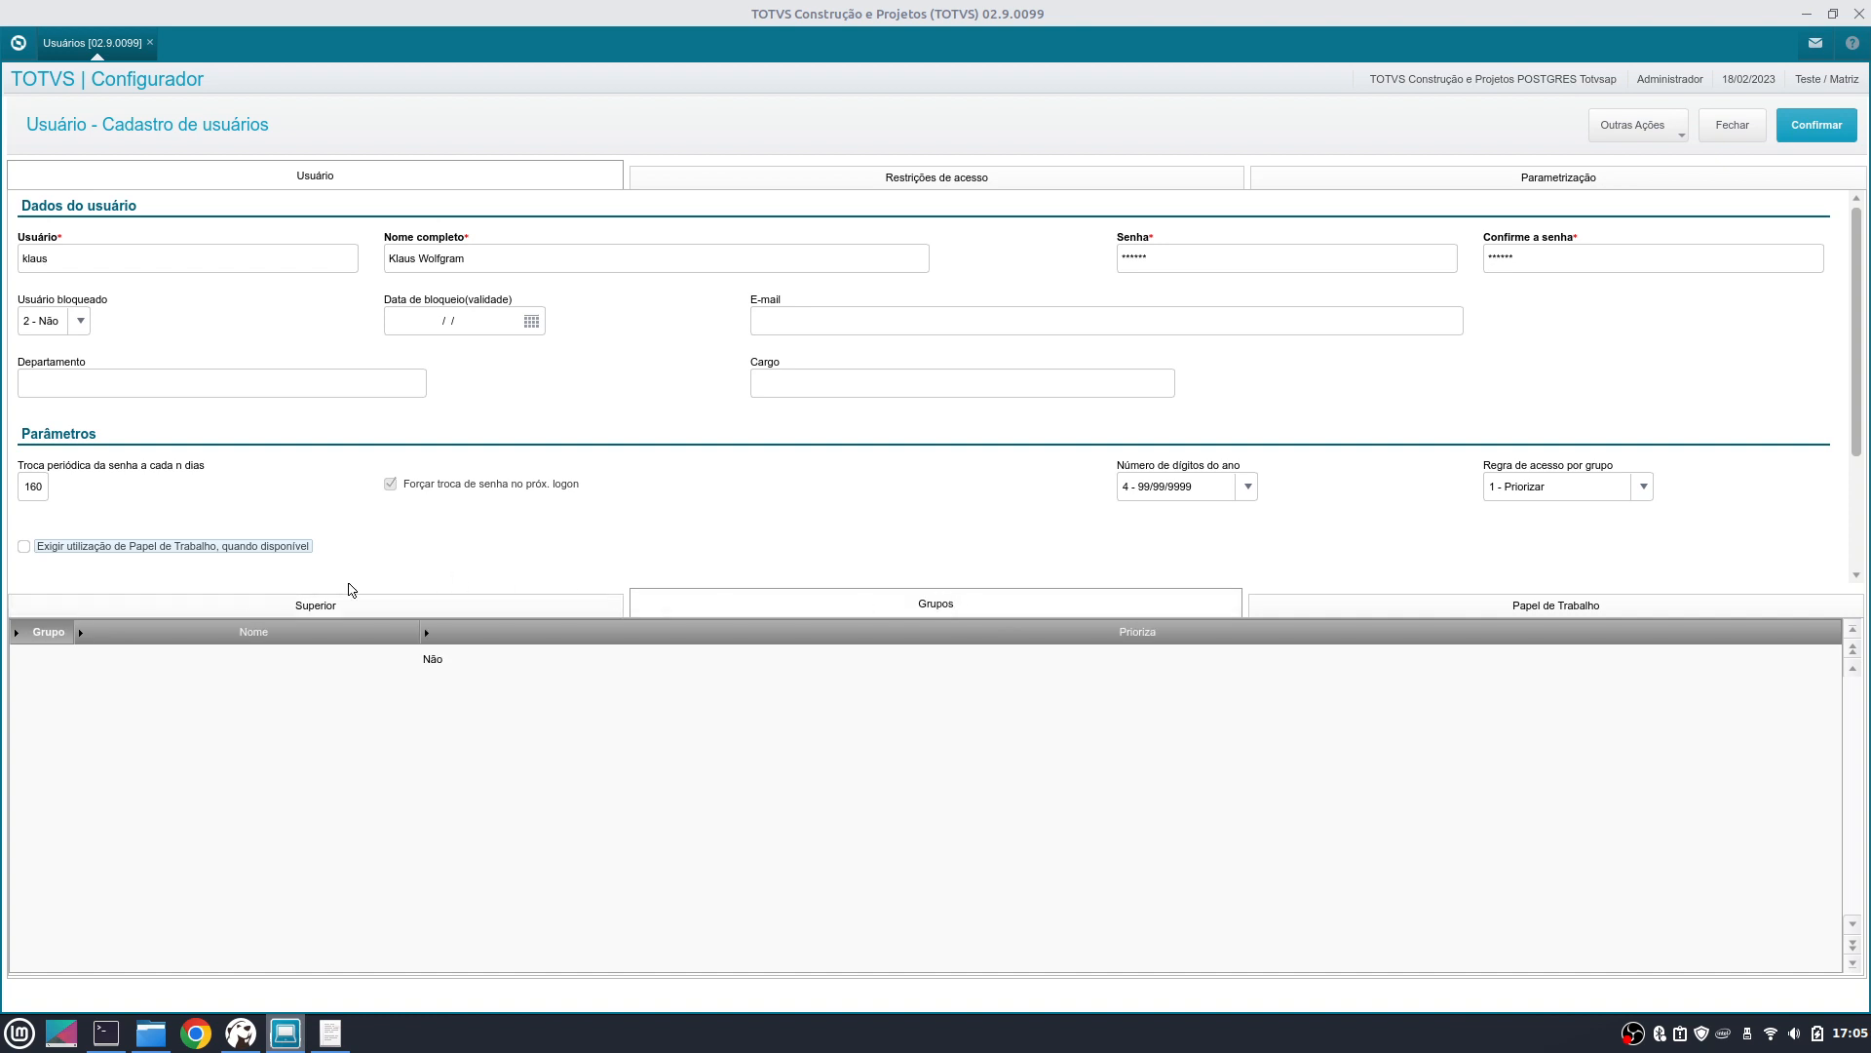
pyautogui.click(270, 665)
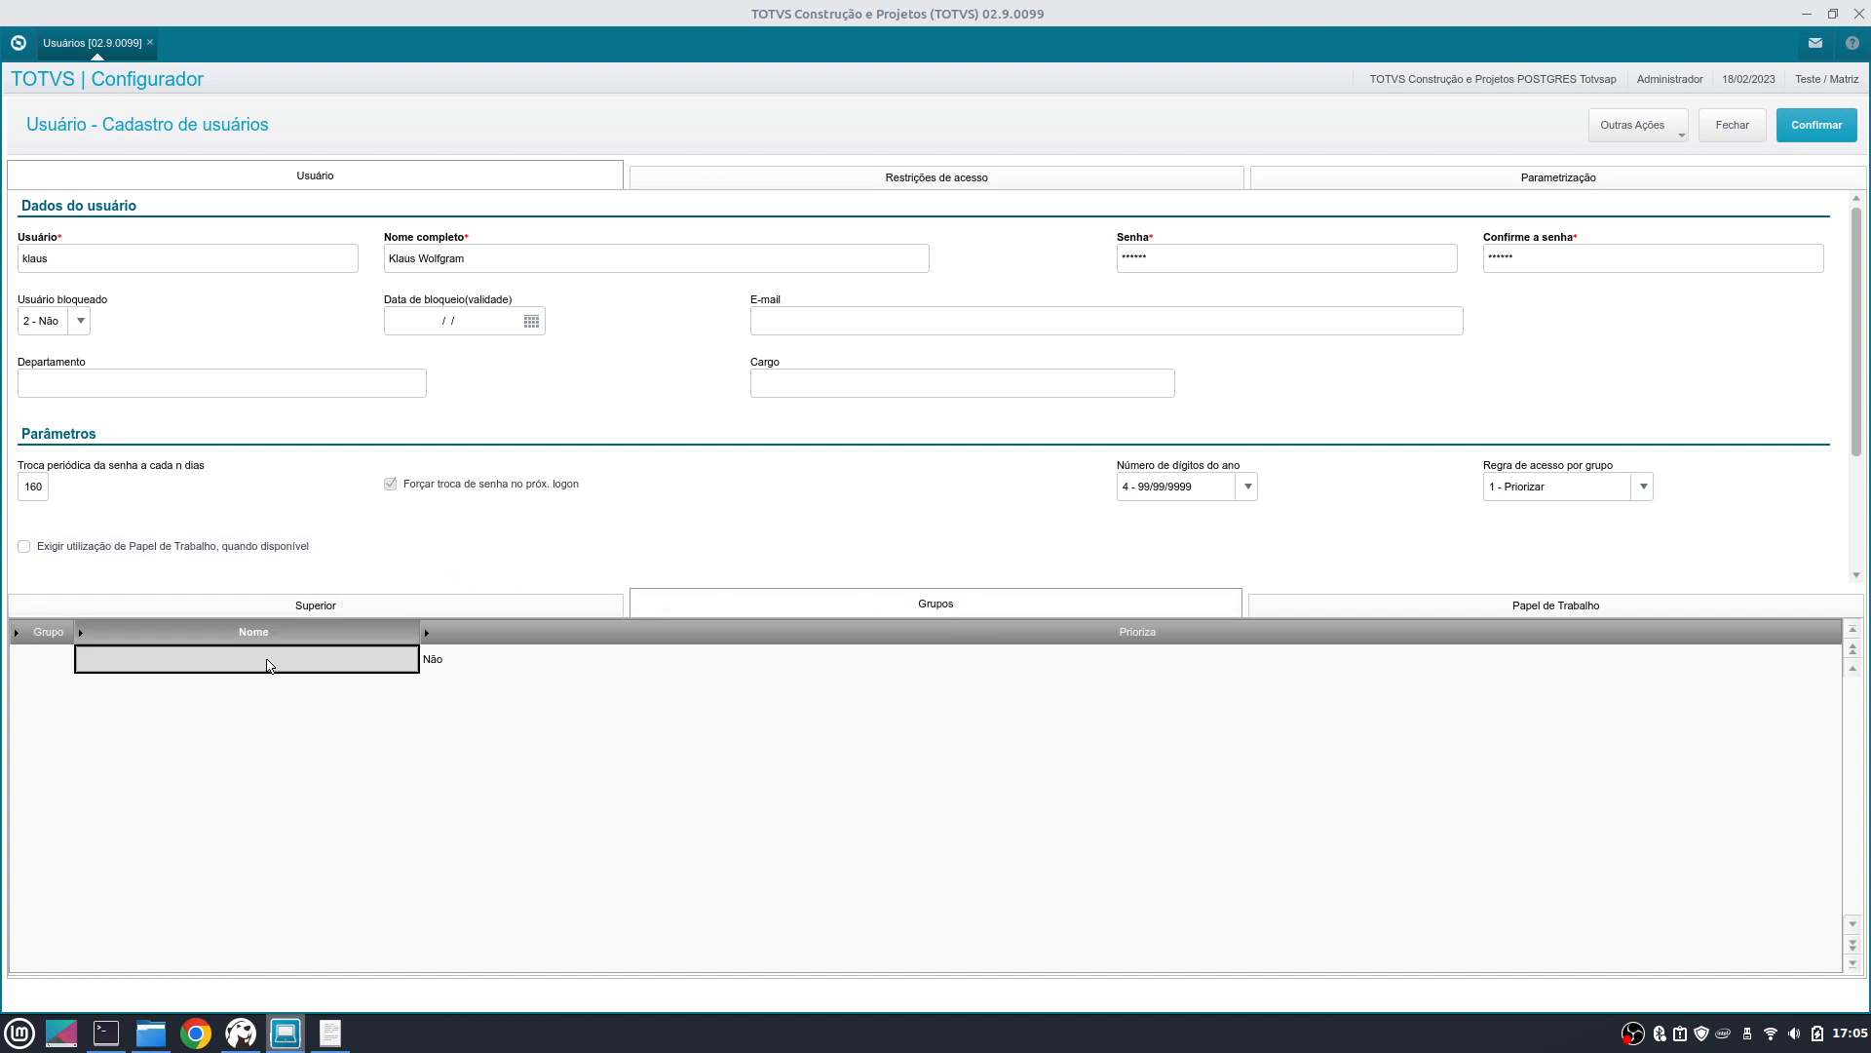
pyautogui.click(472, 660)
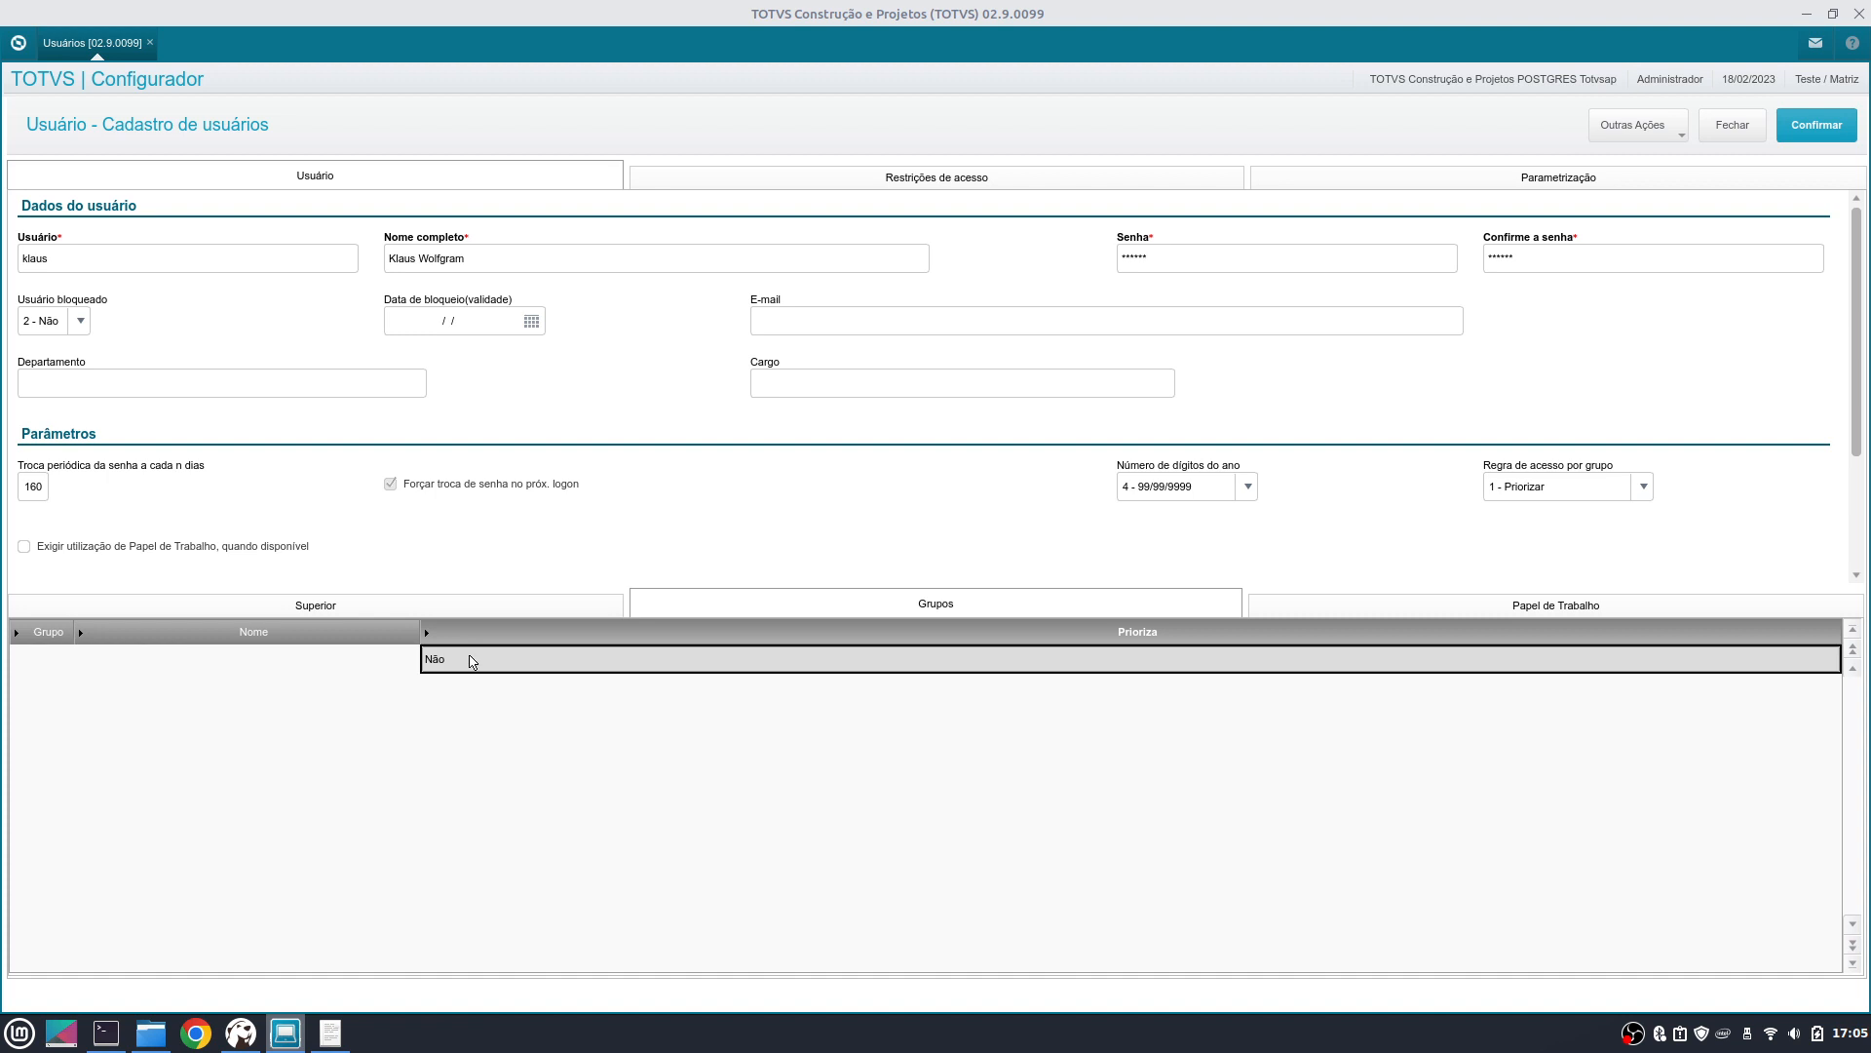
# - Try Somar, revert the group access rule to Desconsiderar, and show Restrições de acesso
pyautogui.click(1628, 493)
pyautogui.click(1571, 527)
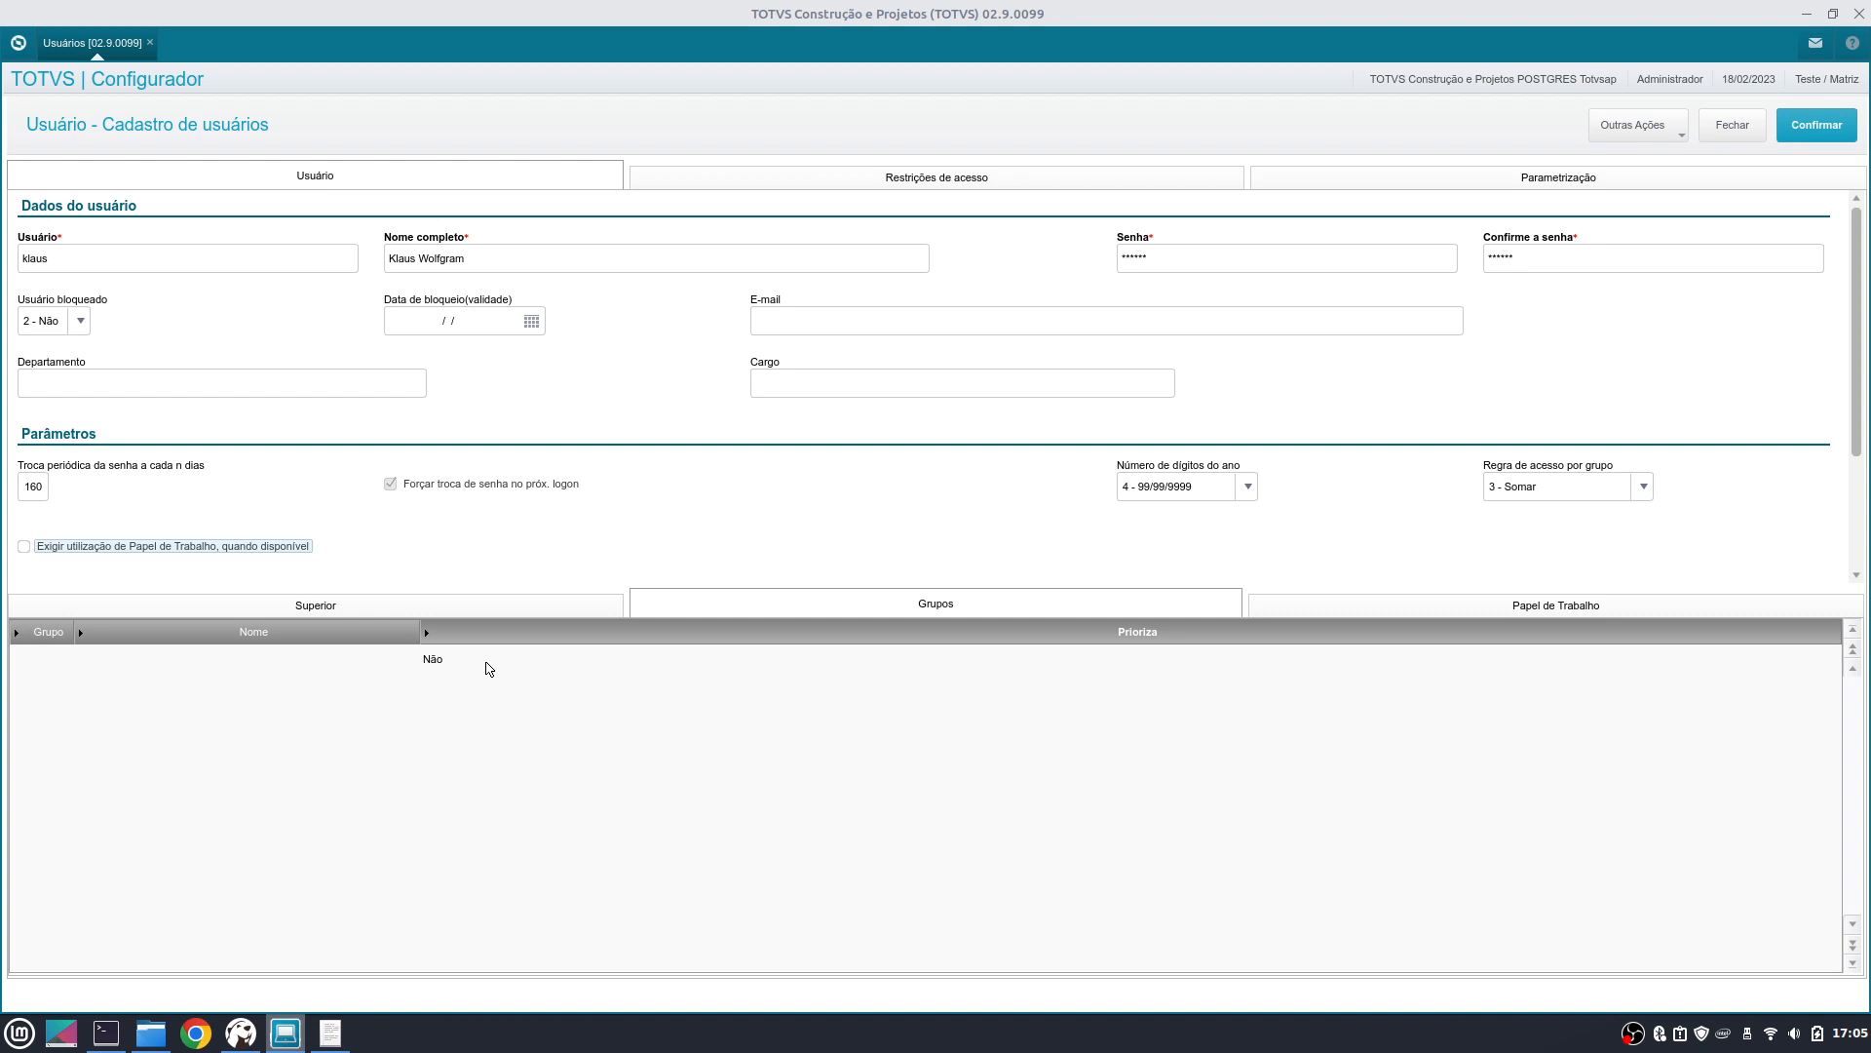
pyautogui.click(1544, 489)
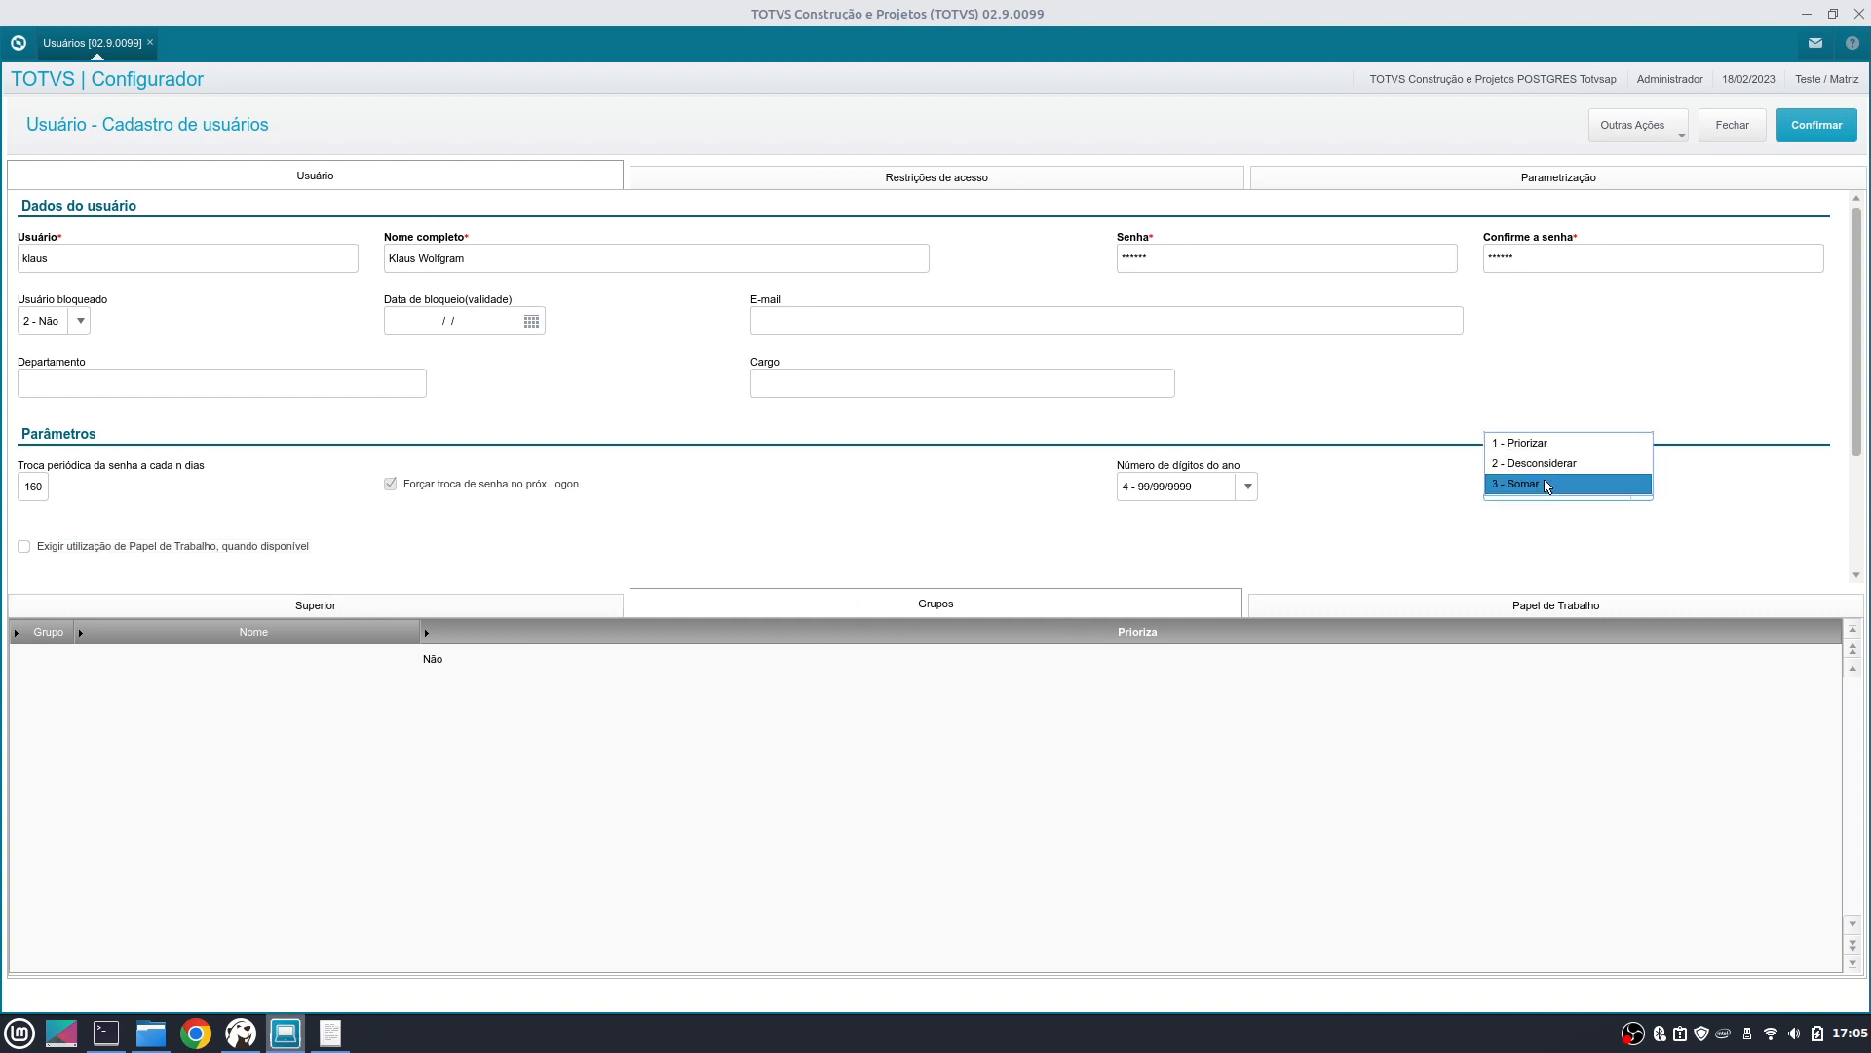
pyautogui.click(1562, 464)
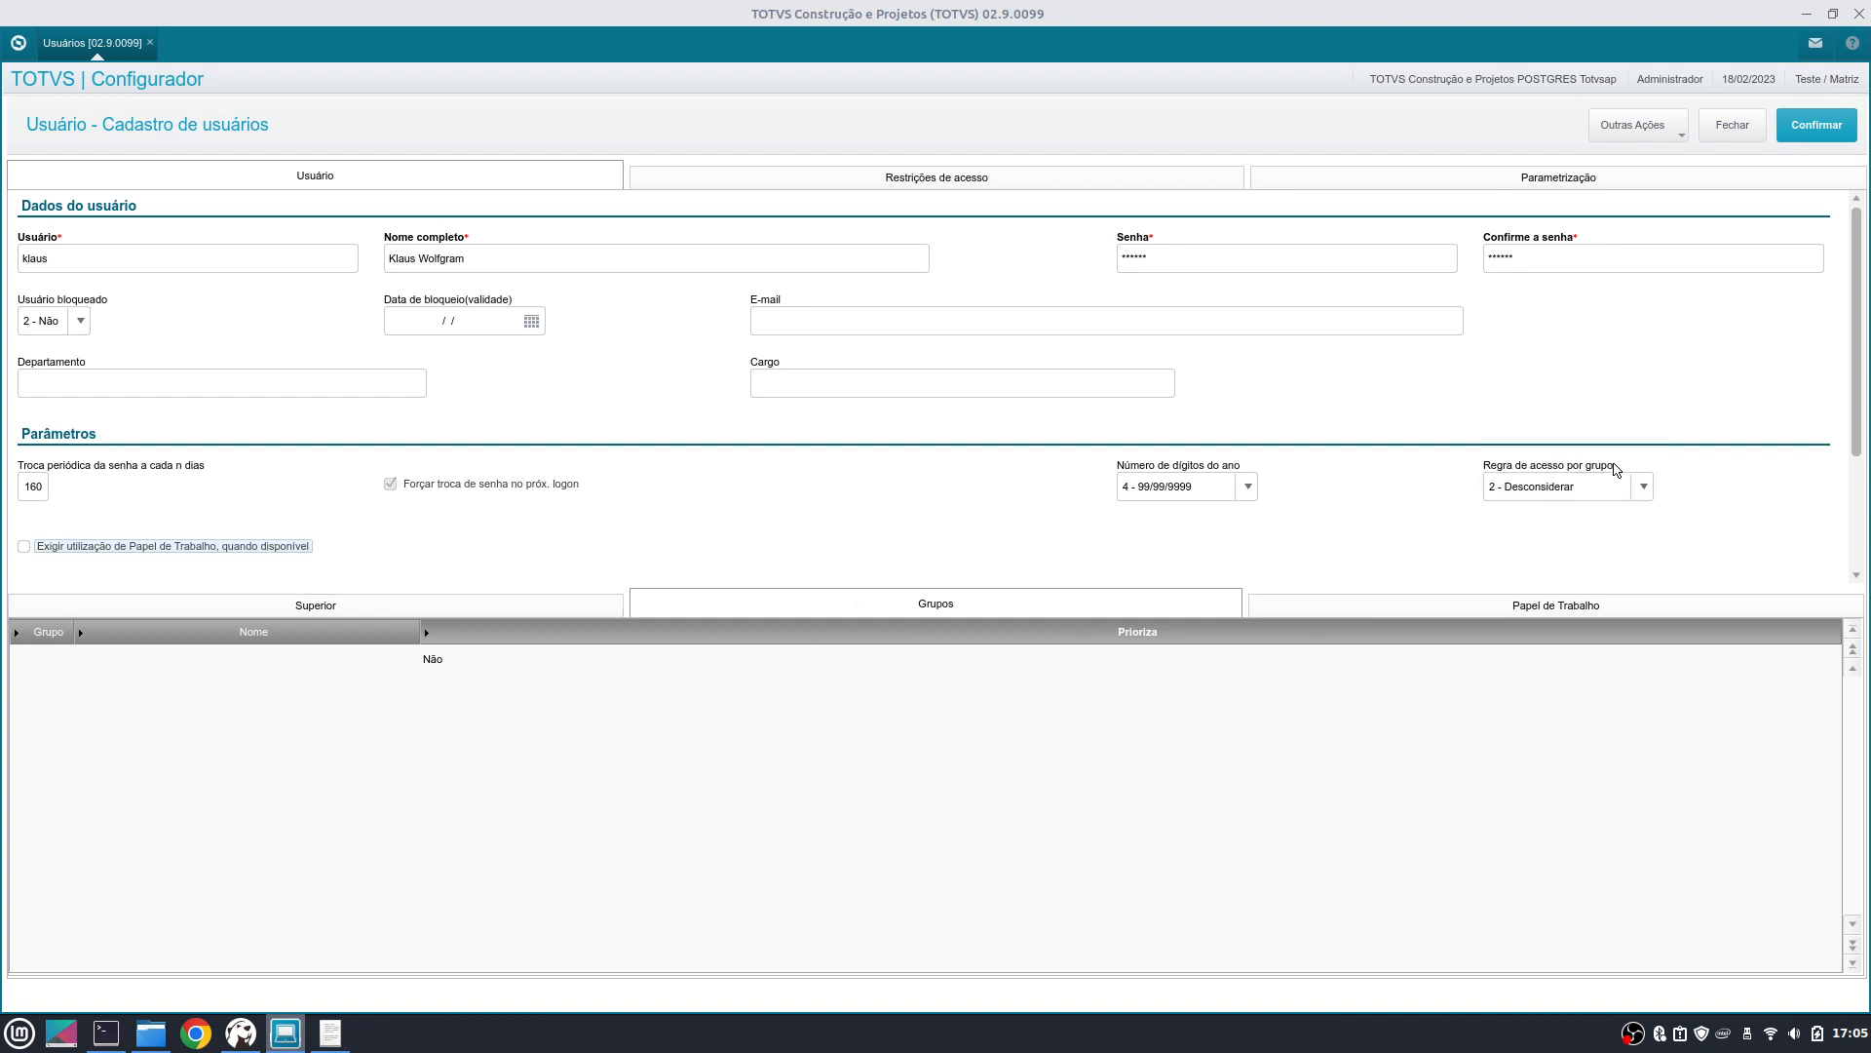
pyautogui.click(464, 603)
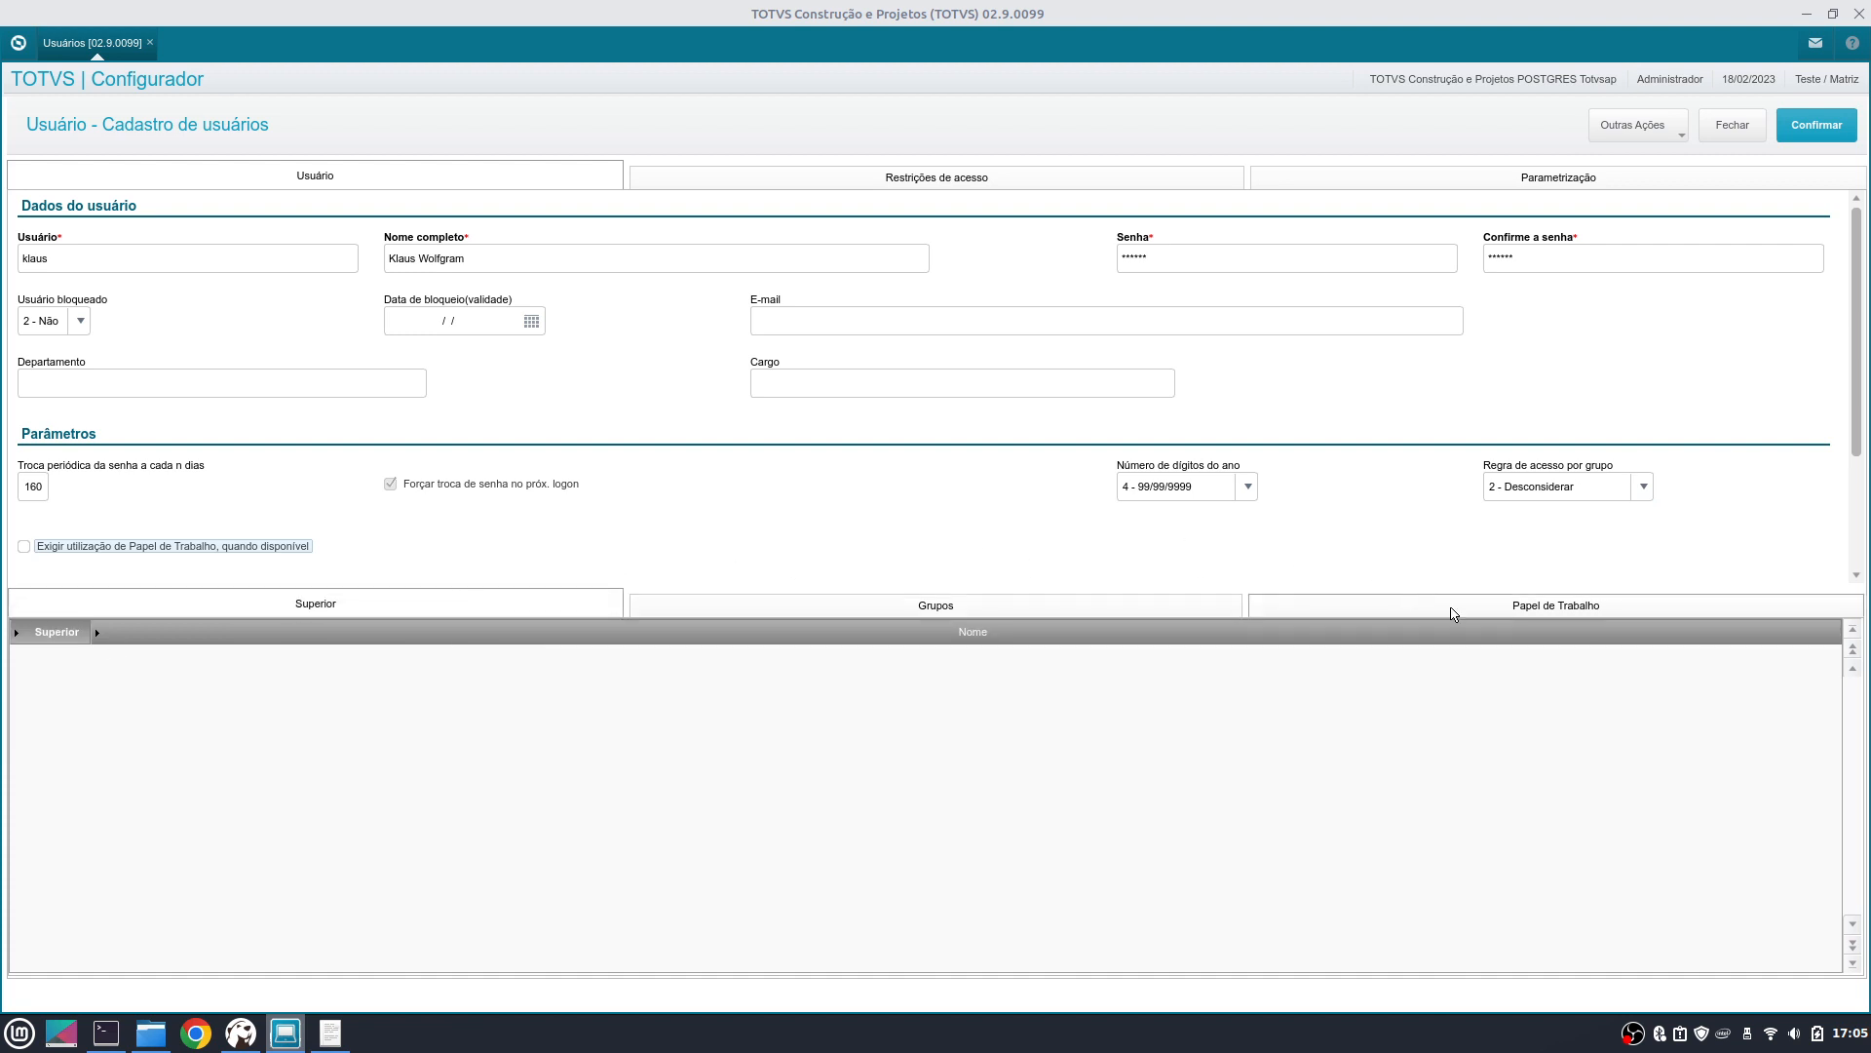
pyautogui.click(855, 189)
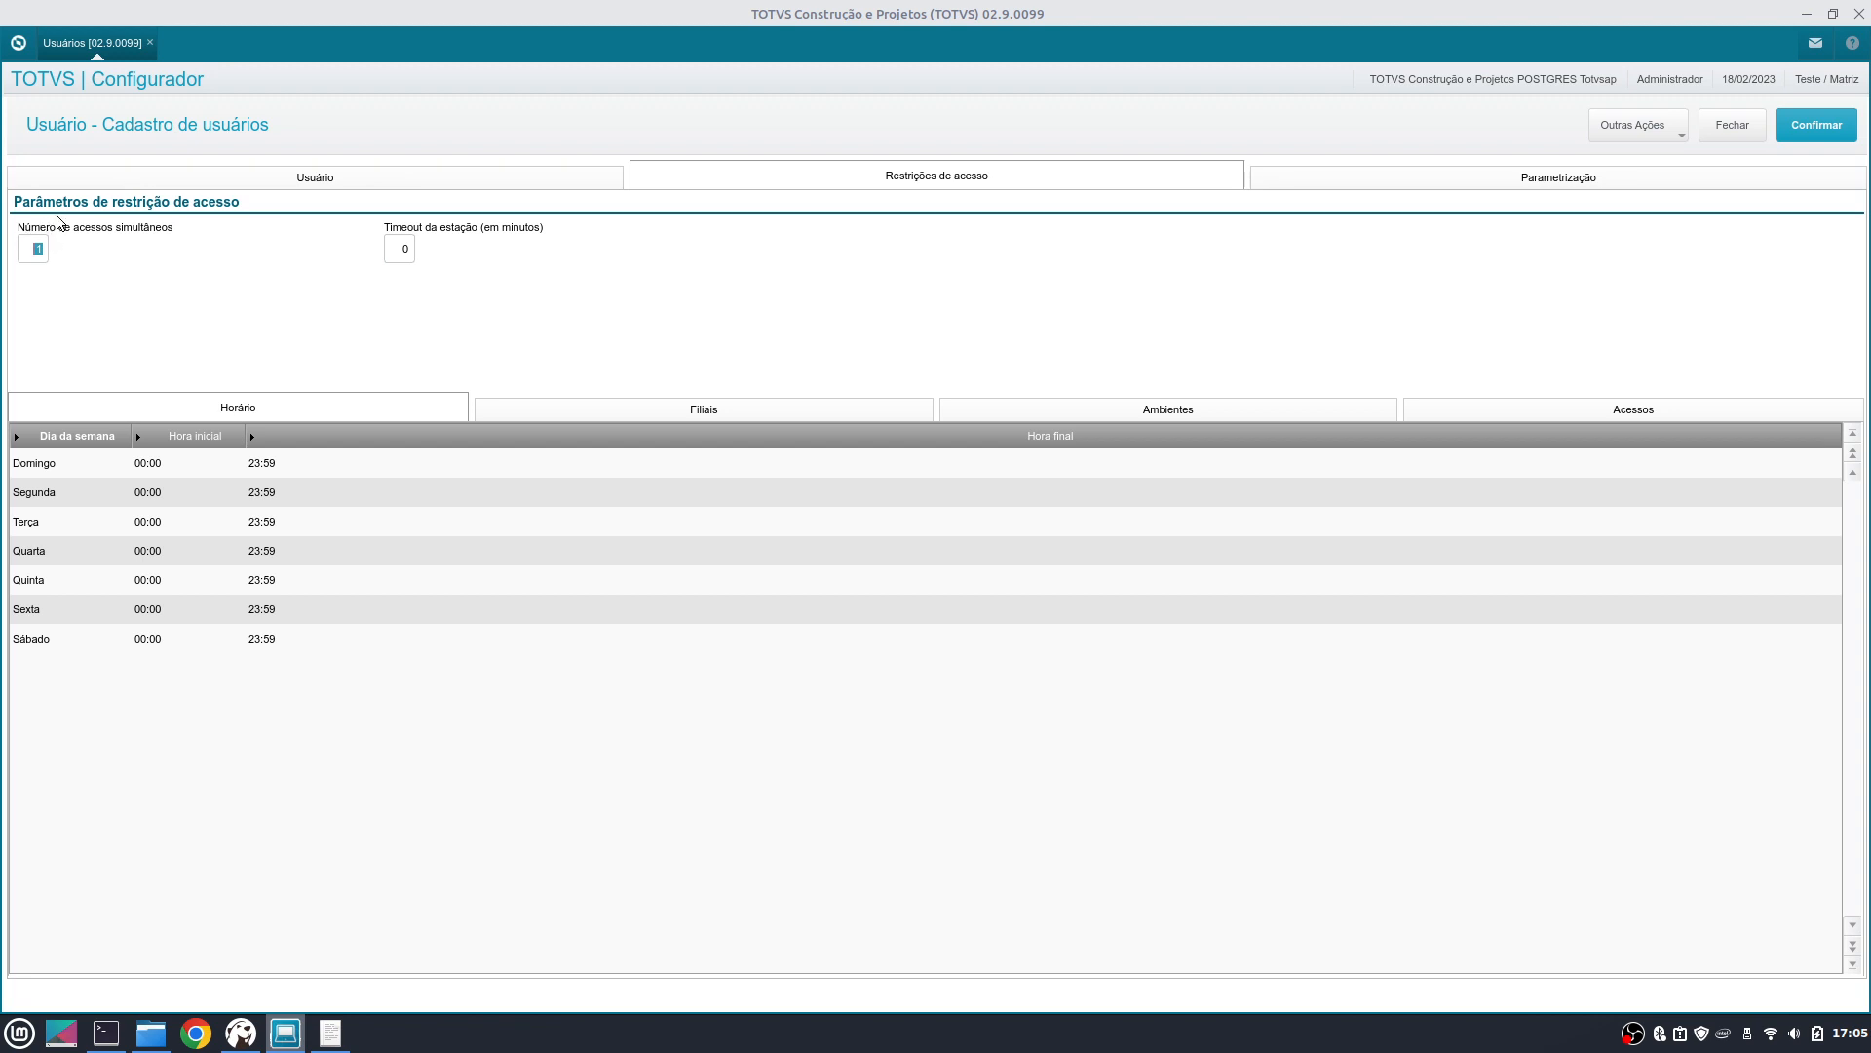
# - Enter 99 simultaneous accesses and a 10-minute station timeout
pyautogui.click(37, 252)
pyautogui.write('99')
pyautogui.press('Tab')
pyautogui.write('10')
pyautogui.doubleClick(413, 245)
# - Review the Horário grid, confirming 00:00–23:59 for every day from Domingo to Sábado
pyautogui.click(153, 466)
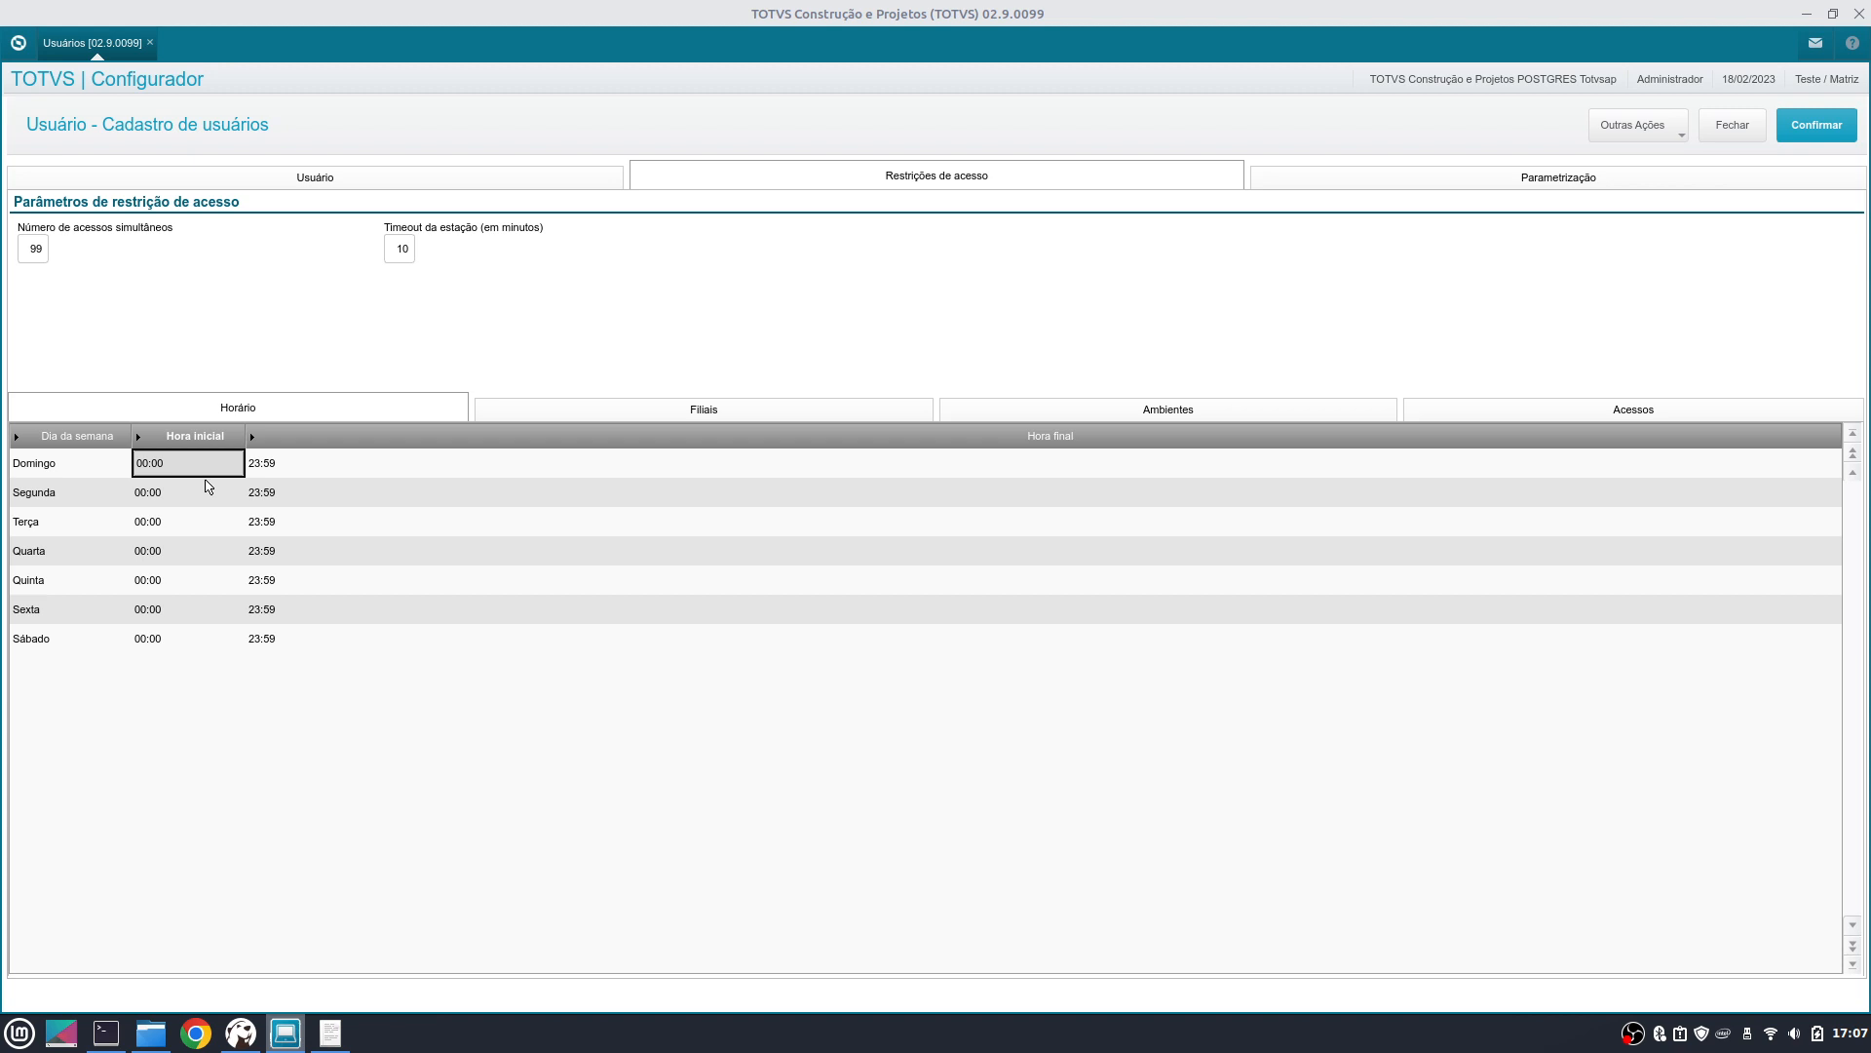
pyautogui.press('Down')
pyautogui.press('Down')
pyautogui.press('Down')
pyautogui.press('Down')
pyautogui.press('Down')
pyautogui.press('Down')
pyautogui.press('Right')
pyautogui.press('Up')
pyautogui.press('Up')
pyautogui.press('Up')
pyautogui.press('Up')
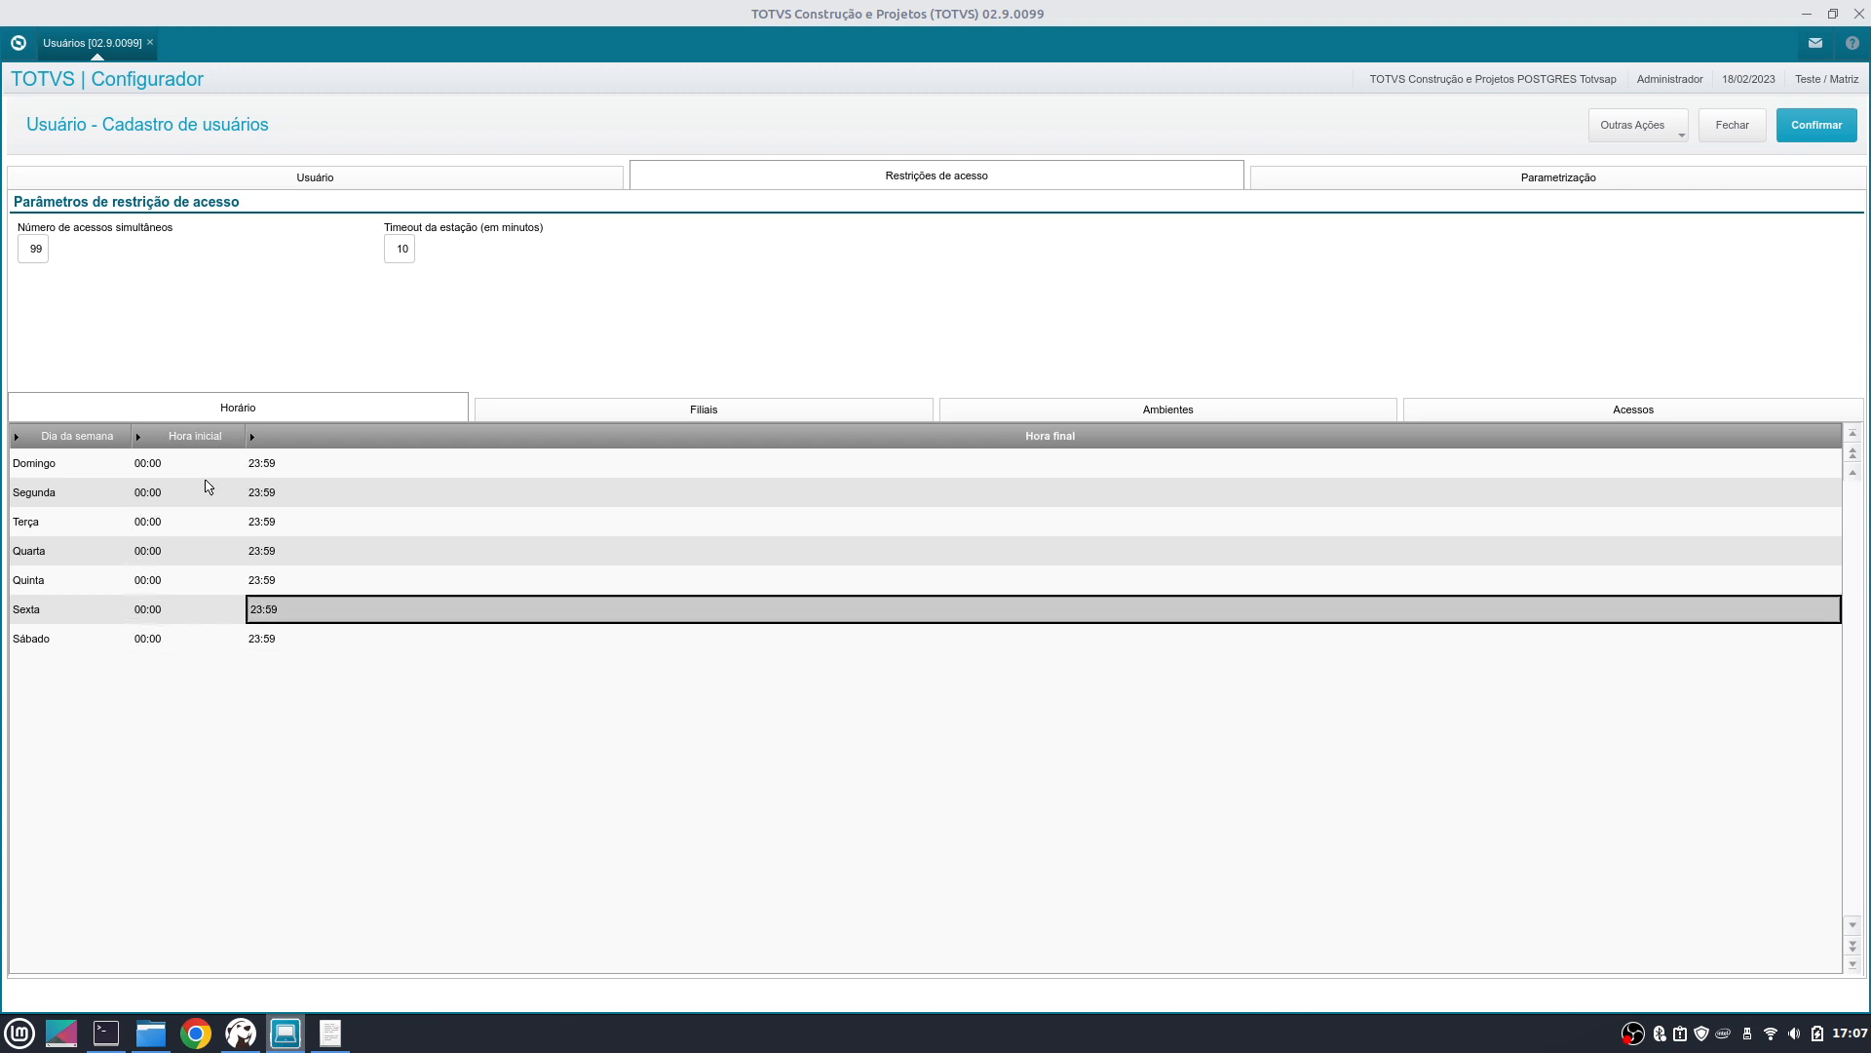
pyautogui.press('Up')
pyautogui.press('Up')
pyautogui.press('Left')
pyautogui.press('Right')
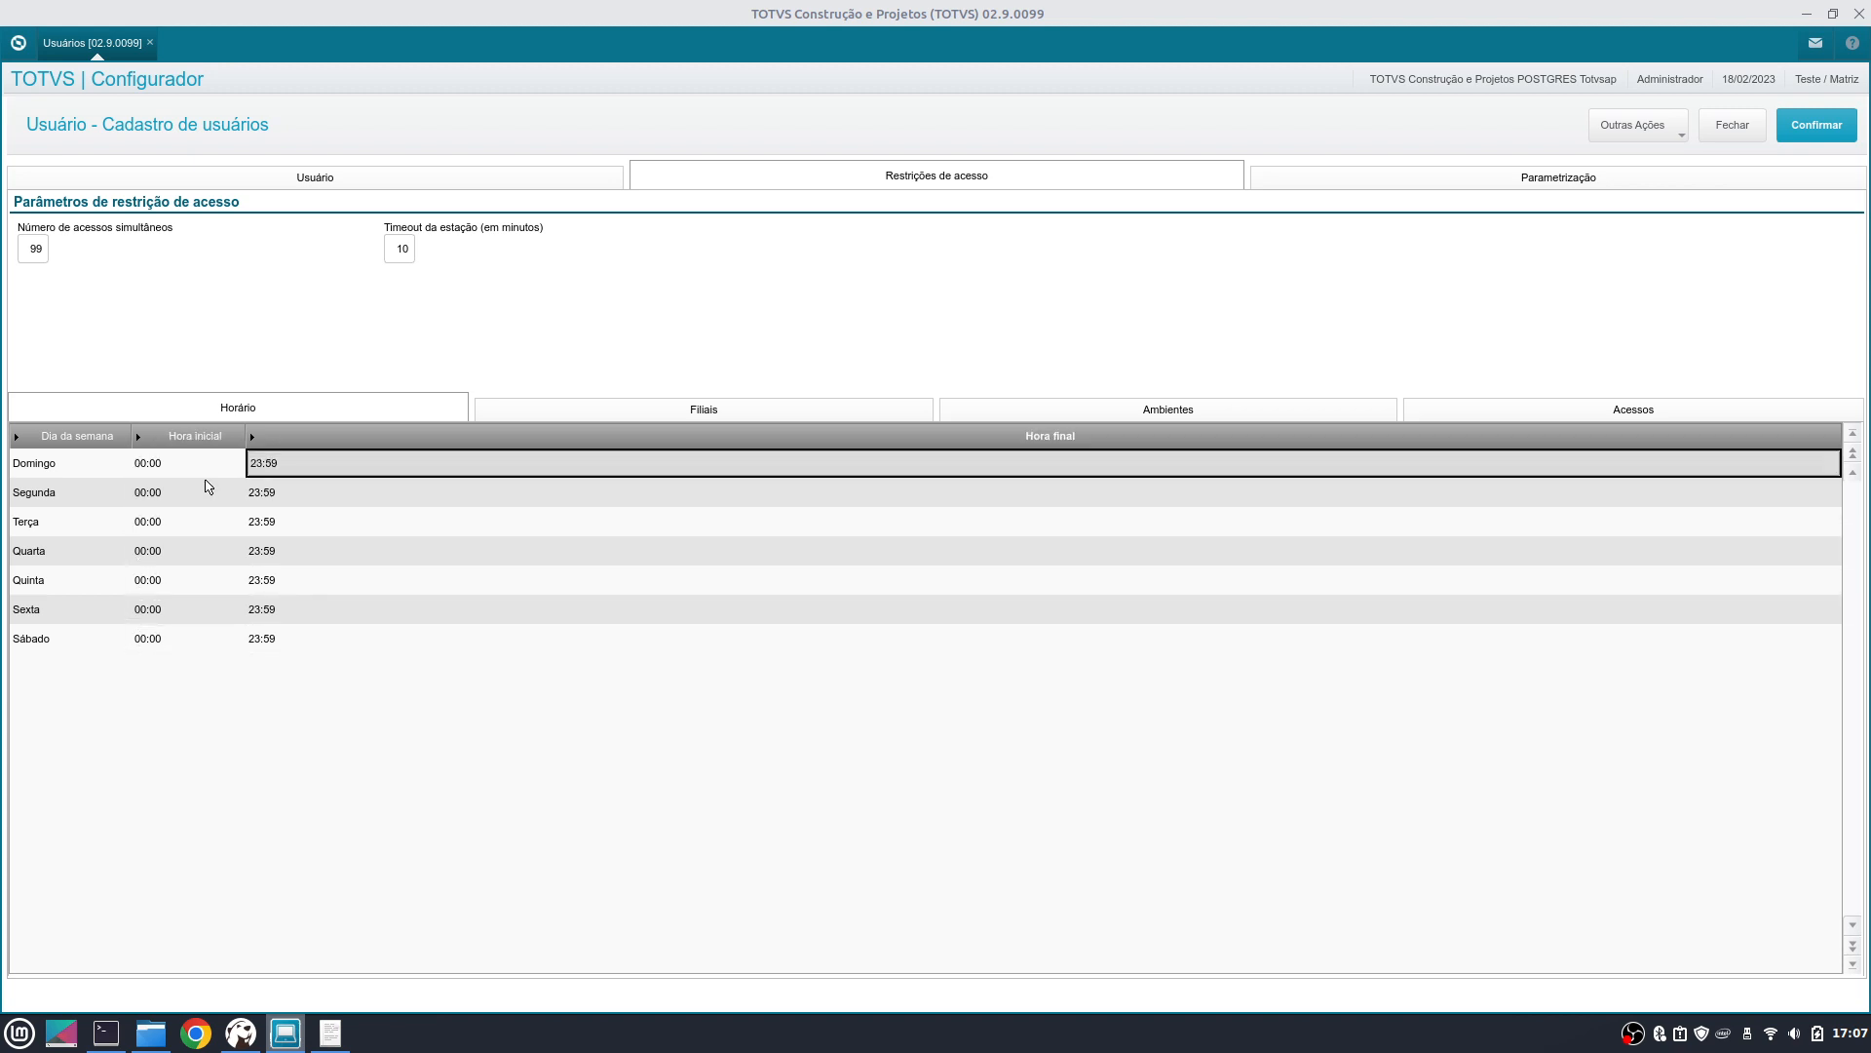
pyautogui.press('Down')
pyautogui.press('Down')
pyautogui.press('Down')
pyautogui.press('Down')
pyautogui.press('Down')
pyautogui.press('Down')
pyautogui.press('Up')
pyautogui.press('Up')
pyautogui.press('Up')
pyautogui.press('Up')
pyautogui.press('Up')
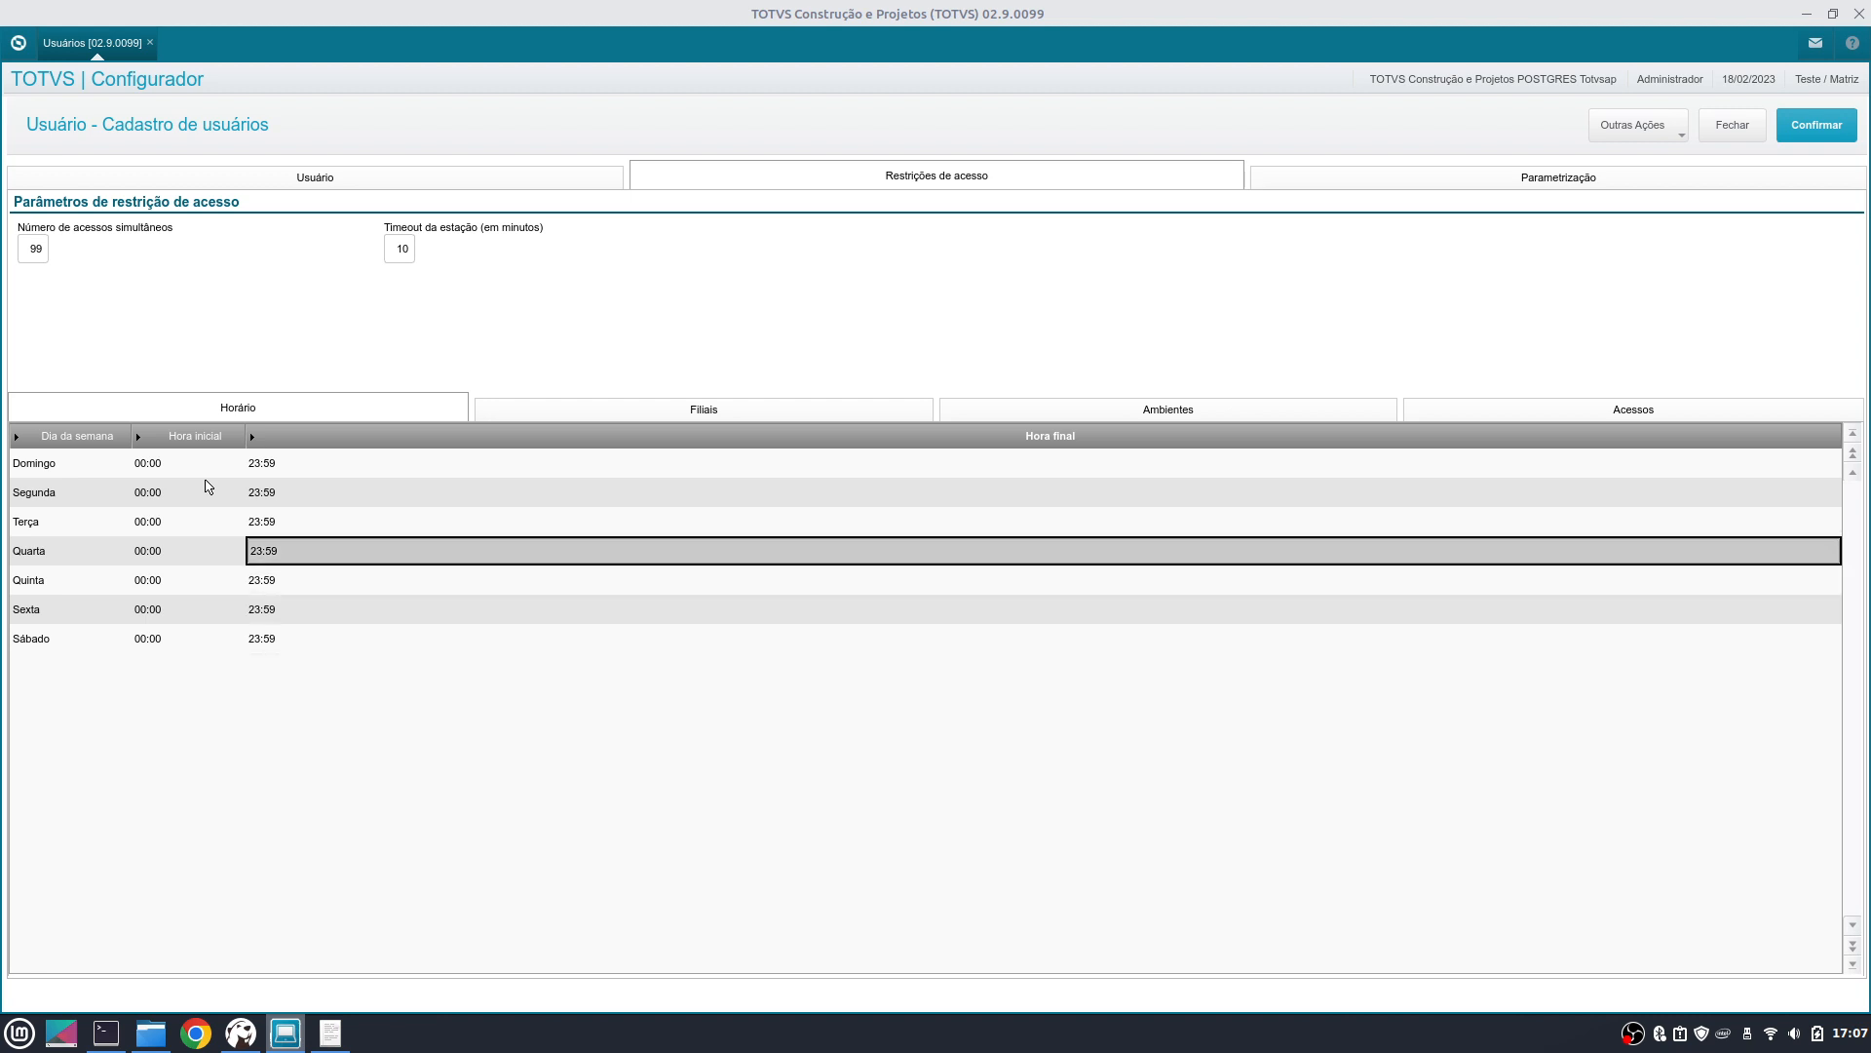
pyautogui.press('Up')
pyautogui.press('Left')
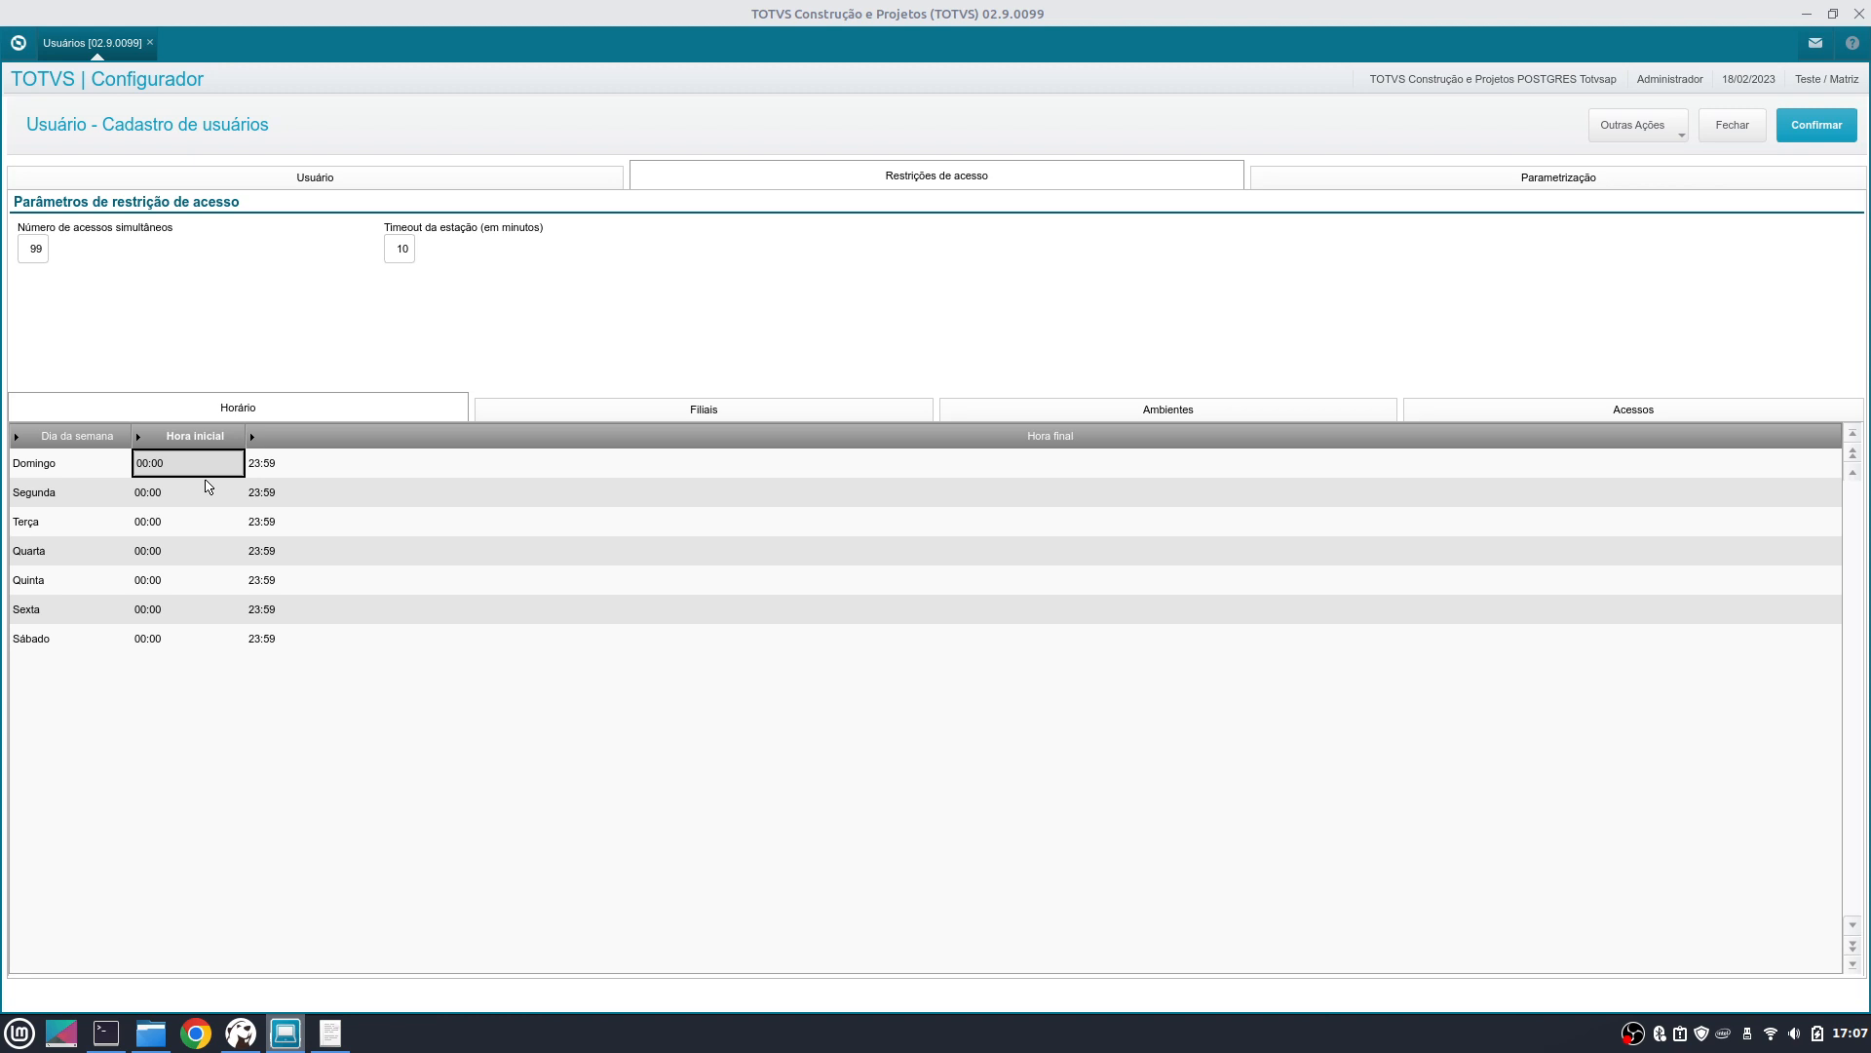
pyautogui.press('Down')
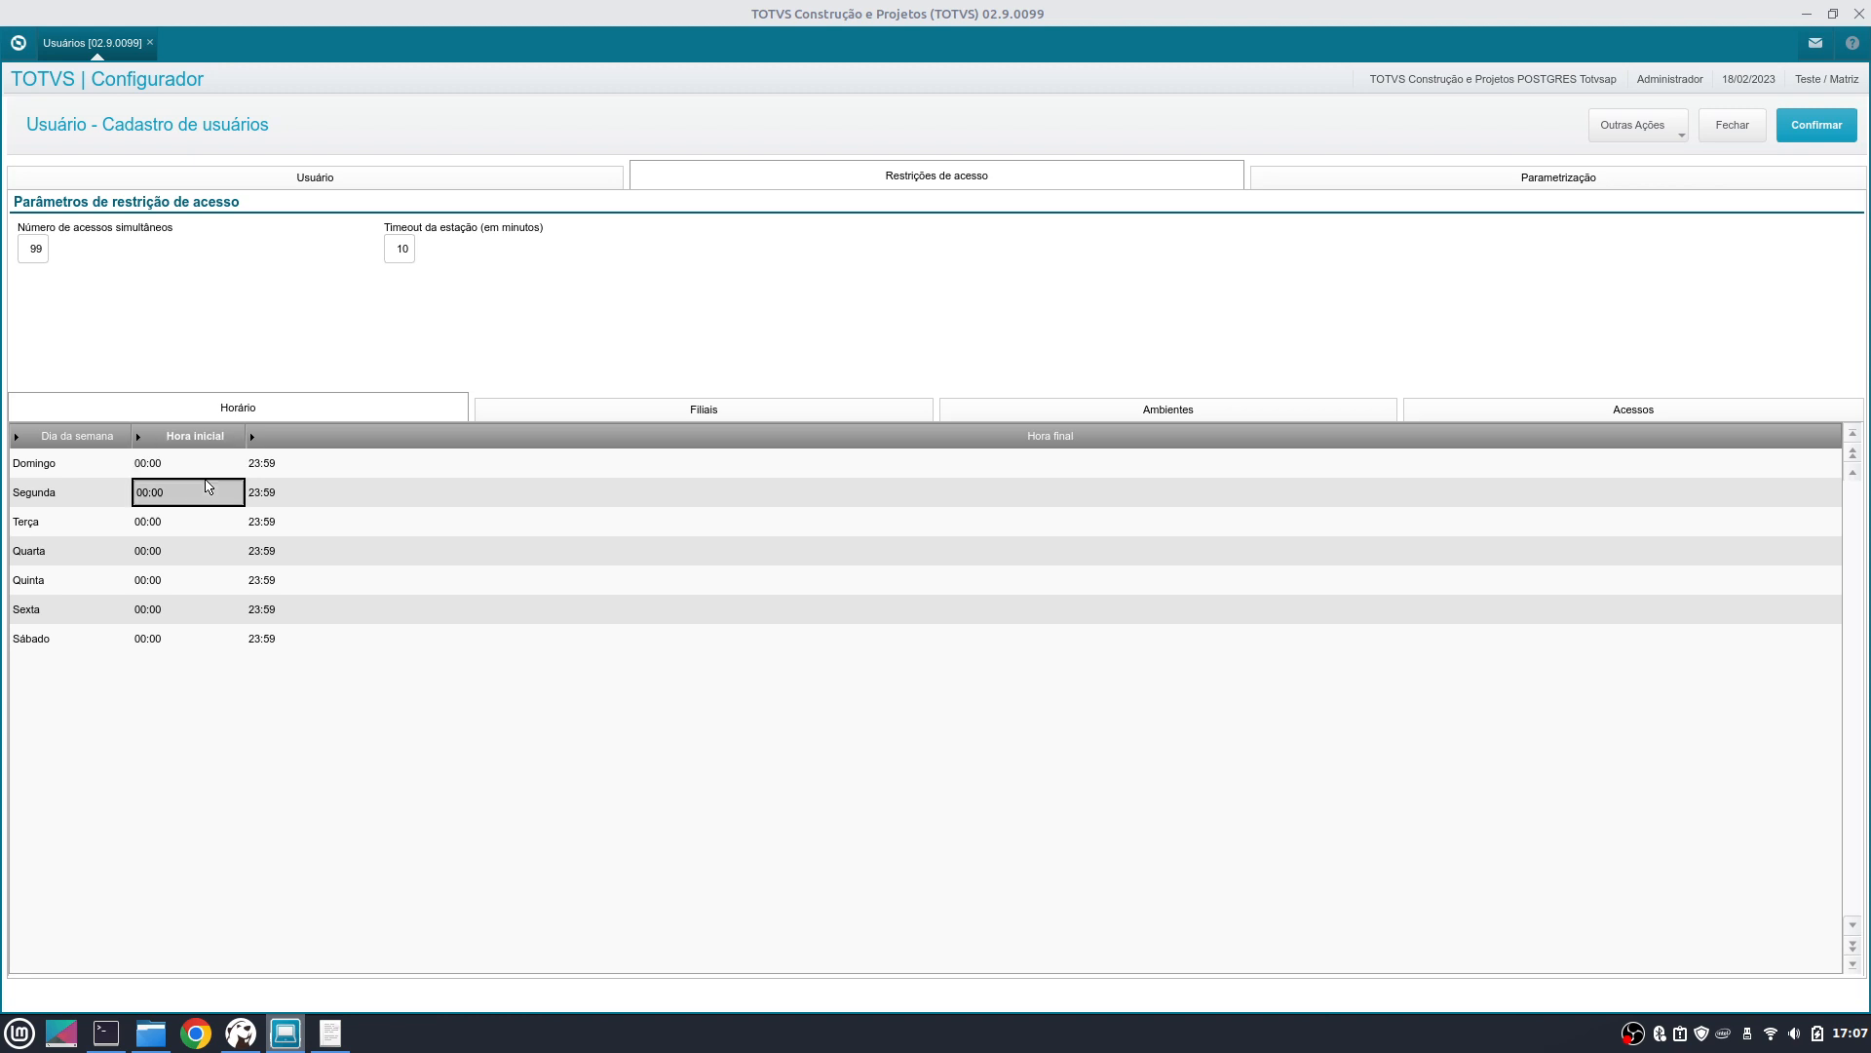
pyautogui.press('Up')
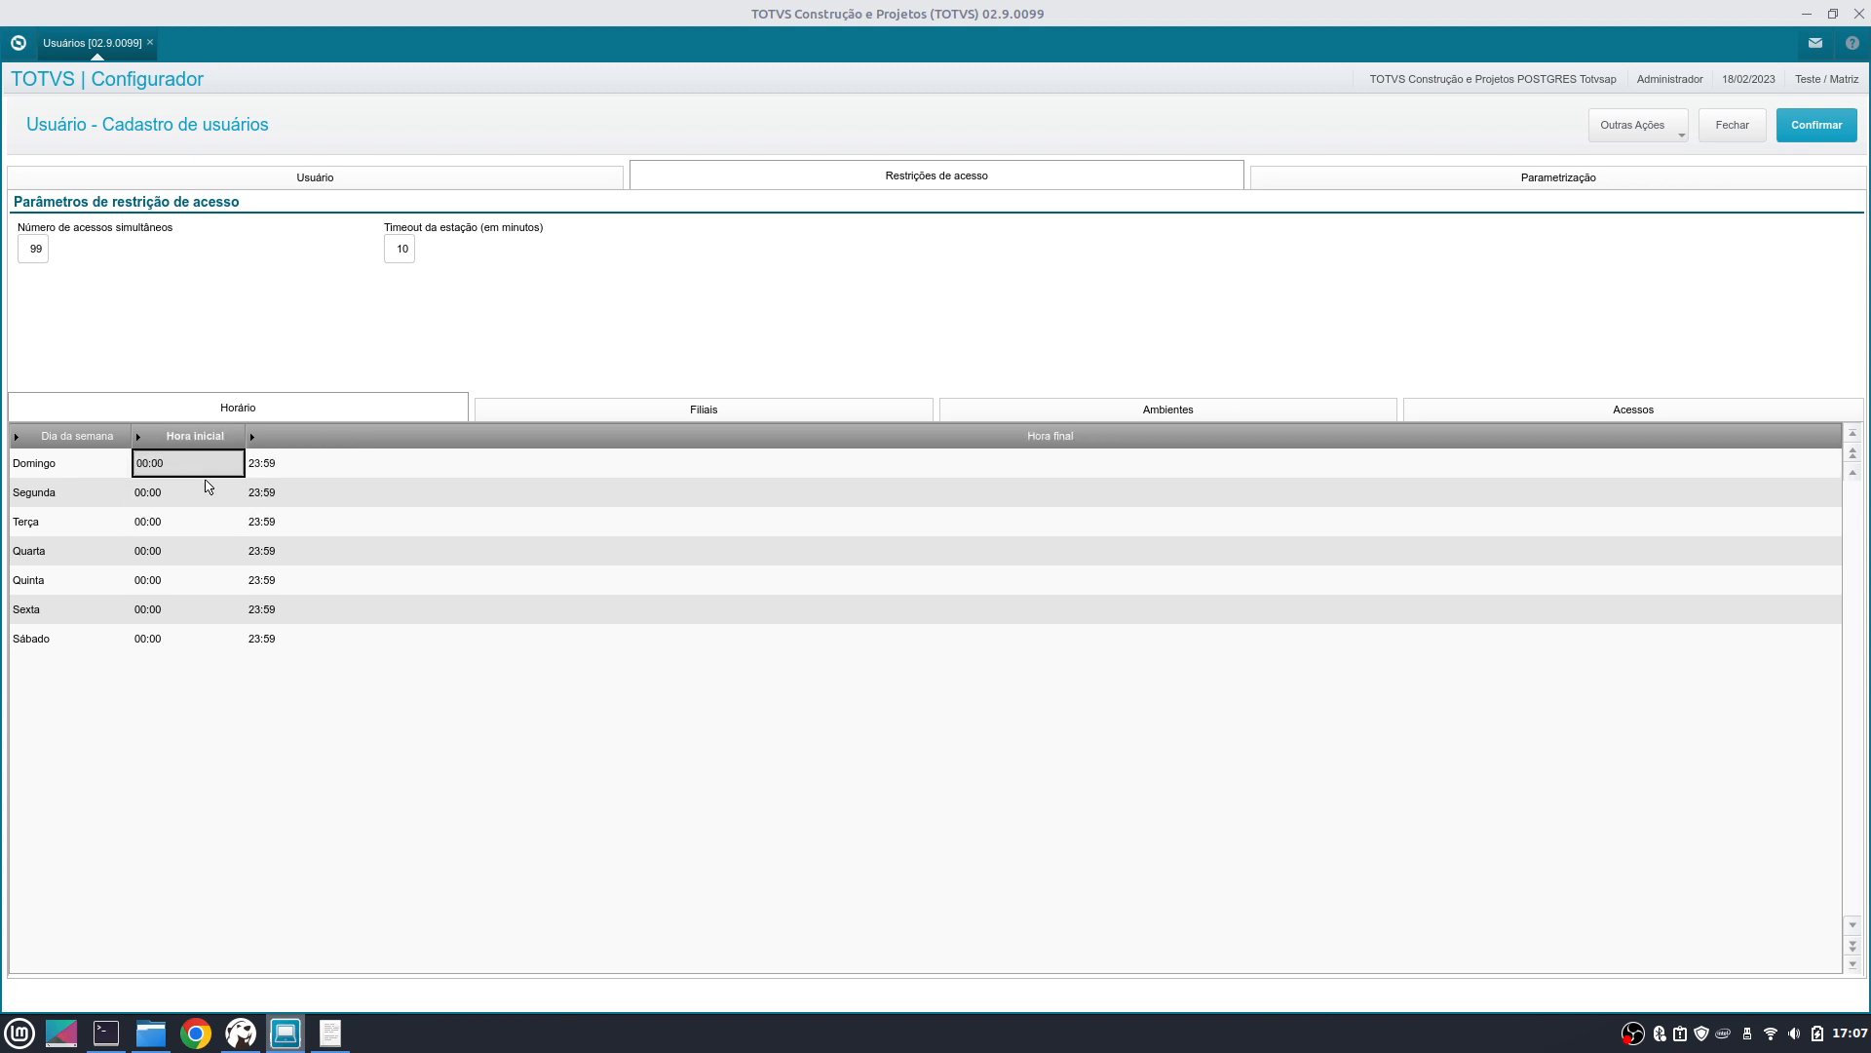
pyautogui.press('Down')
pyautogui.press('Down')
pyautogui.press('Down')
pyautogui.press('Right')
pyautogui.press('Up')
pyautogui.press('Up')
pyautogui.press('Up')
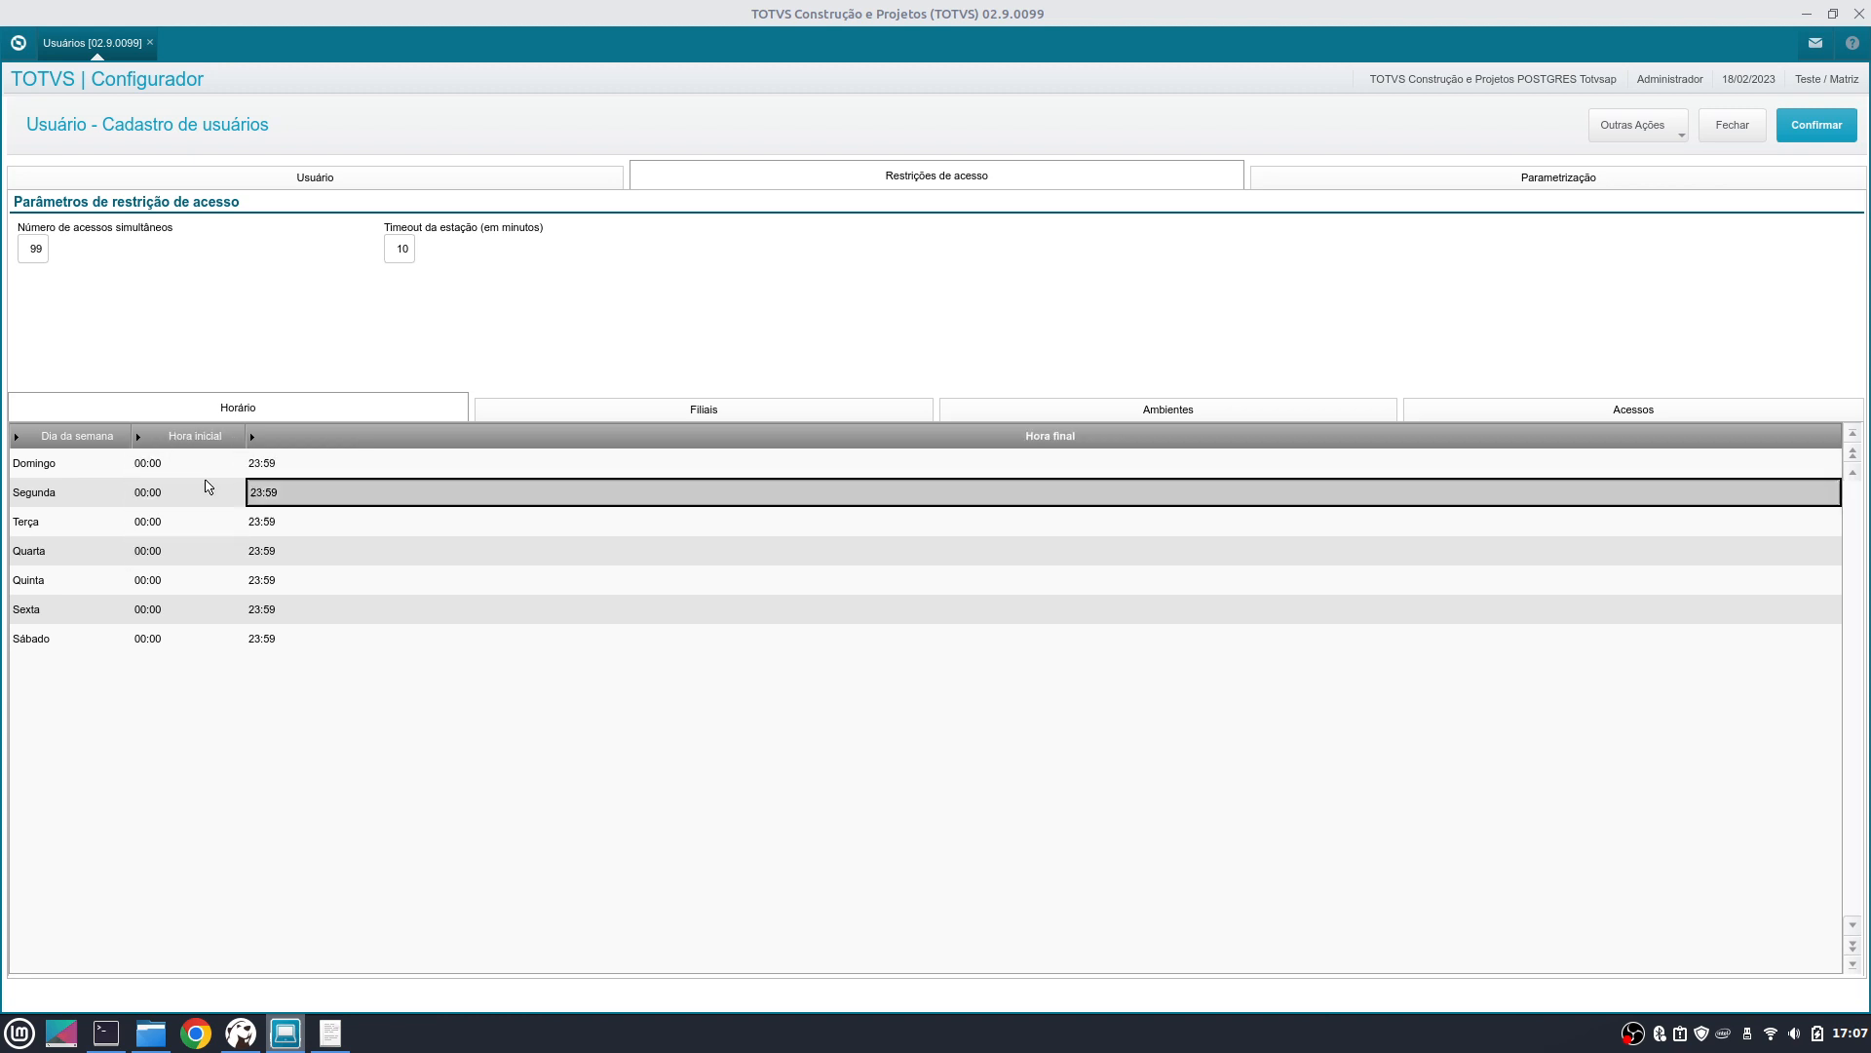
pyautogui.press('Down')
pyautogui.press('Down')
pyautogui.press('Down')
pyautogui.press('Down')
pyautogui.press('Down')
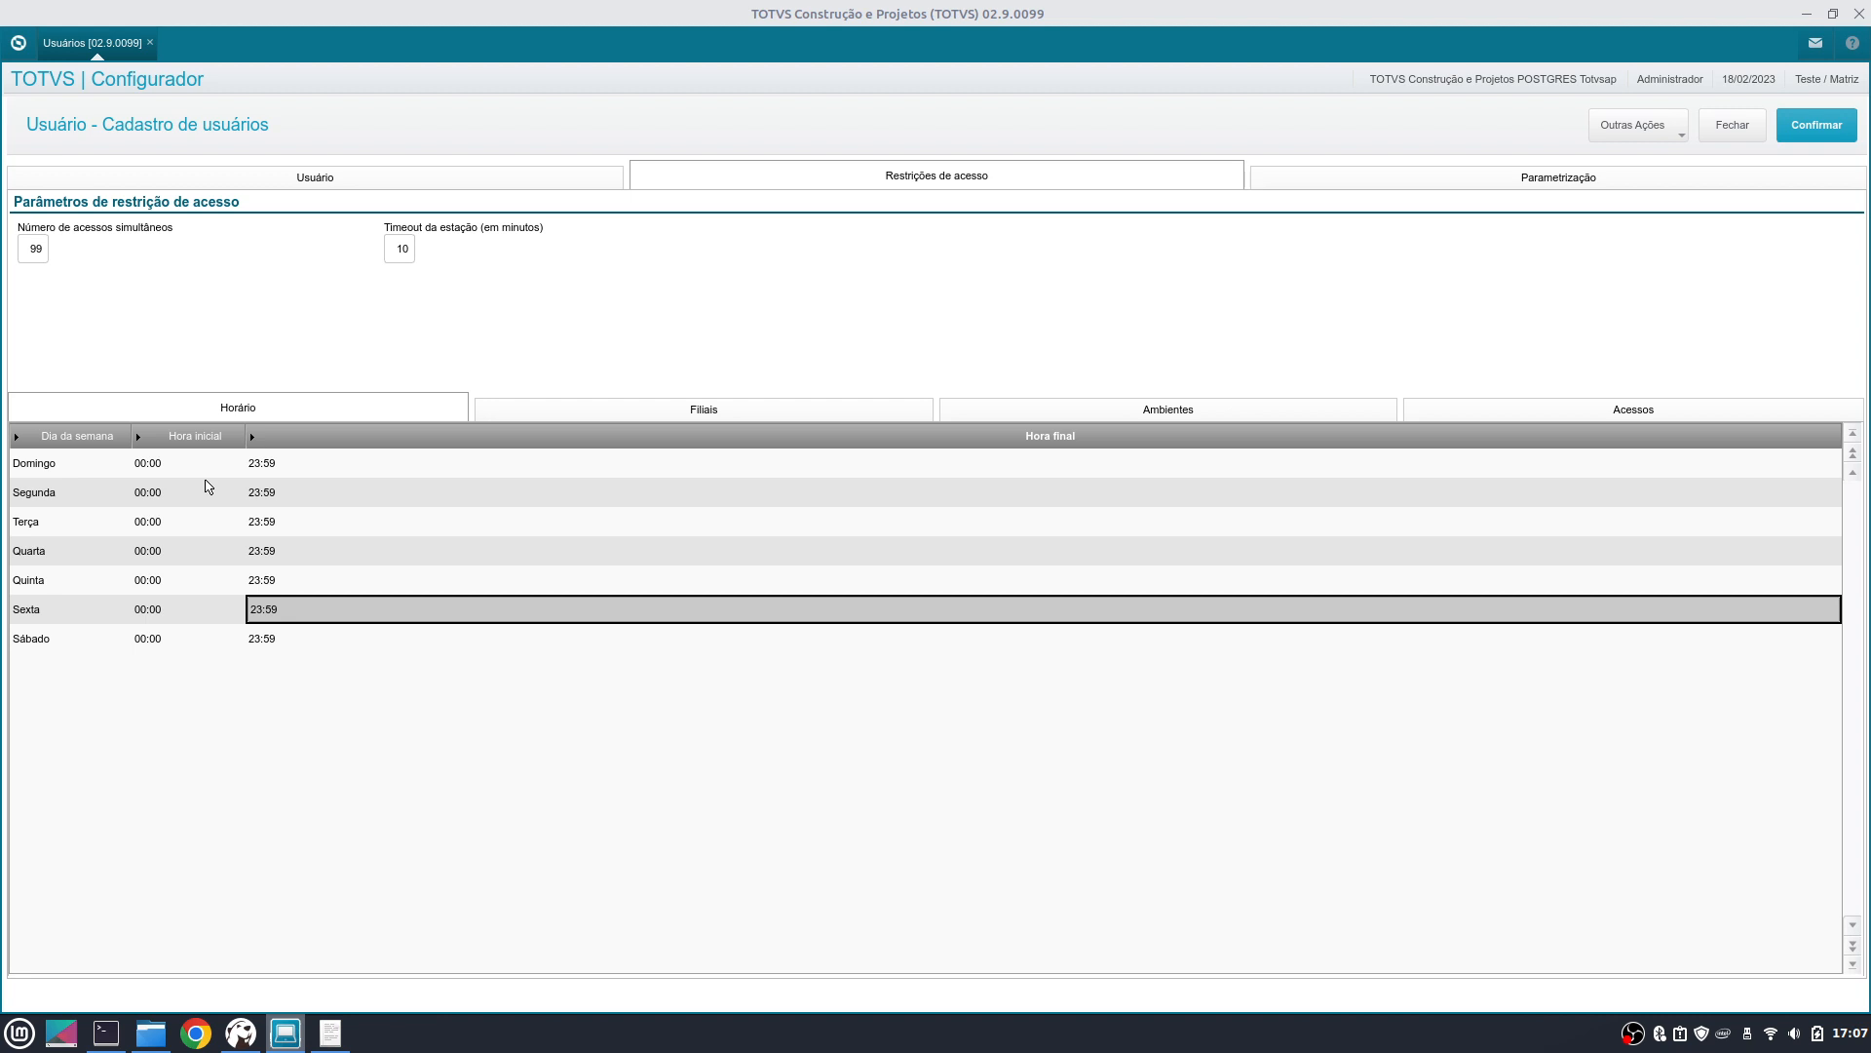
pyautogui.press('Left')
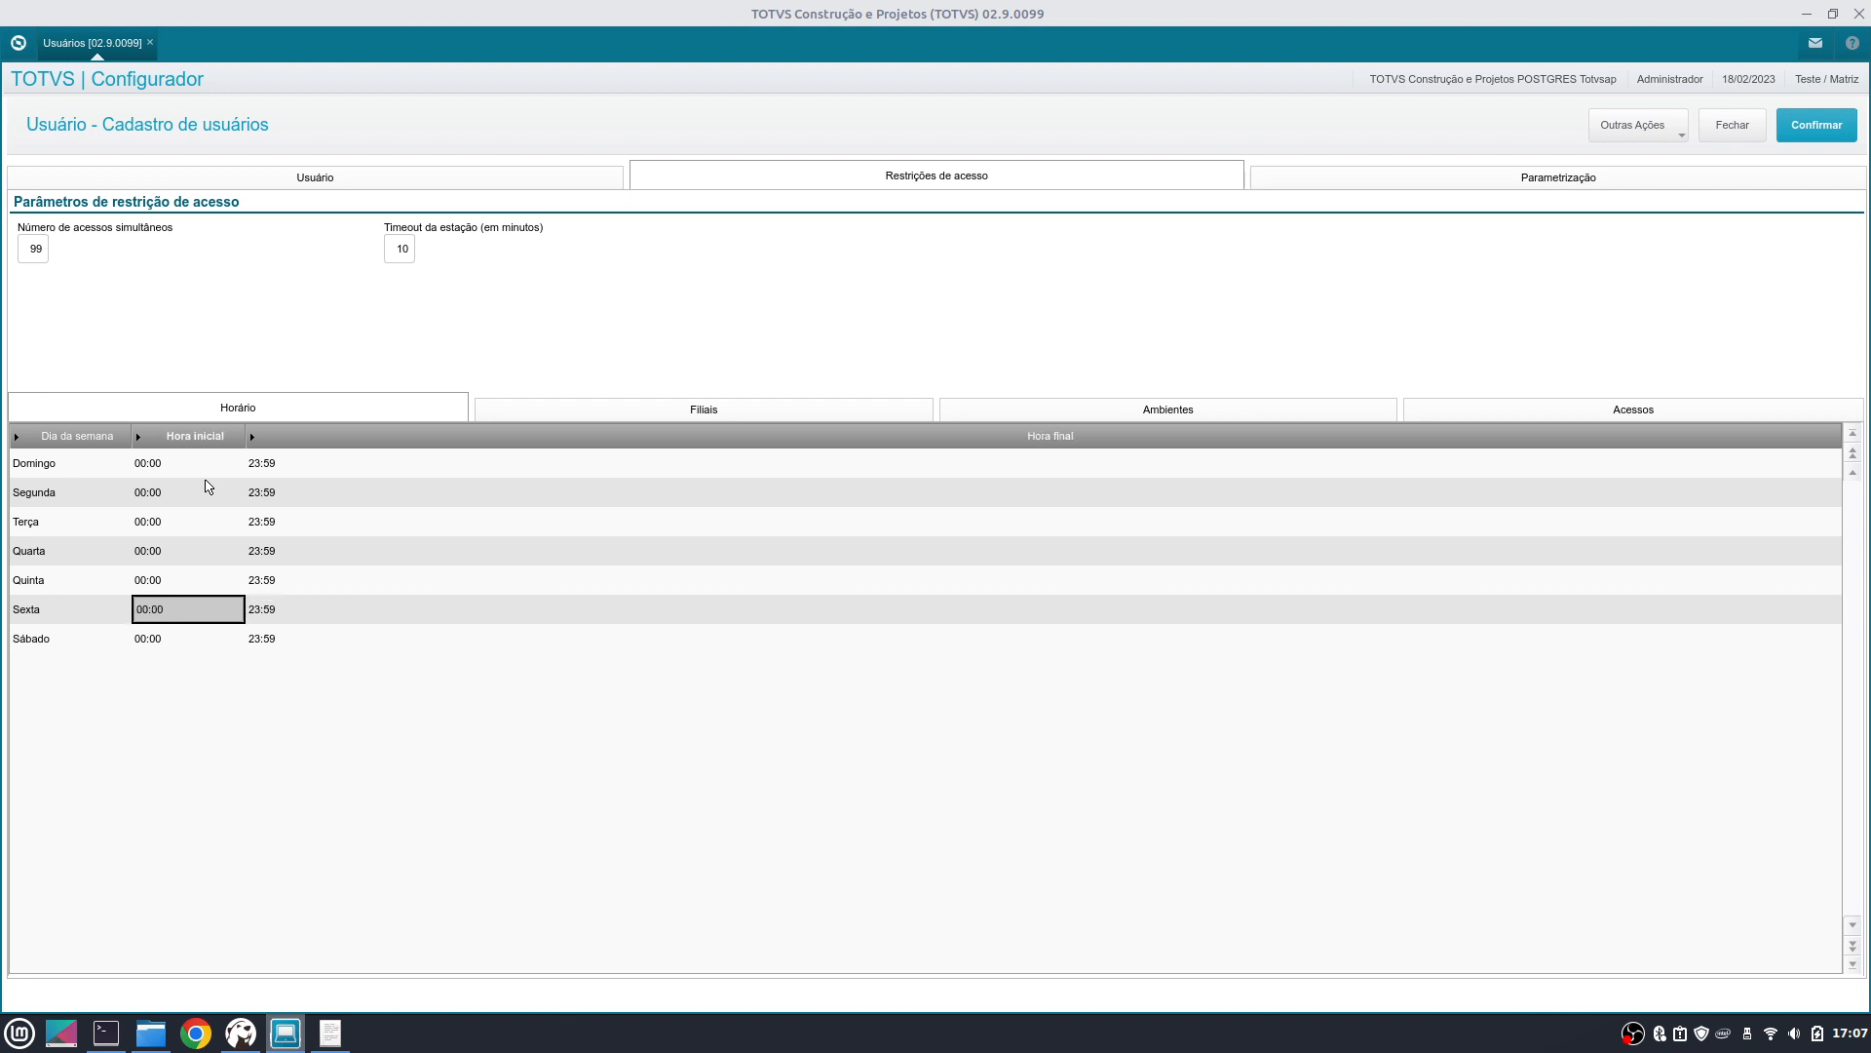
pyautogui.press('Up')
pyautogui.press('Up')
pyautogui.press('Up')
pyautogui.press('Up')
pyautogui.press('Up')
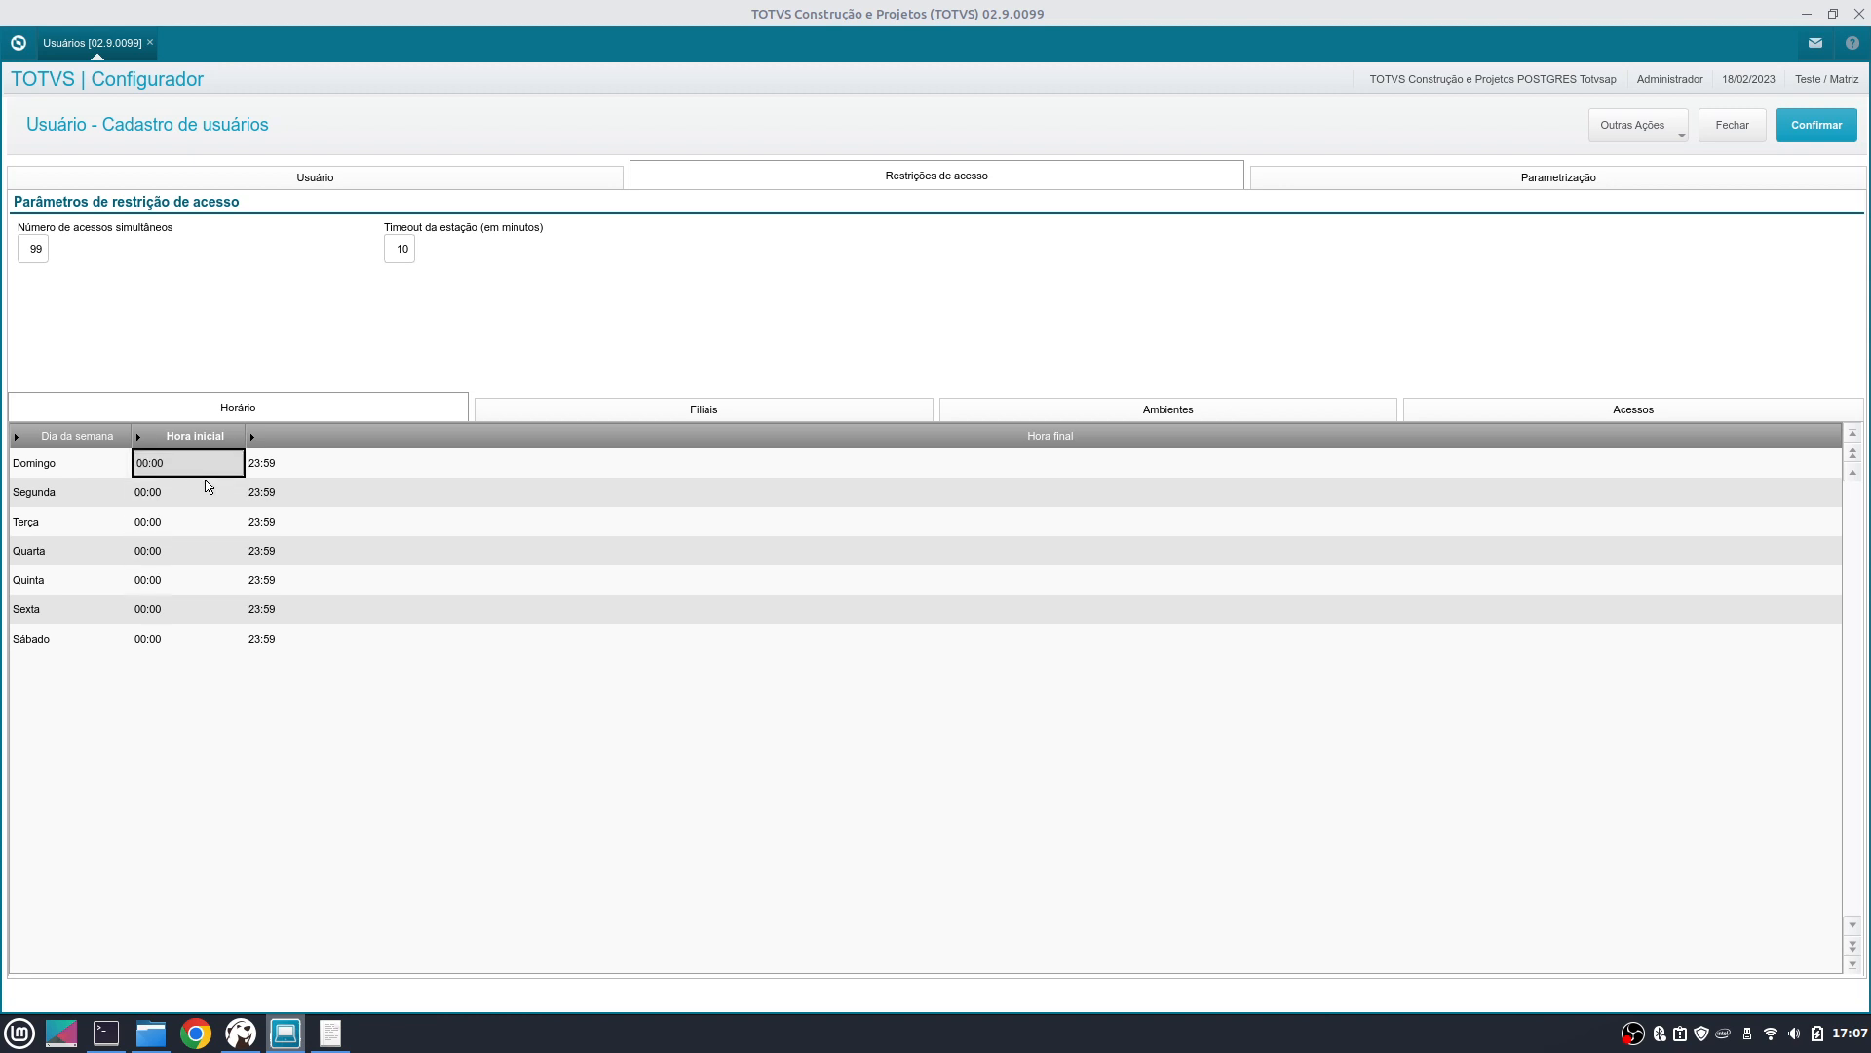
pyautogui.press('Right')
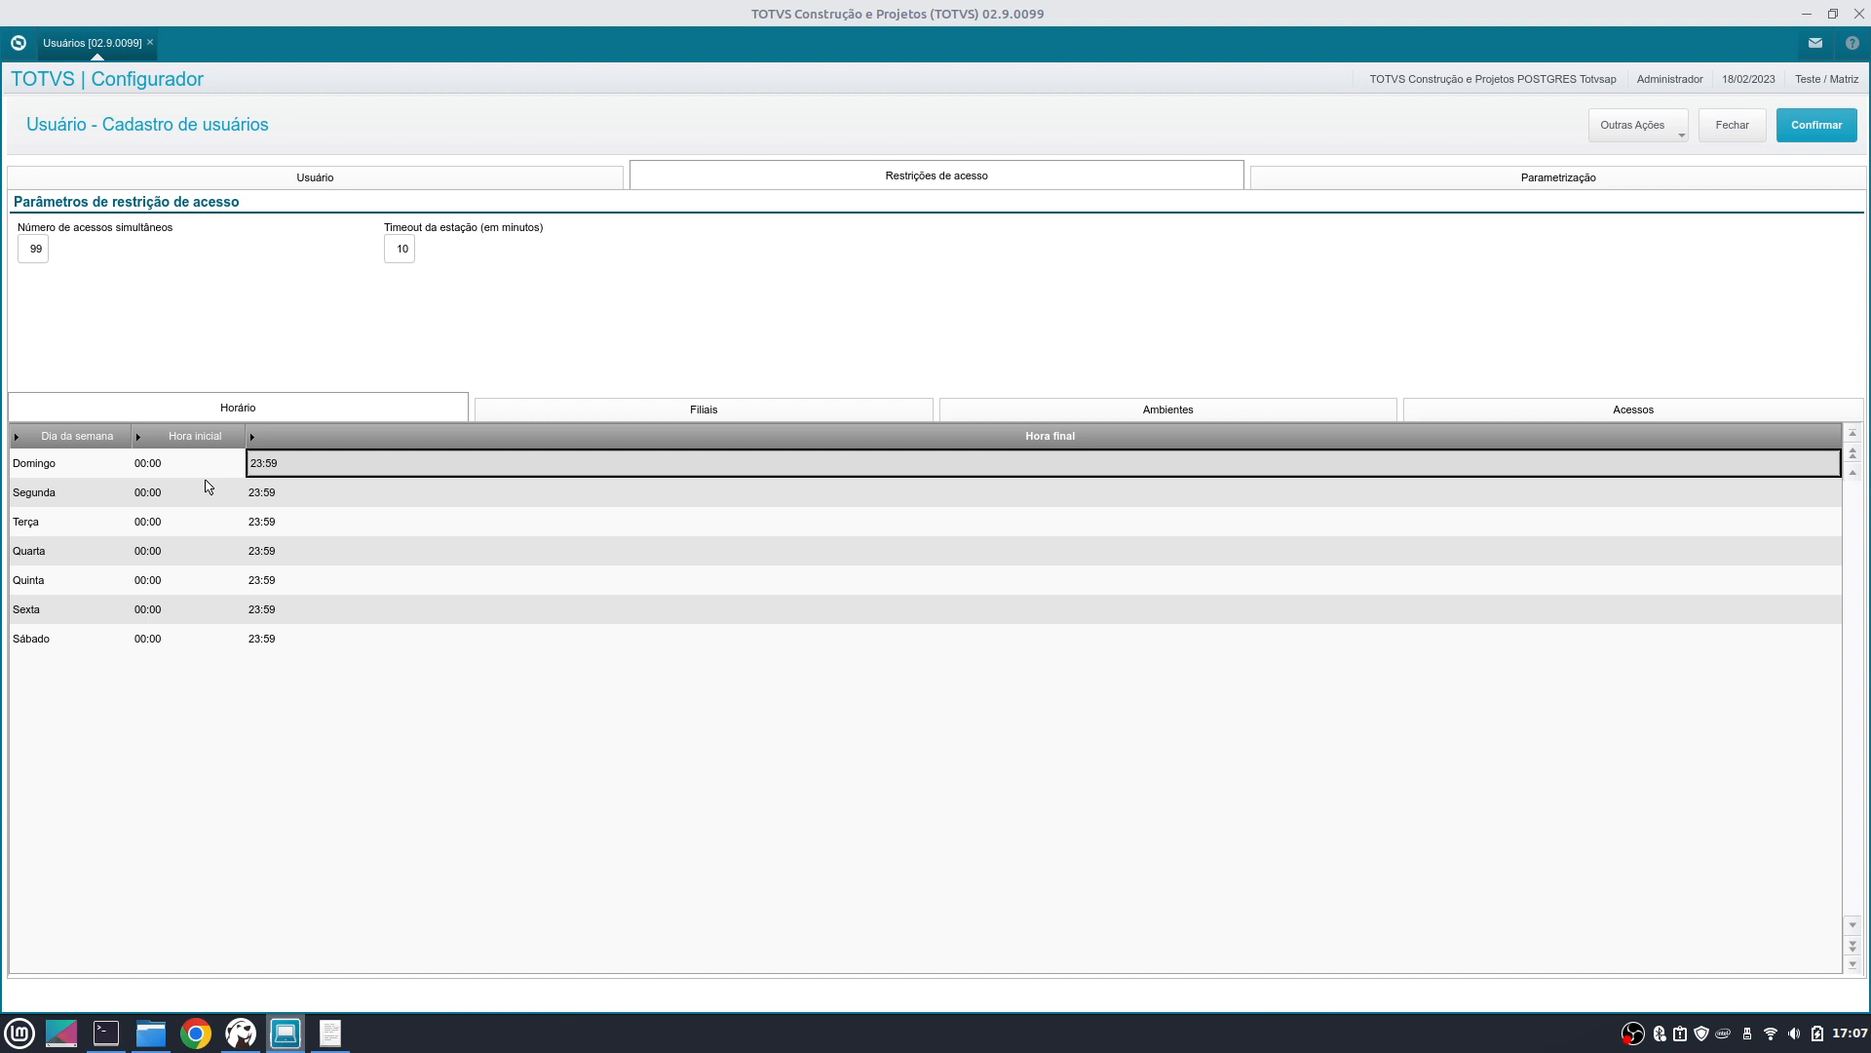
pyautogui.press('Down')
pyautogui.press('Left')
pyautogui.press('Down')
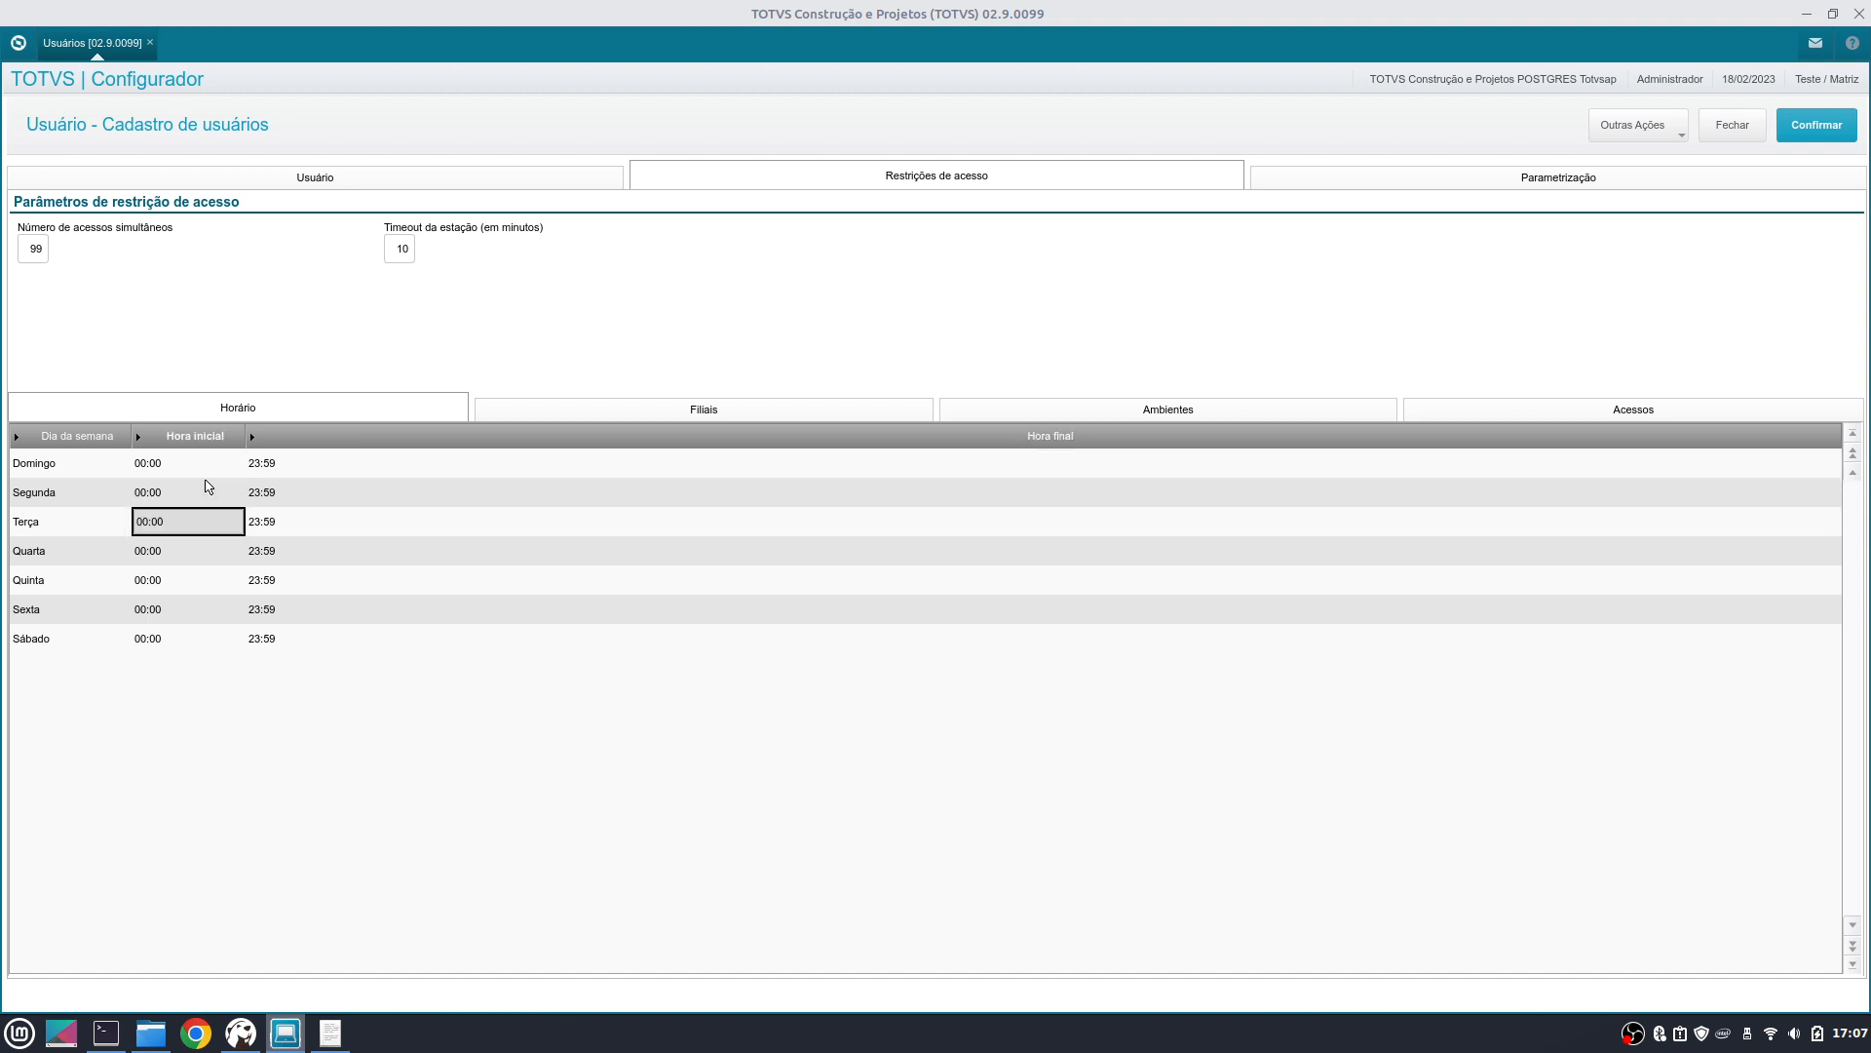
pyautogui.press('Down')
pyautogui.press('Down')
pyautogui.press('Down')
pyautogui.press('Down')
pyautogui.press('Right')
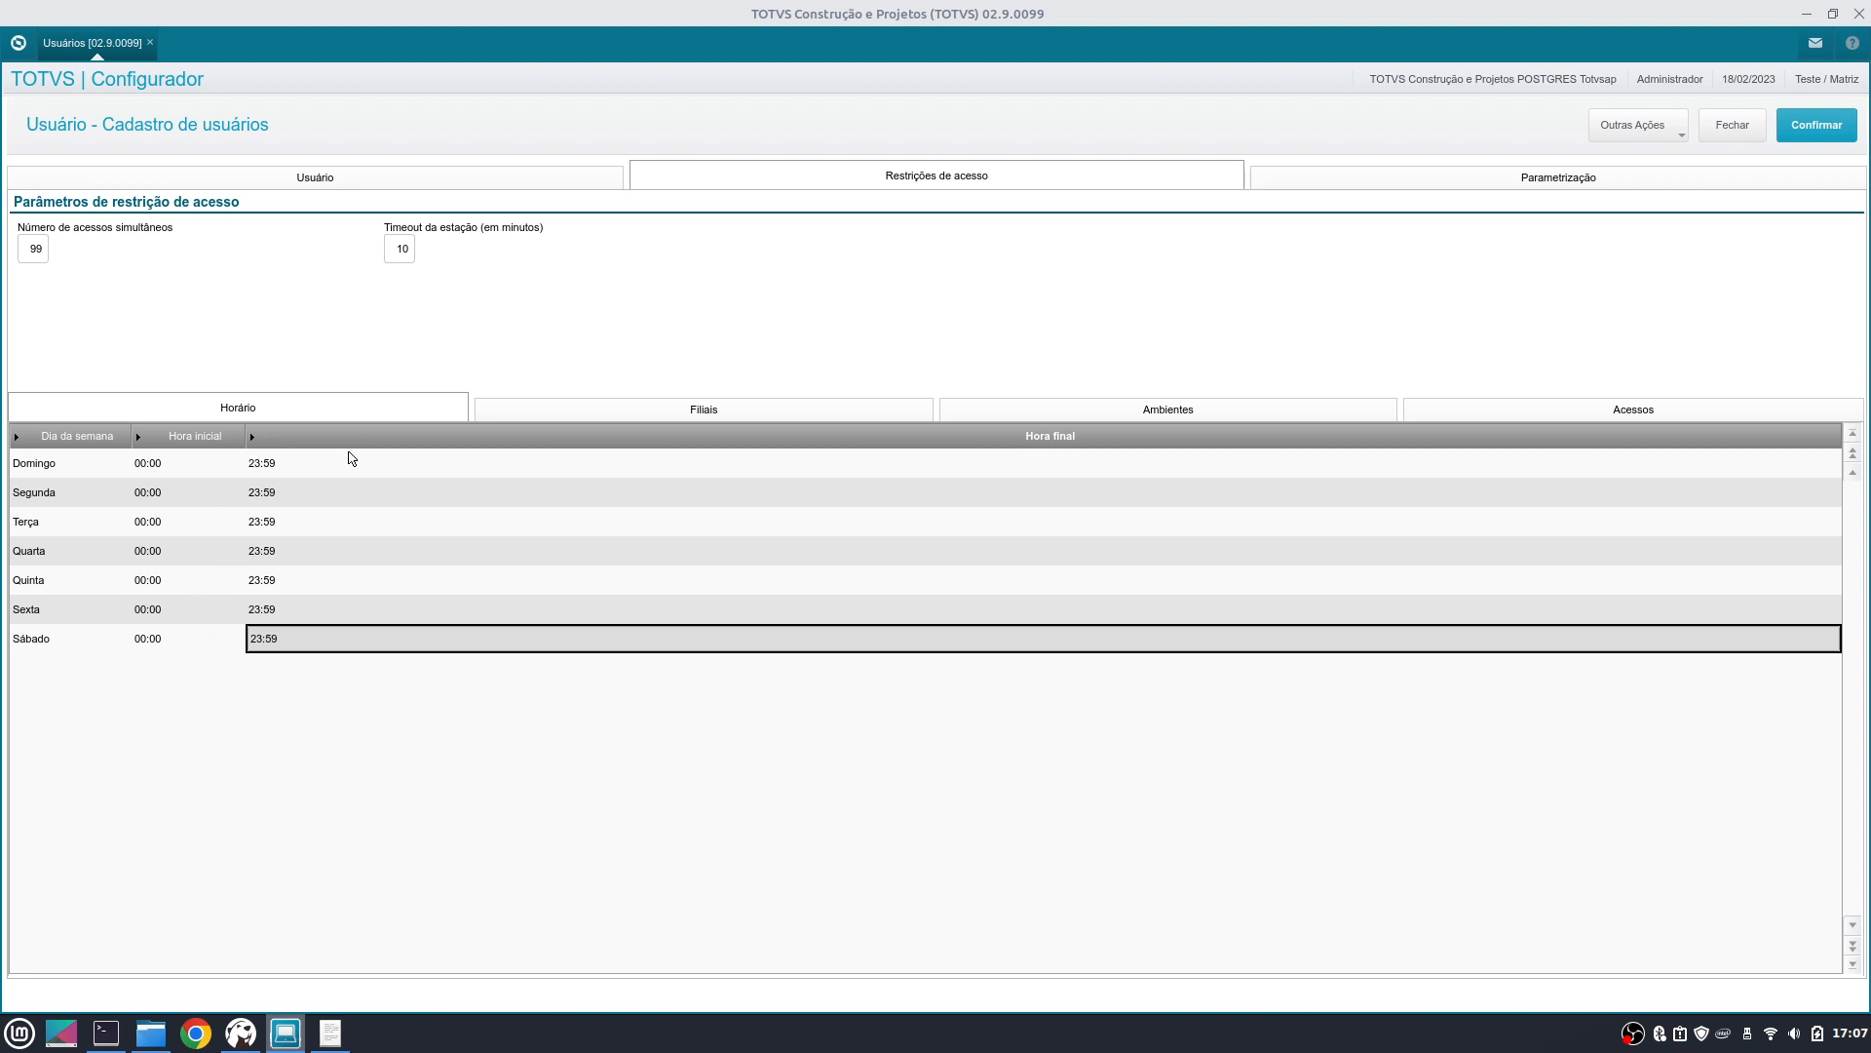
# - Recheck Domingo's schedule row and bring up the Filiais branch list
pyautogui.click(323, 458)
pyautogui.click(169, 475)
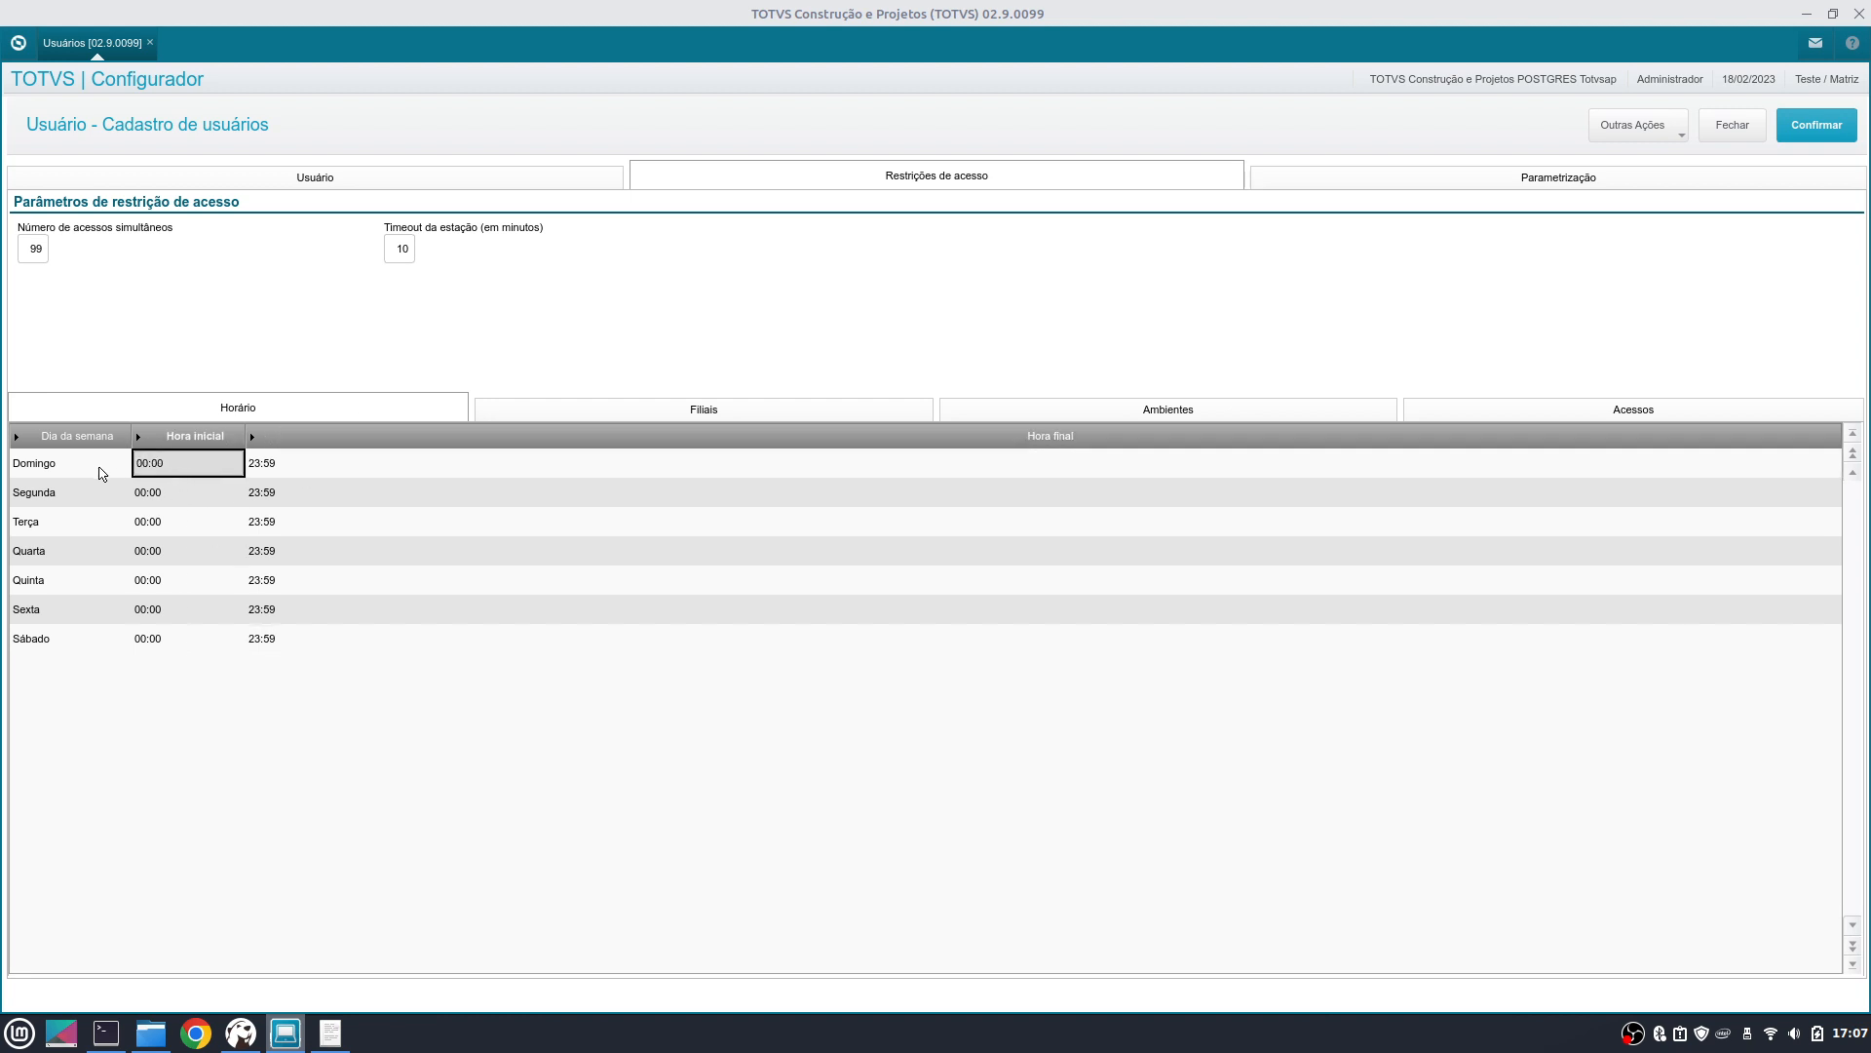
pyautogui.click(103, 474)
pyautogui.click(270, 472)
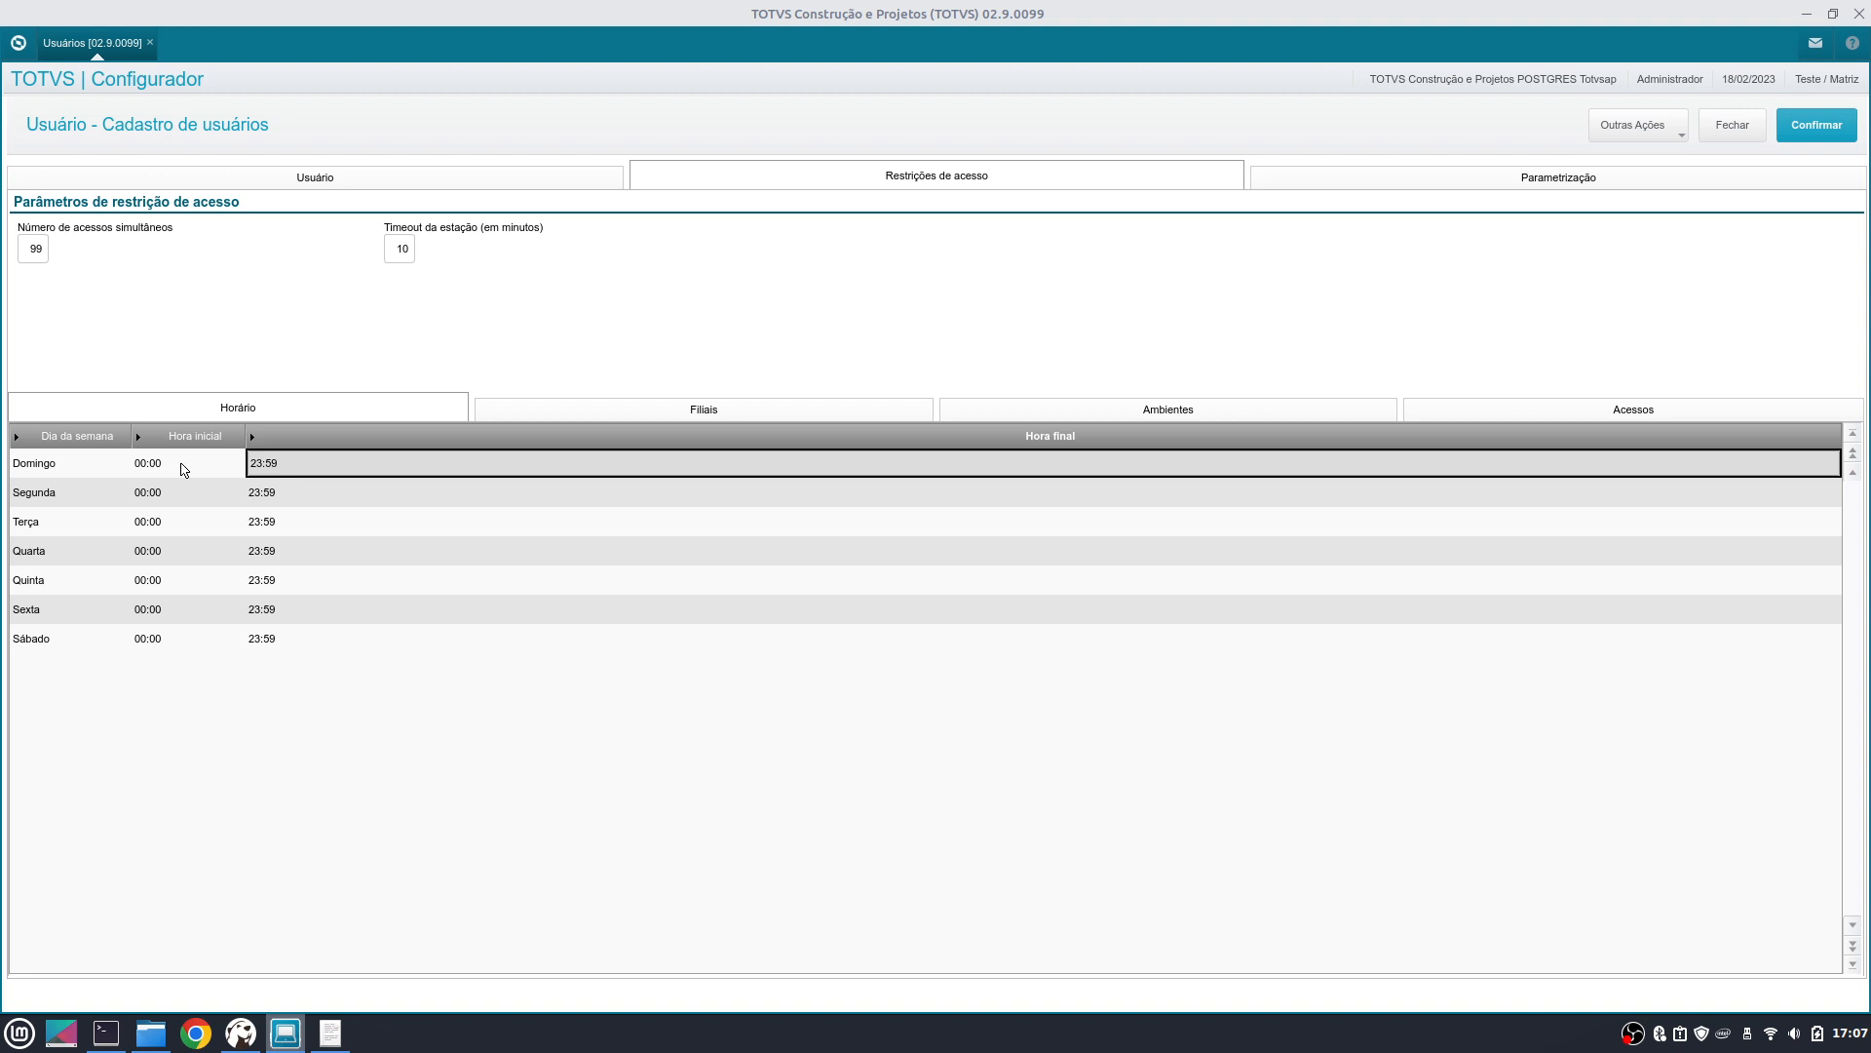
pyautogui.click(765, 407)
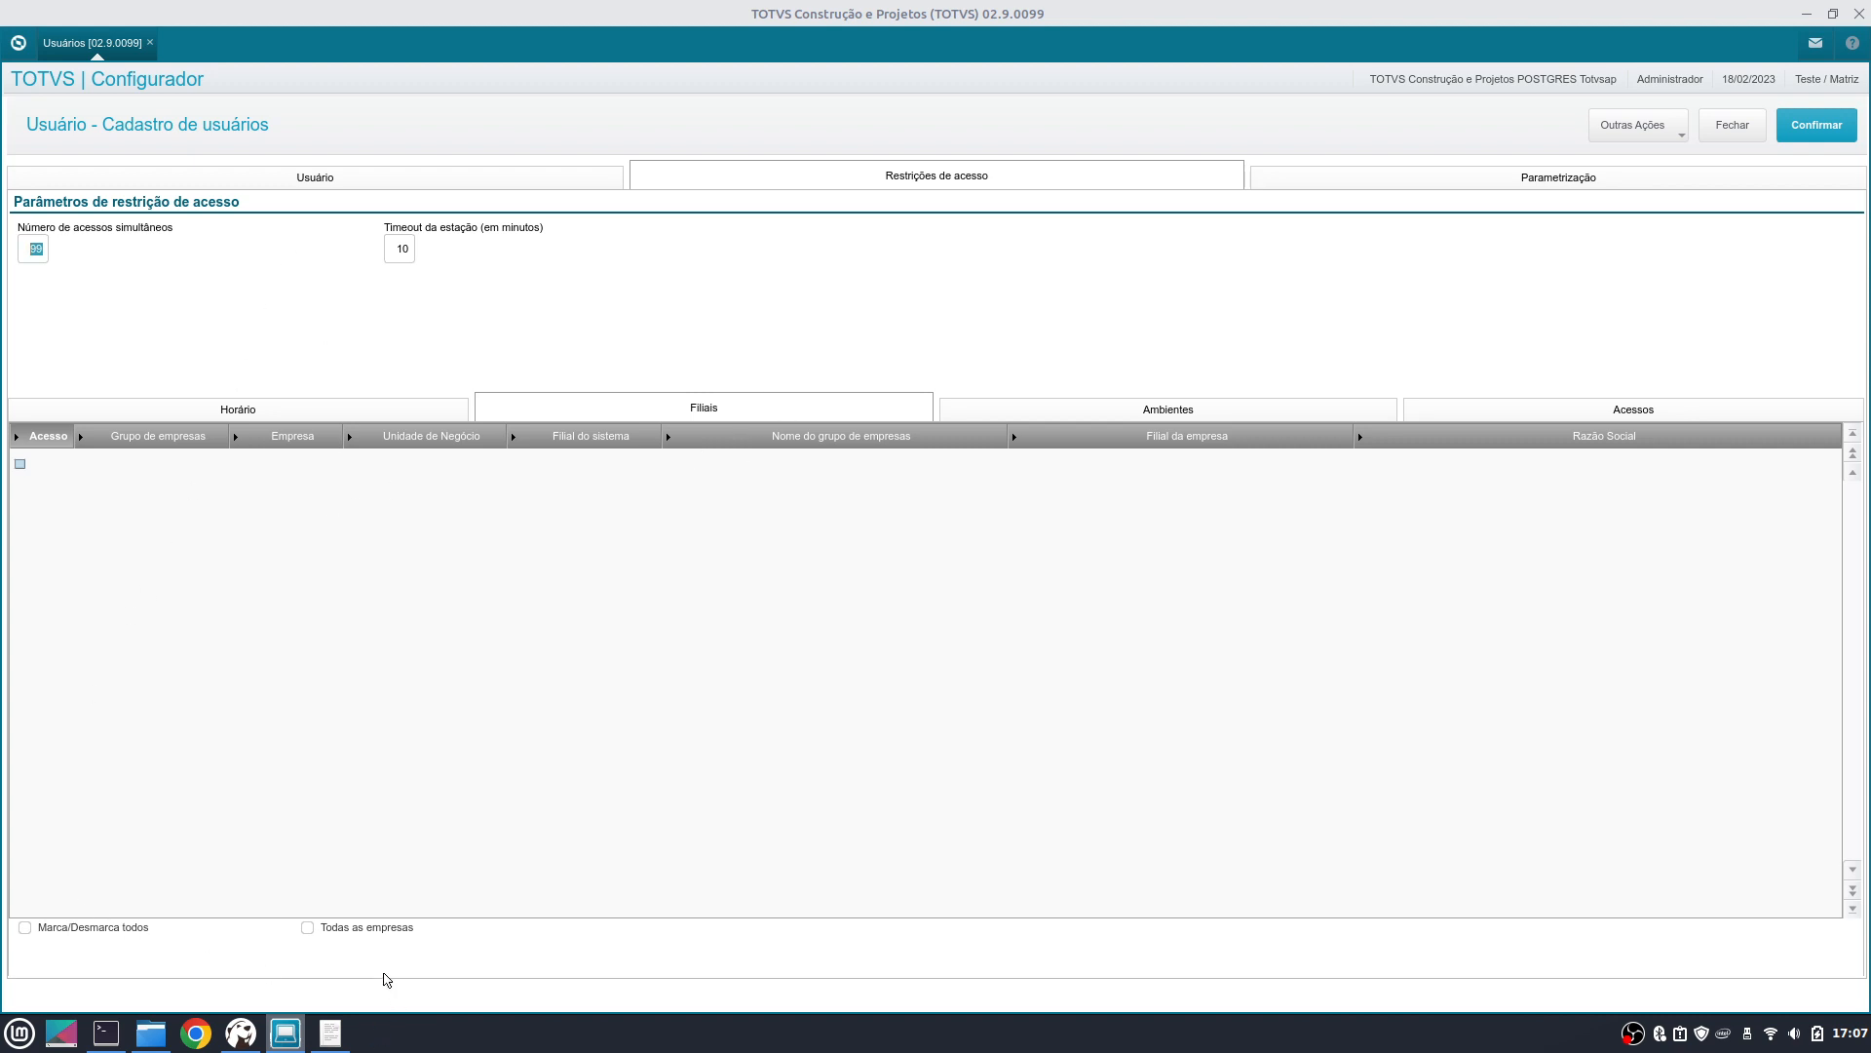
# - Leave all-company access off and set the first row to ticked company group 99 TESTE
pyautogui.click(388, 931)
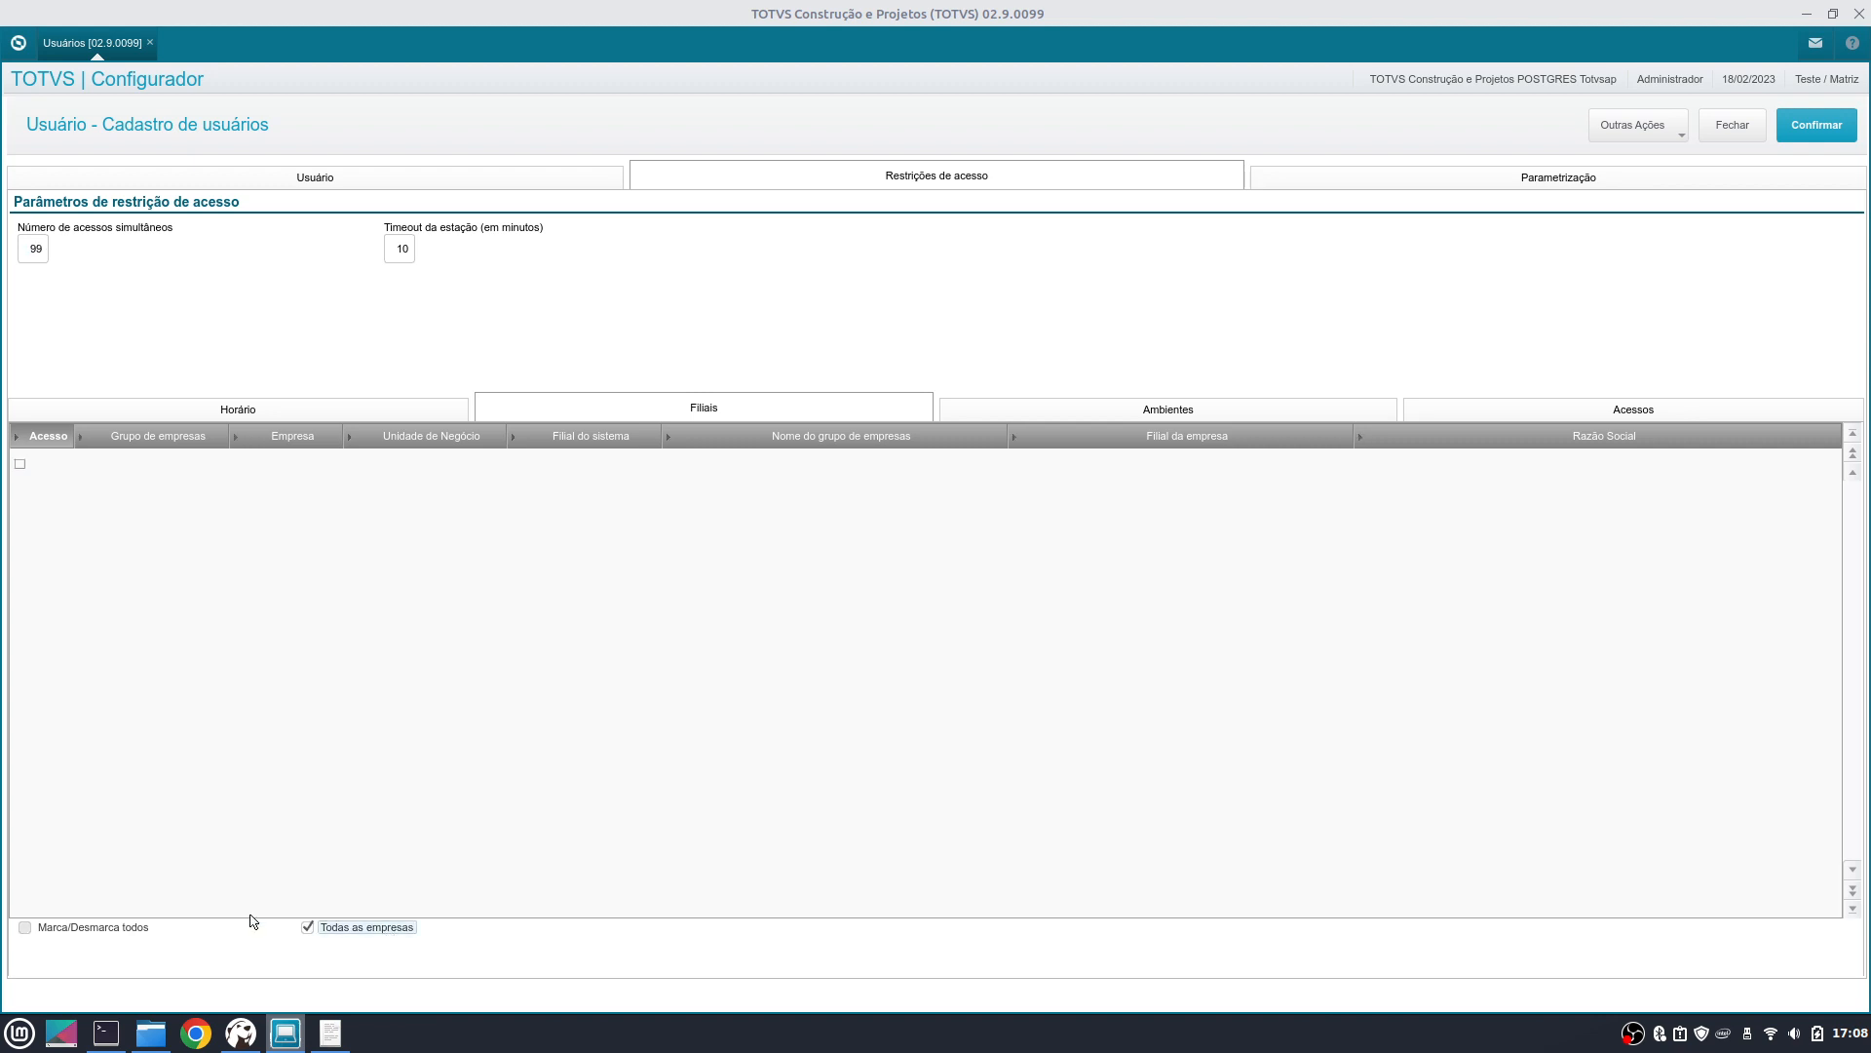
pyautogui.click(375, 933)
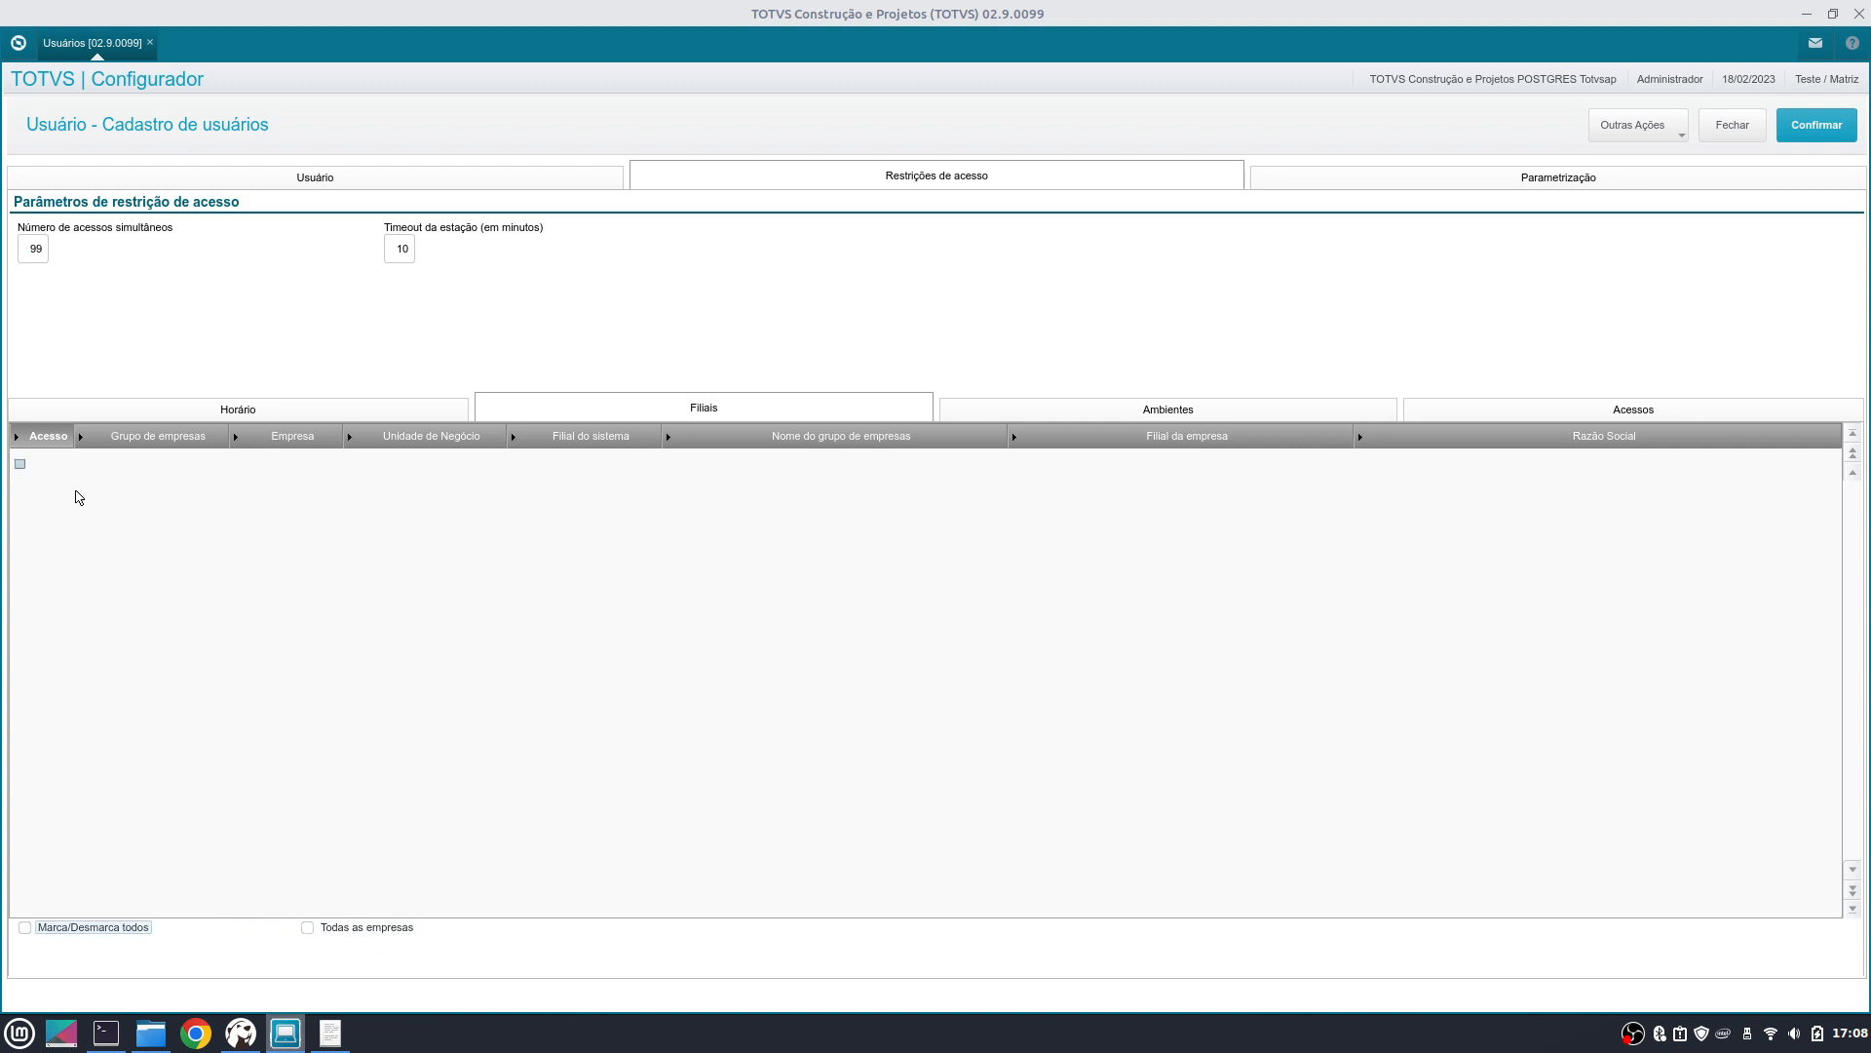
pyautogui.click(151, 470)
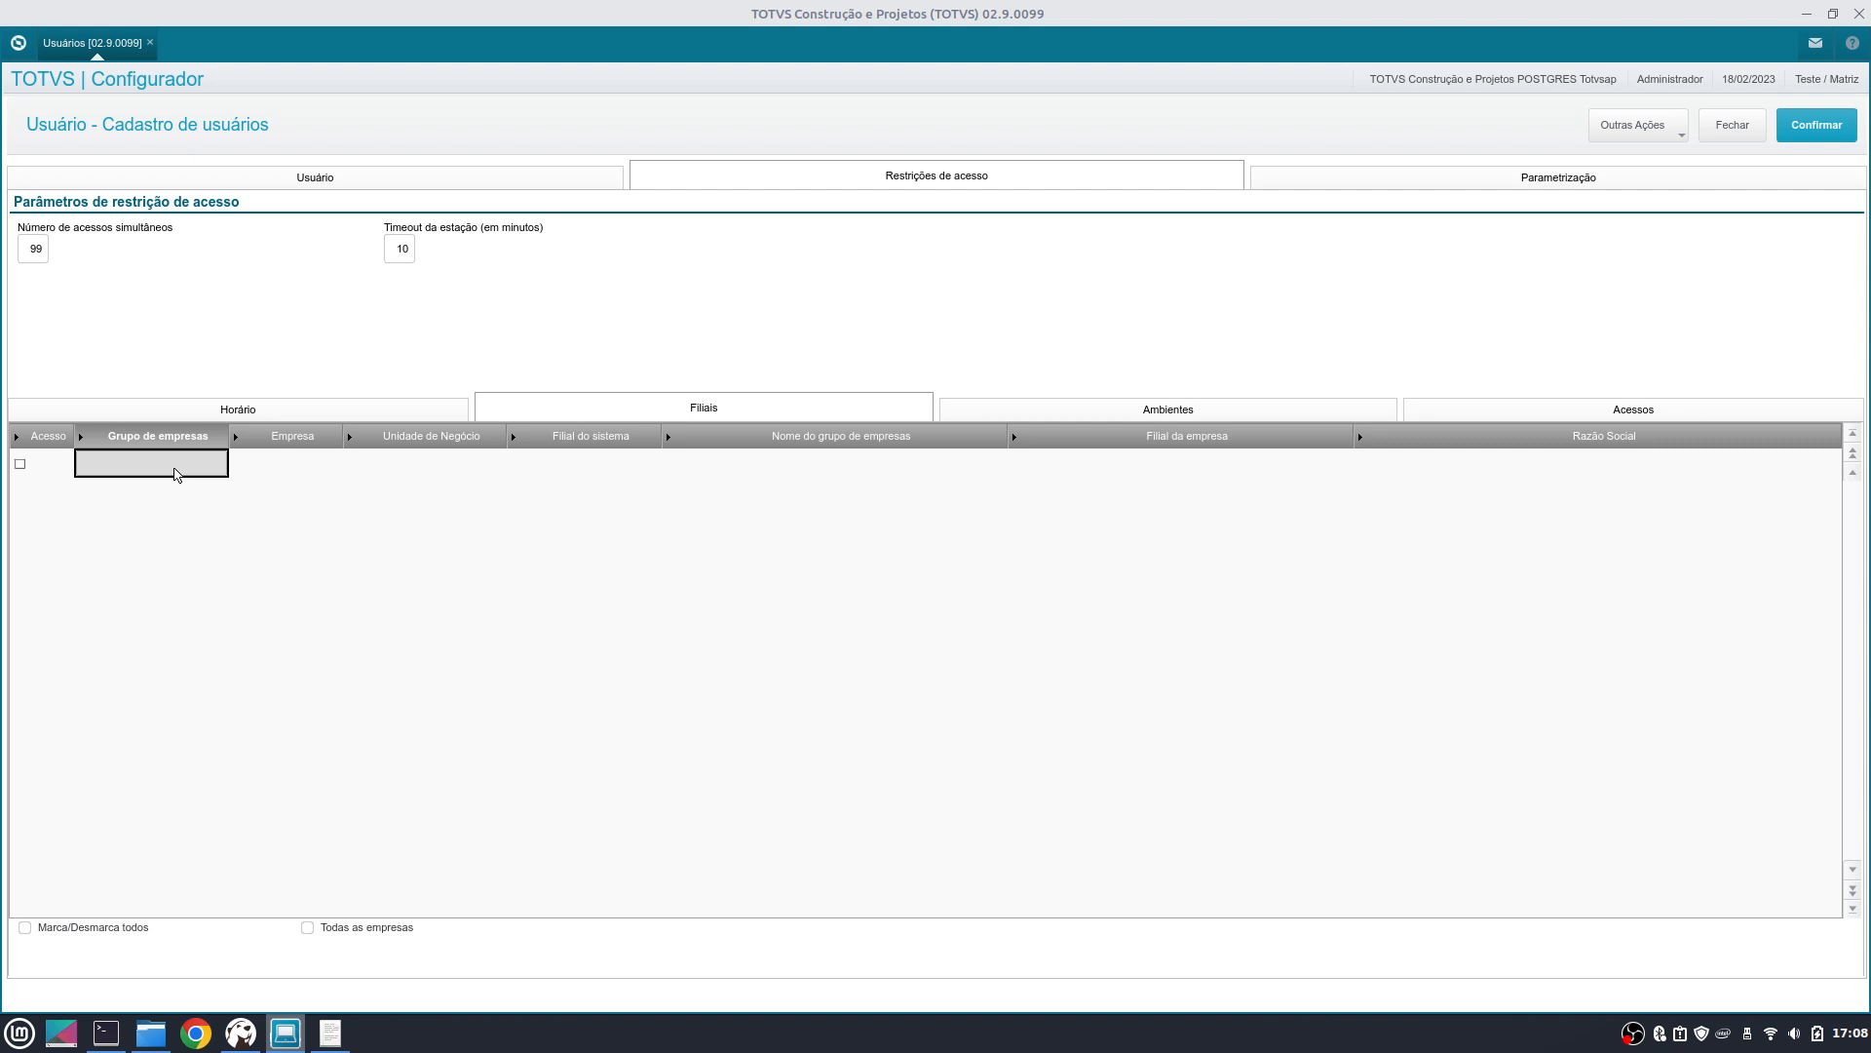
pyautogui.doubleClick(177, 475)
pyautogui.press('F3')
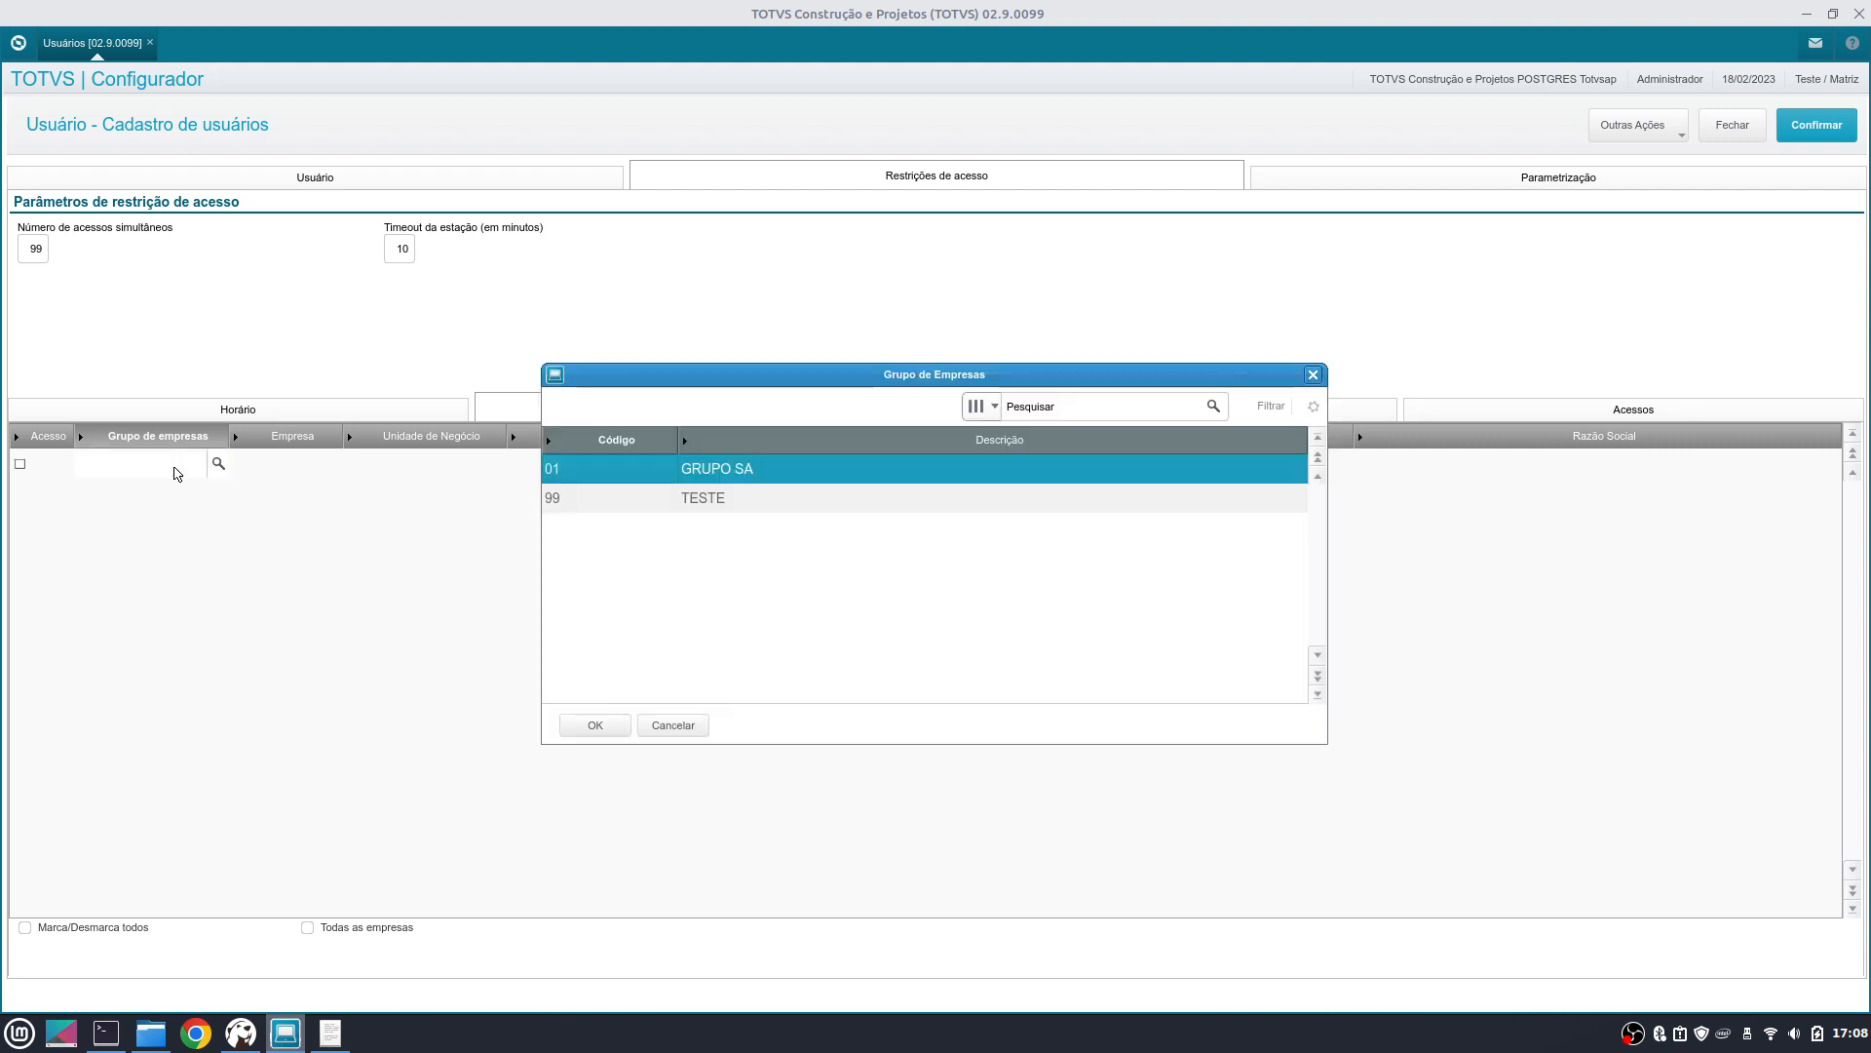
pyautogui.press('Down')
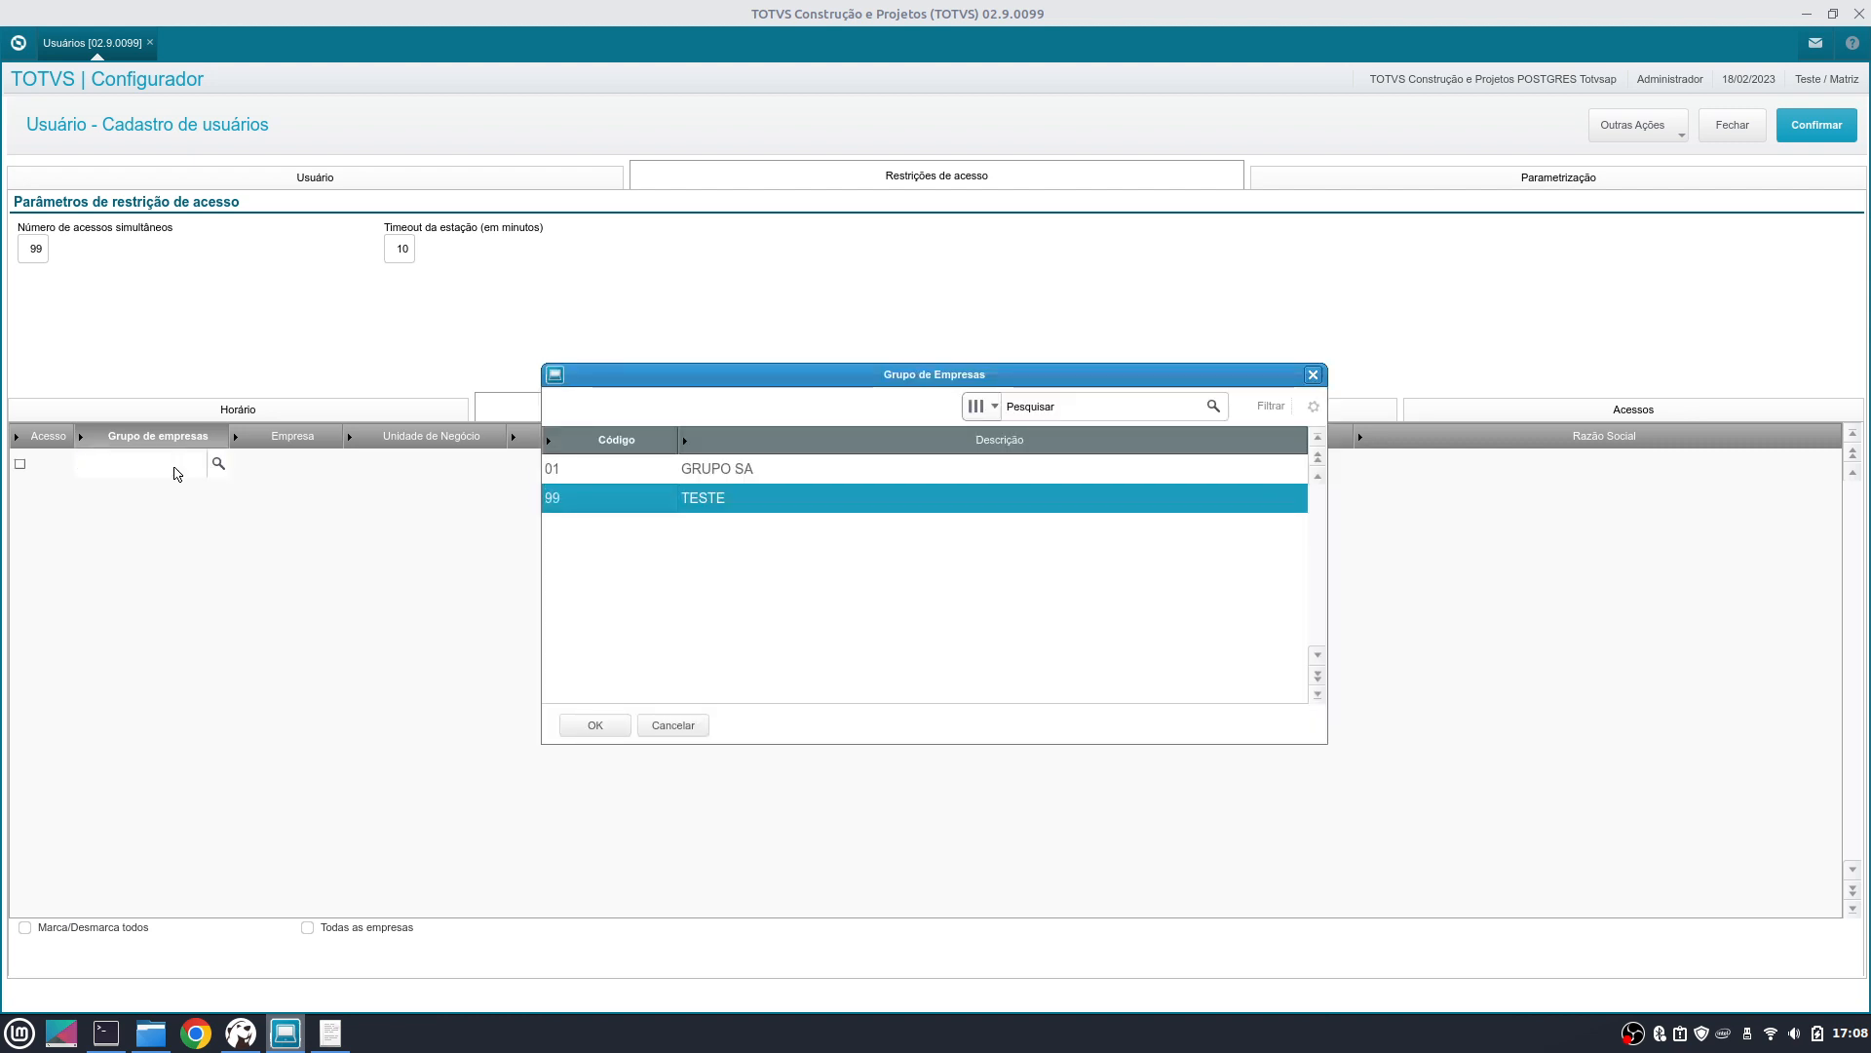
pyautogui.press('Return')
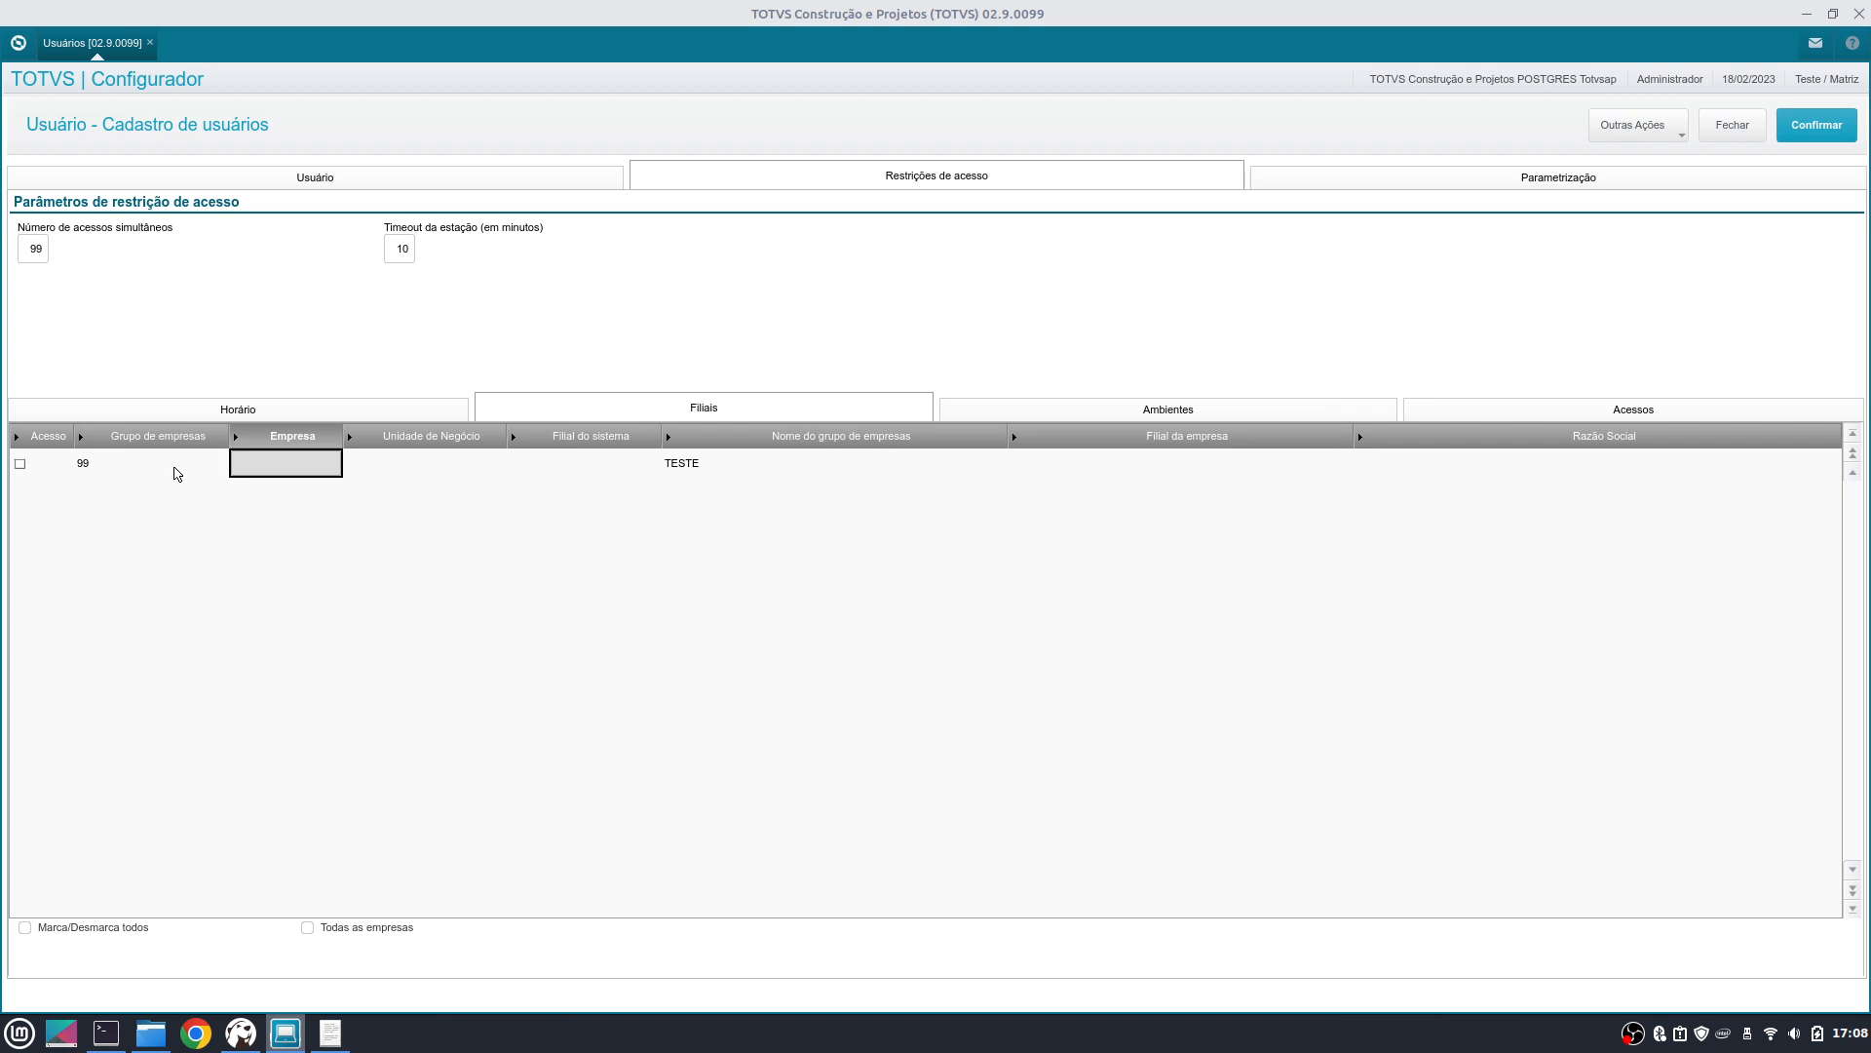
pyautogui.click(23, 467)
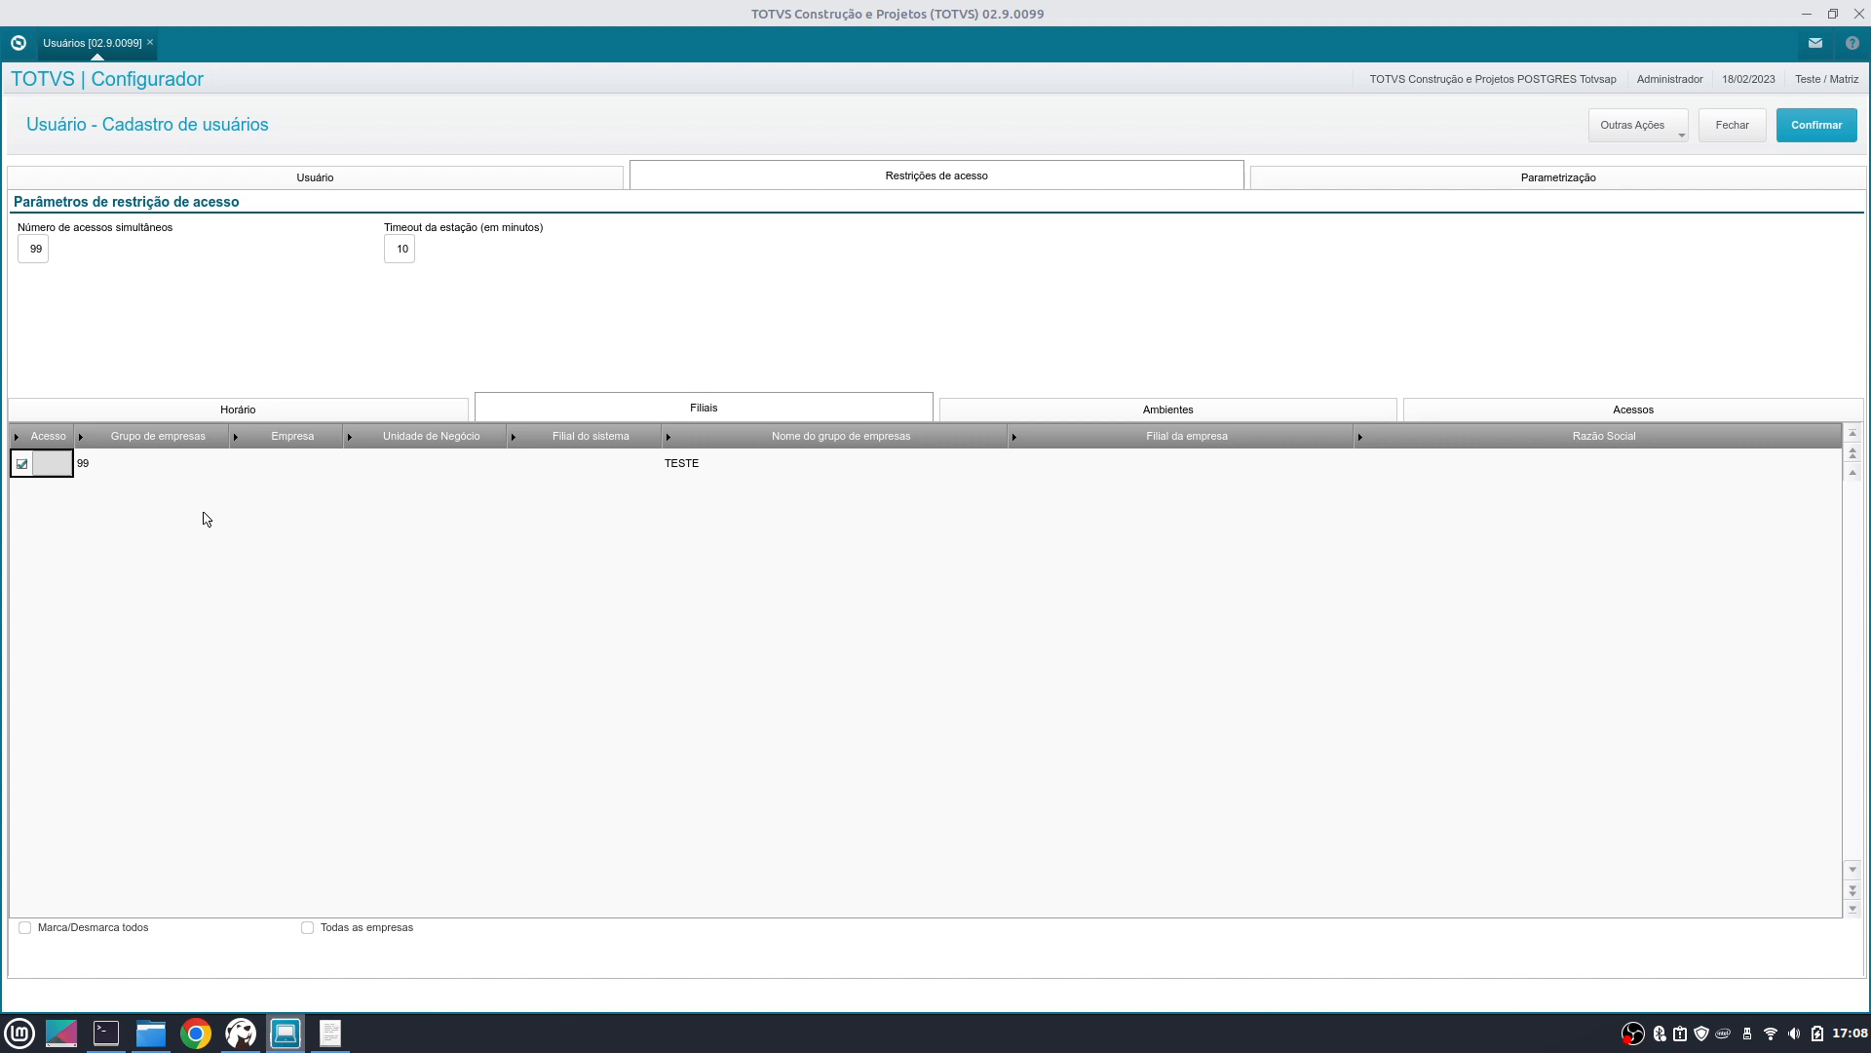
# - Choose branch 01 MATRIZ for the TESTE row and add a new blank branch row
pyautogui.click(576, 458)
pyautogui.click(578, 470)
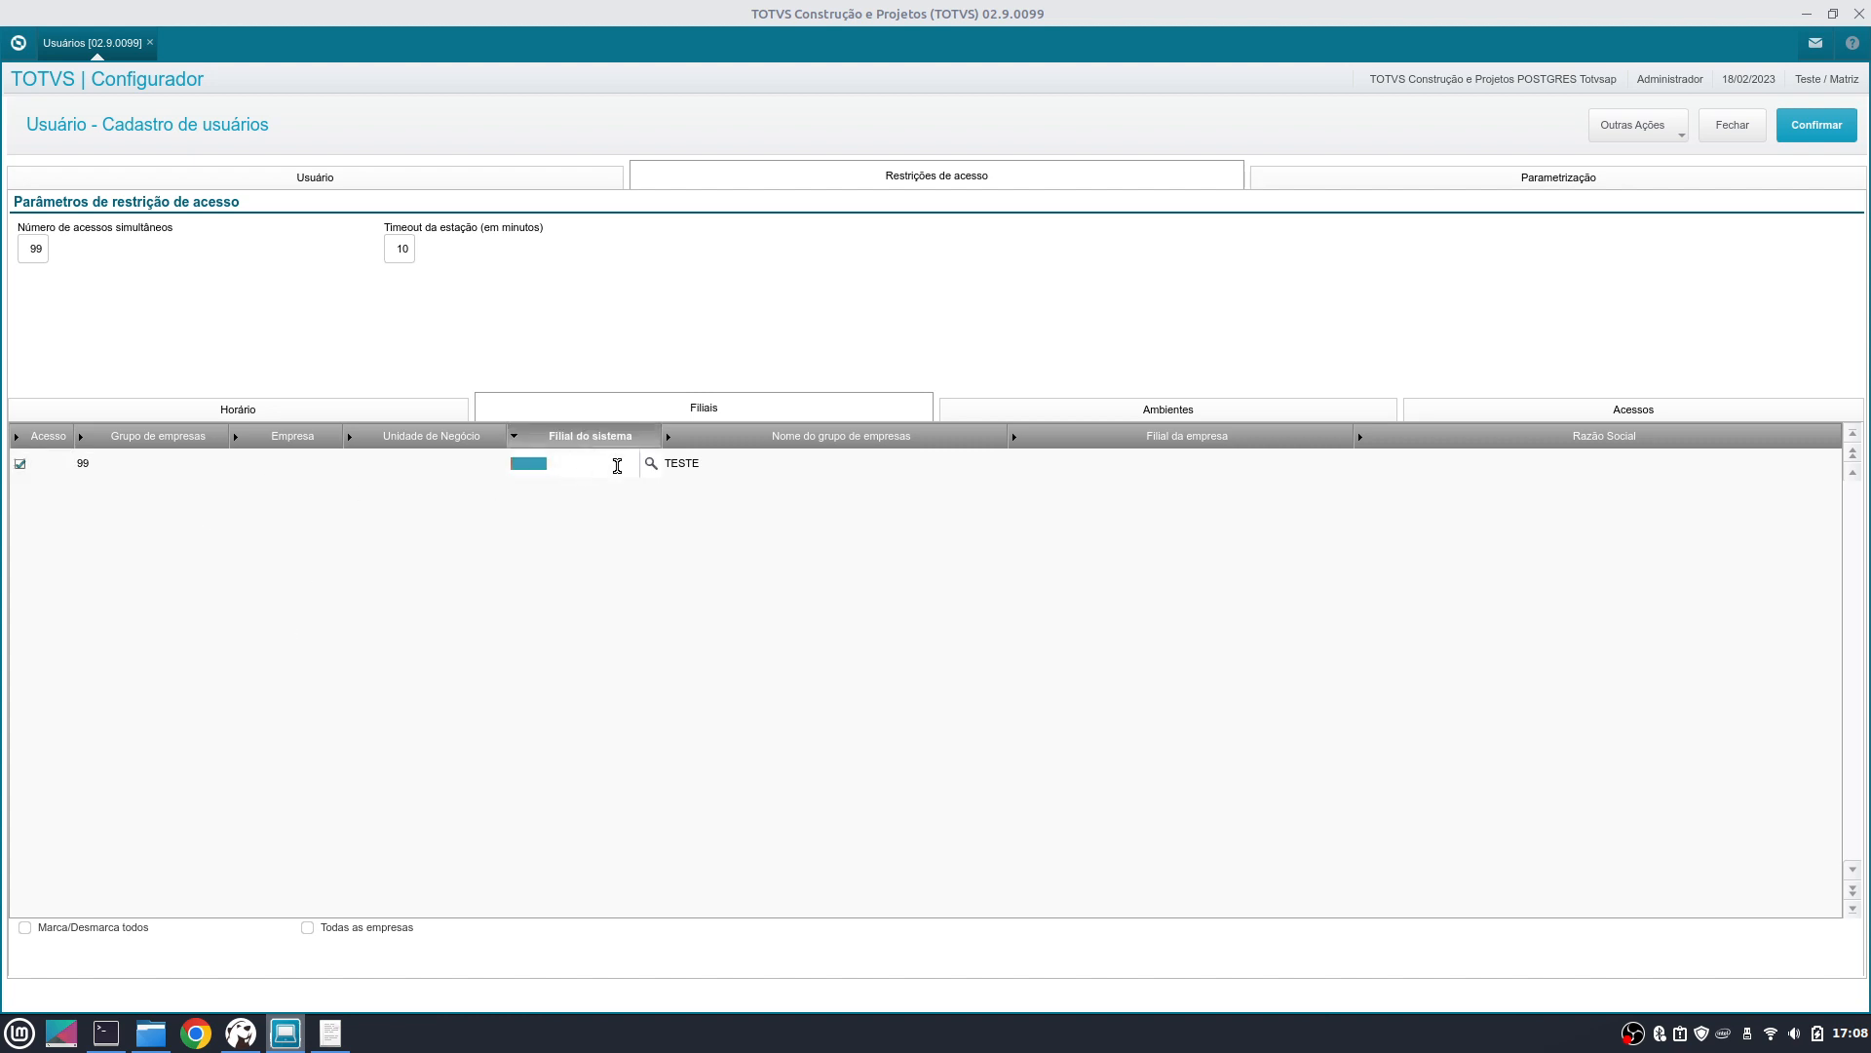
pyautogui.click(650, 472)
pyautogui.doubleClick(741, 471)
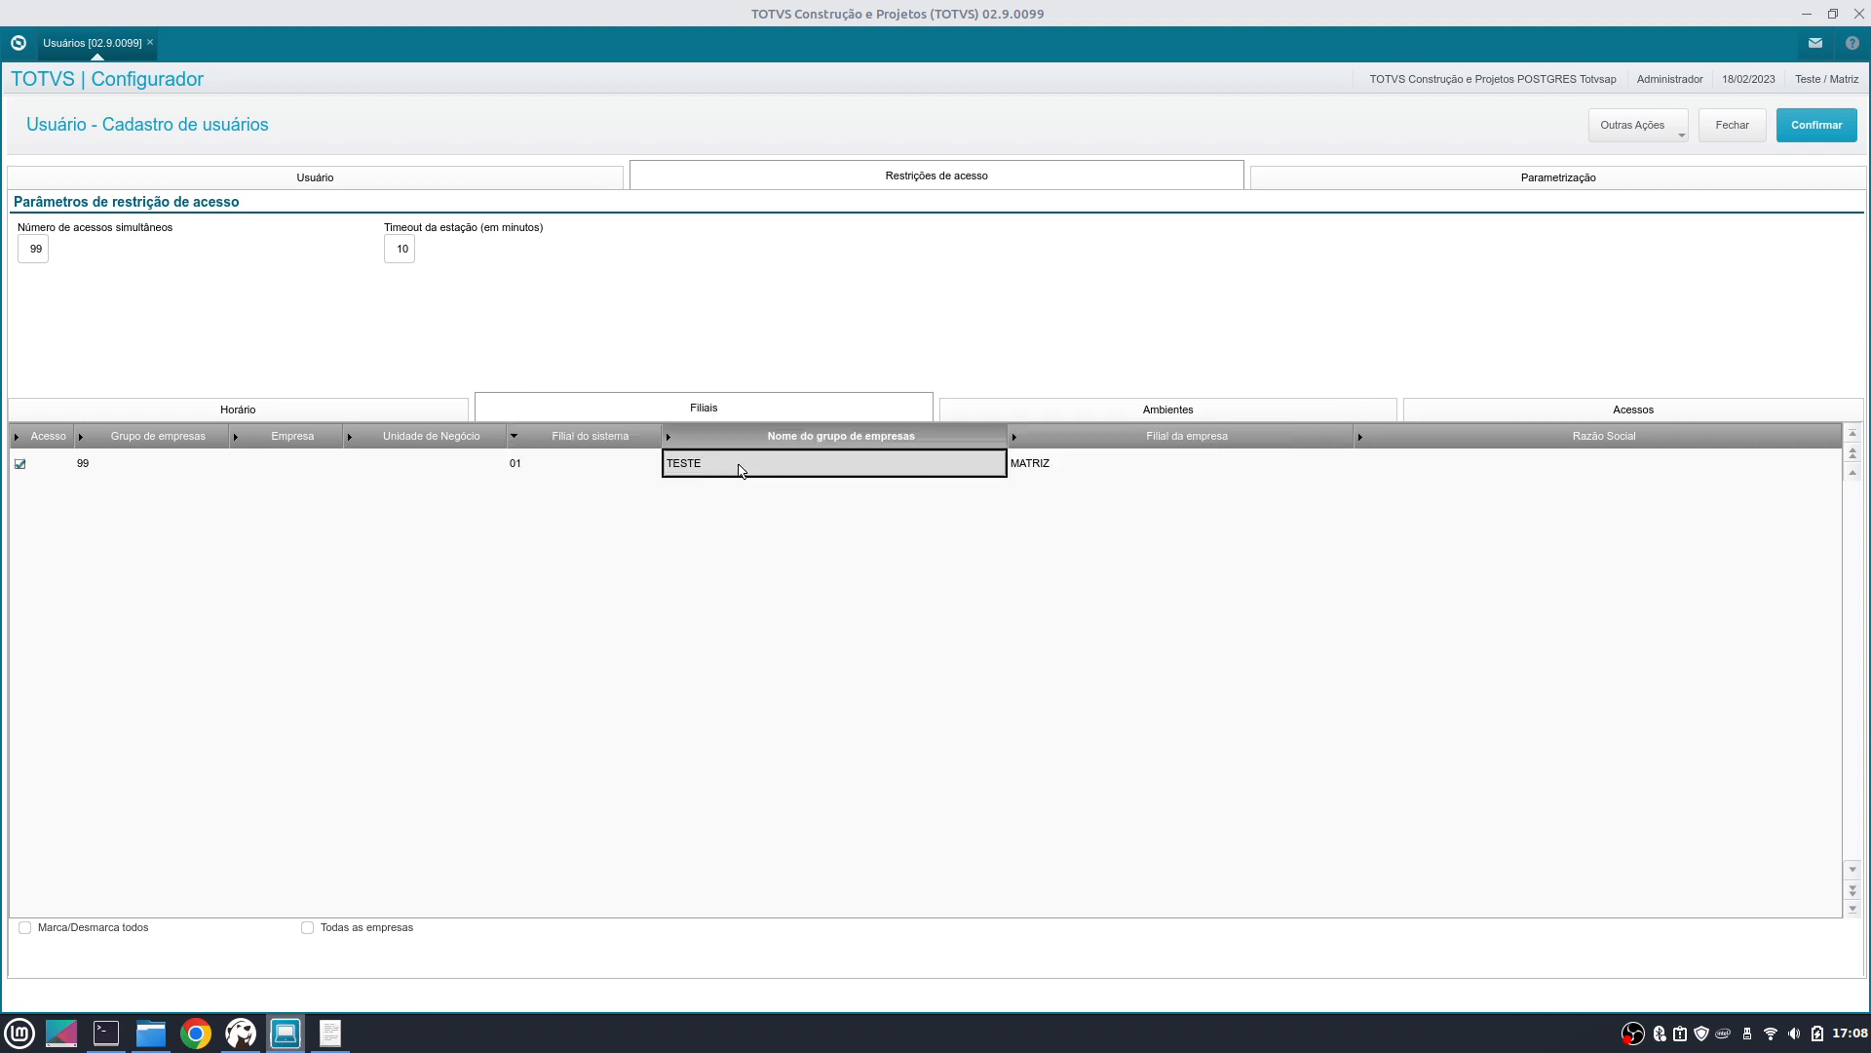
pyautogui.click(547, 474)
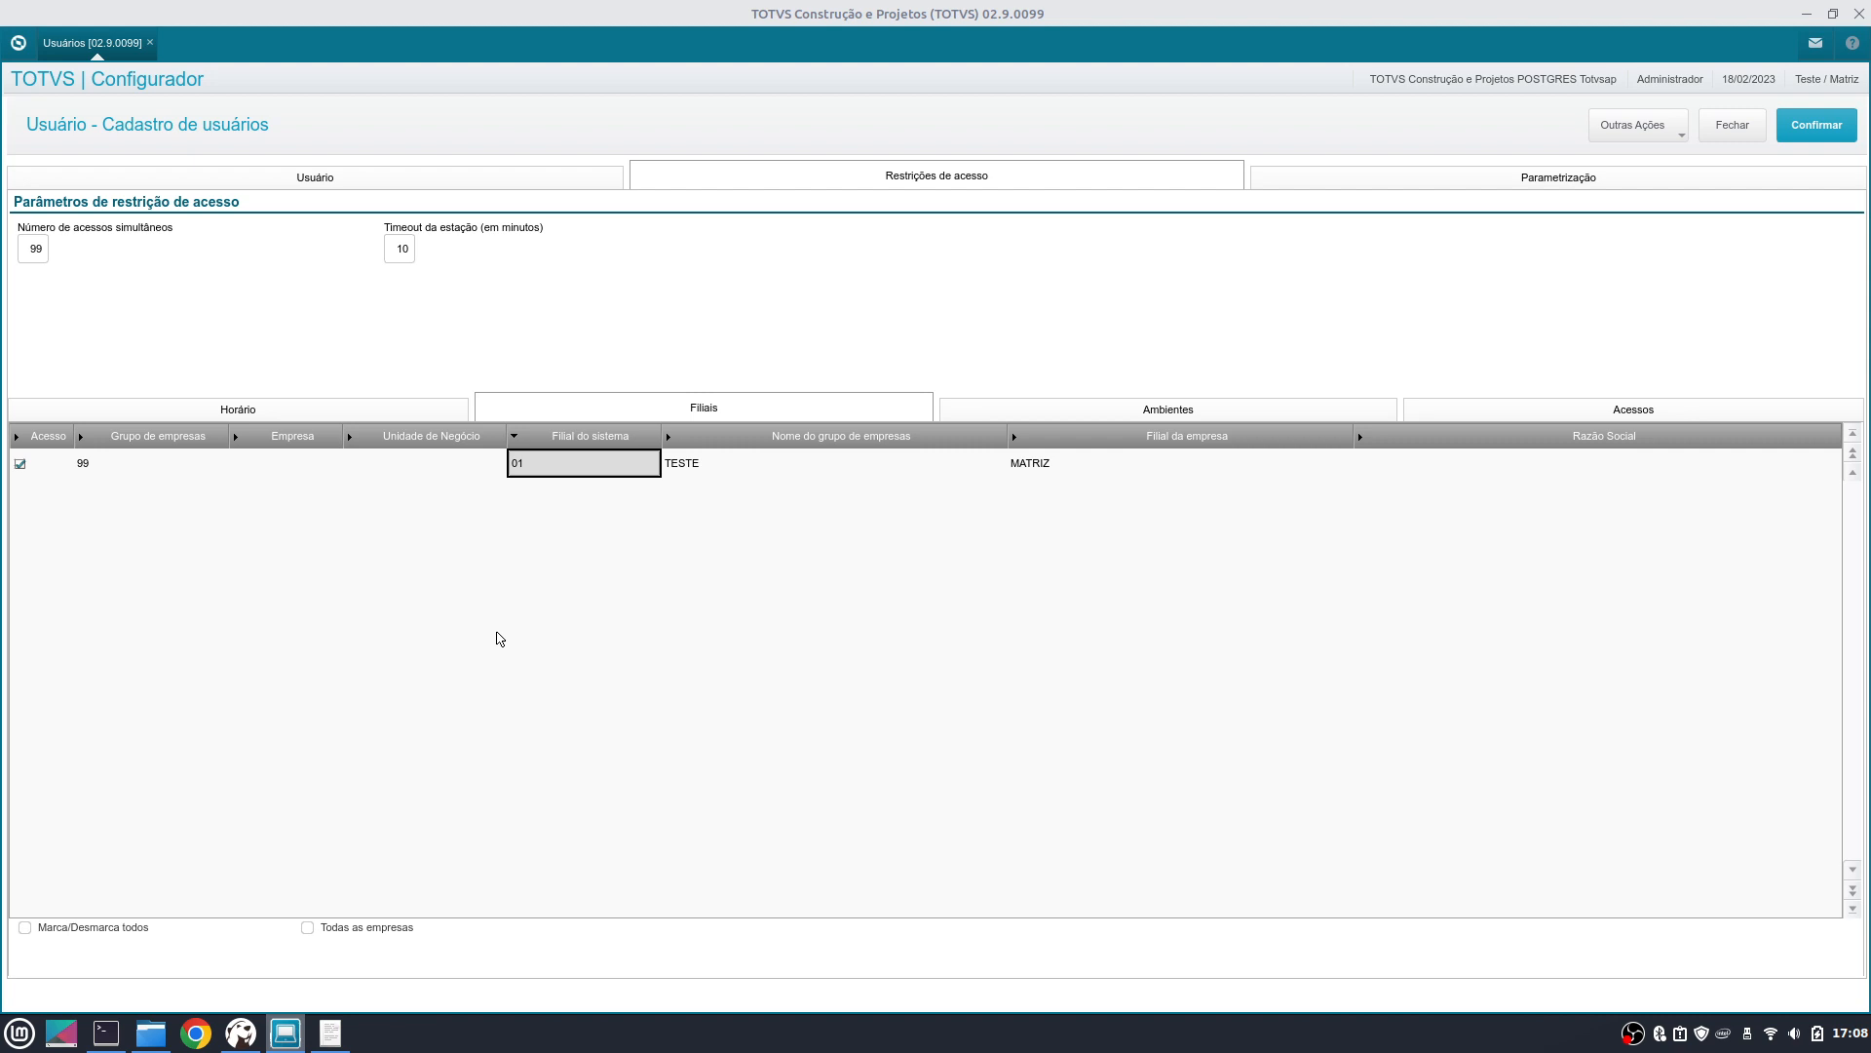
pyautogui.press('Left')
pyautogui.press('Left')
pyautogui.press('Left')
pyautogui.press('Left')
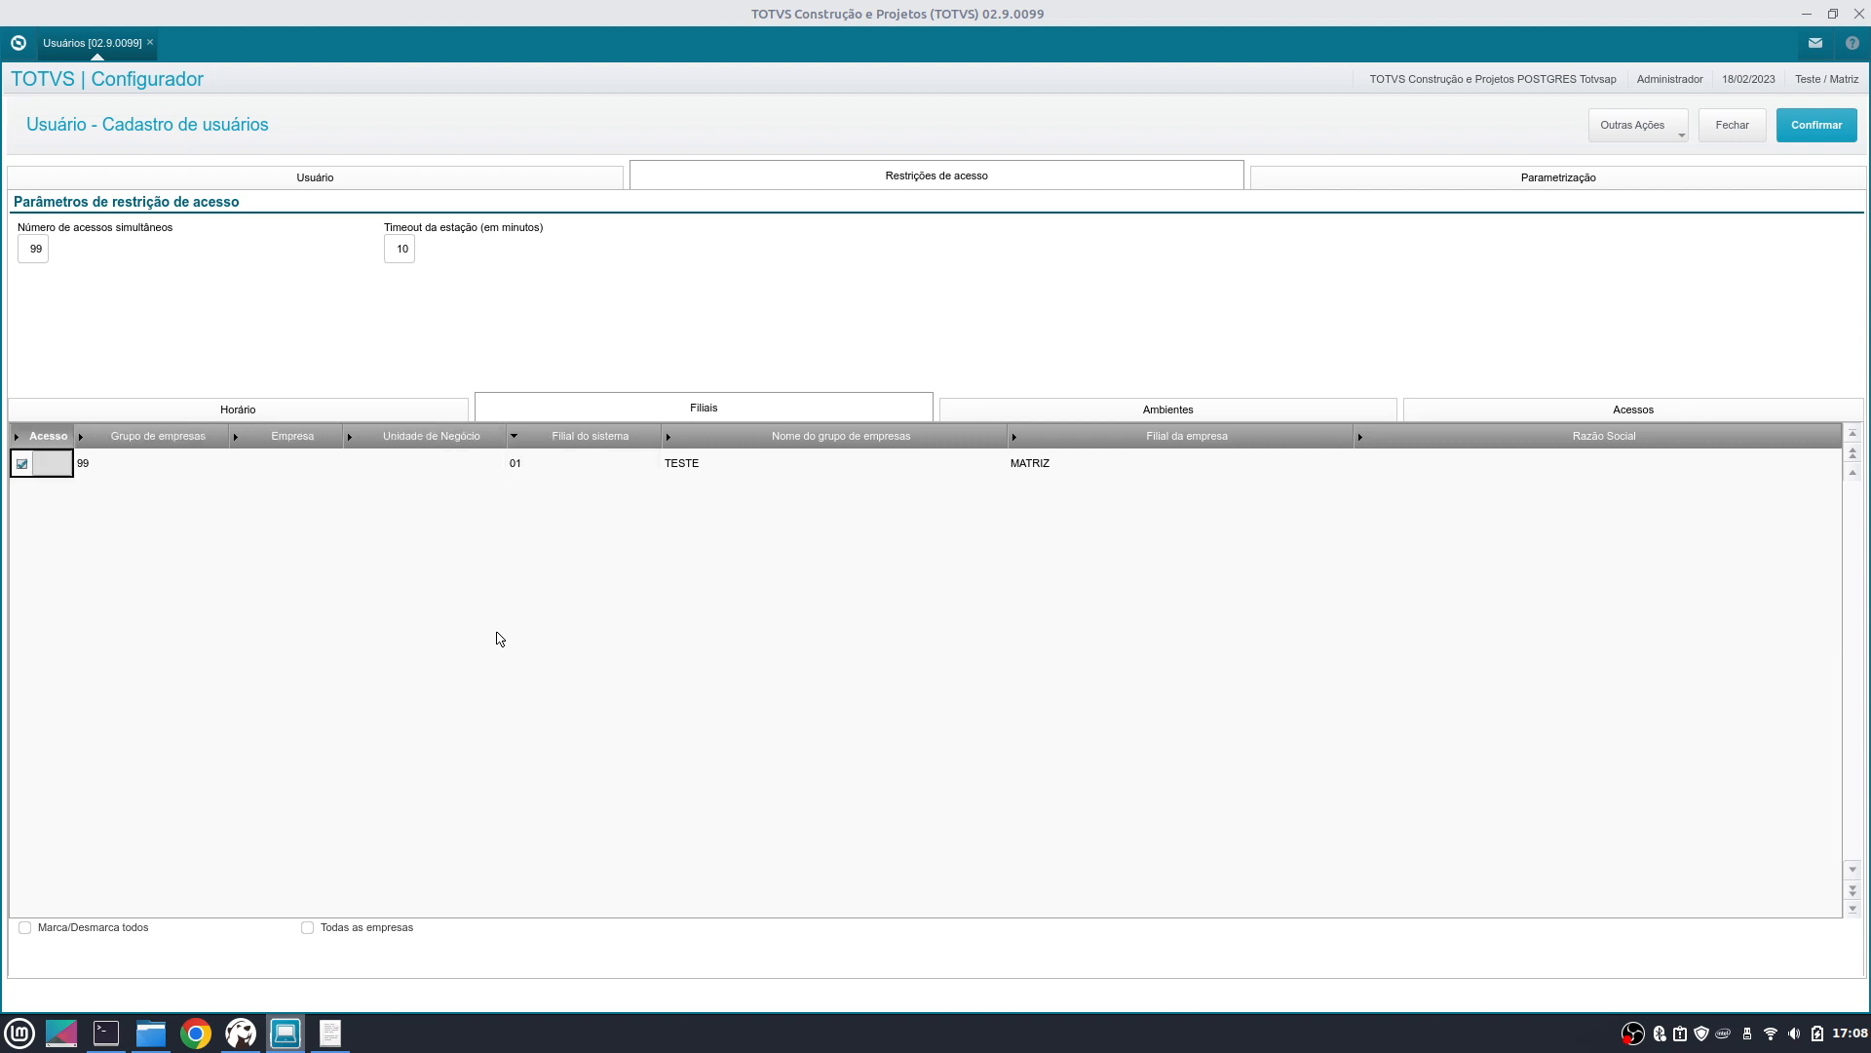
pyautogui.press('Right')
pyautogui.press('Left')
pyautogui.press('Down')
# - In the new row, pick company group 01 GRUPO SA from the F3 lookup
pyautogui.press('Right')
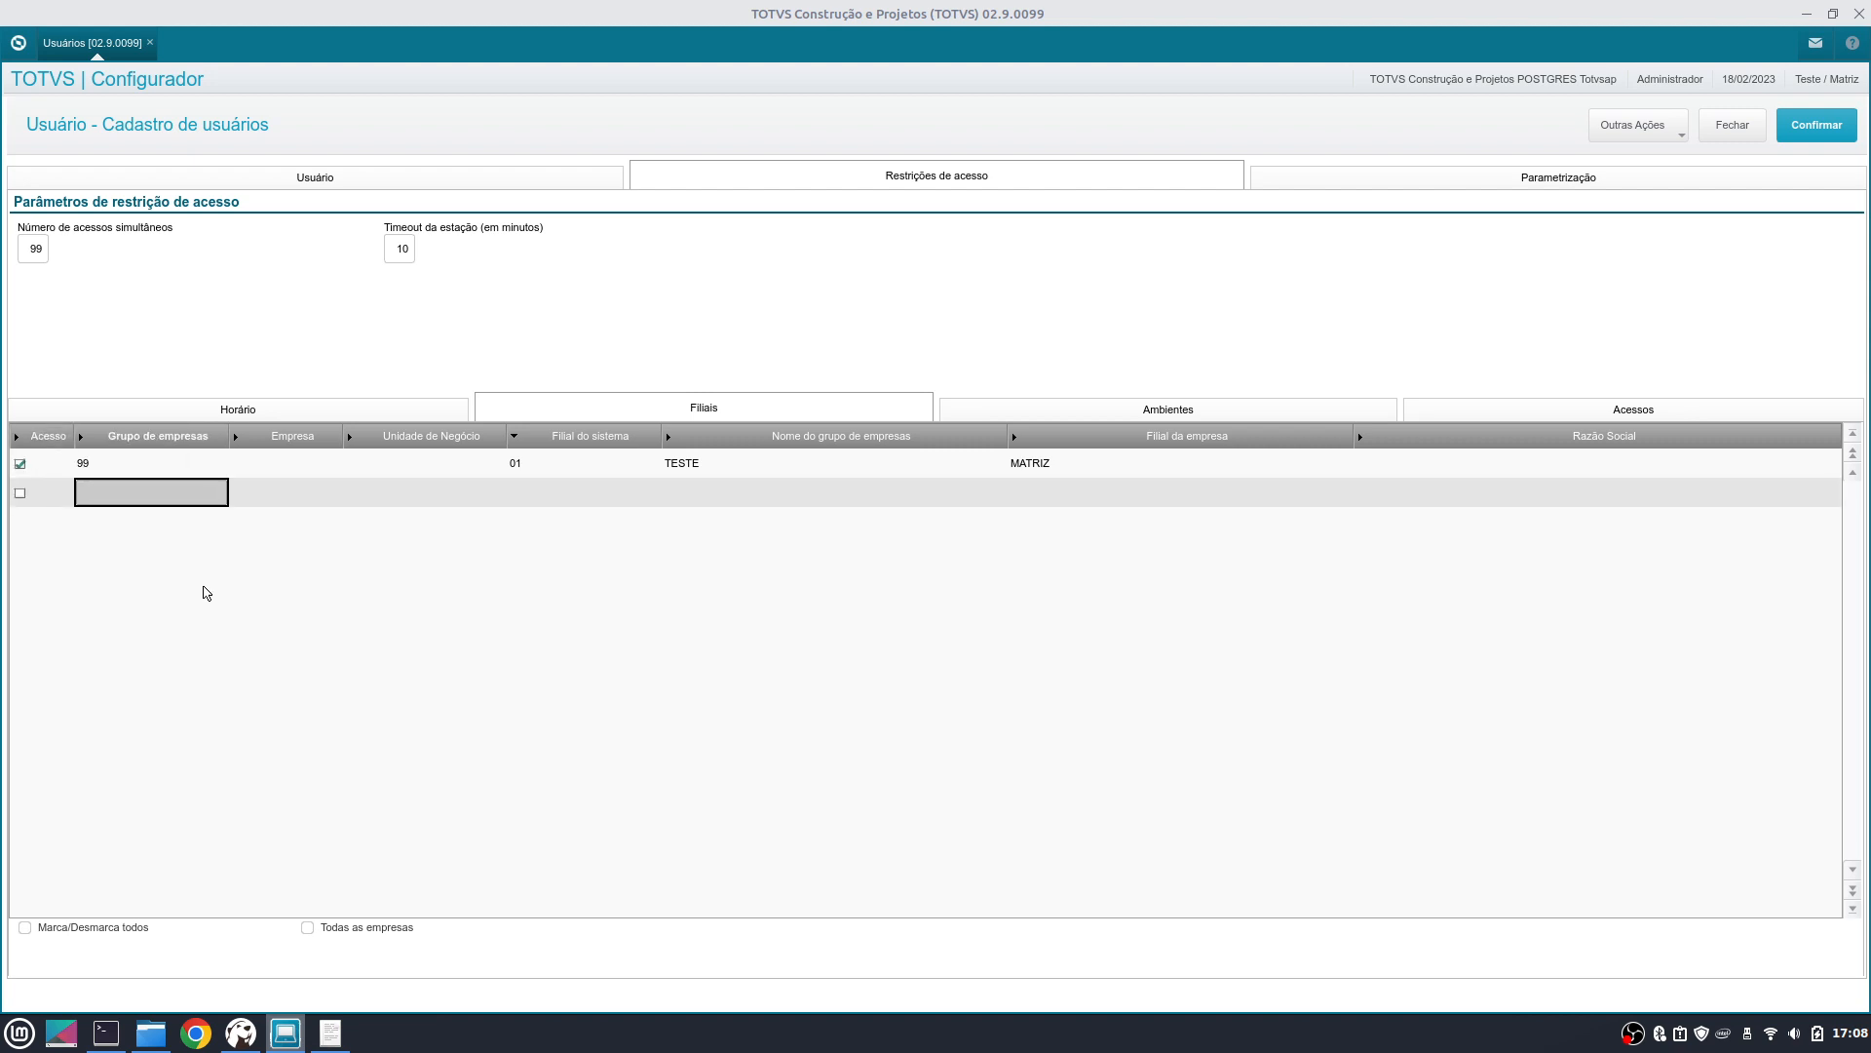
pyautogui.press('F3')
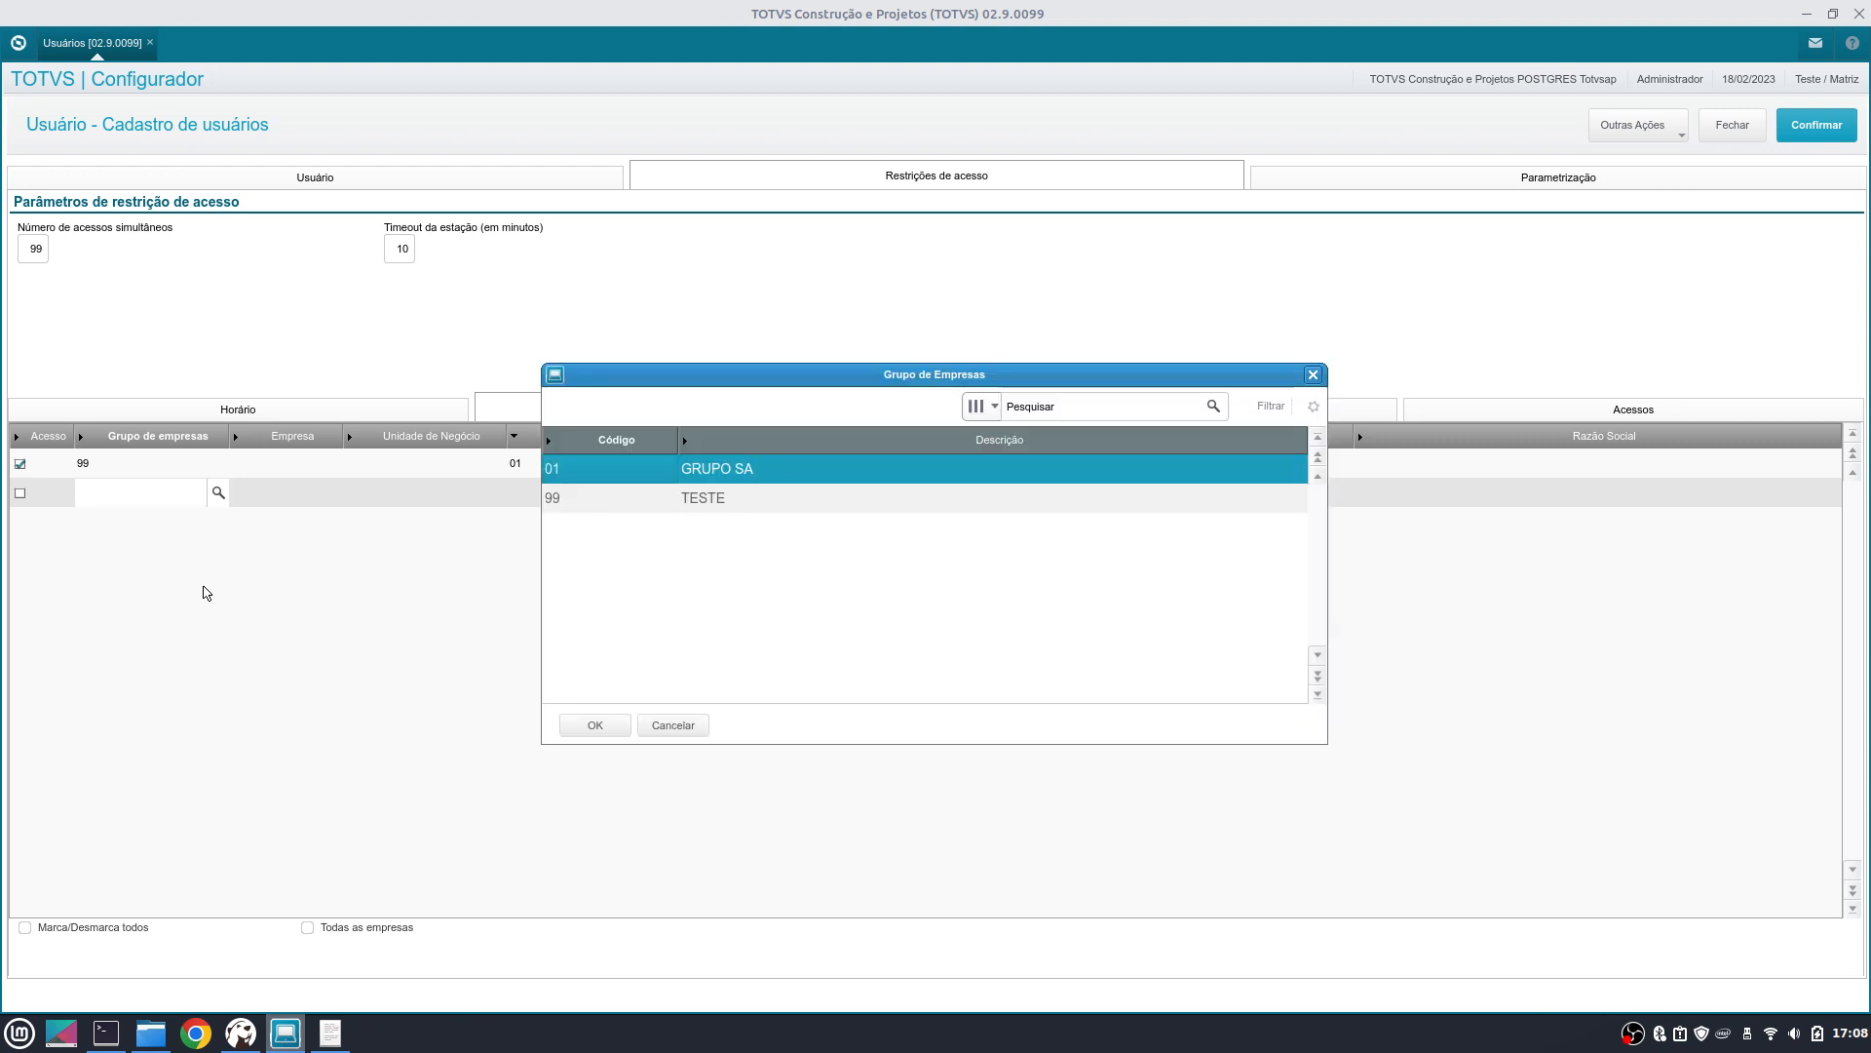
pyautogui.press('Down')
pyautogui.press('Up')
pyautogui.press('Return')
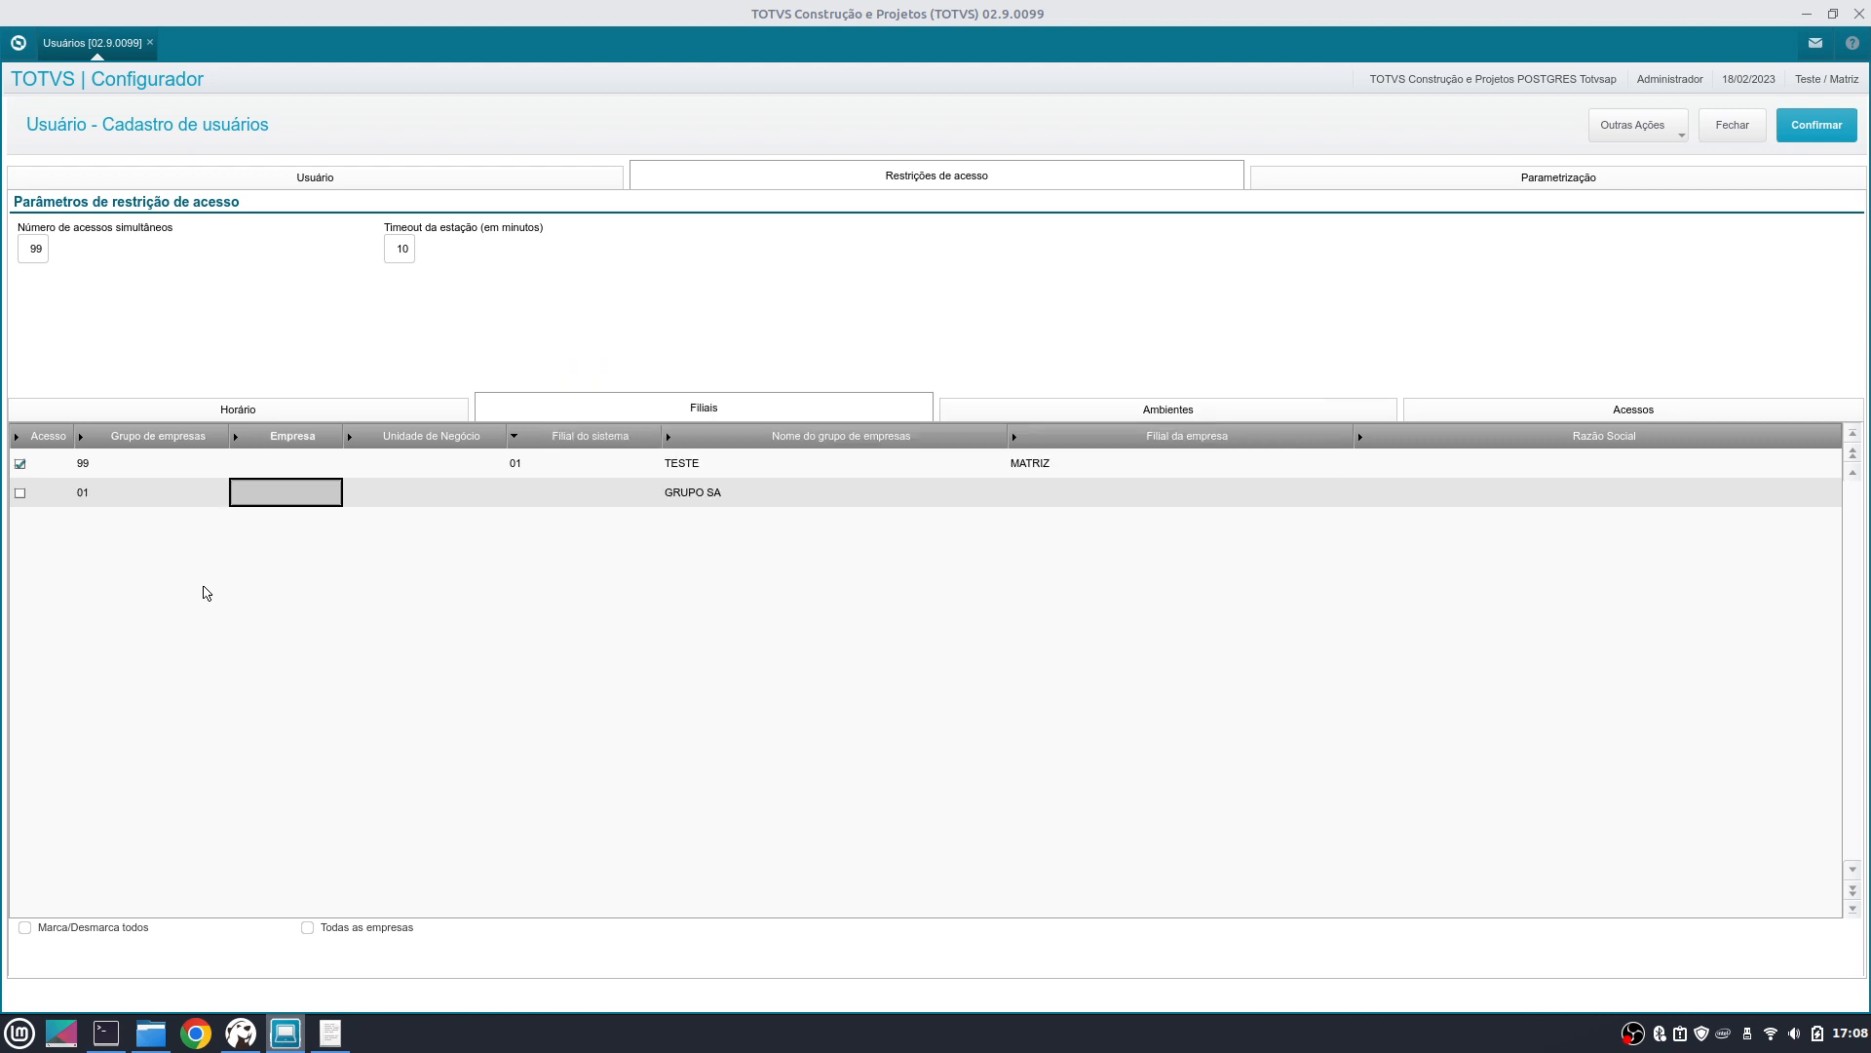
pyautogui.press('Left')
pyautogui.press('Left')
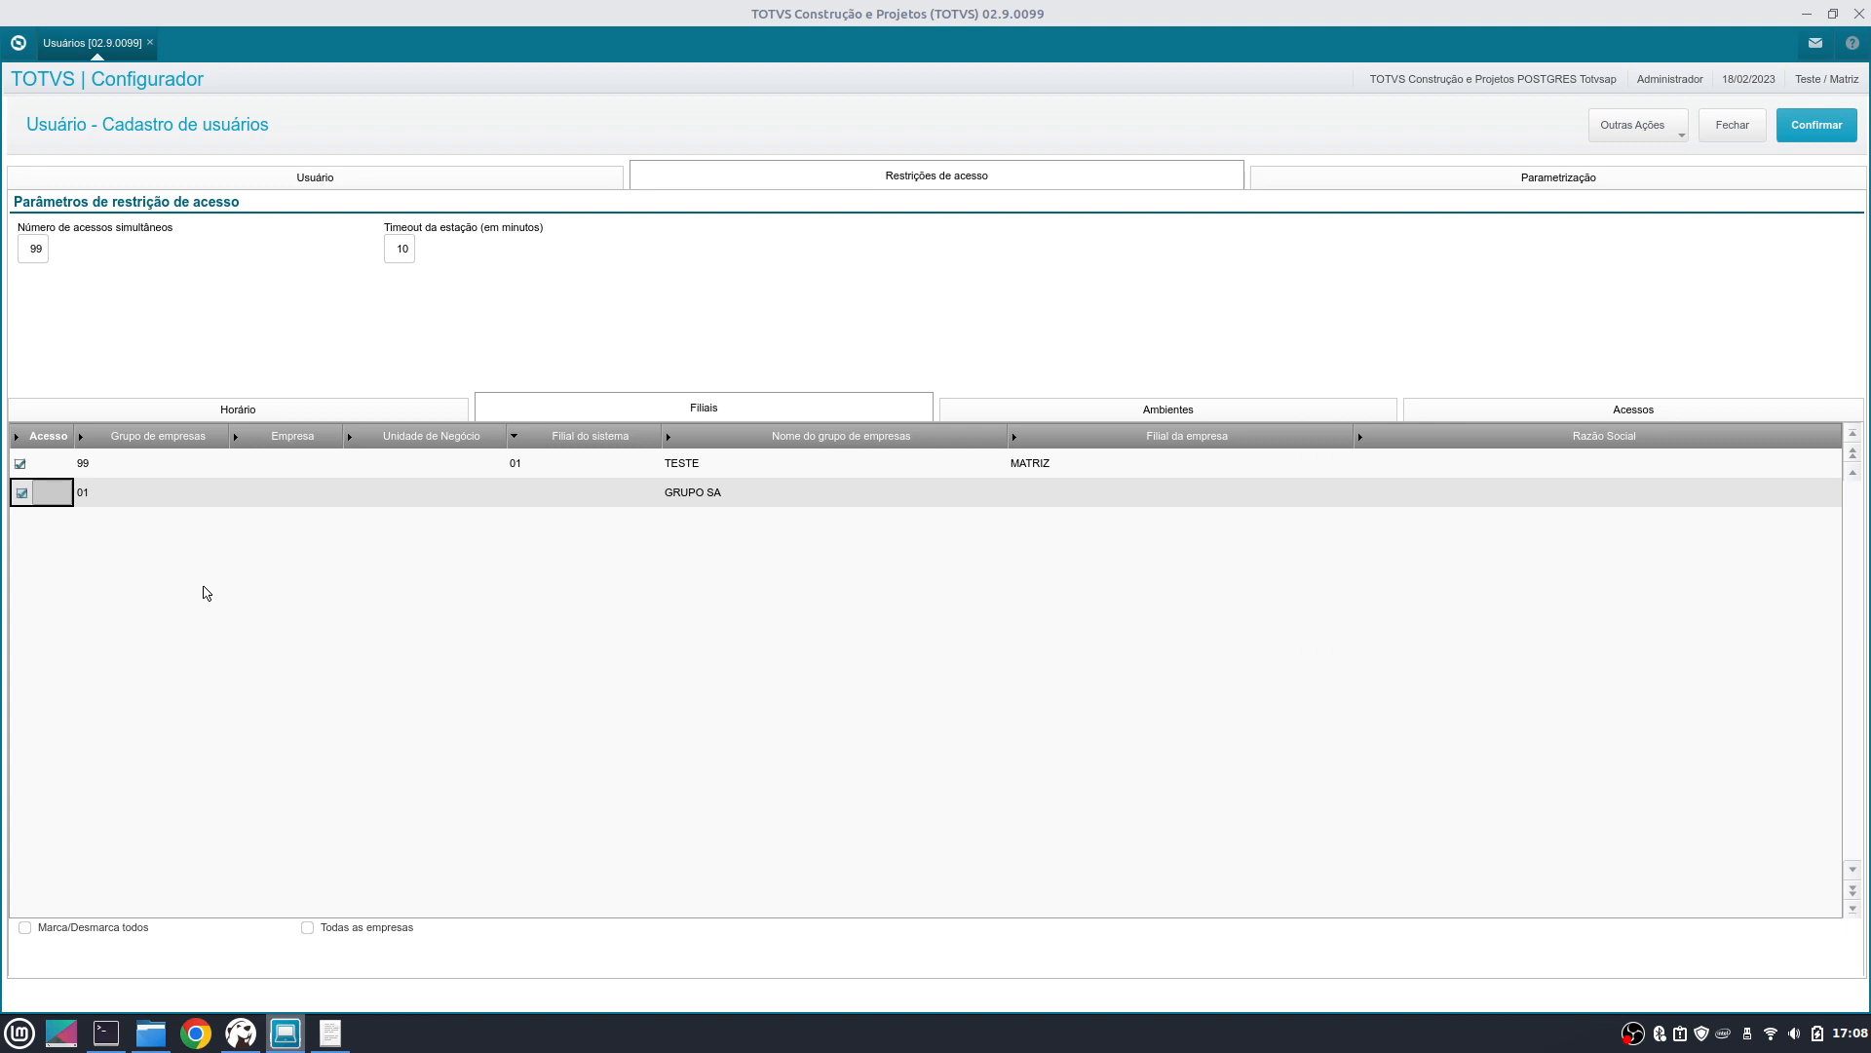
# - Set the new row's company to 01 INDUSTRIA
pyautogui.doubleClick(301, 494)
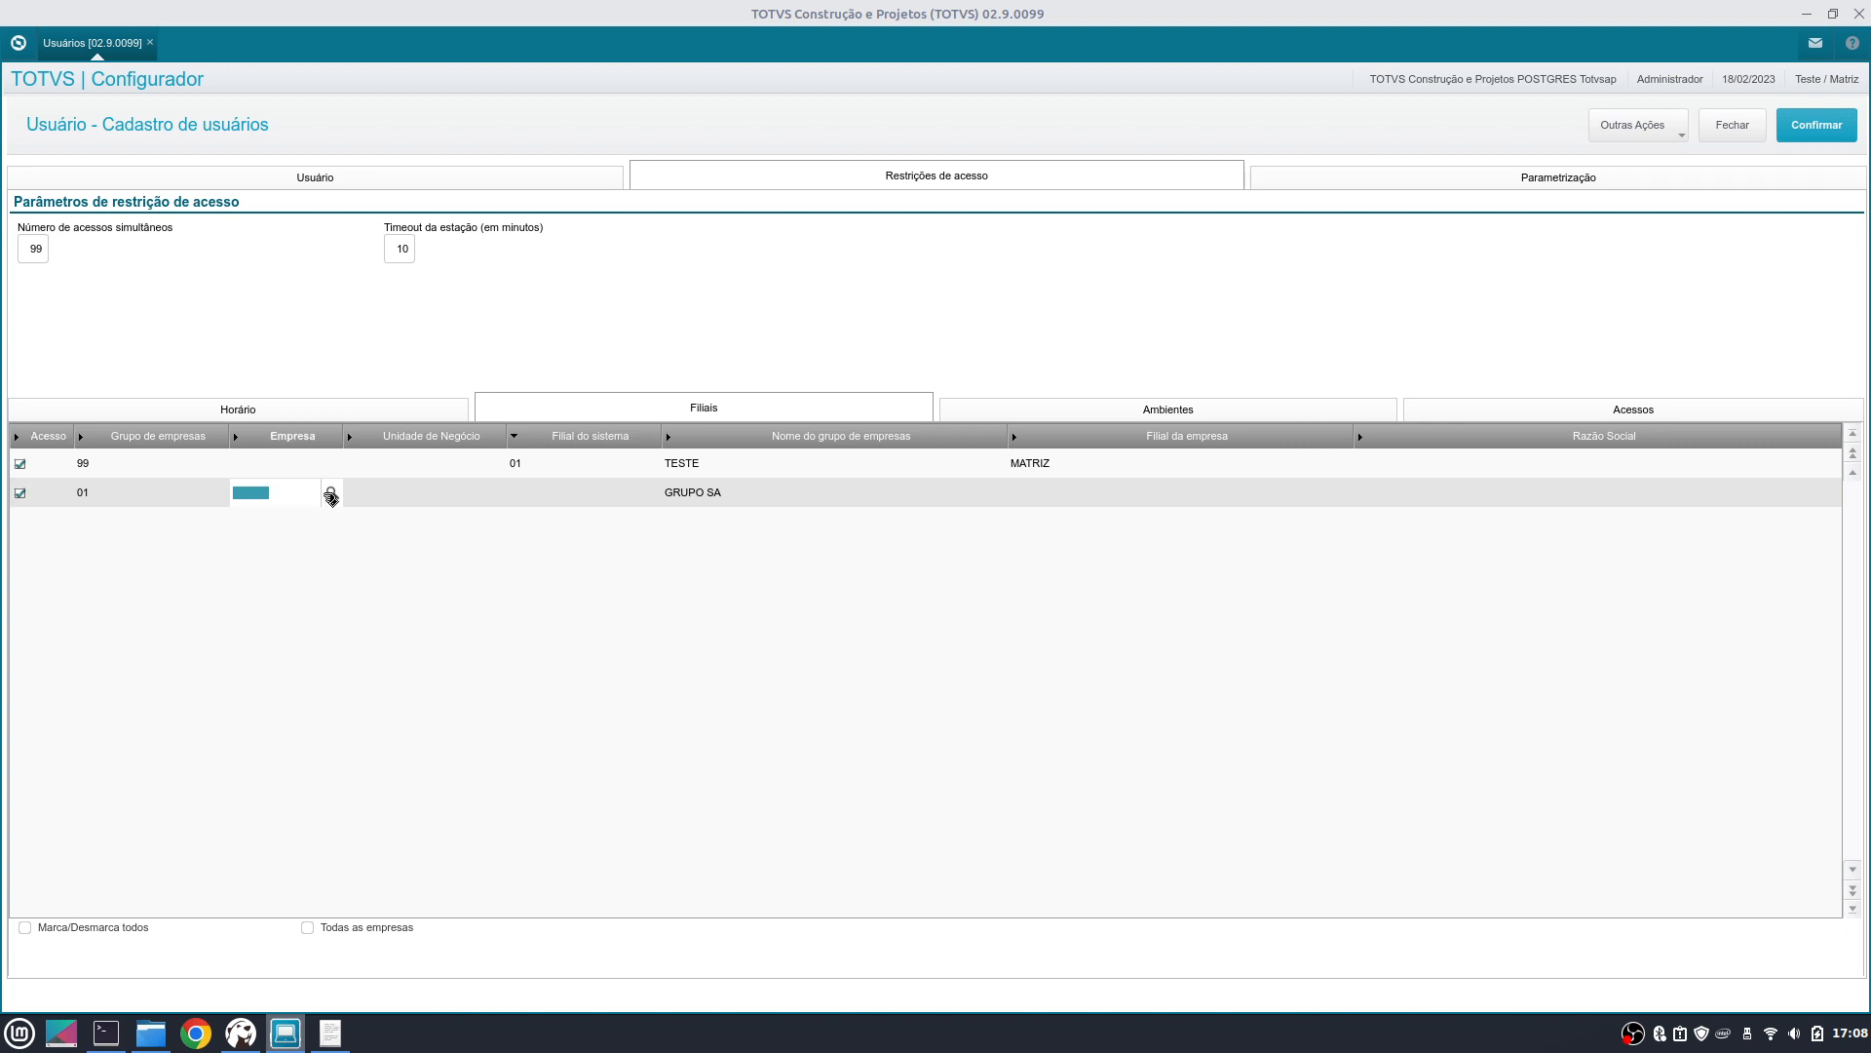
pyautogui.press('Return')
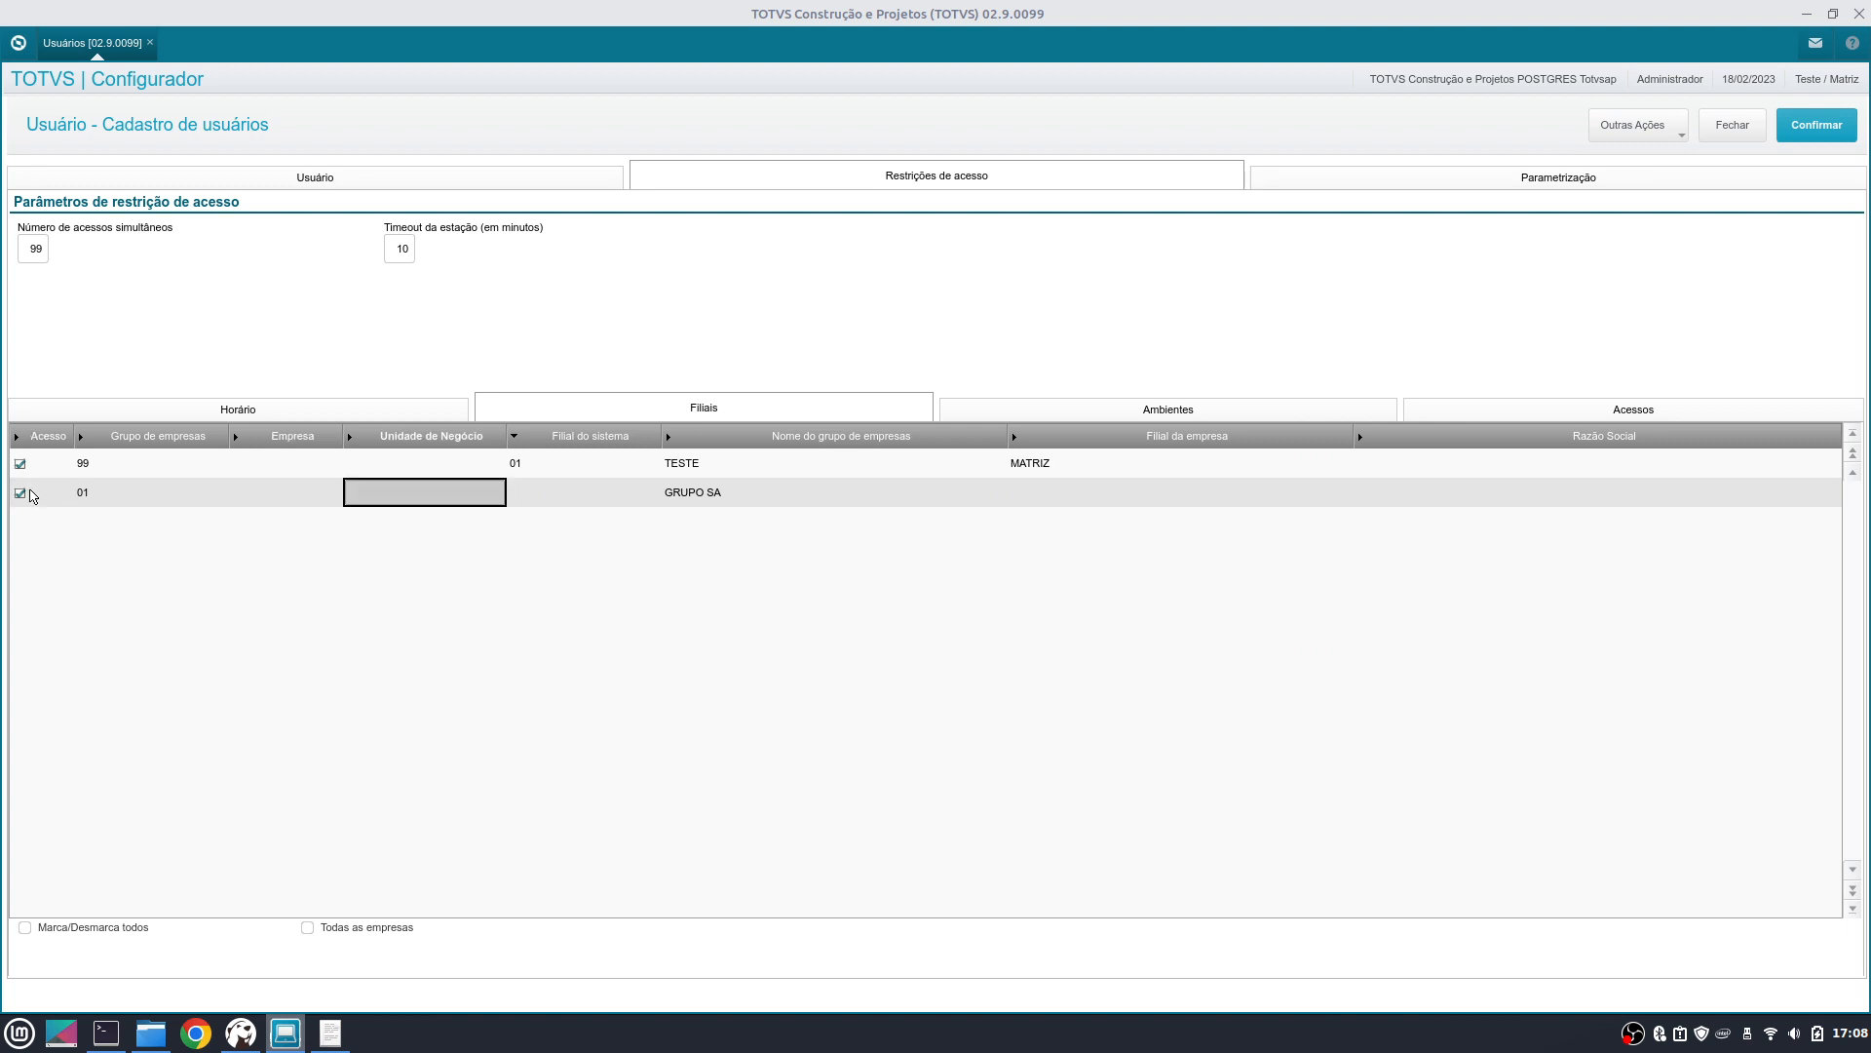
pyautogui.click(277, 501)
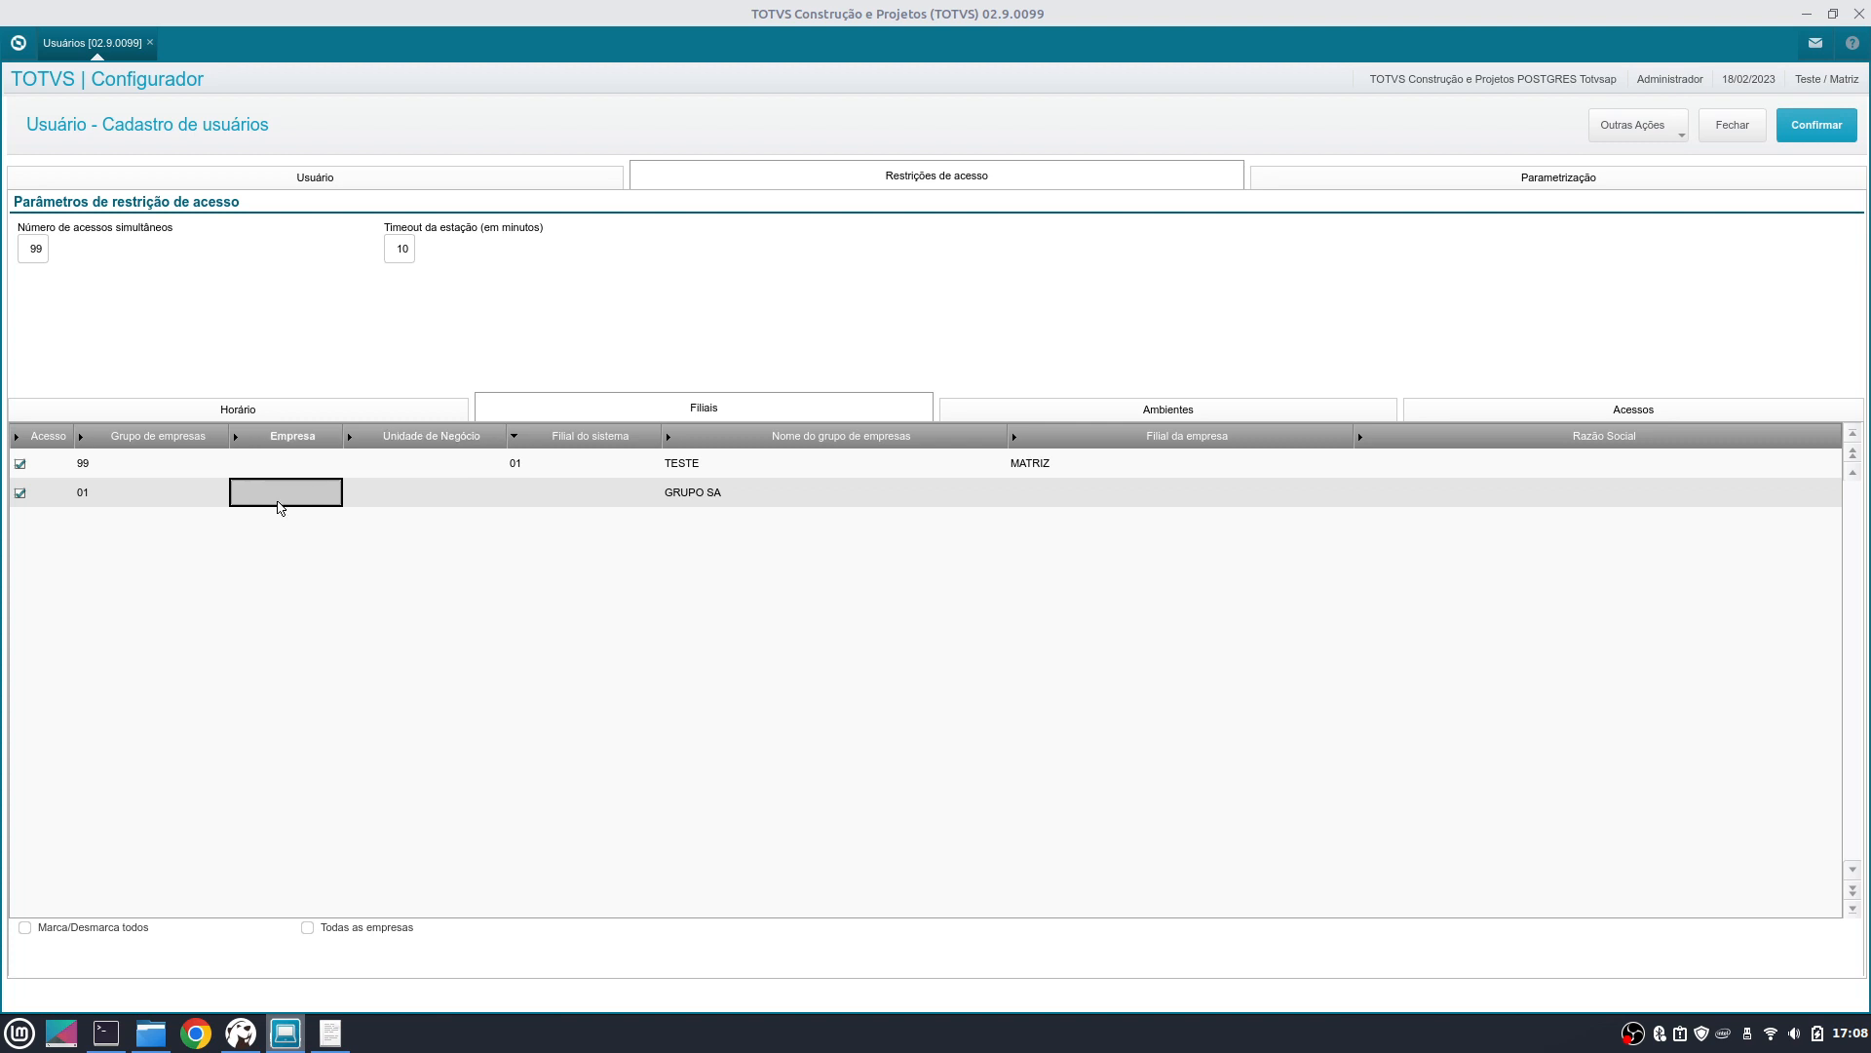
pyautogui.doubleClick(334, 499)
pyautogui.click(333, 493)
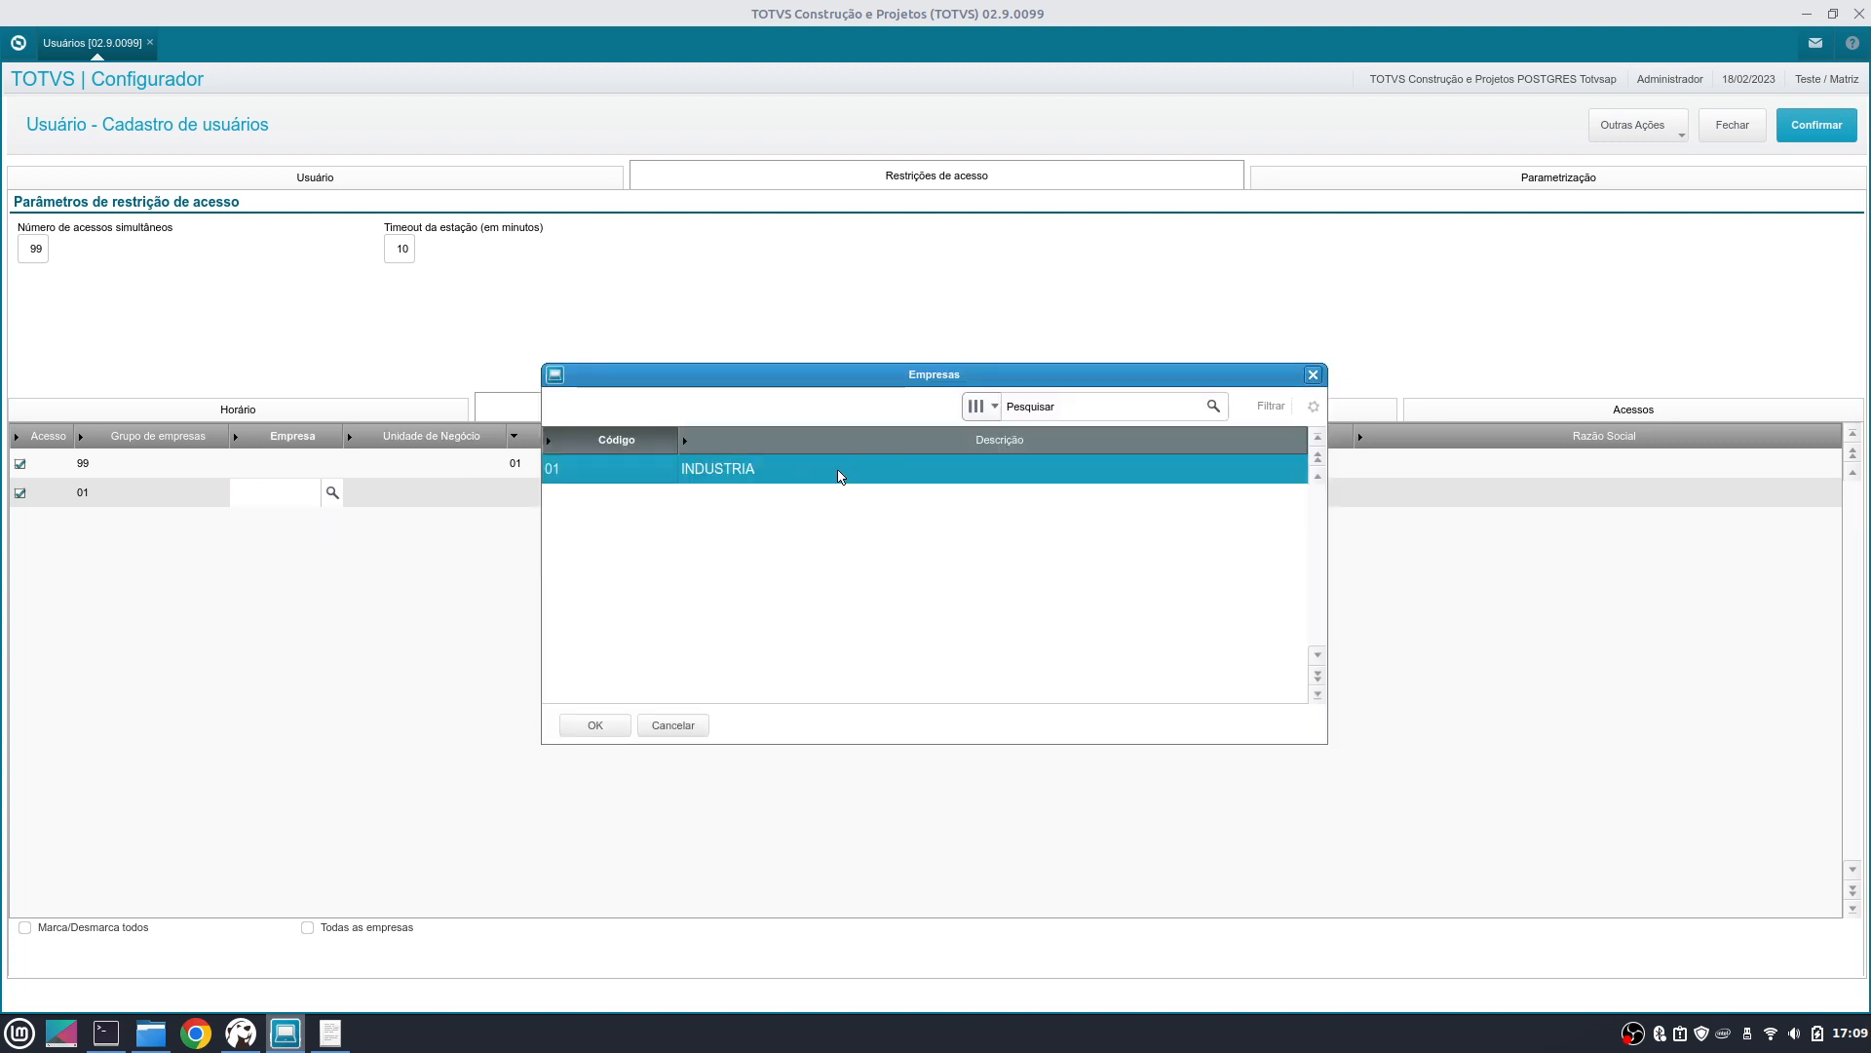
pyautogui.doubleClick(835, 469)
# - Set the new row's branch to 0101 INDUSTRIA MATRIZ
pyautogui.click(558, 491)
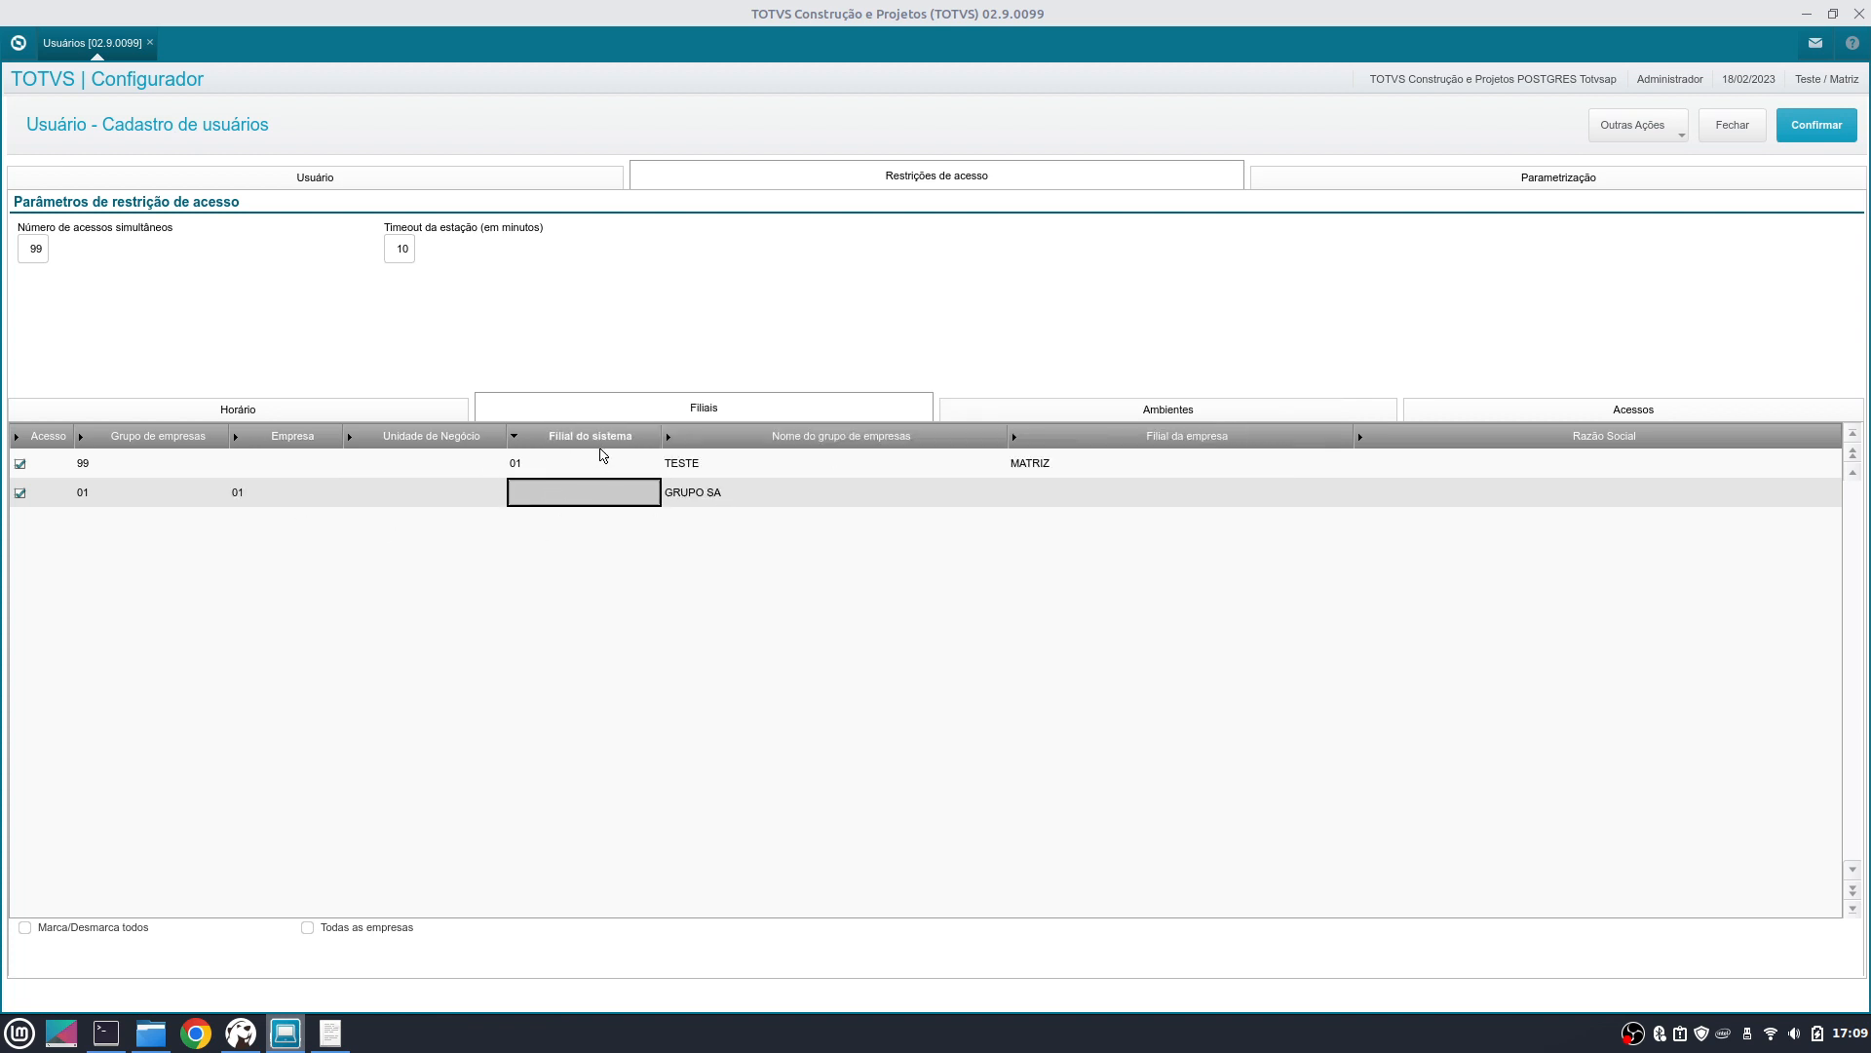
pyautogui.click(284, 494)
pyautogui.doubleClick(581, 498)
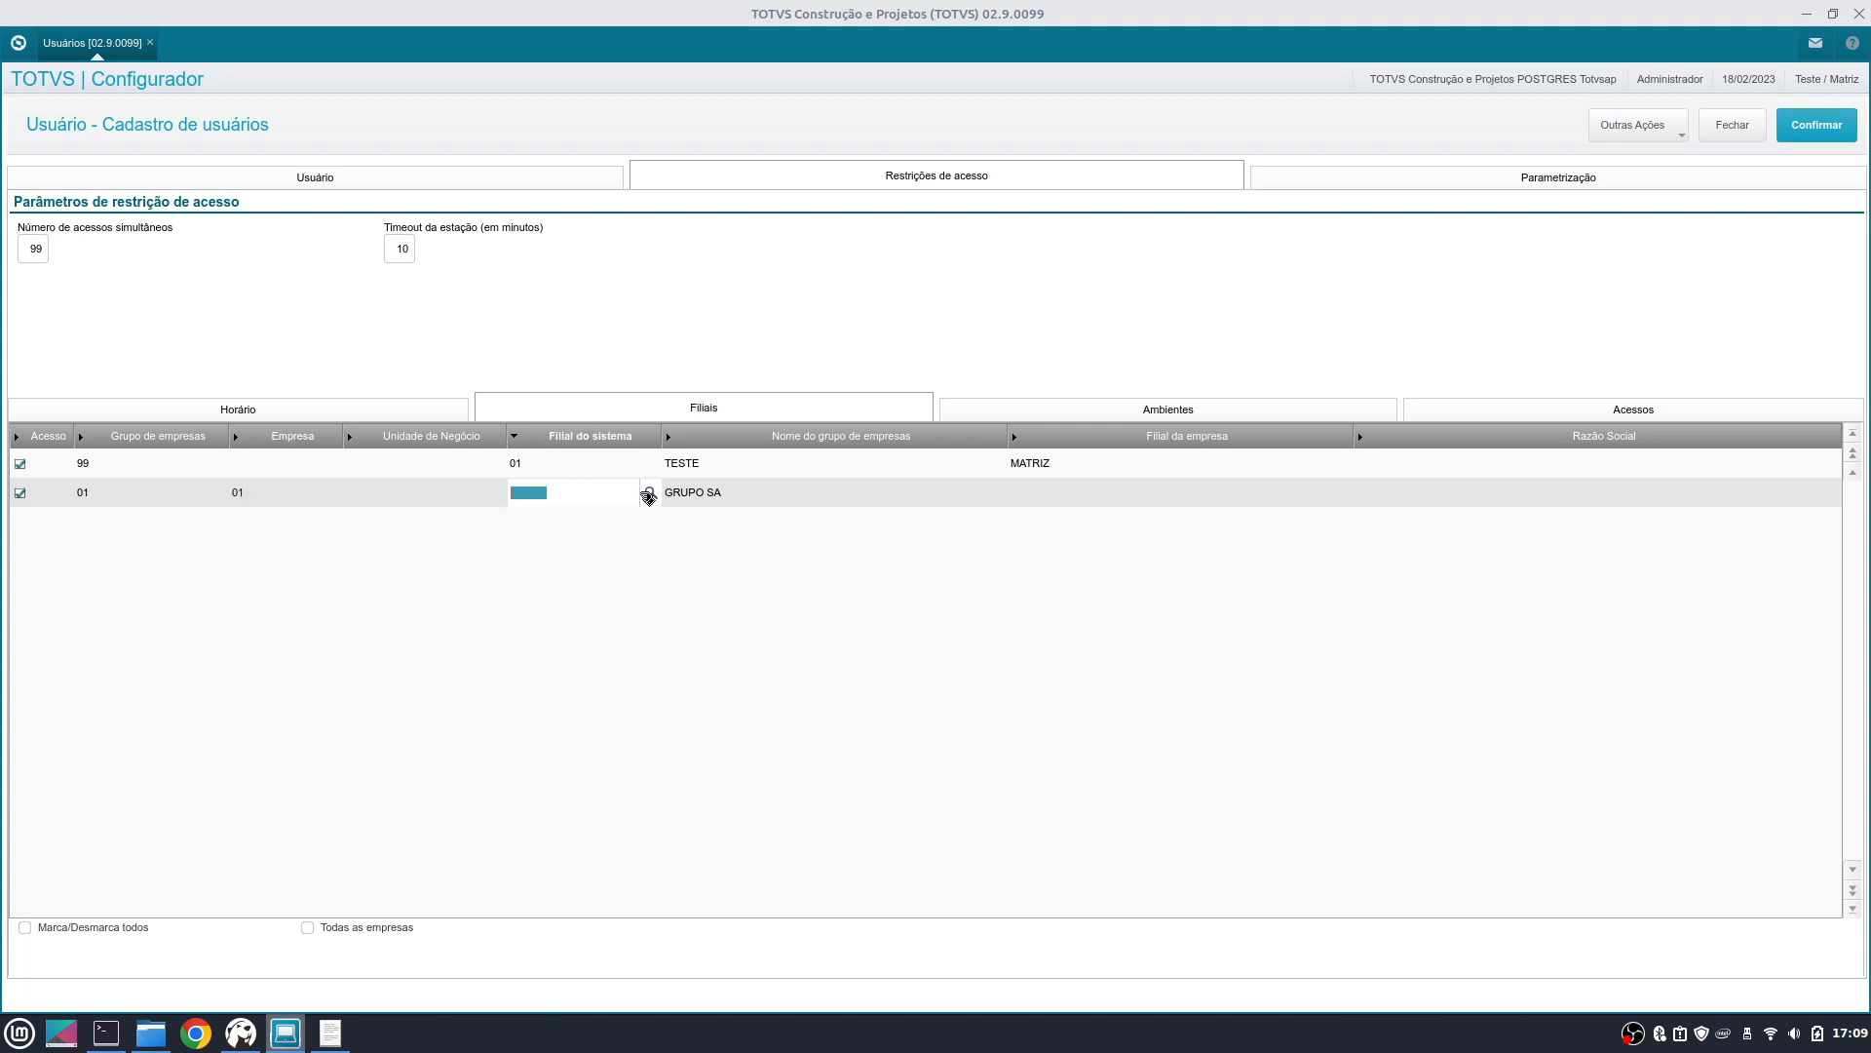
pyautogui.doubleClick(849, 478)
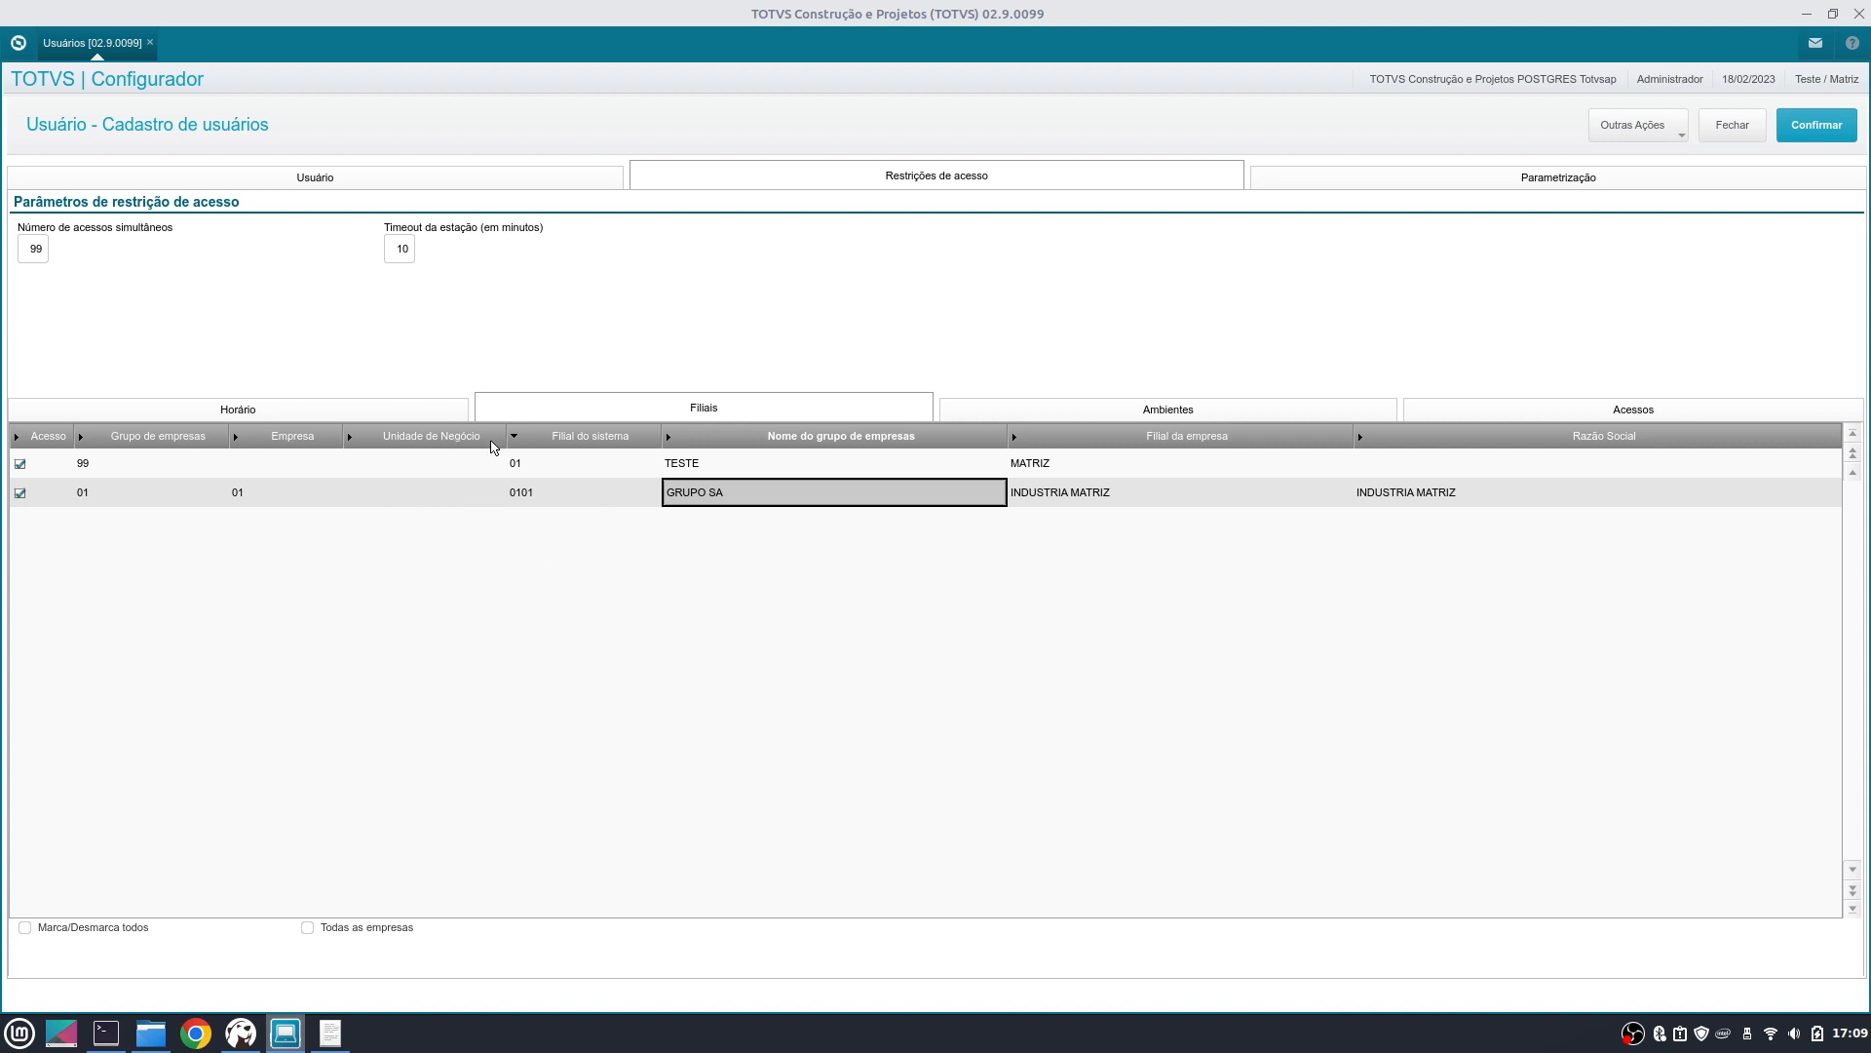
pyautogui.click(563, 500)
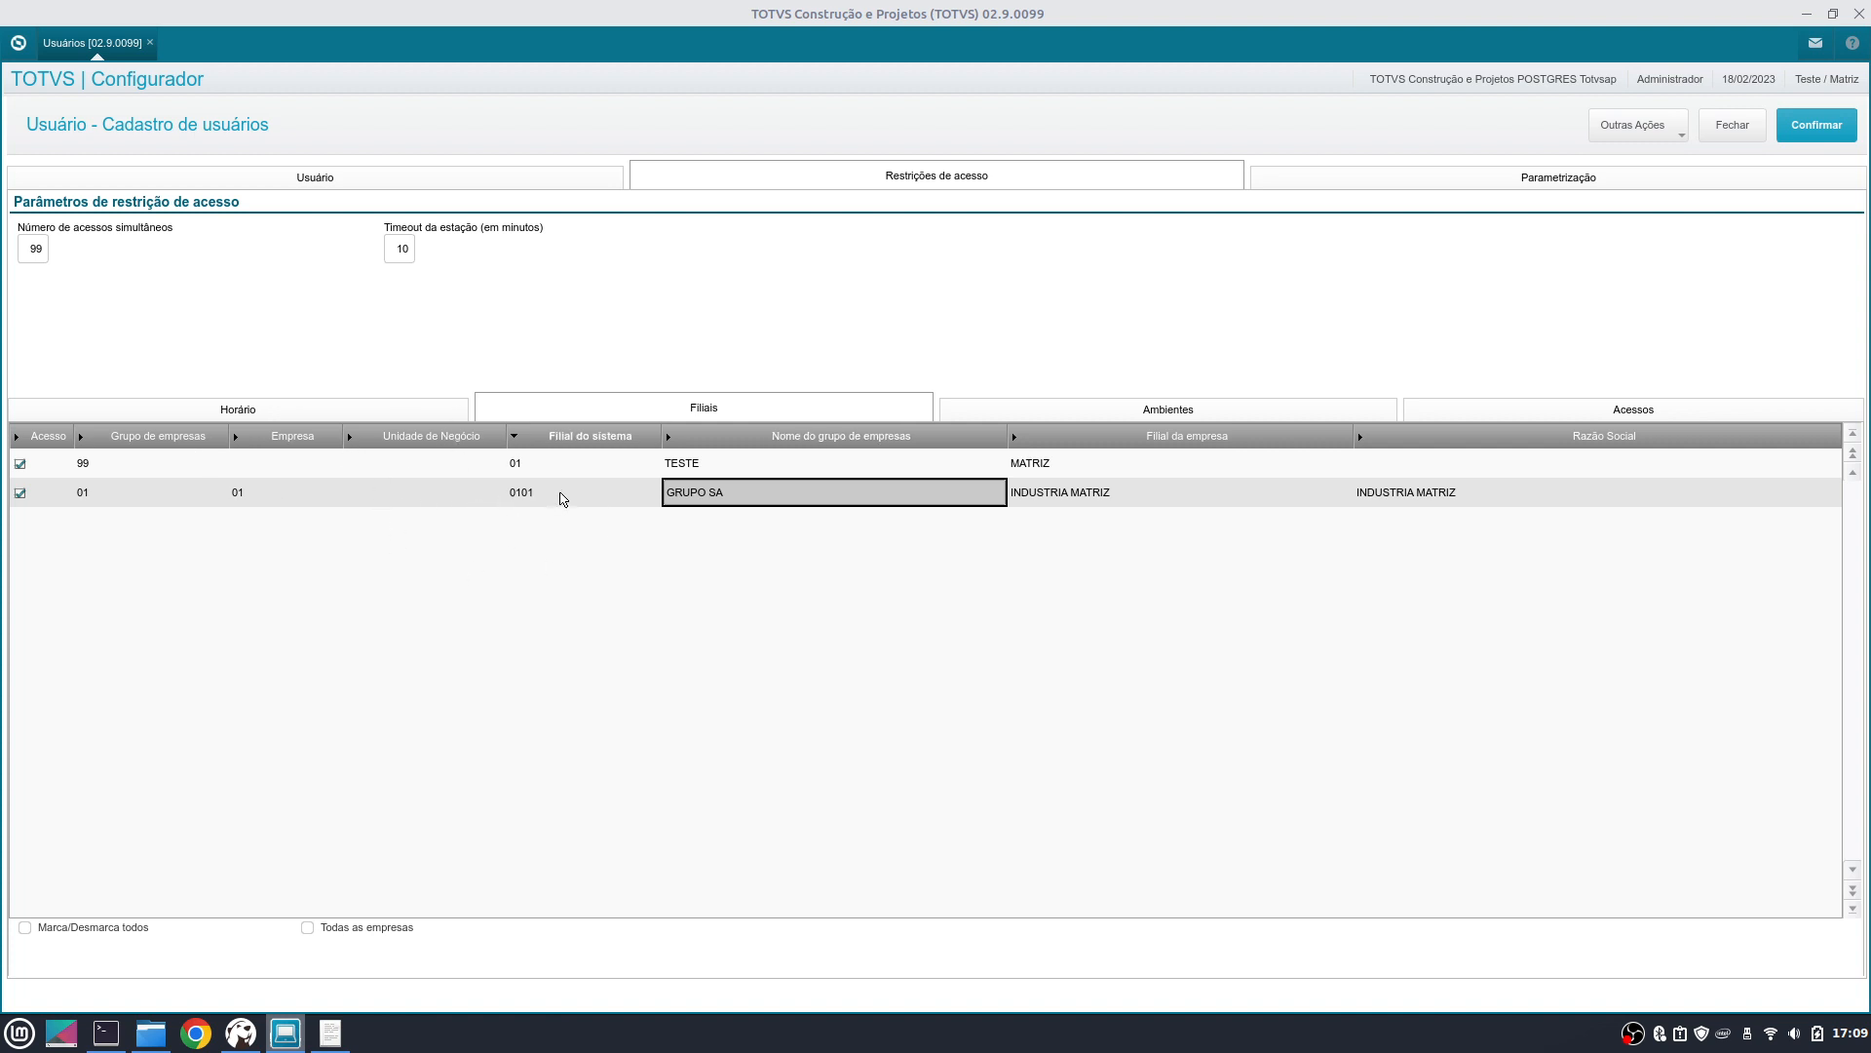
pyautogui.click(297, 493)
pyautogui.click(185, 495)
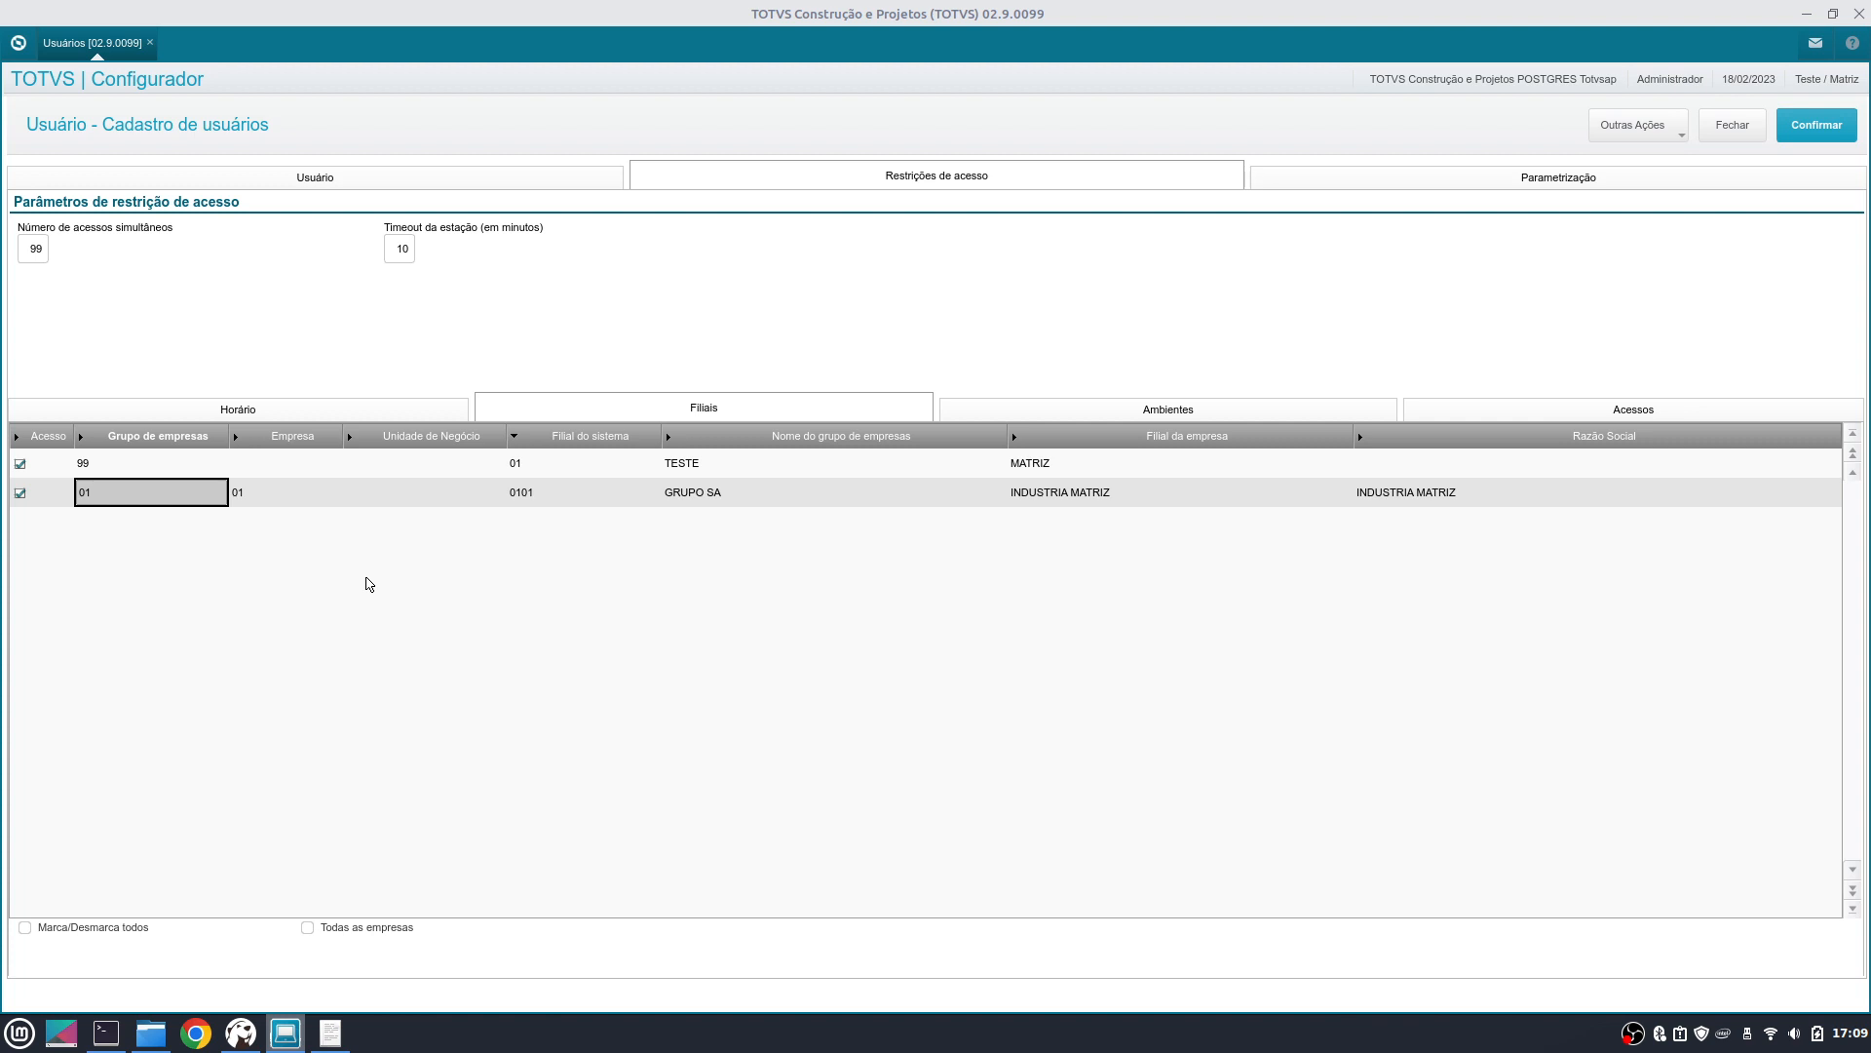
# - Untick access on the GRUPO SA 0101 row and bring up the Ambientes module list
pyautogui.click(21, 493)
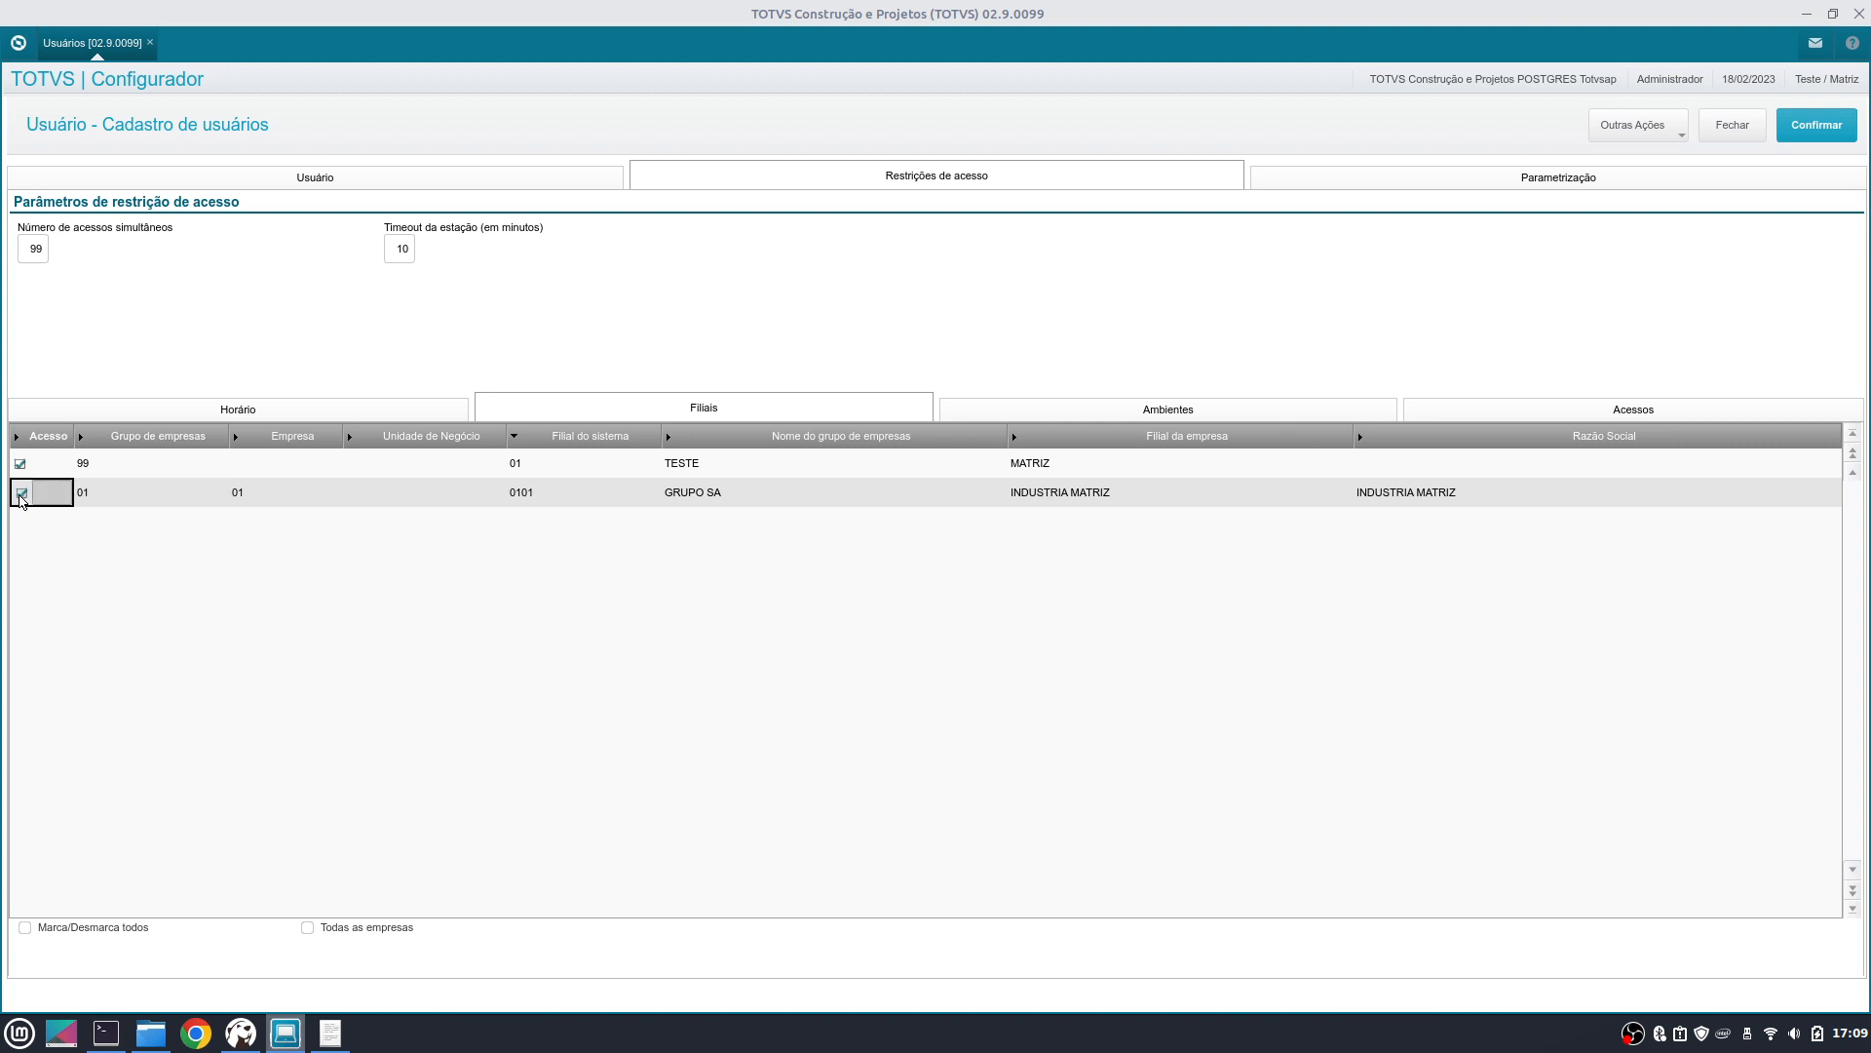
pyautogui.click(236, 496)
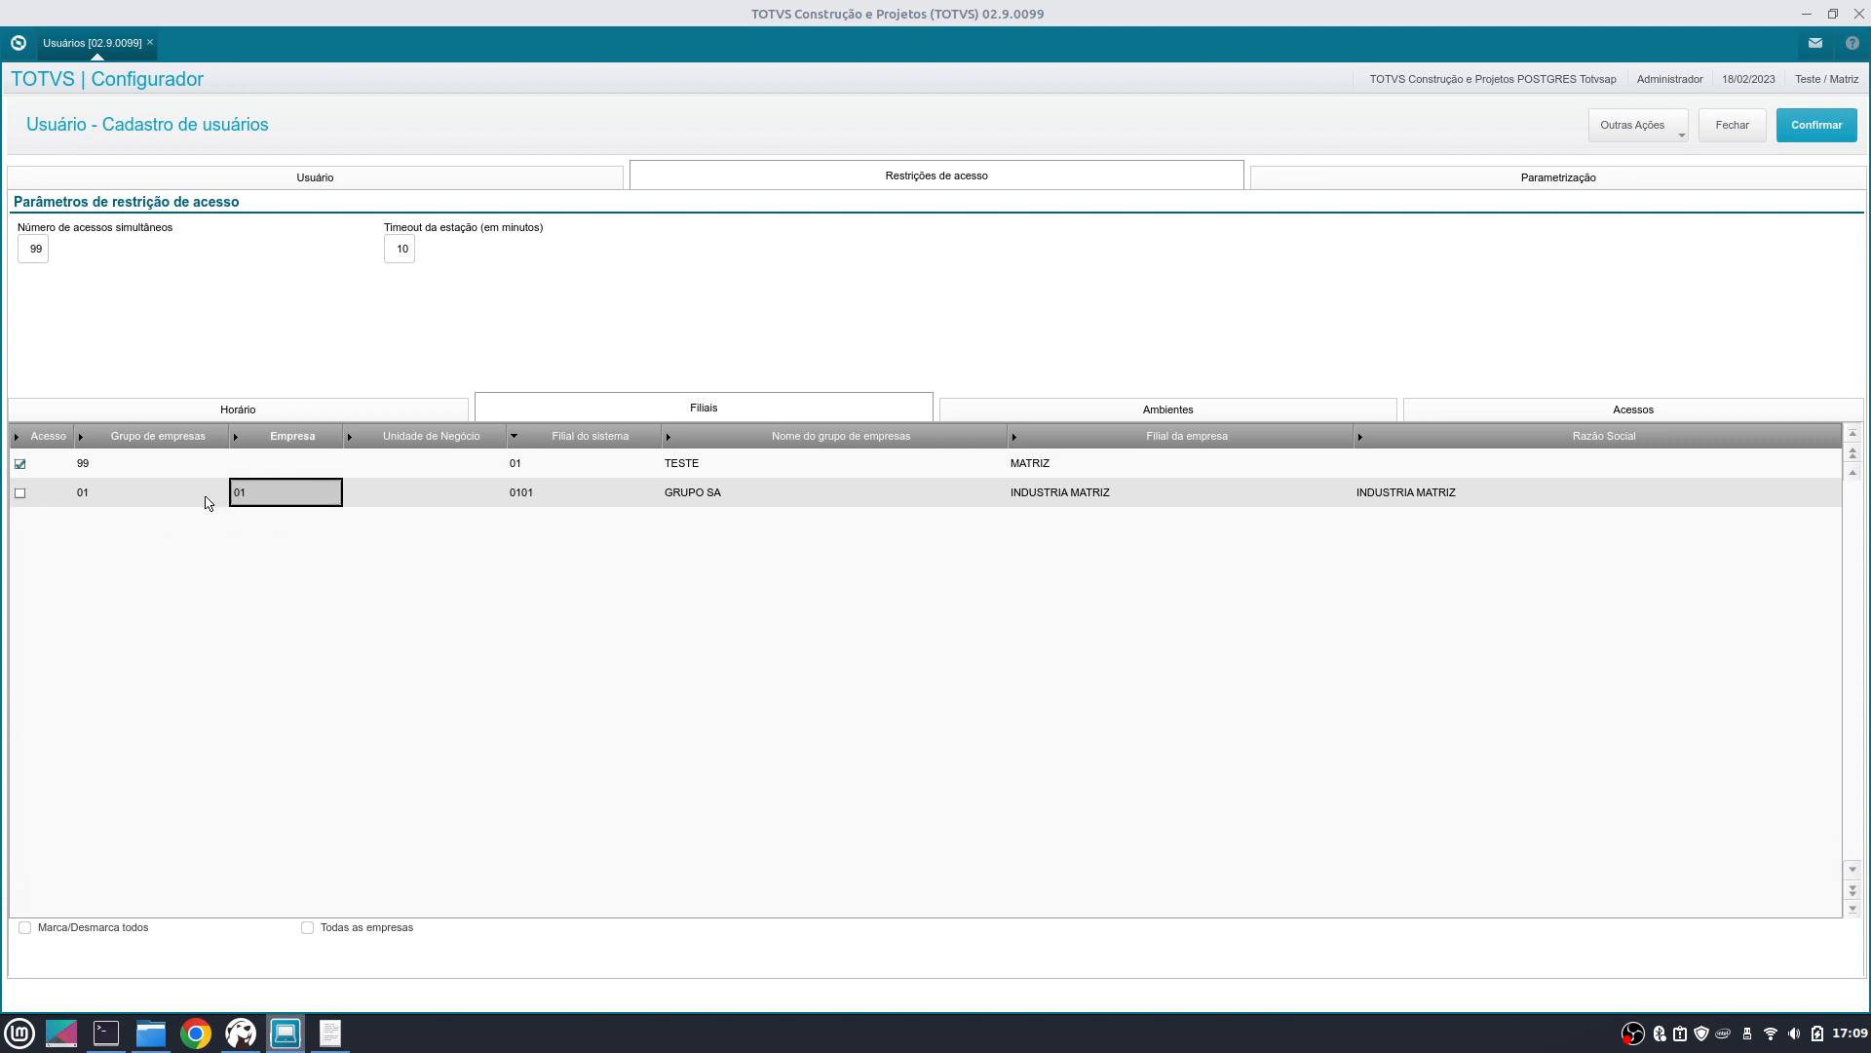
pyautogui.click(208, 499)
pyautogui.click(754, 497)
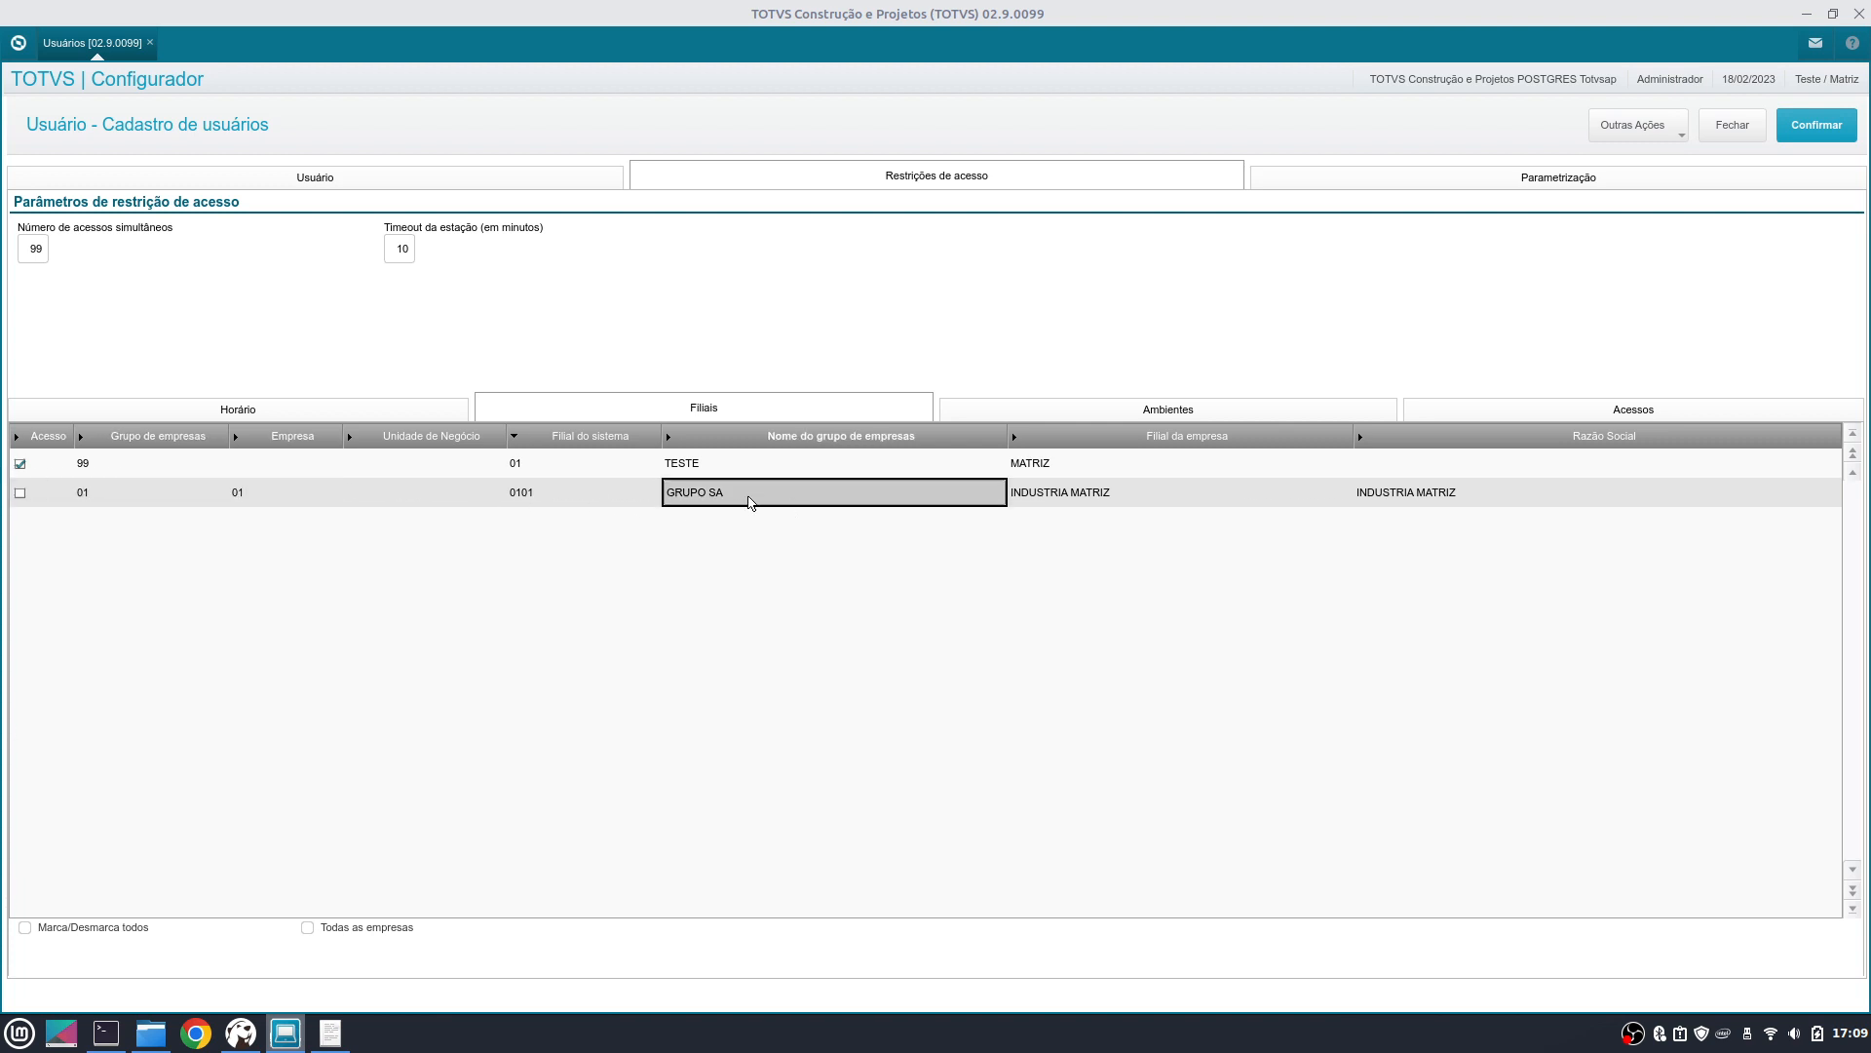
pyautogui.click(376, 464)
pyautogui.click(1259, 408)
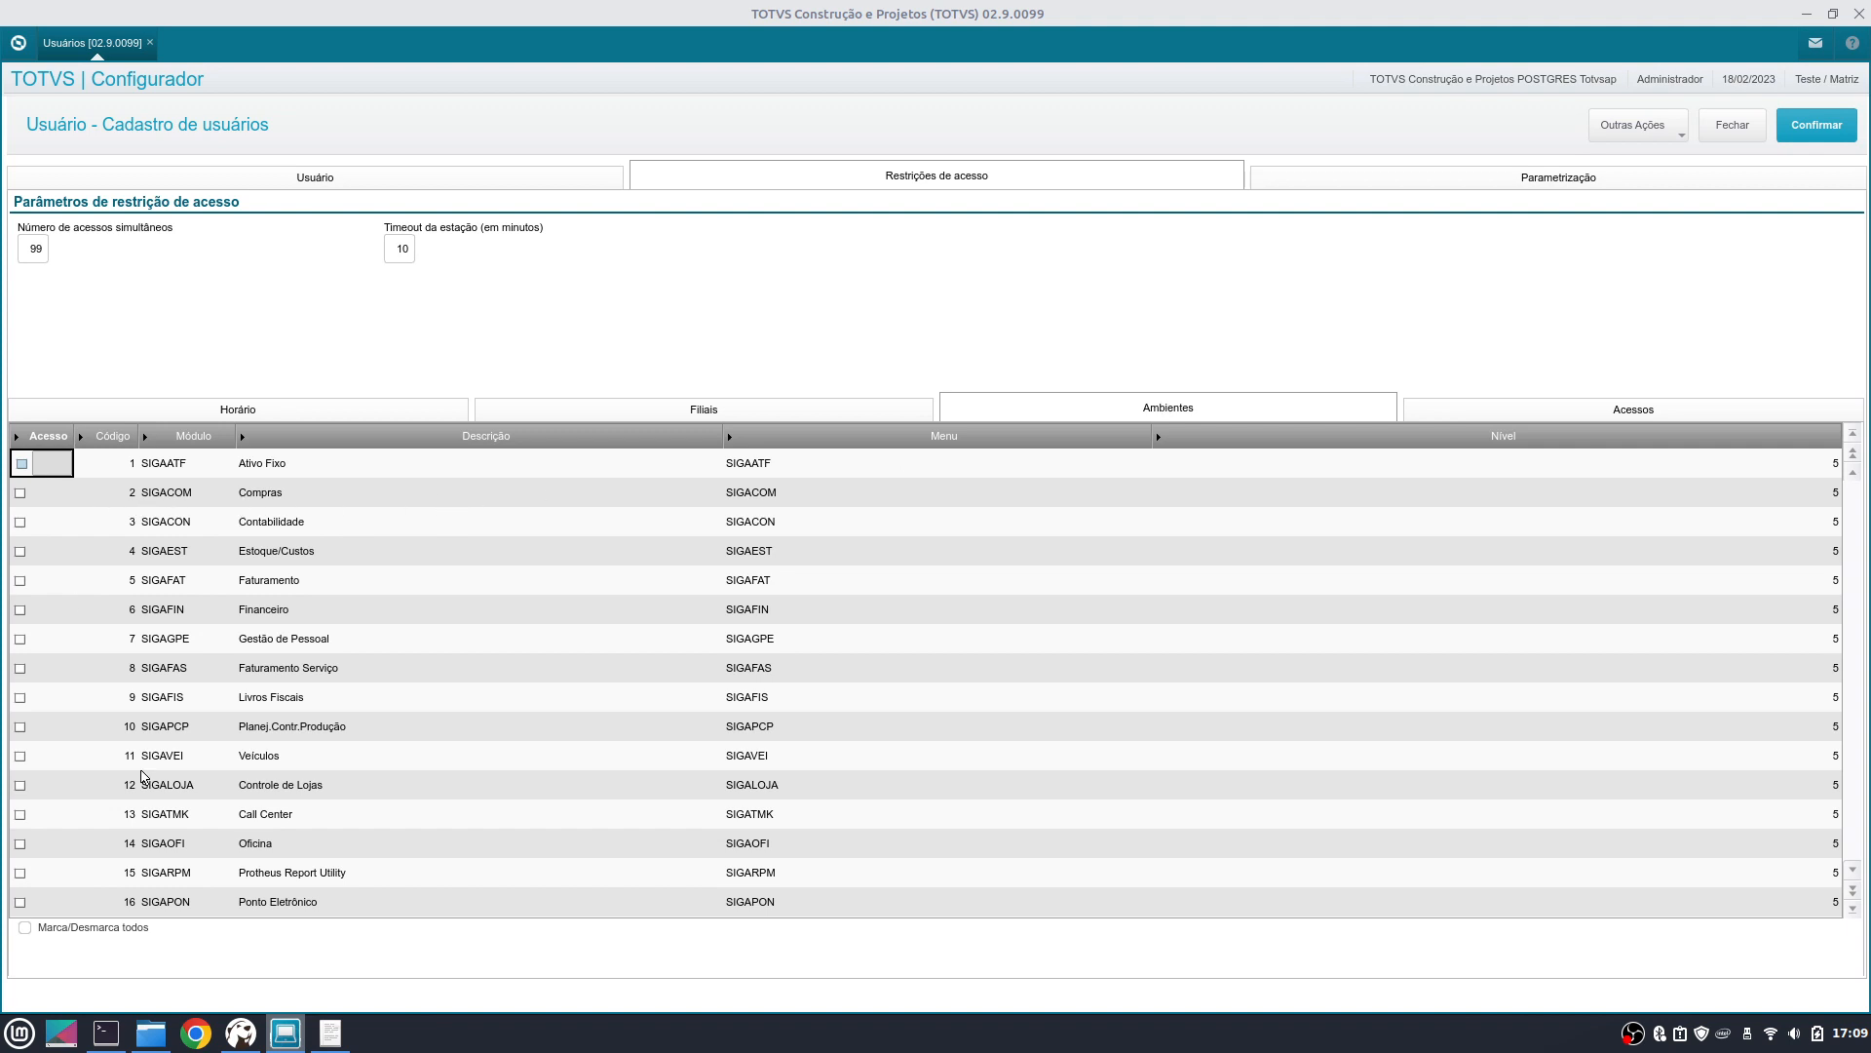
# - Toggle all modules on and off, then grant access to the Compras module SIGACOM
pyautogui.click(71, 931)
pyautogui.click(71, 931)
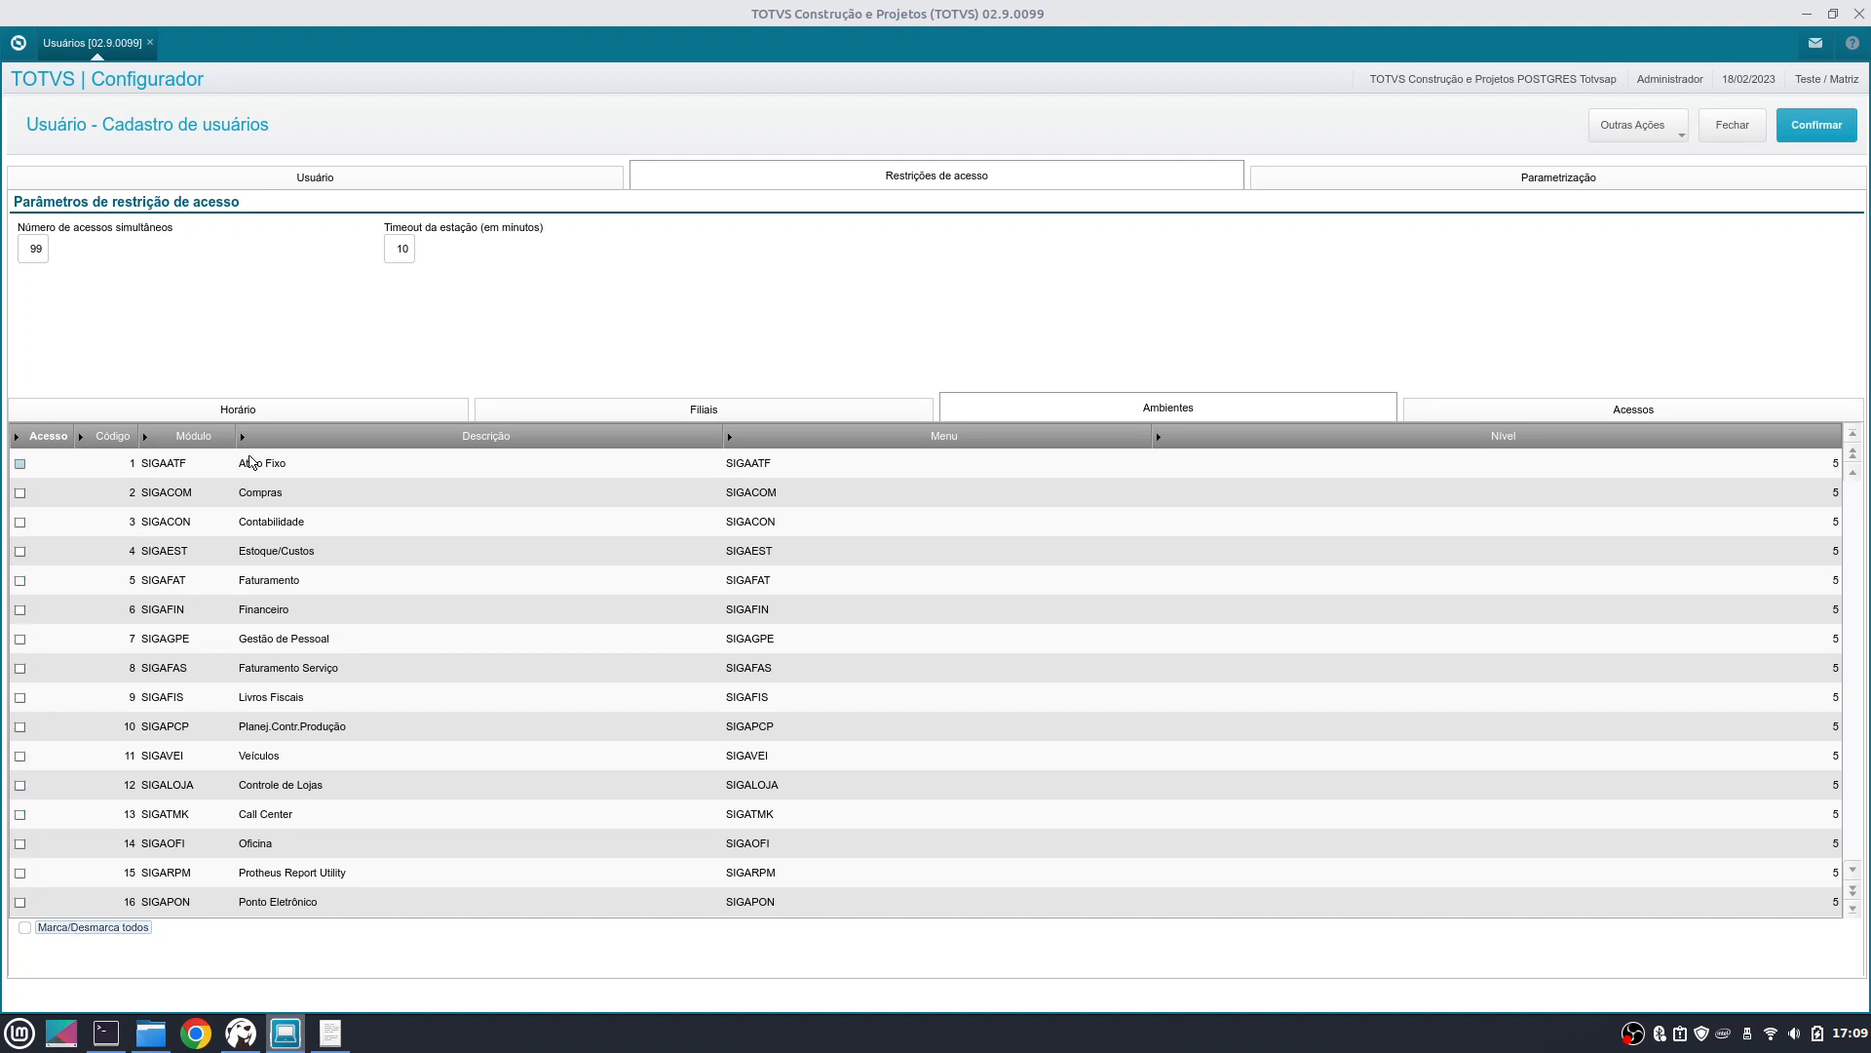
pyautogui.click(179, 493)
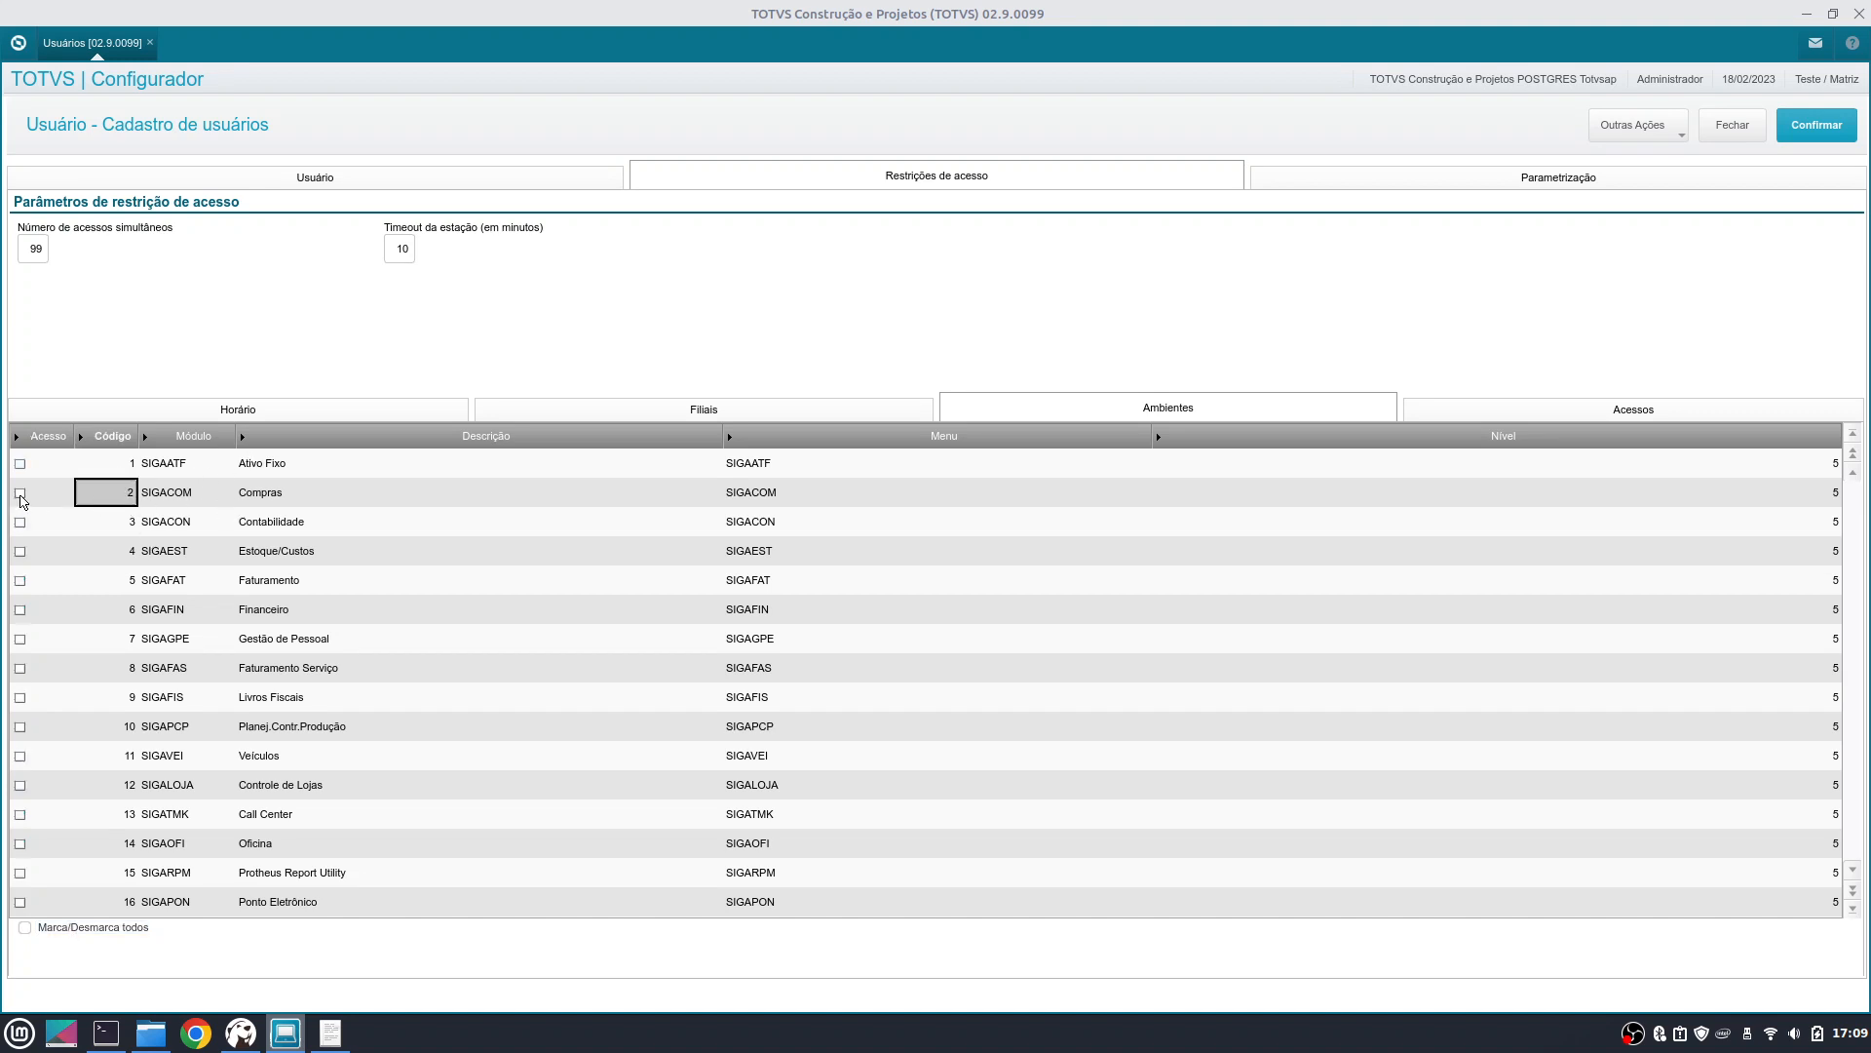
pyautogui.click(23, 495)
pyautogui.click(24, 494)
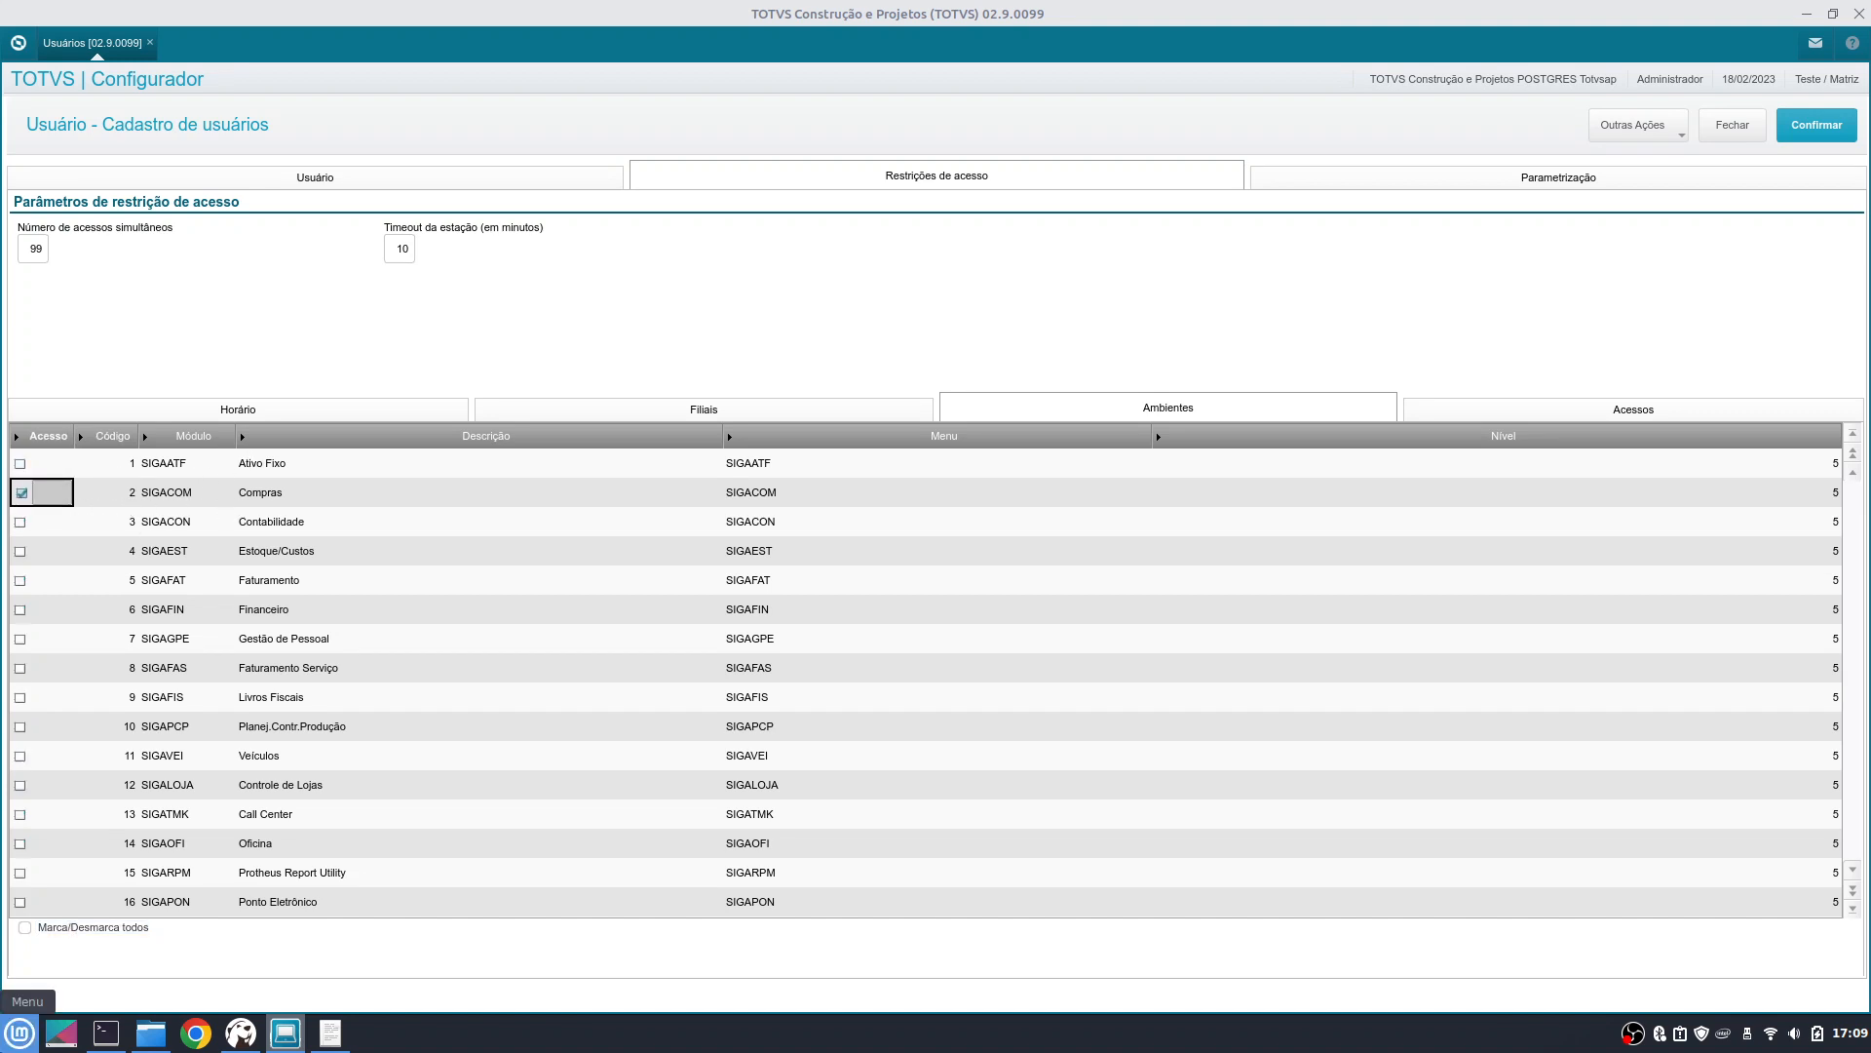
# - Check the SIGACOM menu lookup without changes and display the Acessos permission list
pyautogui.click(782, 501)
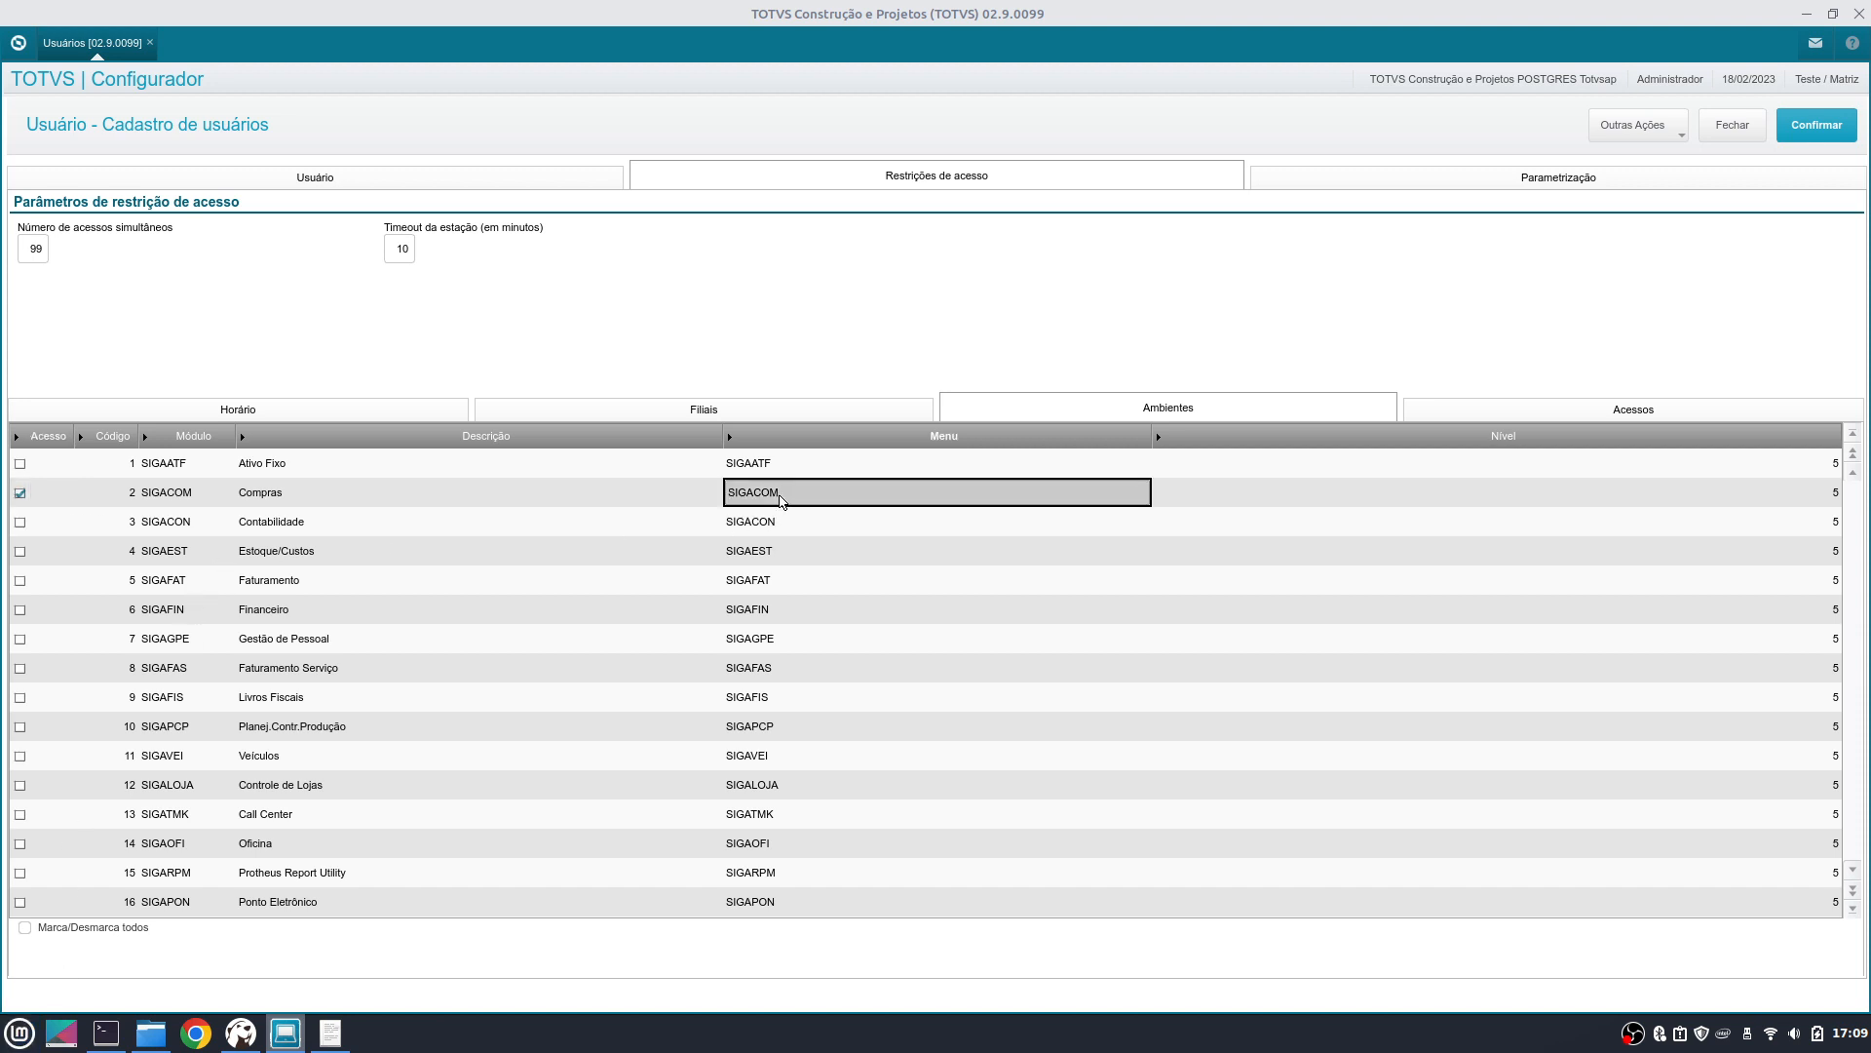
pyautogui.doubleClick(782, 501)
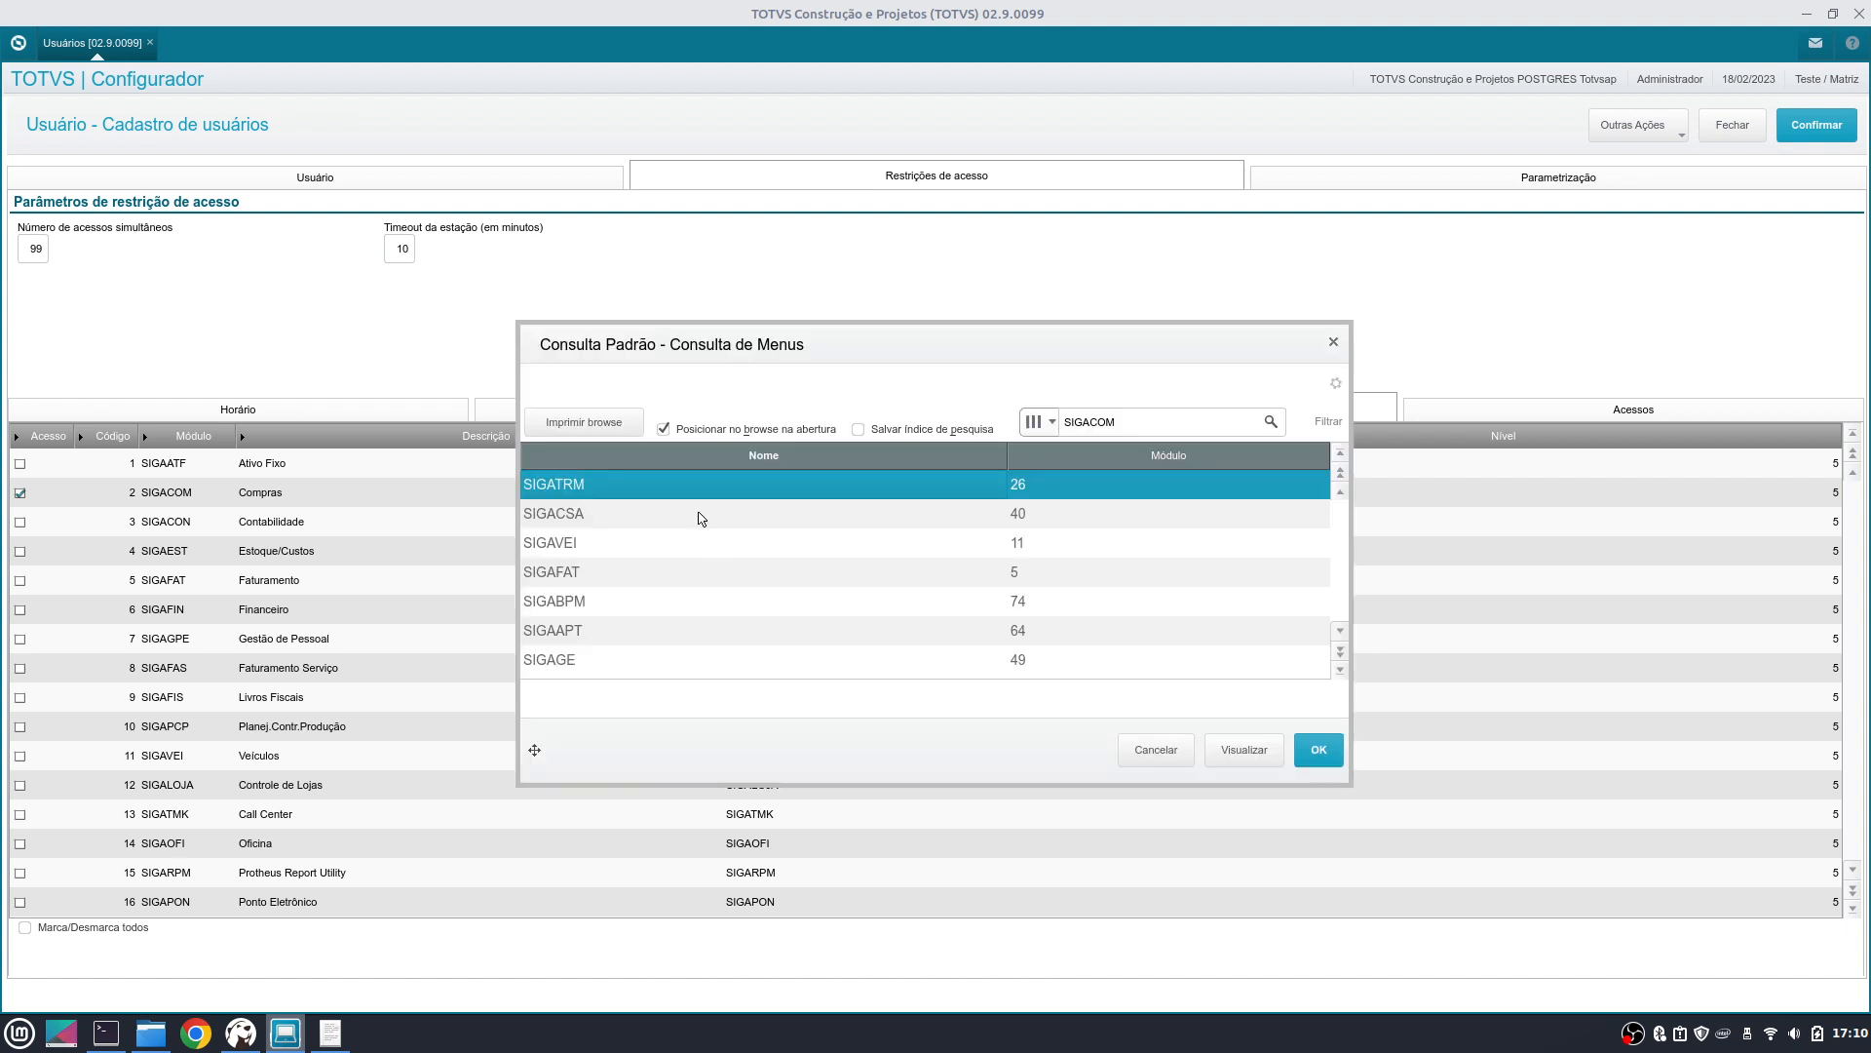
pyautogui.click(1333, 342)
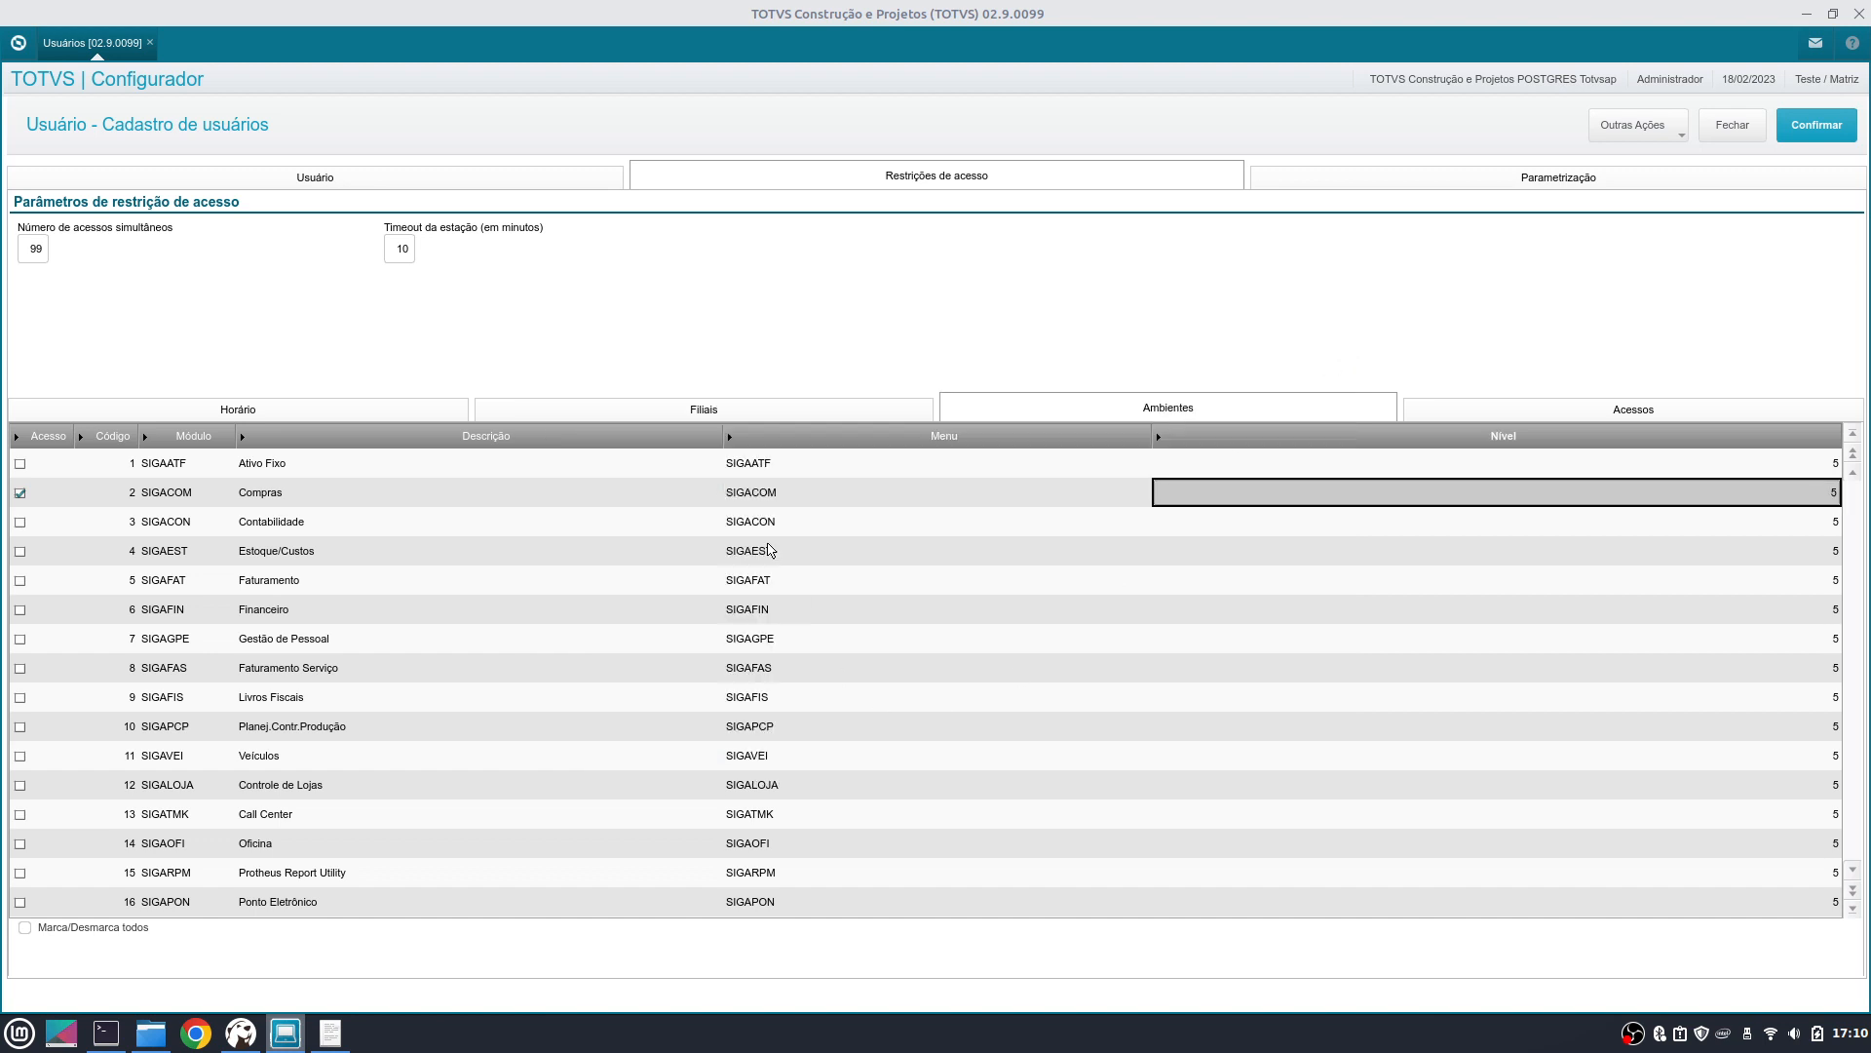
pyautogui.click(766, 496)
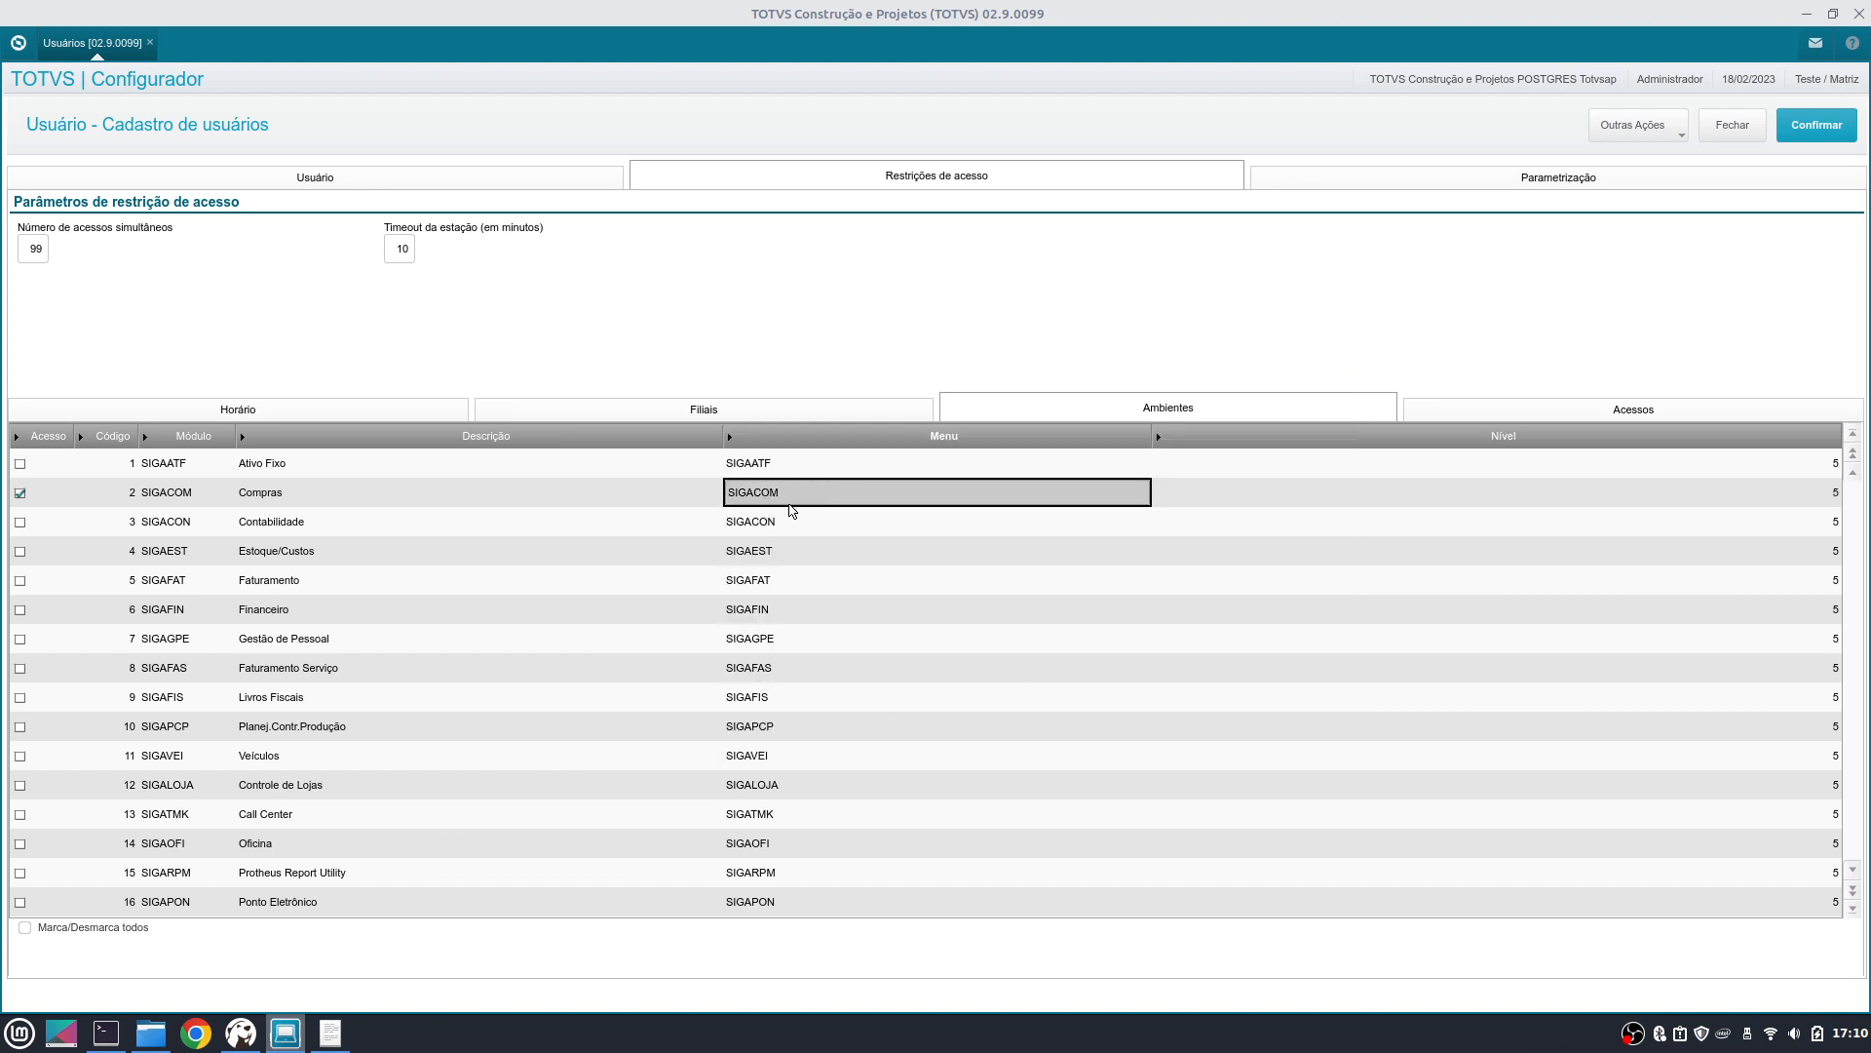
pyautogui.click(1661, 414)
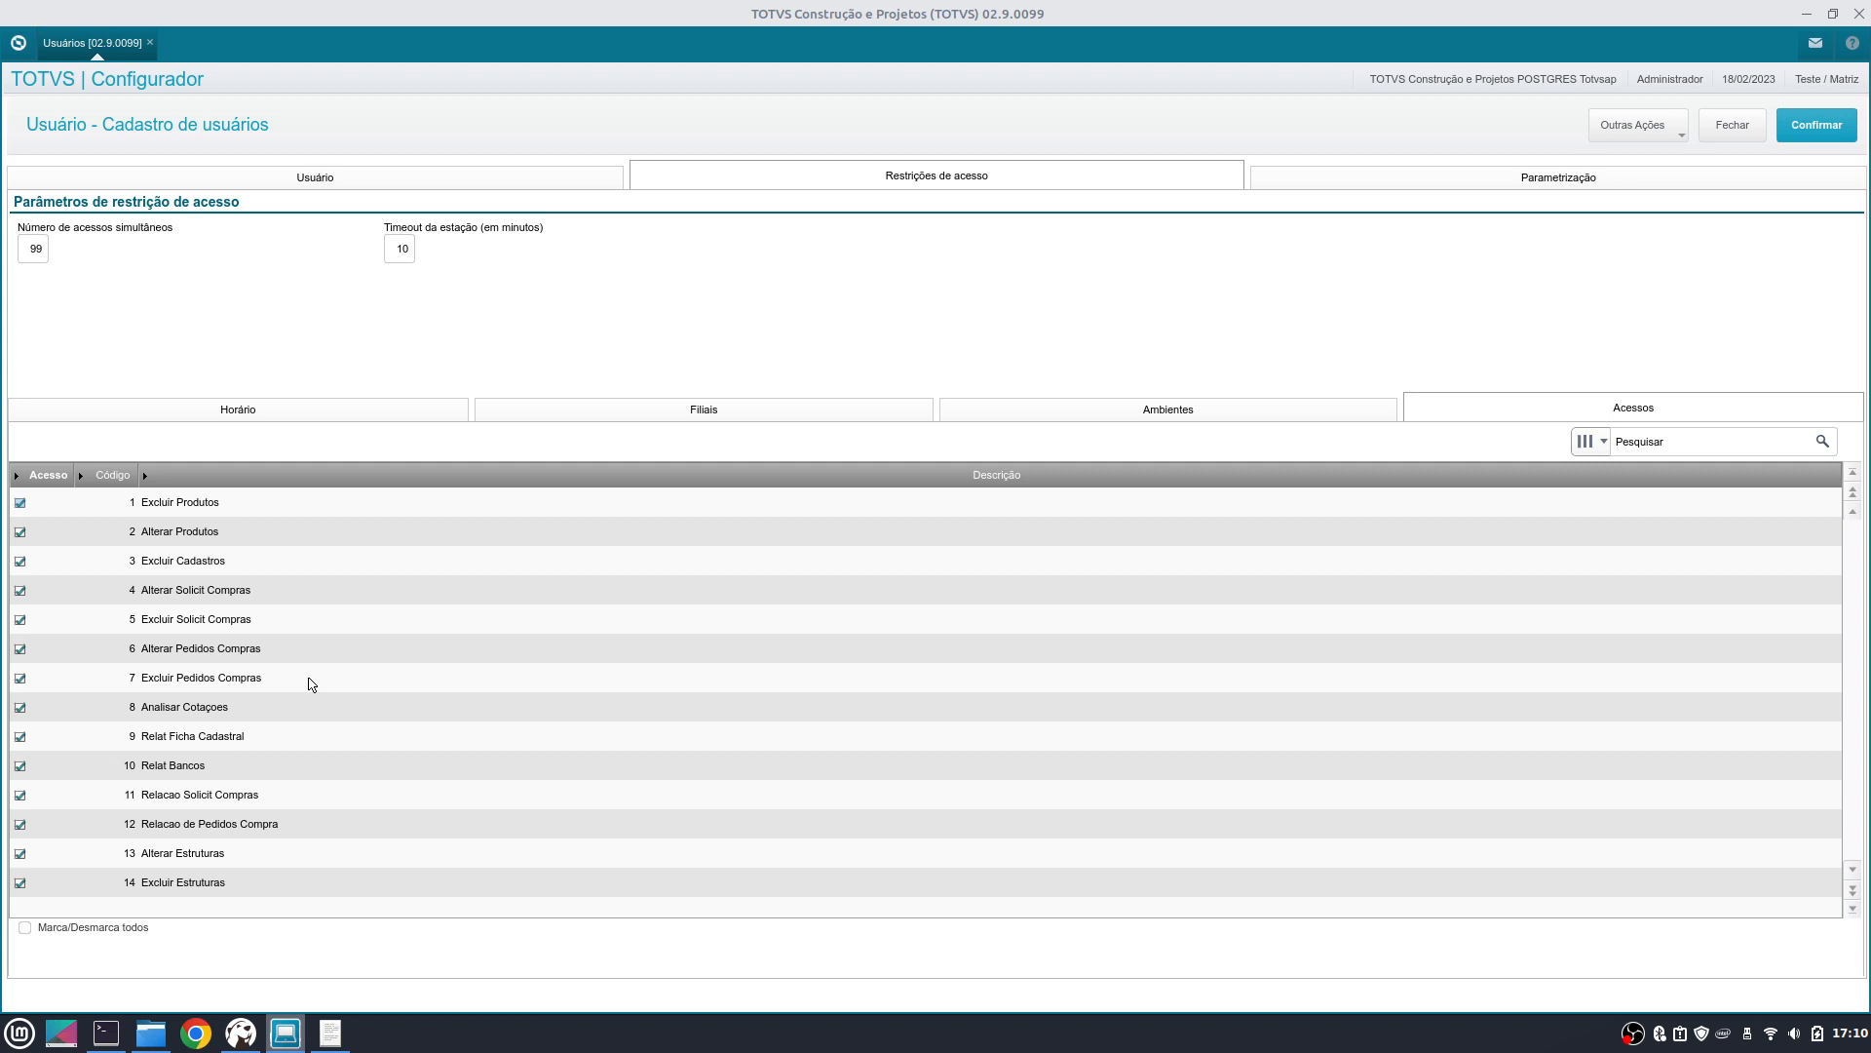
# - Page down the Acessos grid to rows 111 and 112 (Gerar Rel. em Disco Local / no Servidor)
pyautogui.click(1854, 891)
pyautogui.click(1855, 891)
pyautogui.click(1854, 891)
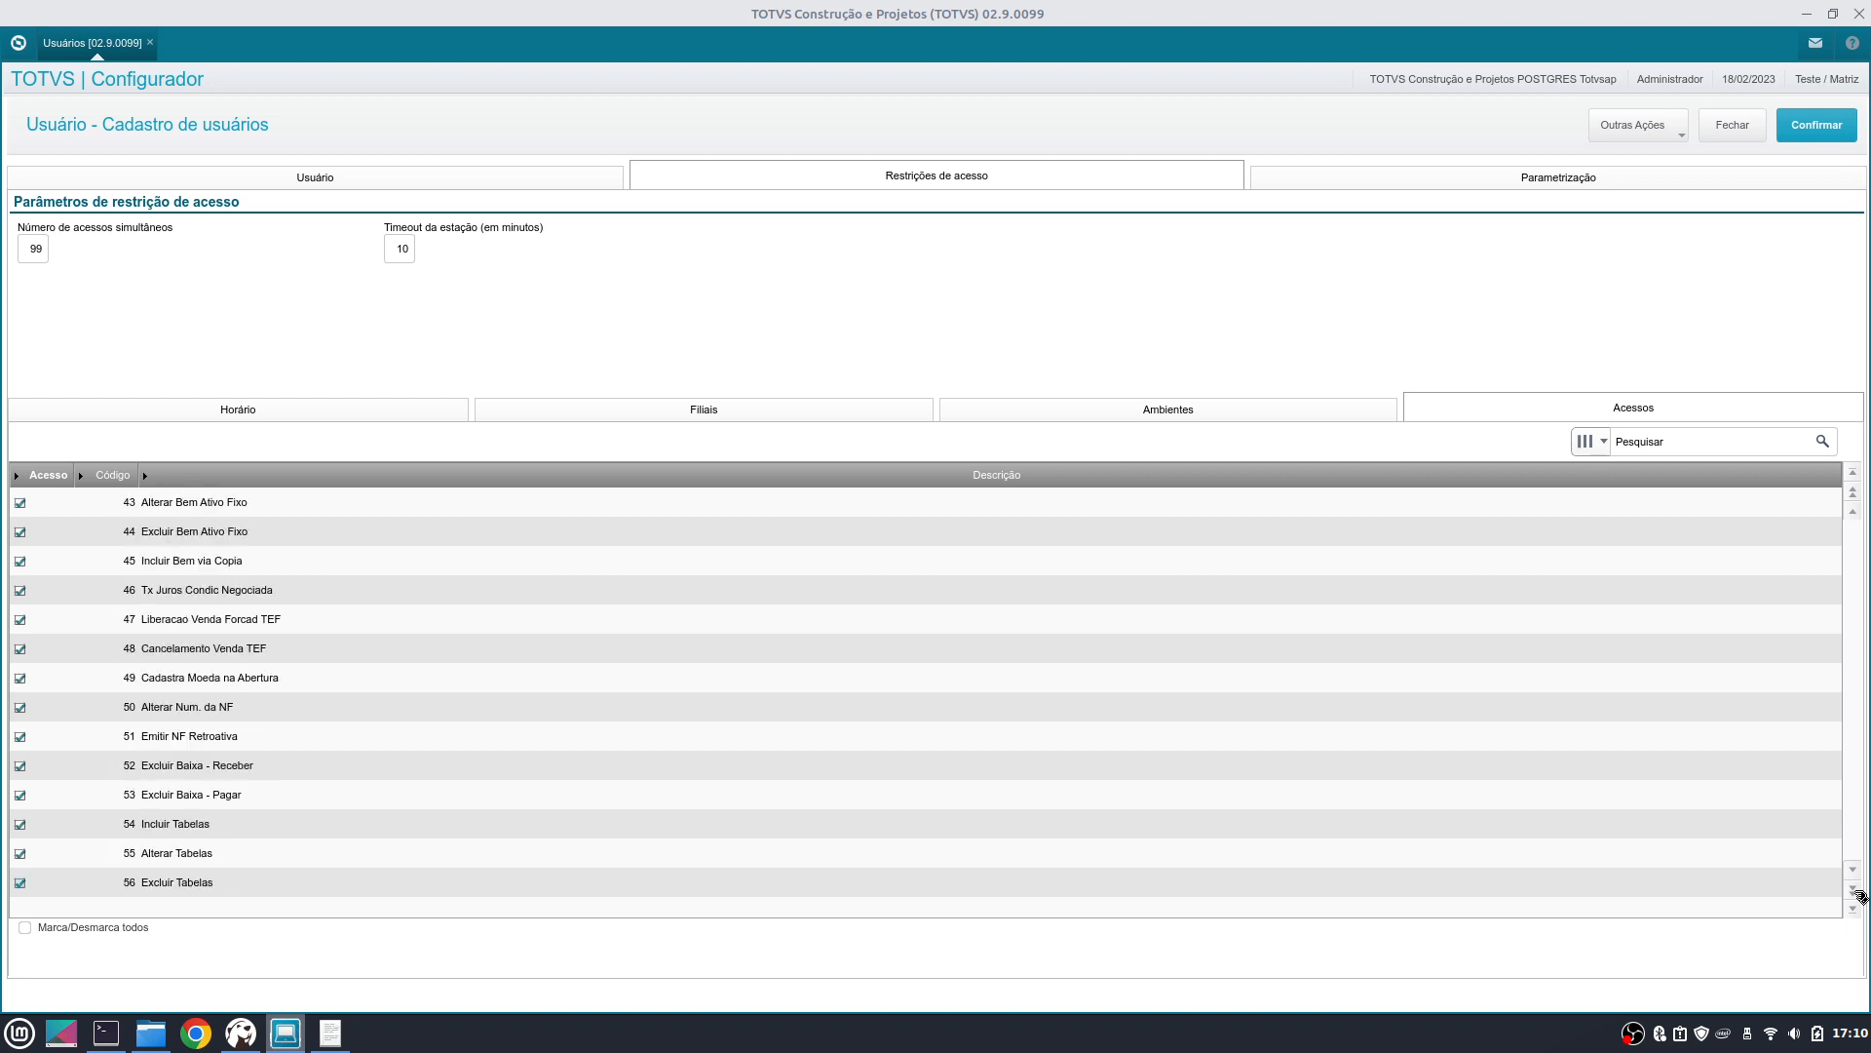
pyautogui.click(1855, 891)
pyautogui.click(1855, 891)
pyautogui.click(1855, 890)
pyautogui.click(1855, 891)
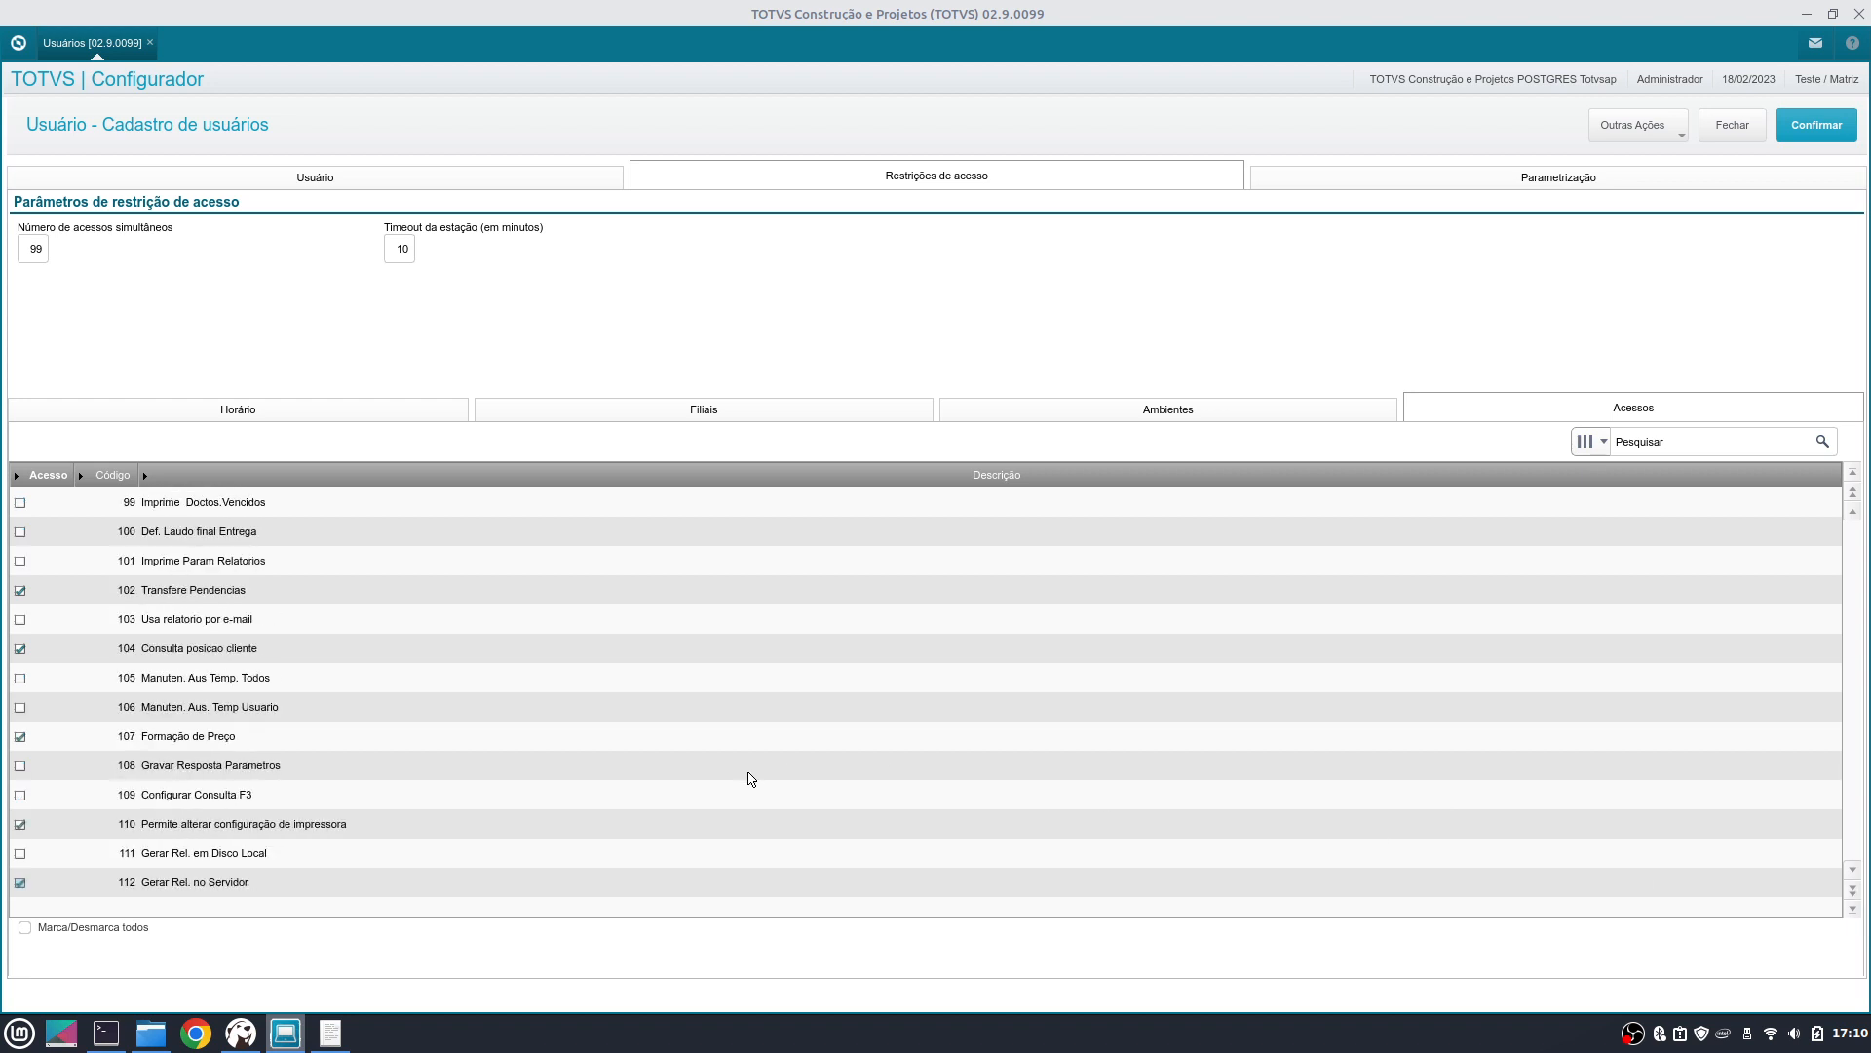
pyautogui.click(211, 883)
pyautogui.press('Down')
pyautogui.press('Down')
pyautogui.press('Down')
pyautogui.press('Down')
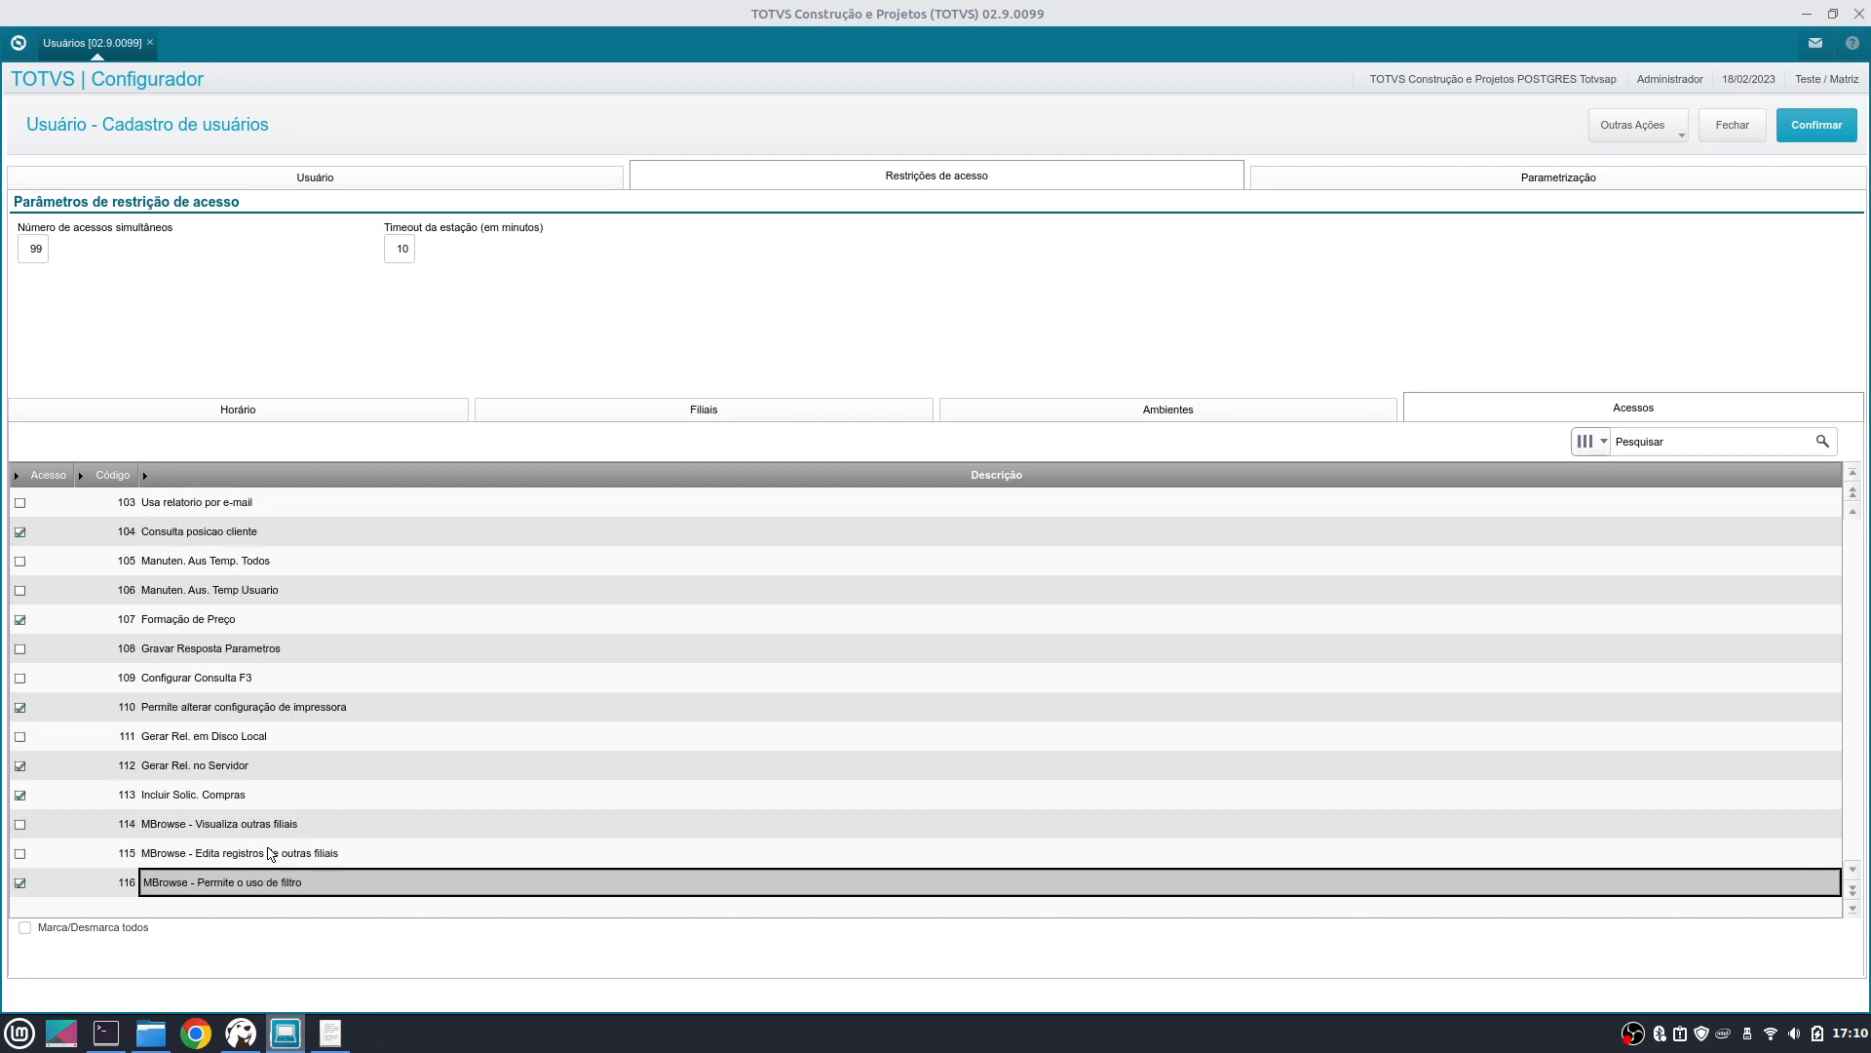
pyautogui.click(208, 766)
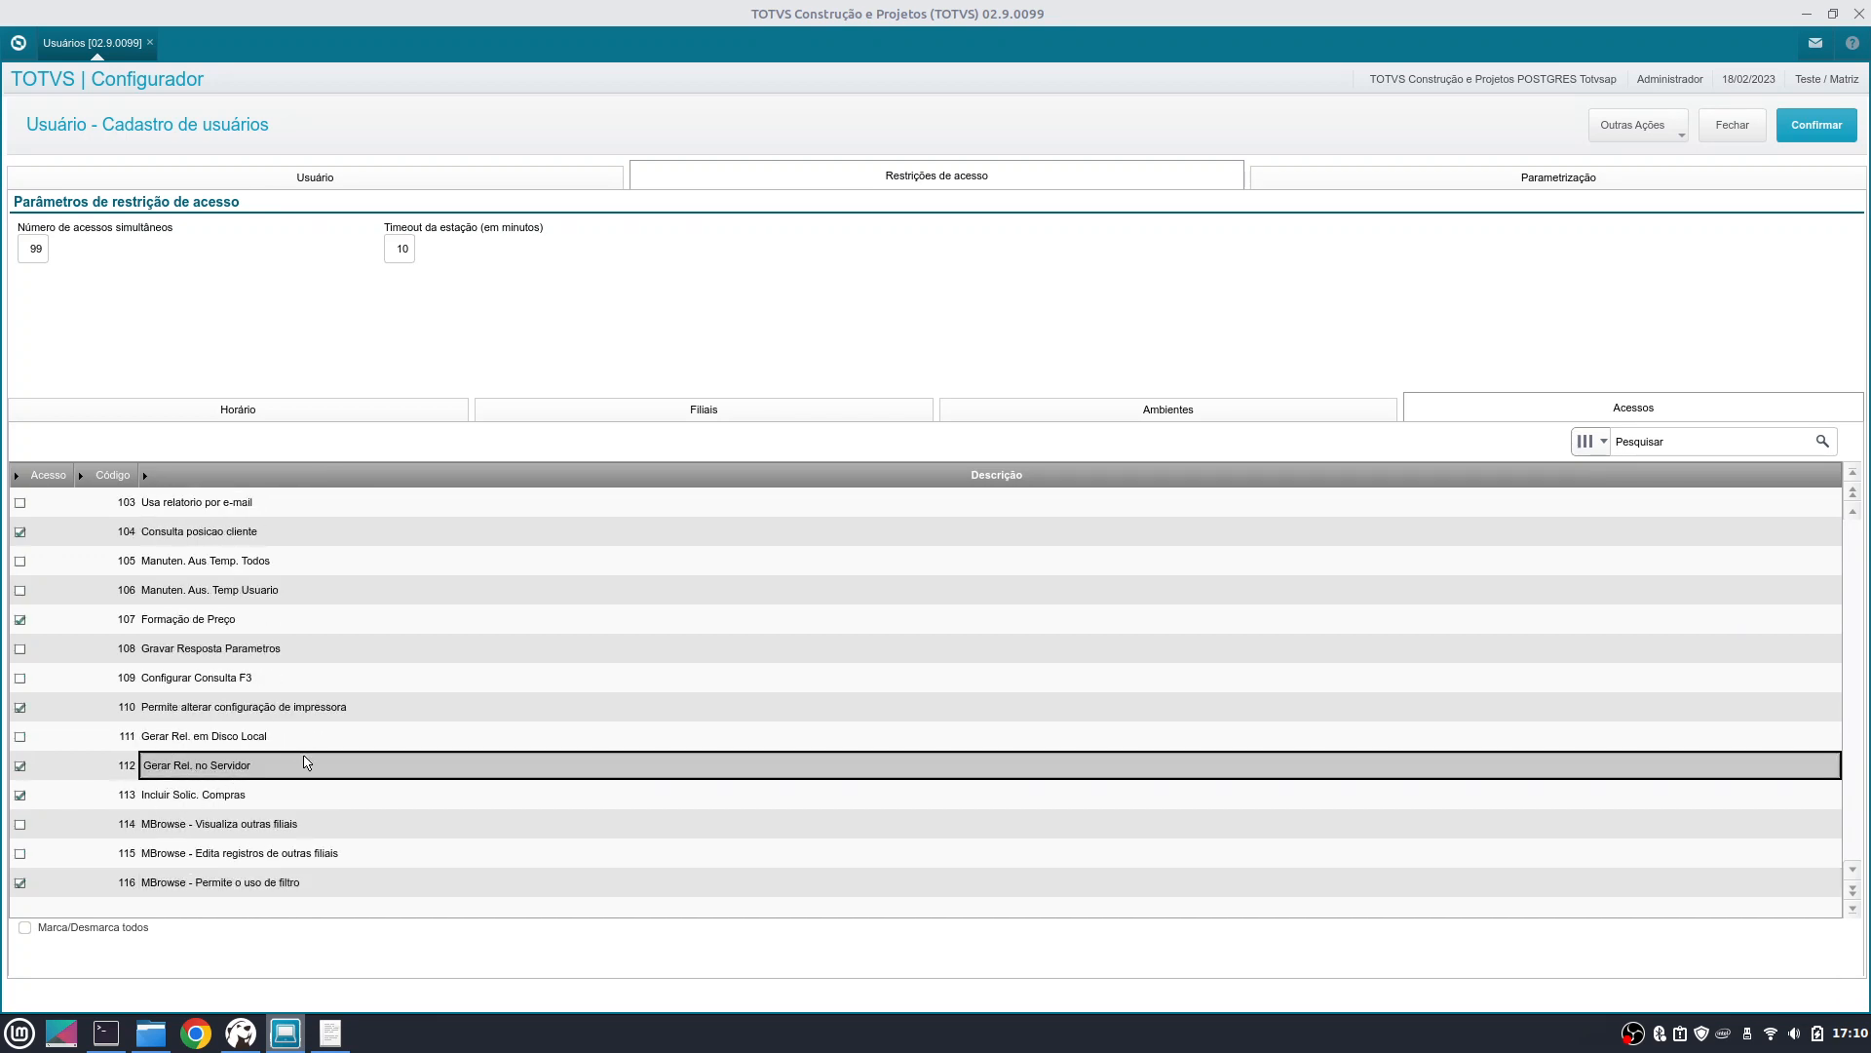
# - Tick access 111 Gerar Rel. em Disco Local, untick 112, then select rows 114 and 115
pyautogui.click(30, 744)
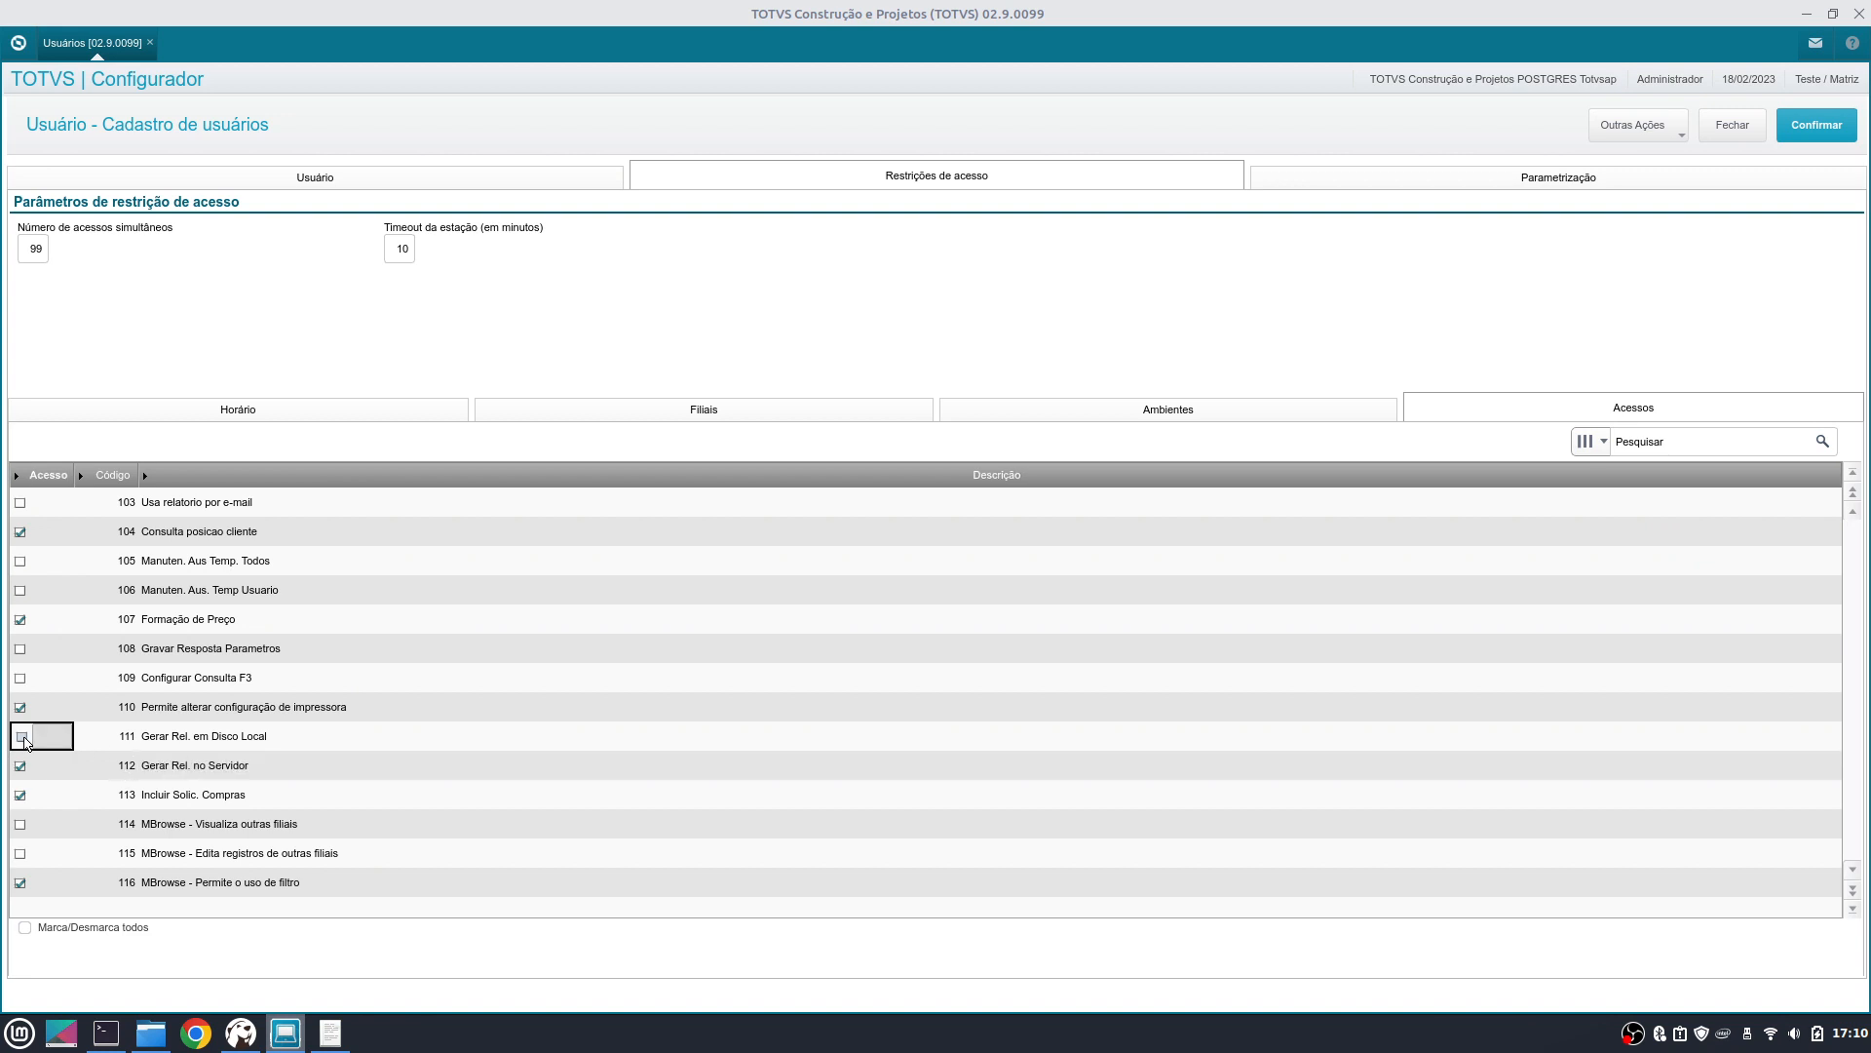
pyautogui.click(44, 770)
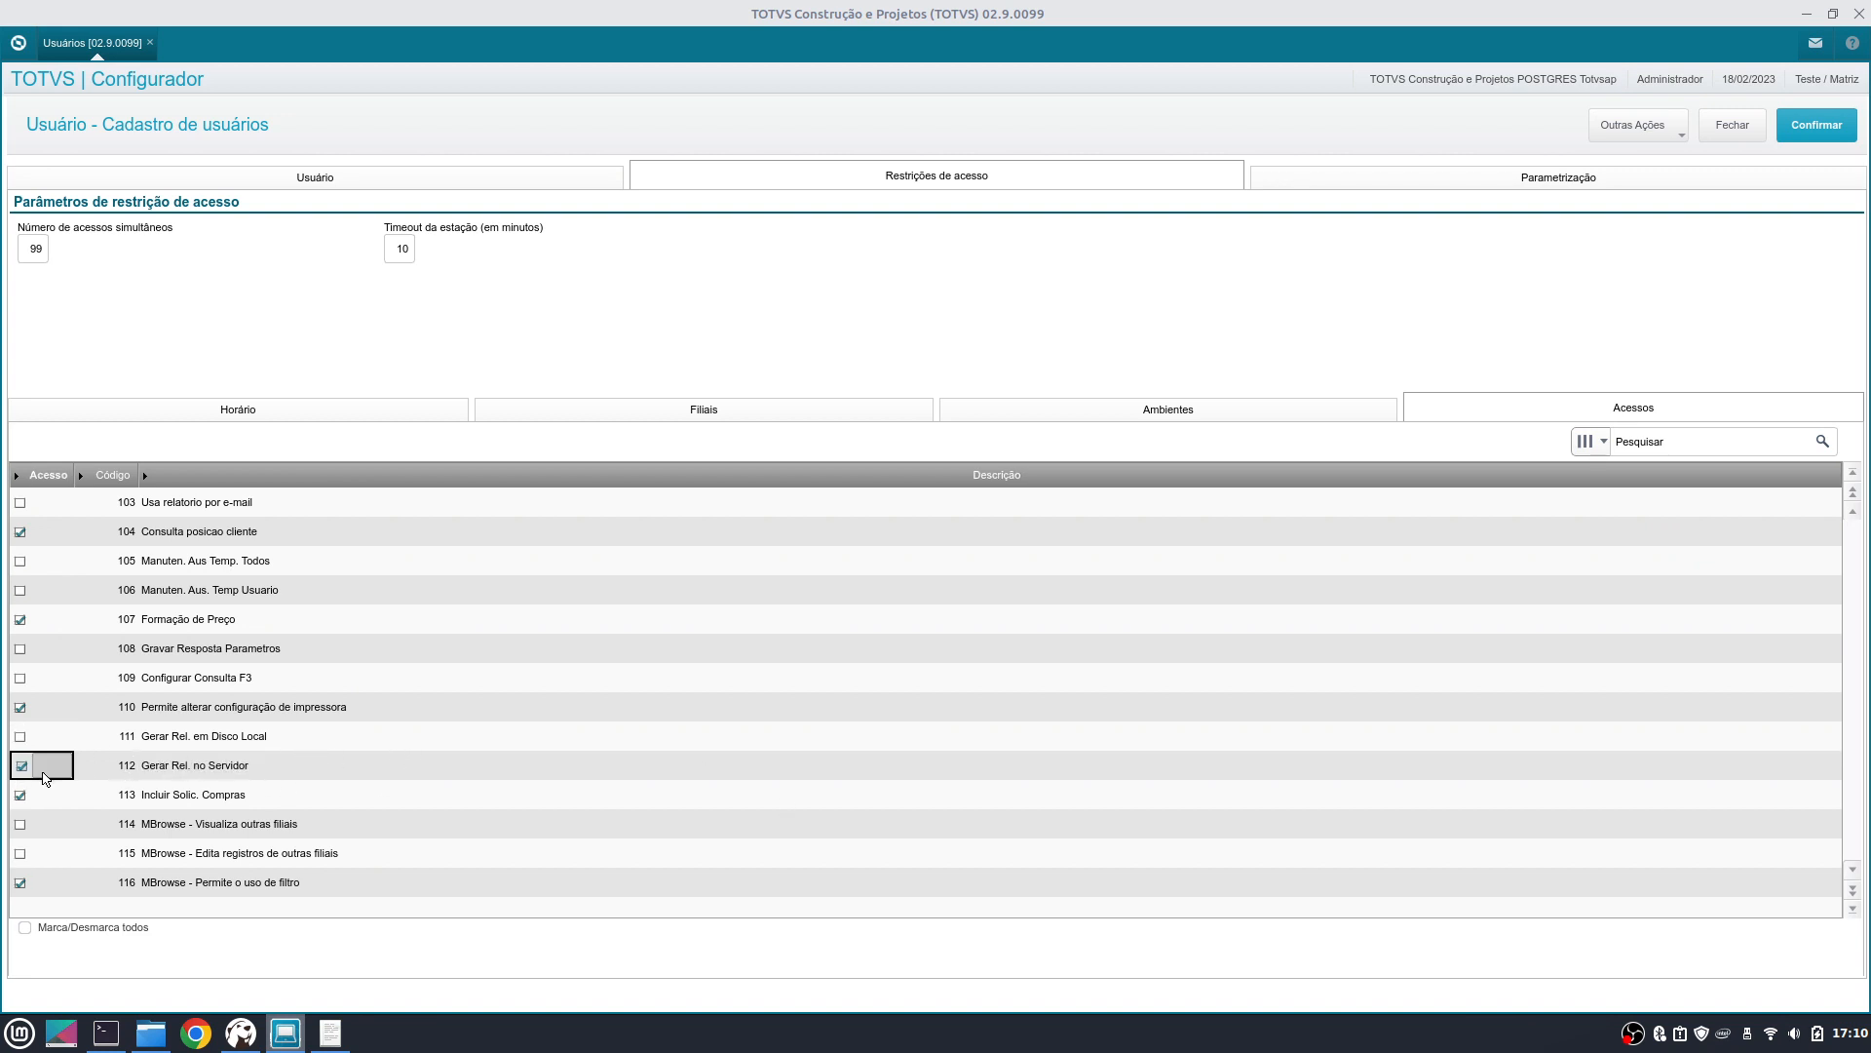
pyautogui.click(23, 739)
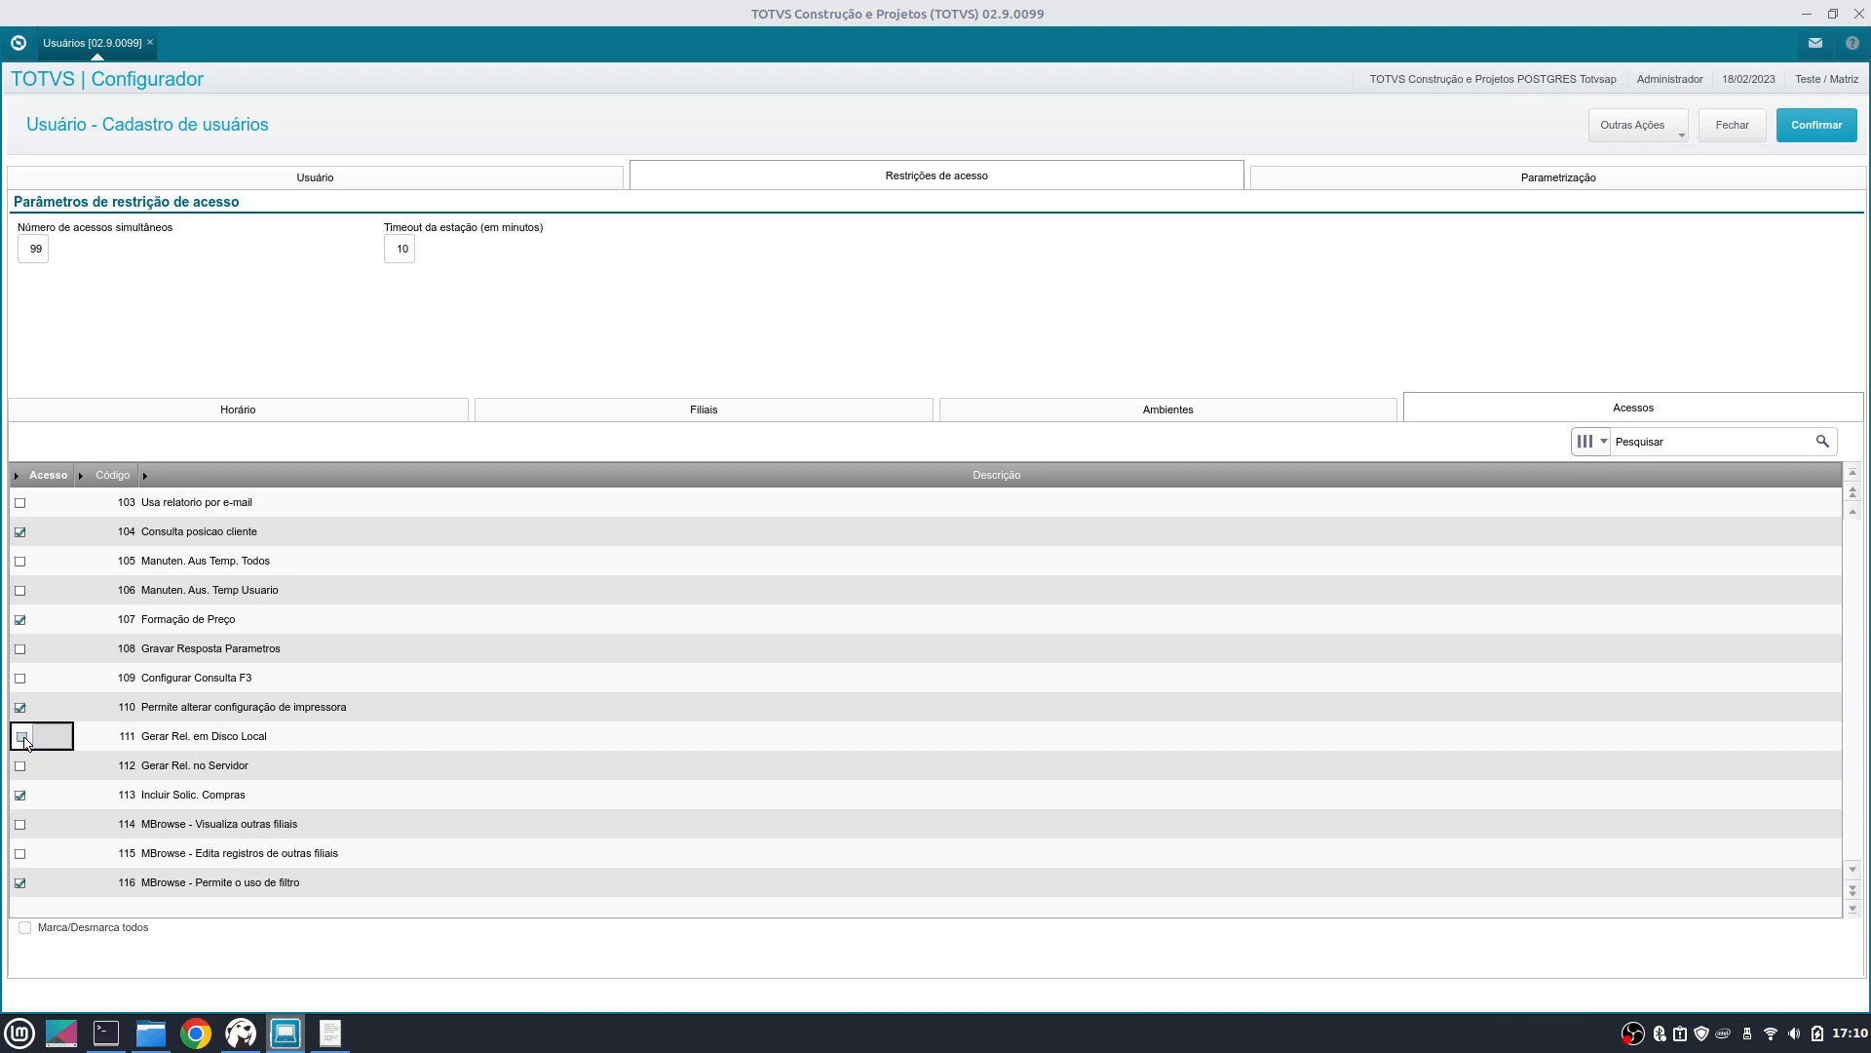
pyautogui.click(131, 819)
pyautogui.click(130, 846)
pyautogui.scroll(-7, 201, 791)
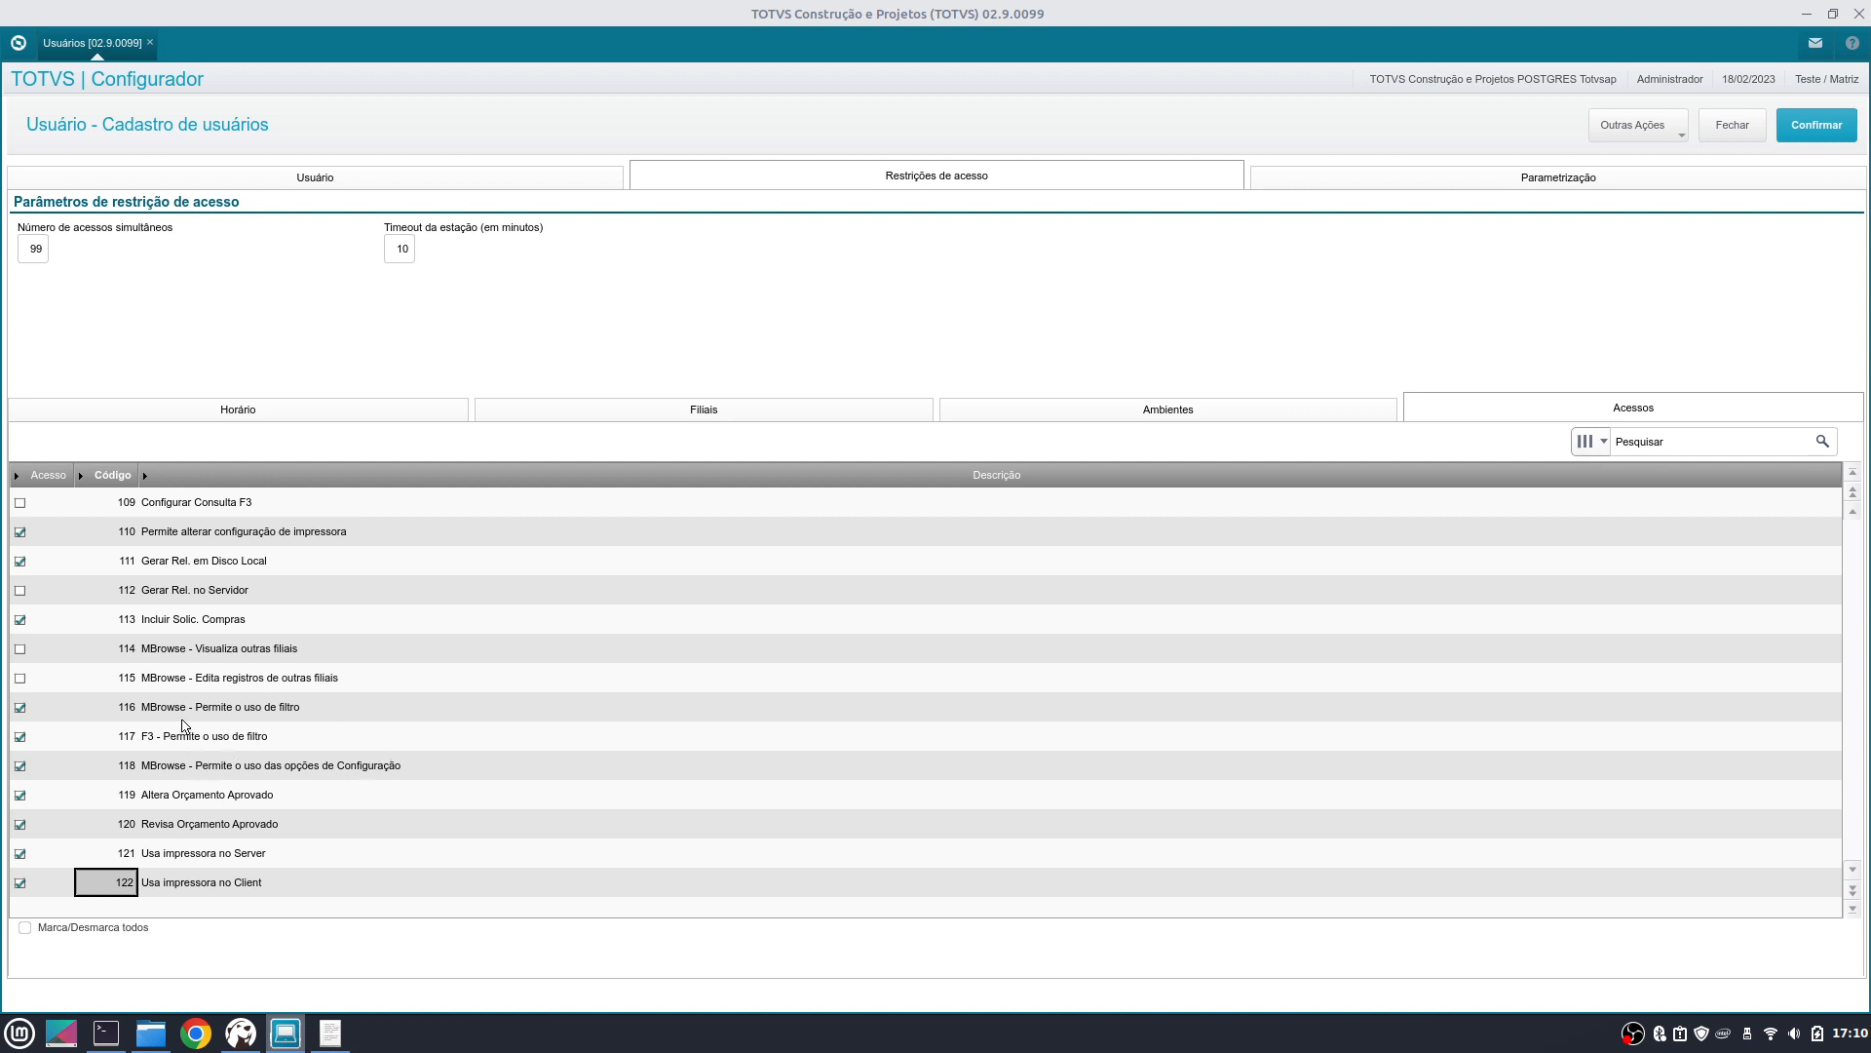
pyautogui.click(235, 679)
pyautogui.click(234, 650)
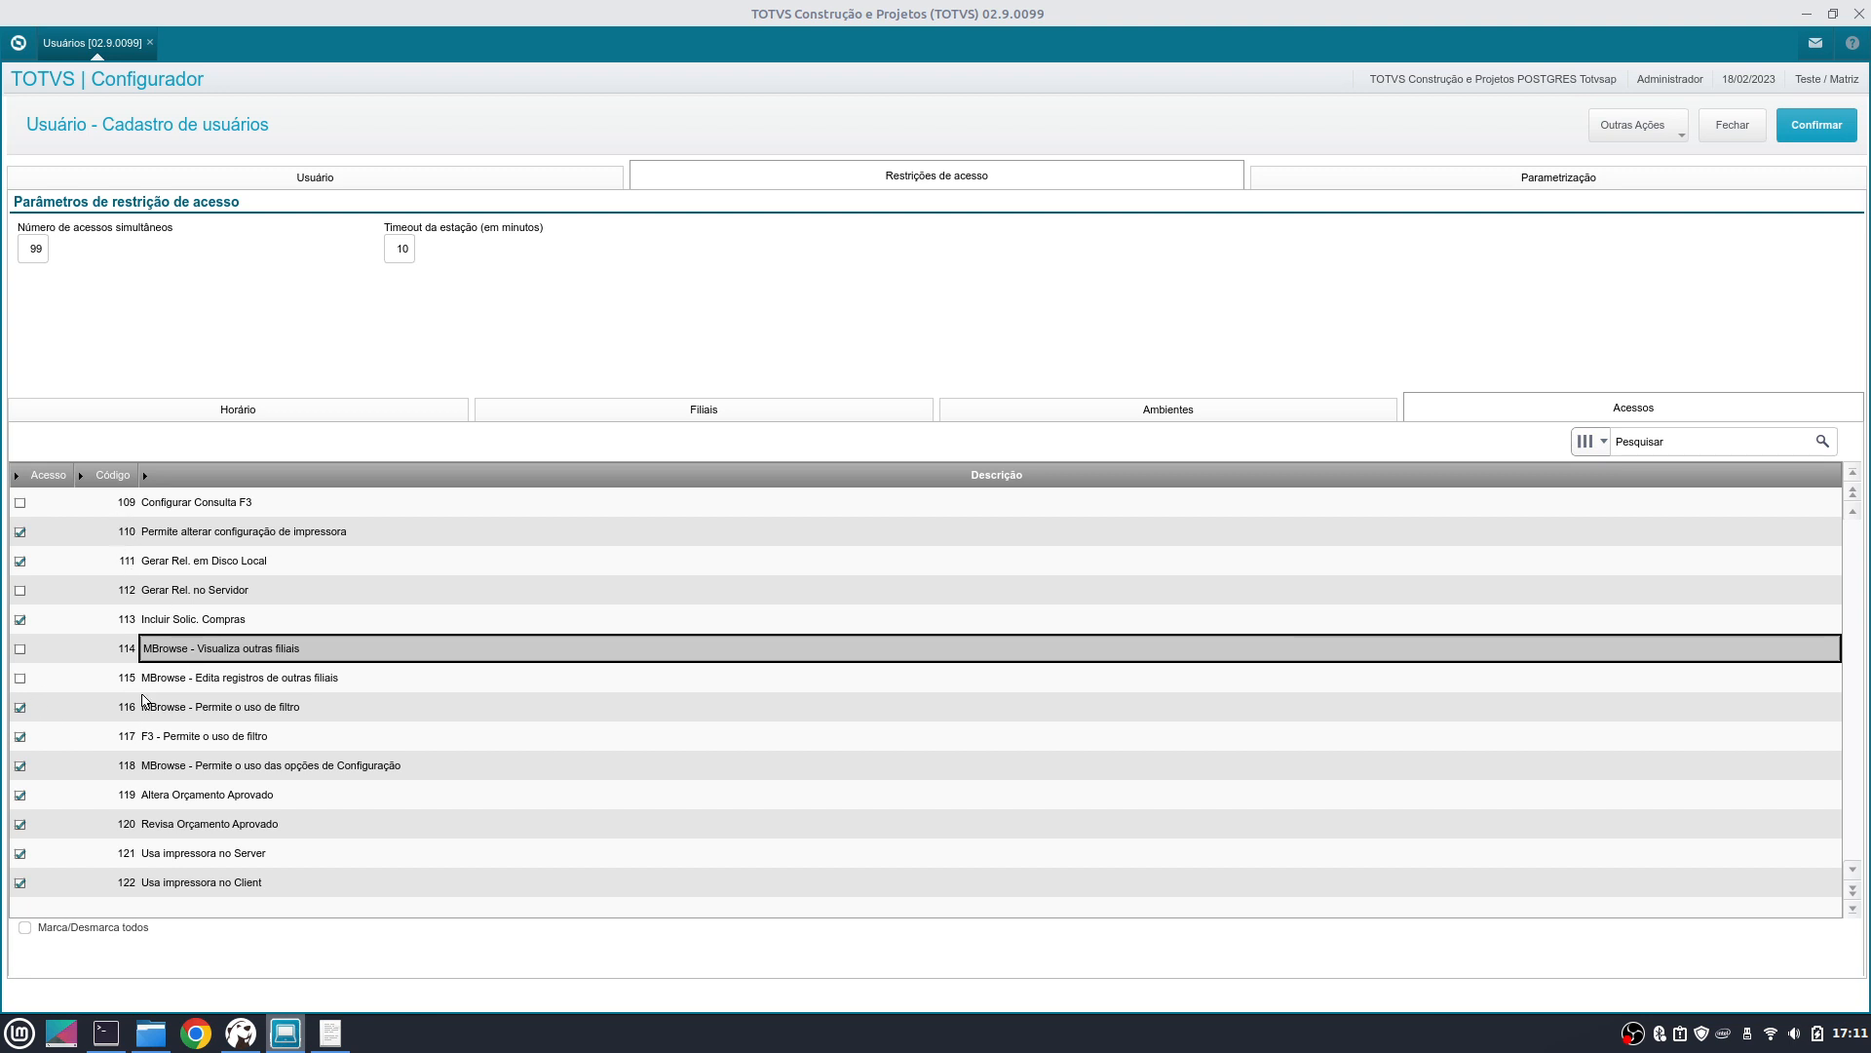
# - Tick Marca/Desmarca todos to grant every access, then move up the list toward rows 171–172
pyautogui.click(103, 930)
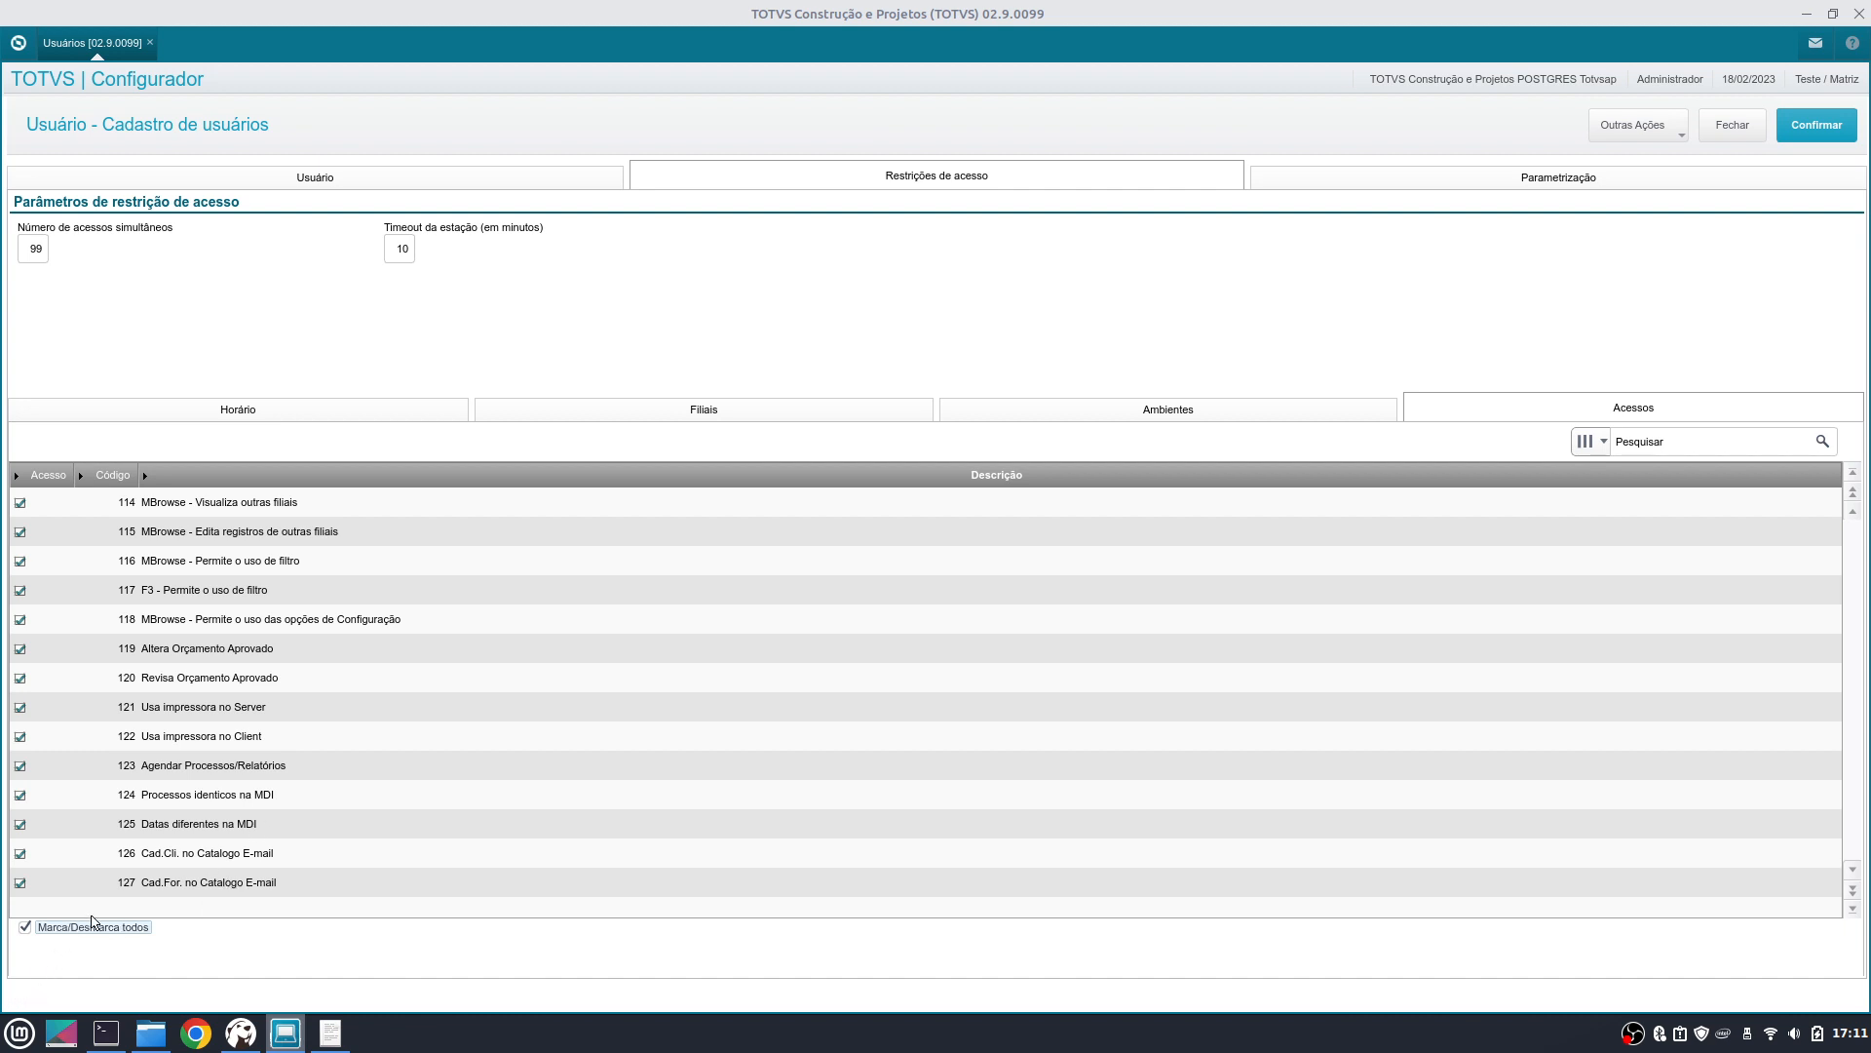
pyautogui.click(1855, 907)
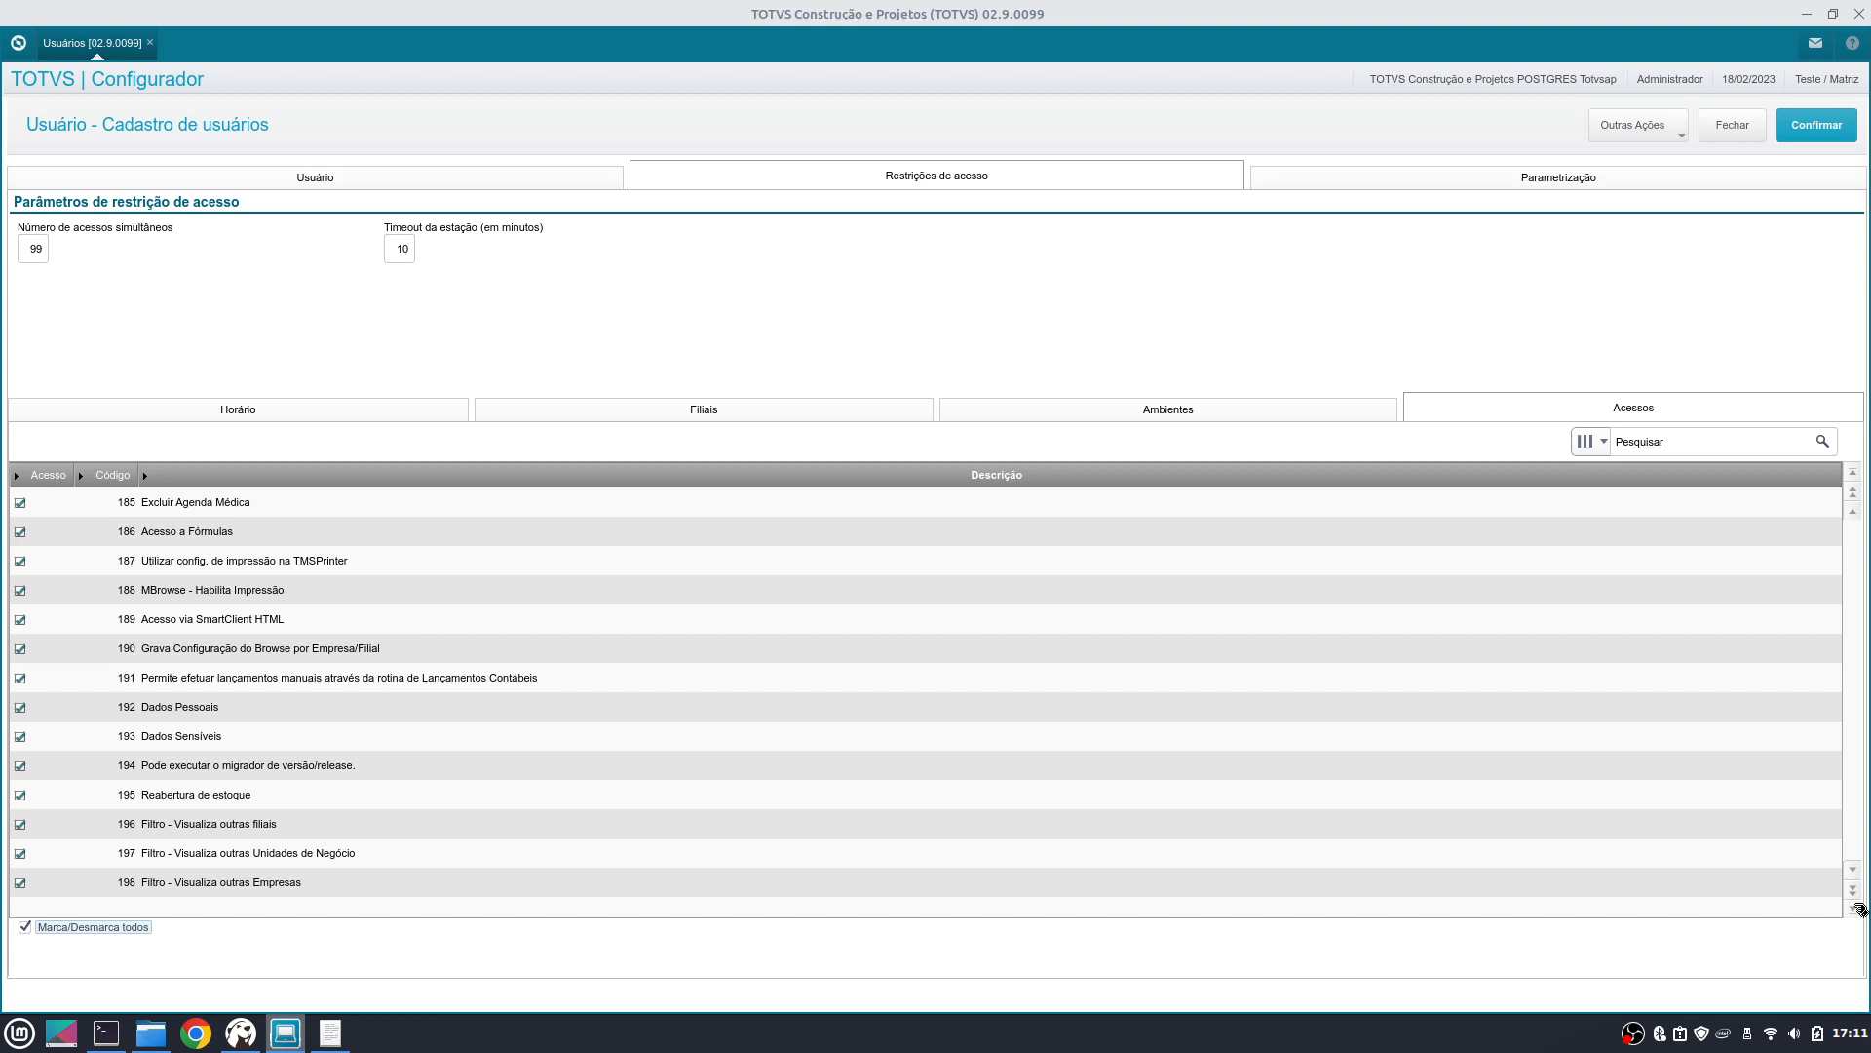
pyautogui.click(247, 877)
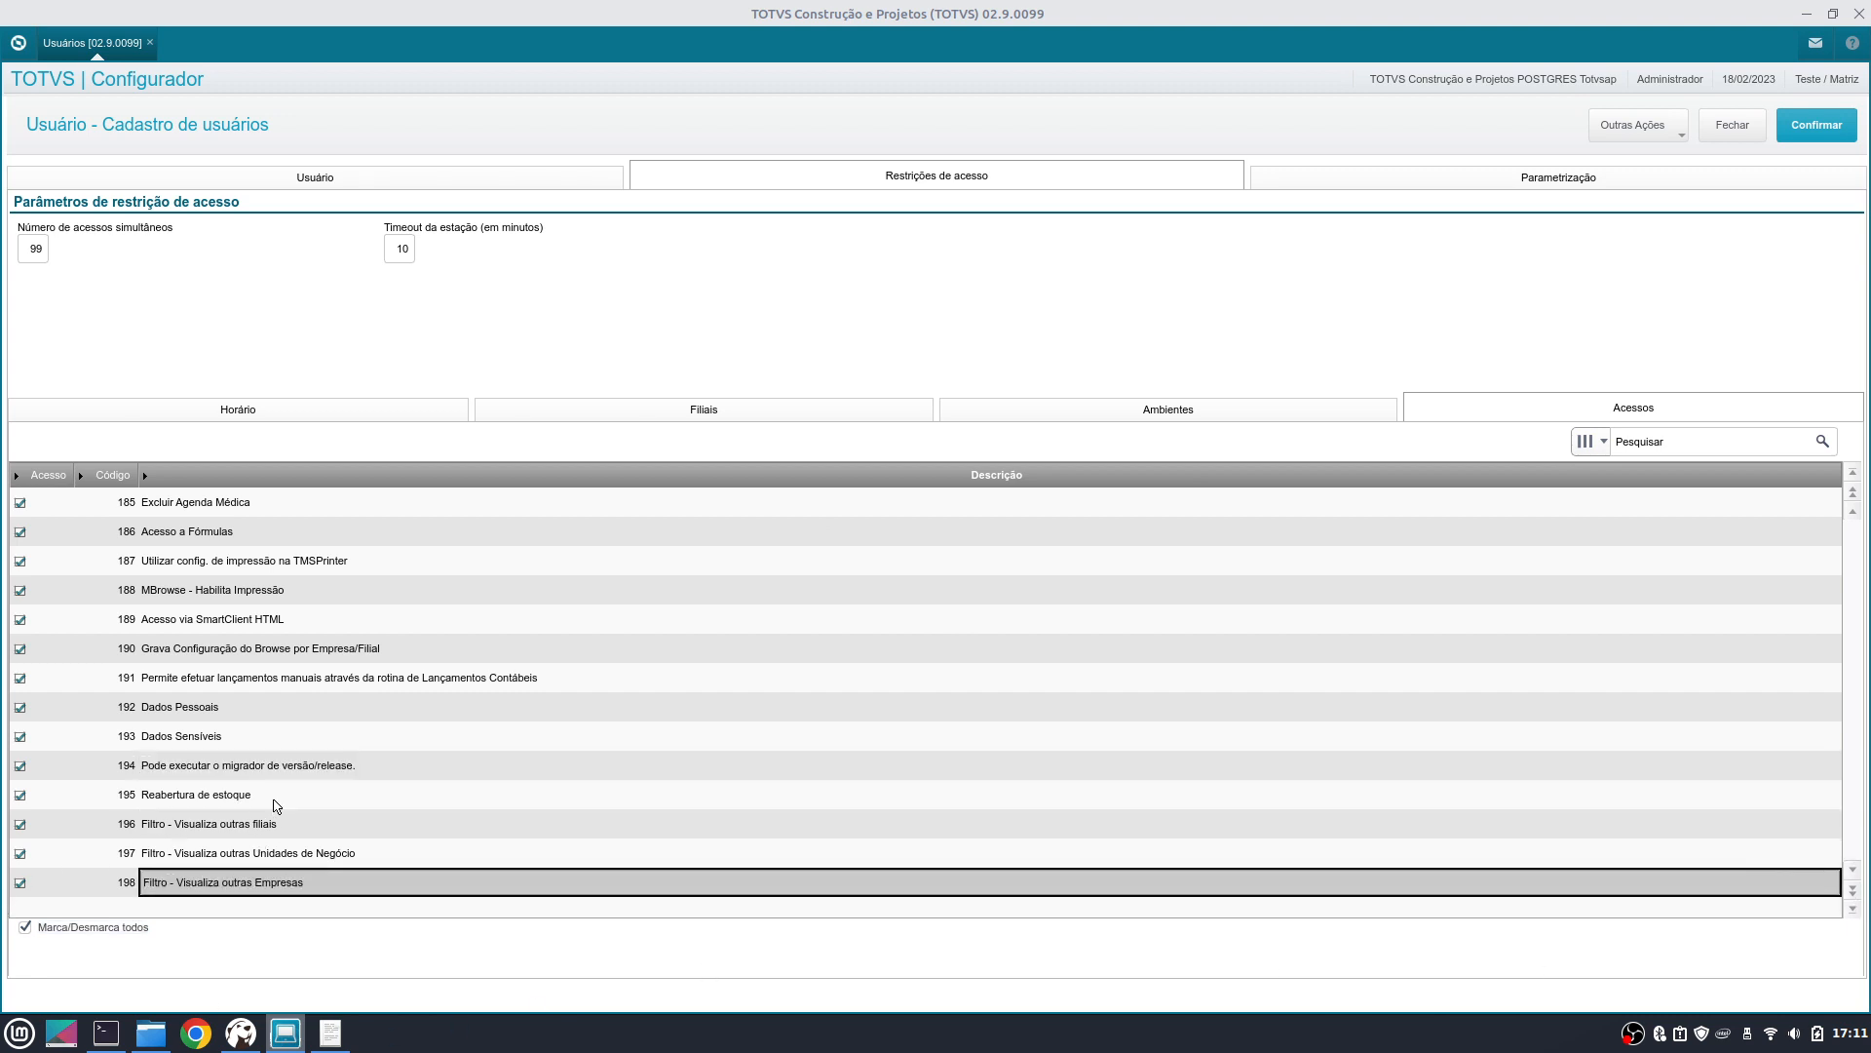
pyautogui.press('Up')
pyautogui.press('Up')
pyautogui.press('Up')
pyautogui.press('Up')
pyautogui.press('Up')
pyautogui.press('Up')
pyautogui.press('Up')
pyautogui.press('Up')
pyautogui.press('Up')
pyautogui.press('Up')
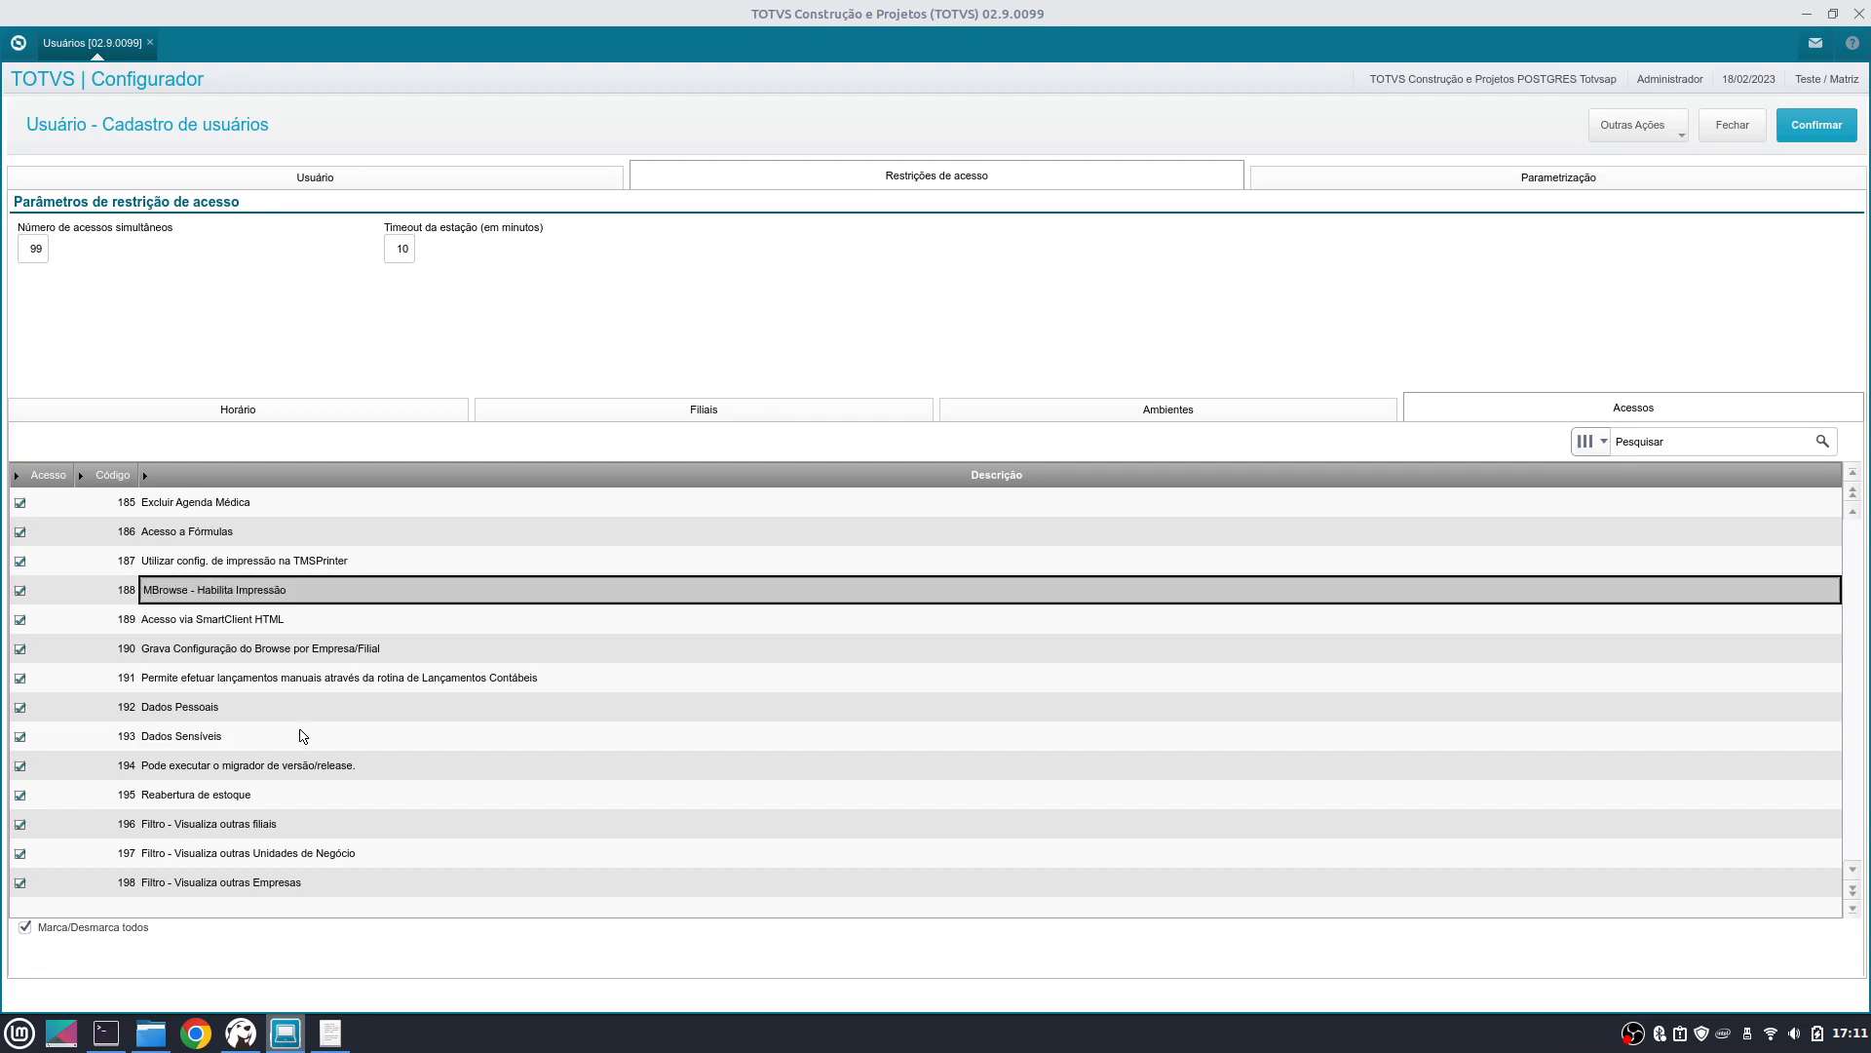
pyautogui.scroll(-3, 304, 735)
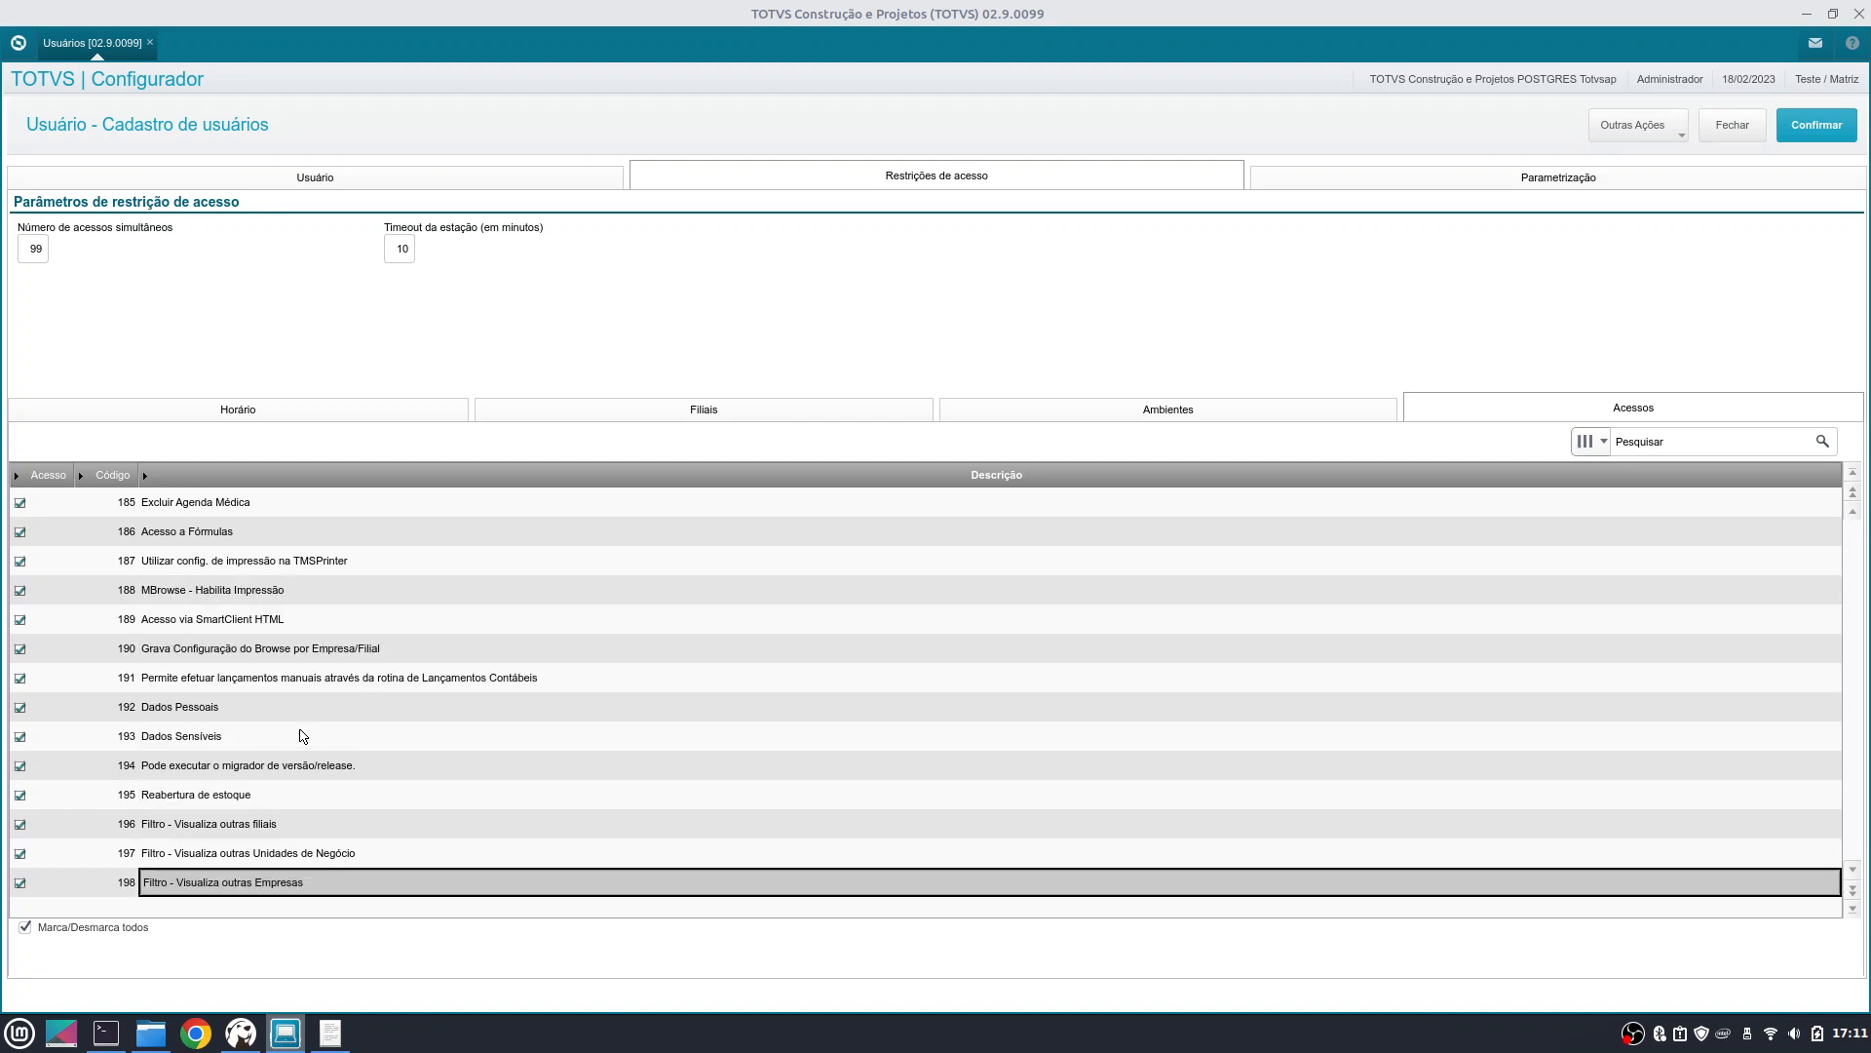
pyautogui.scroll(1, 303, 736)
pyautogui.press('Down')
pyautogui.press('Down')
pyautogui.press('Down')
pyautogui.press('Up')
pyautogui.press('Up')
pyautogui.press('Up')
pyautogui.press('Up')
pyautogui.press('Up')
pyautogui.press('Up')
pyautogui.press('Up')
pyautogui.press('Up')
pyautogui.press('Up')
pyautogui.press('Up')
pyautogui.press('Up')
pyautogui.press('Up')
pyautogui.press('Up')
pyautogui.press('Up')
pyautogui.press('Up')
pyautogui.press('Up')
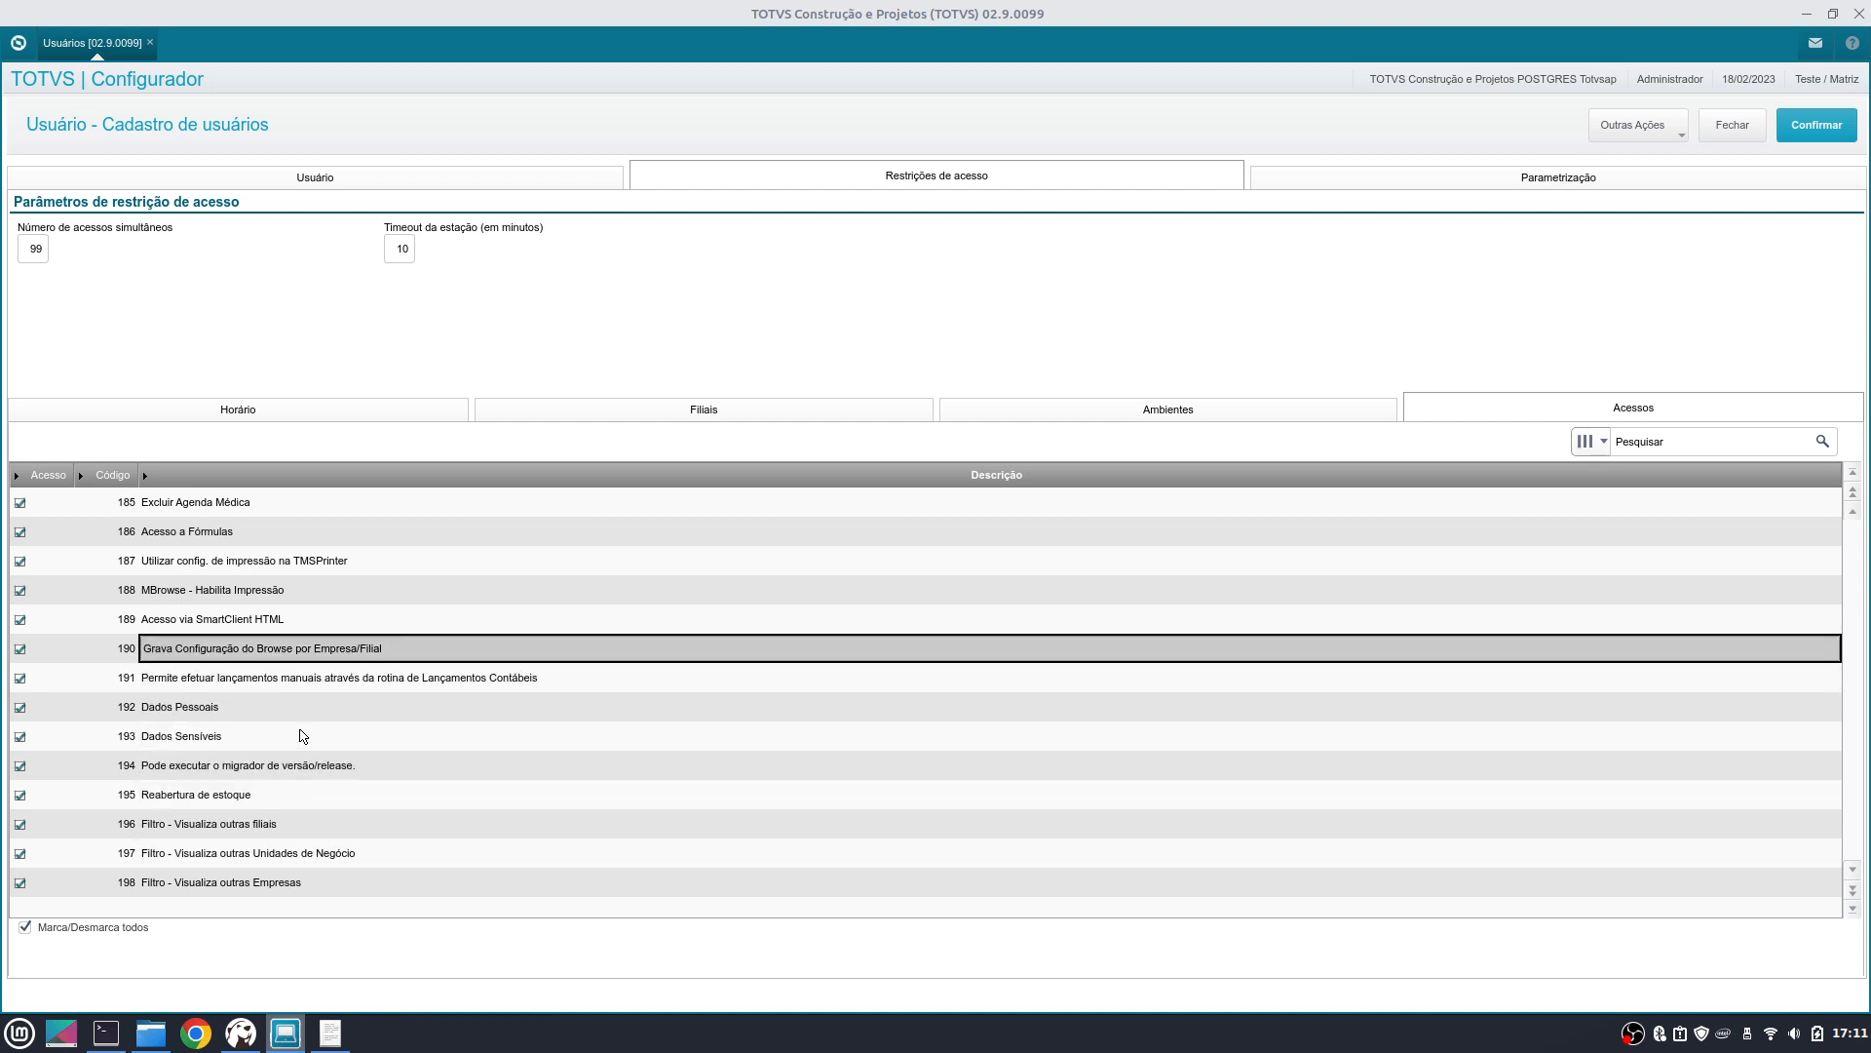
pyautogui.press('Up')
pyautogui.press('Up')
pyautogui.press('Up')
pyautogui.press('Up')
pyautogui.press('Up')
pyautogui.press('Up')
pyautogui.press('Up')
pyautogui.press('Up')
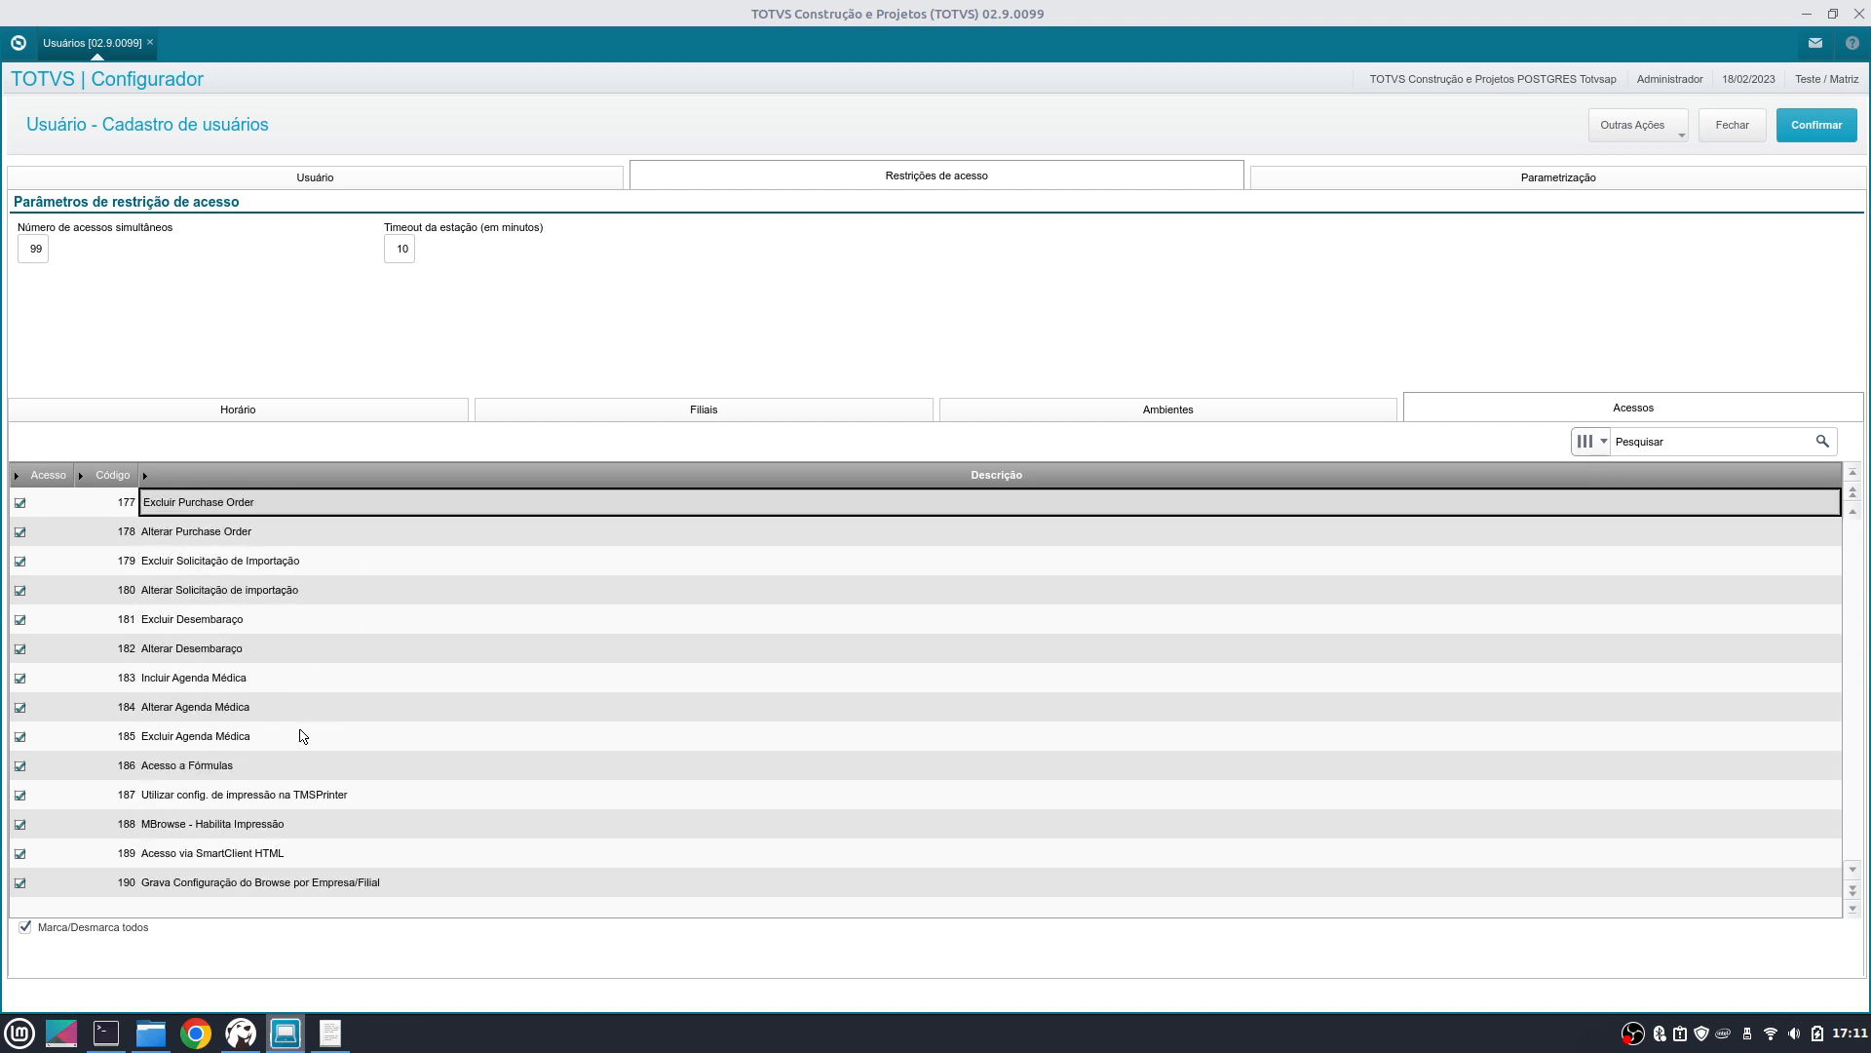
pyautogui.press('Up')
pyautogui.press('Up')
pyautogui.press('Up')
pyautogui.press('Up')
pyautogui.press('Up')
pyautogui.press('Up')
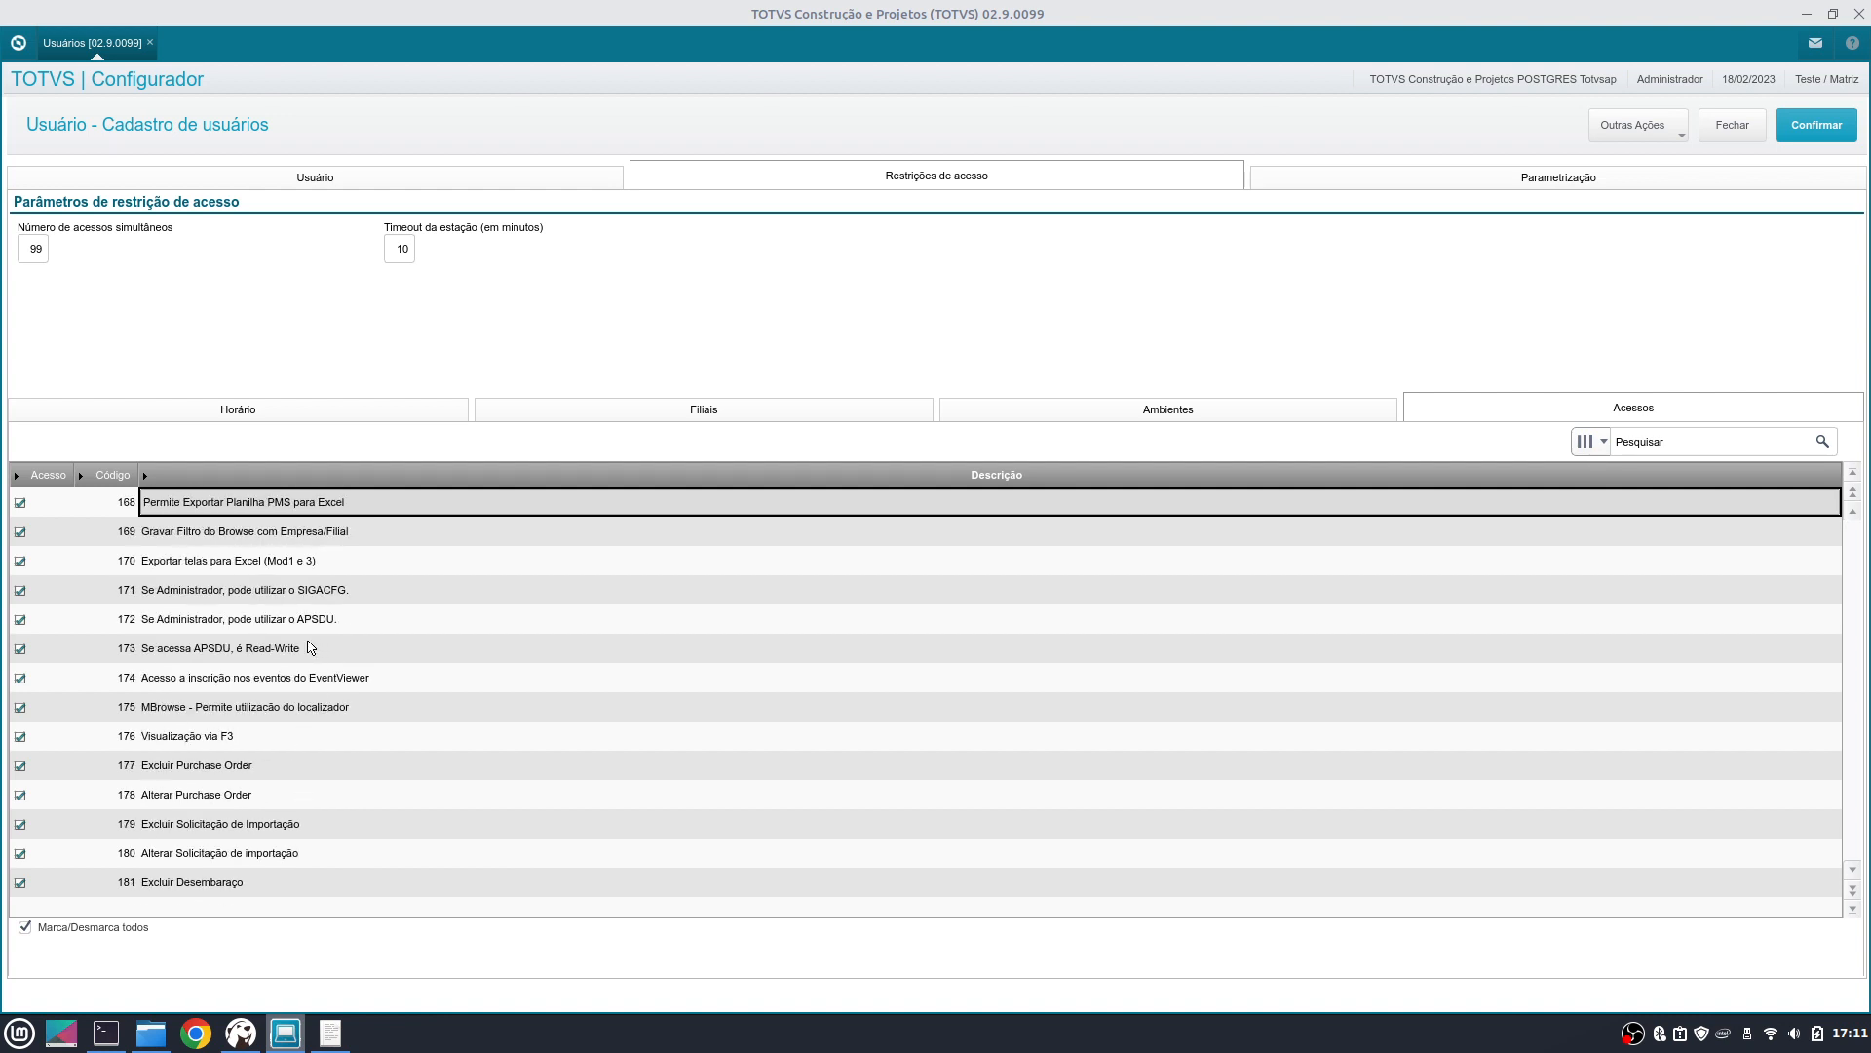
# - Select rows 171 (SIGACFG for administrators) and 172 (APSDU for administrators) in the access grid
pyautogui.click(149, 599)
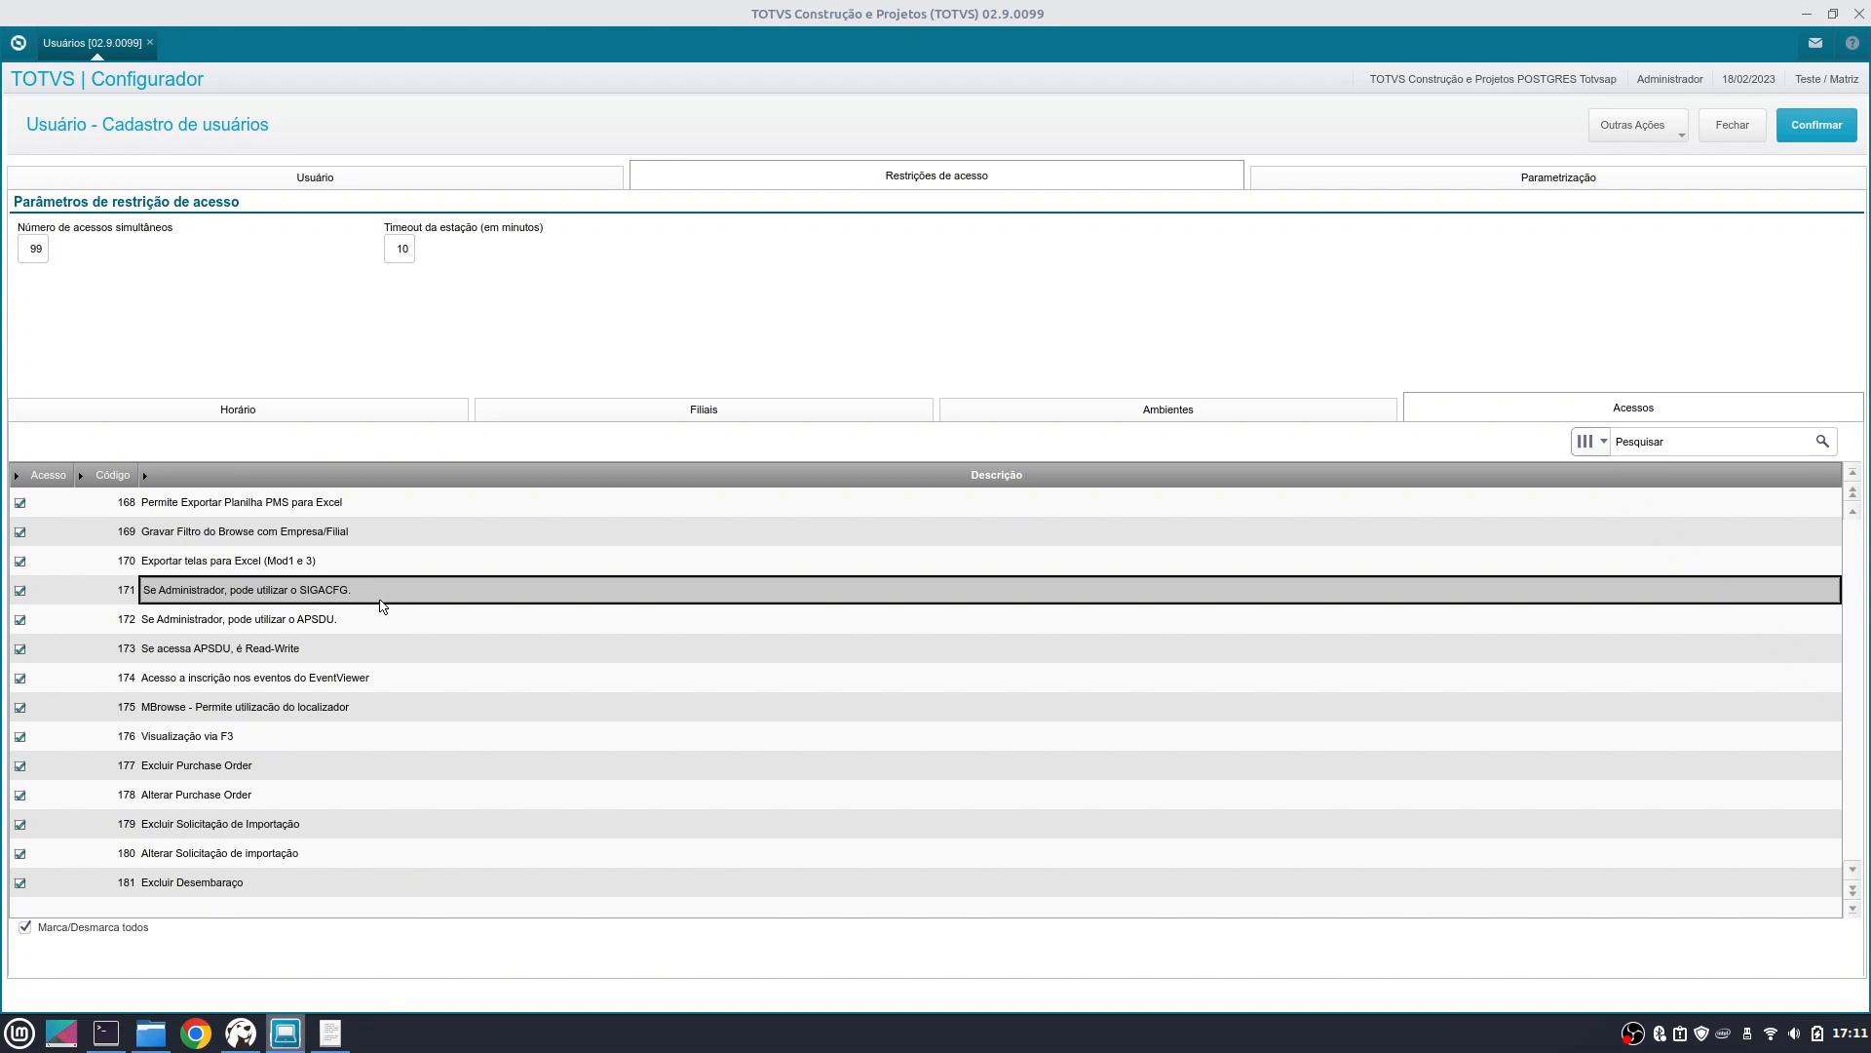
pyautogui.click(329, 617)
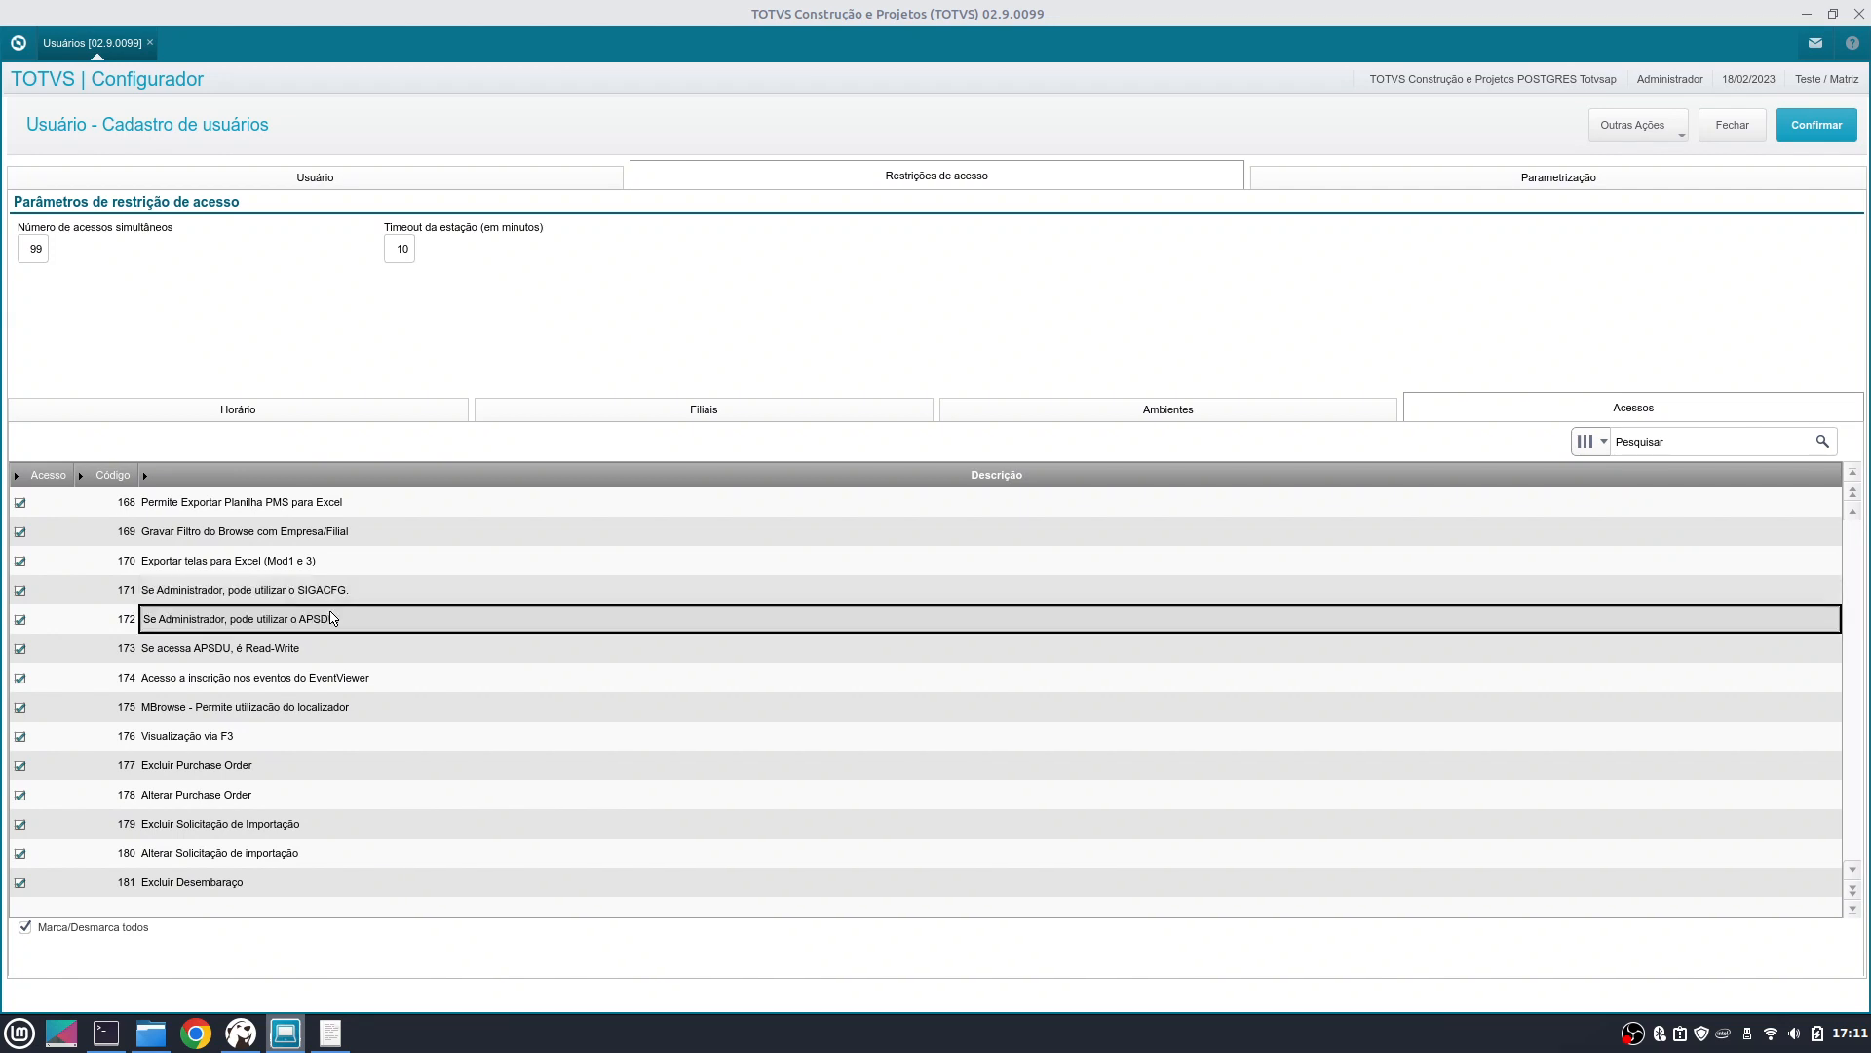
pyautogui.click(71, 621)
pyautogui.click(87, 590)
pyautogui.click(47, 596)
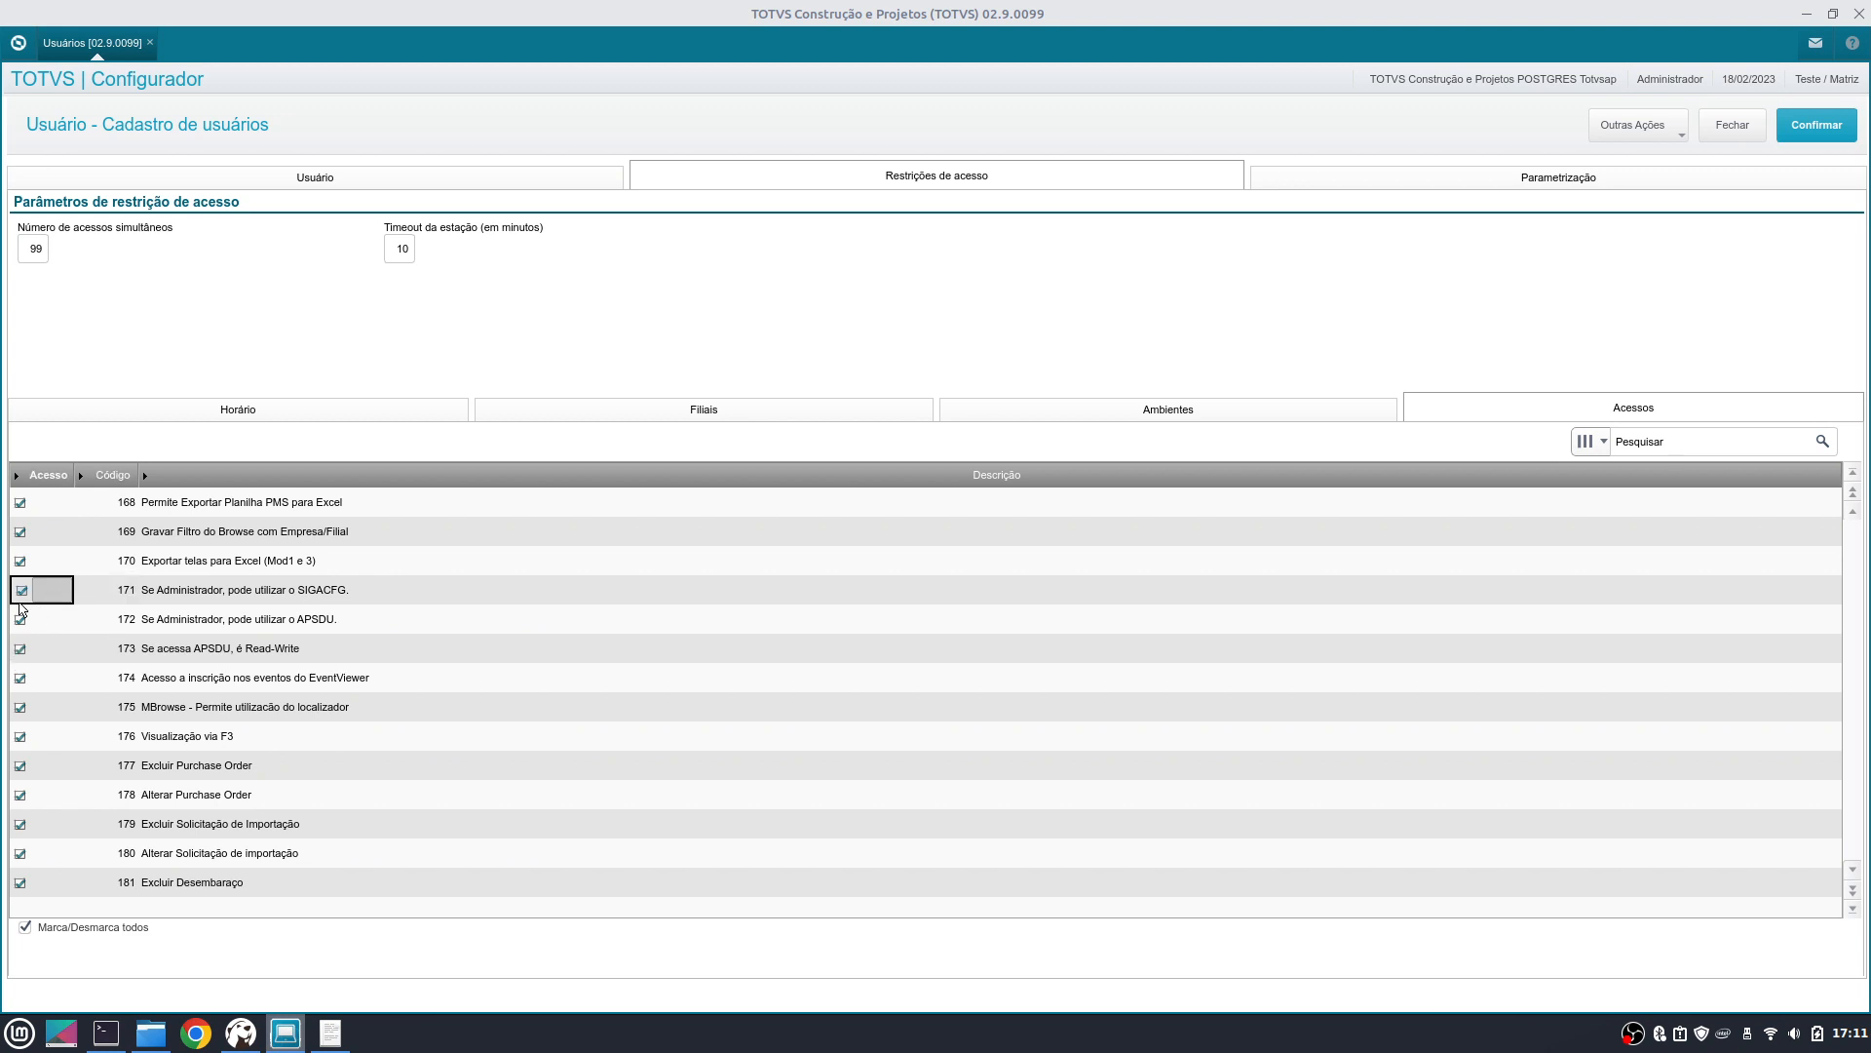
# - Untick the Acesso checkboxes of permissions 171 and 172
pyautogui.click(25, 619)
pyautogui.click(25, 590)
pyautogui.click(29, 613)
pyautogui.click(32, 591)
pyautogui.click(24, 593)
pyautogui.click(26, 626)
pyautogui.click(21, 613)
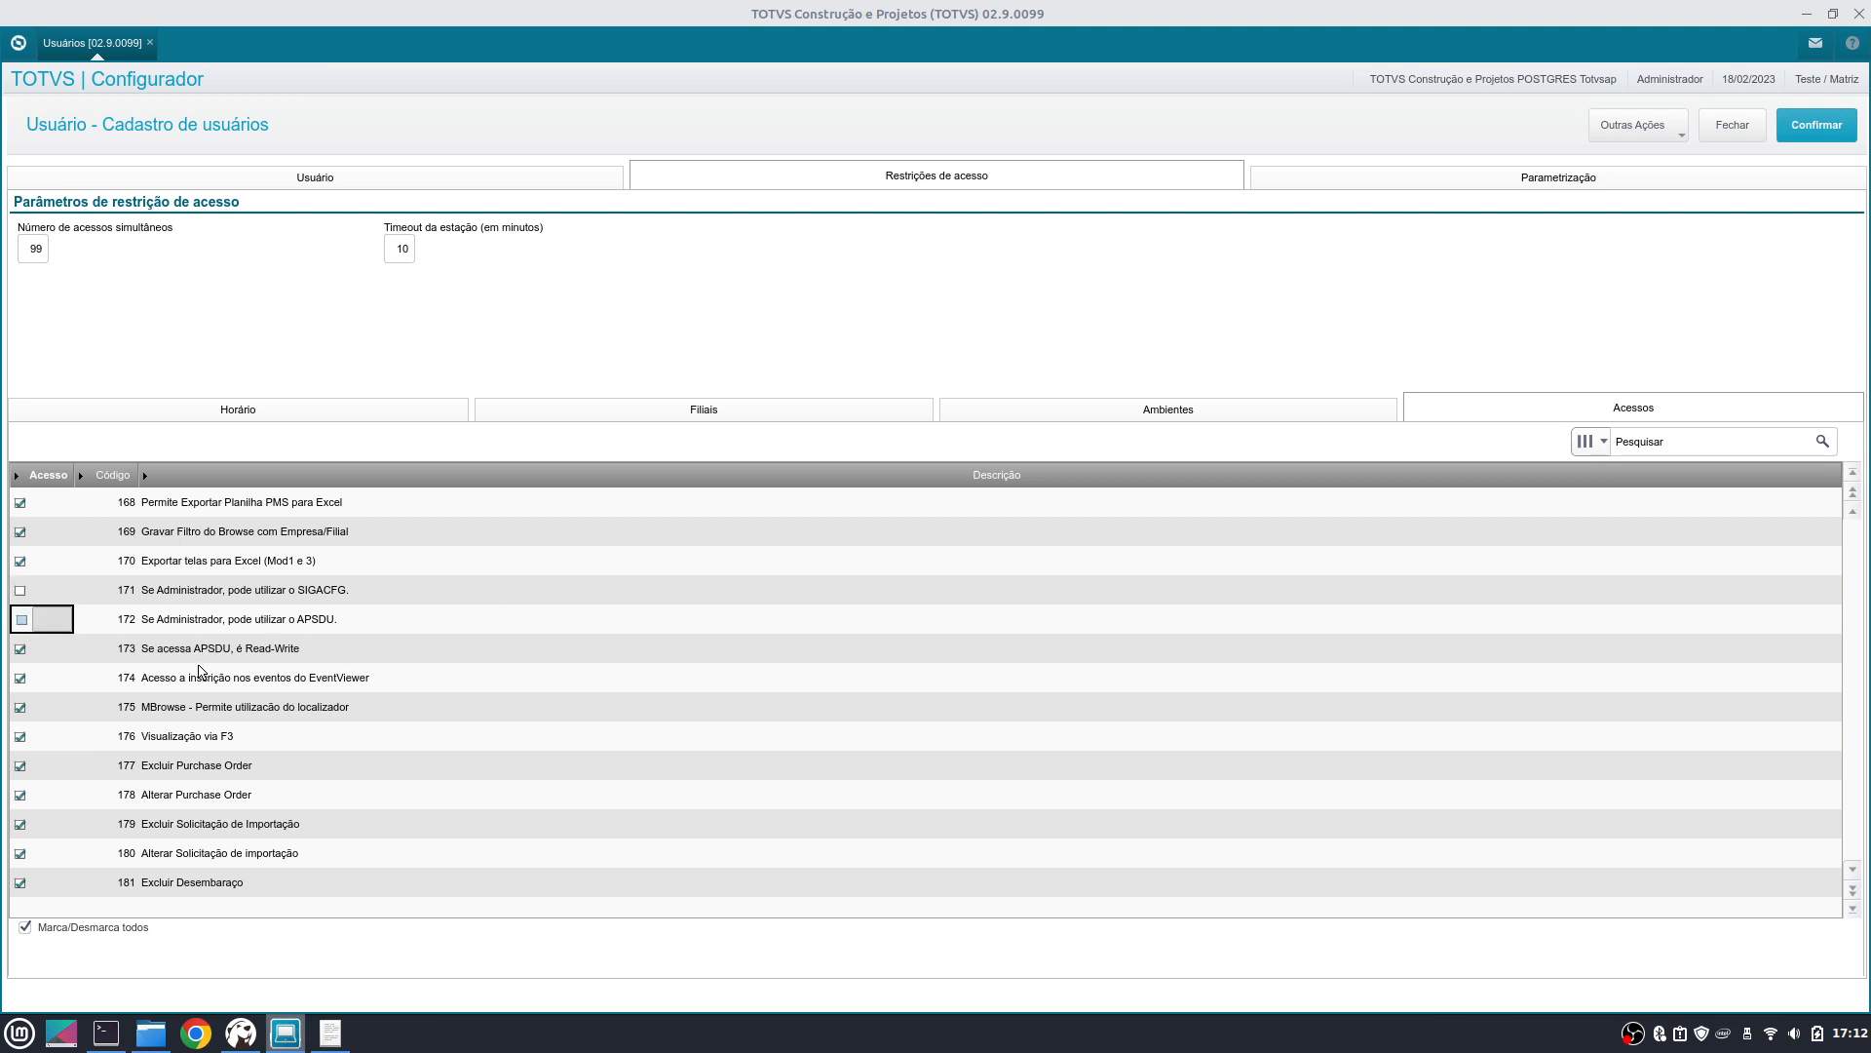
pyautogui.click(239, 597)
pyautogui.click(326, 622)
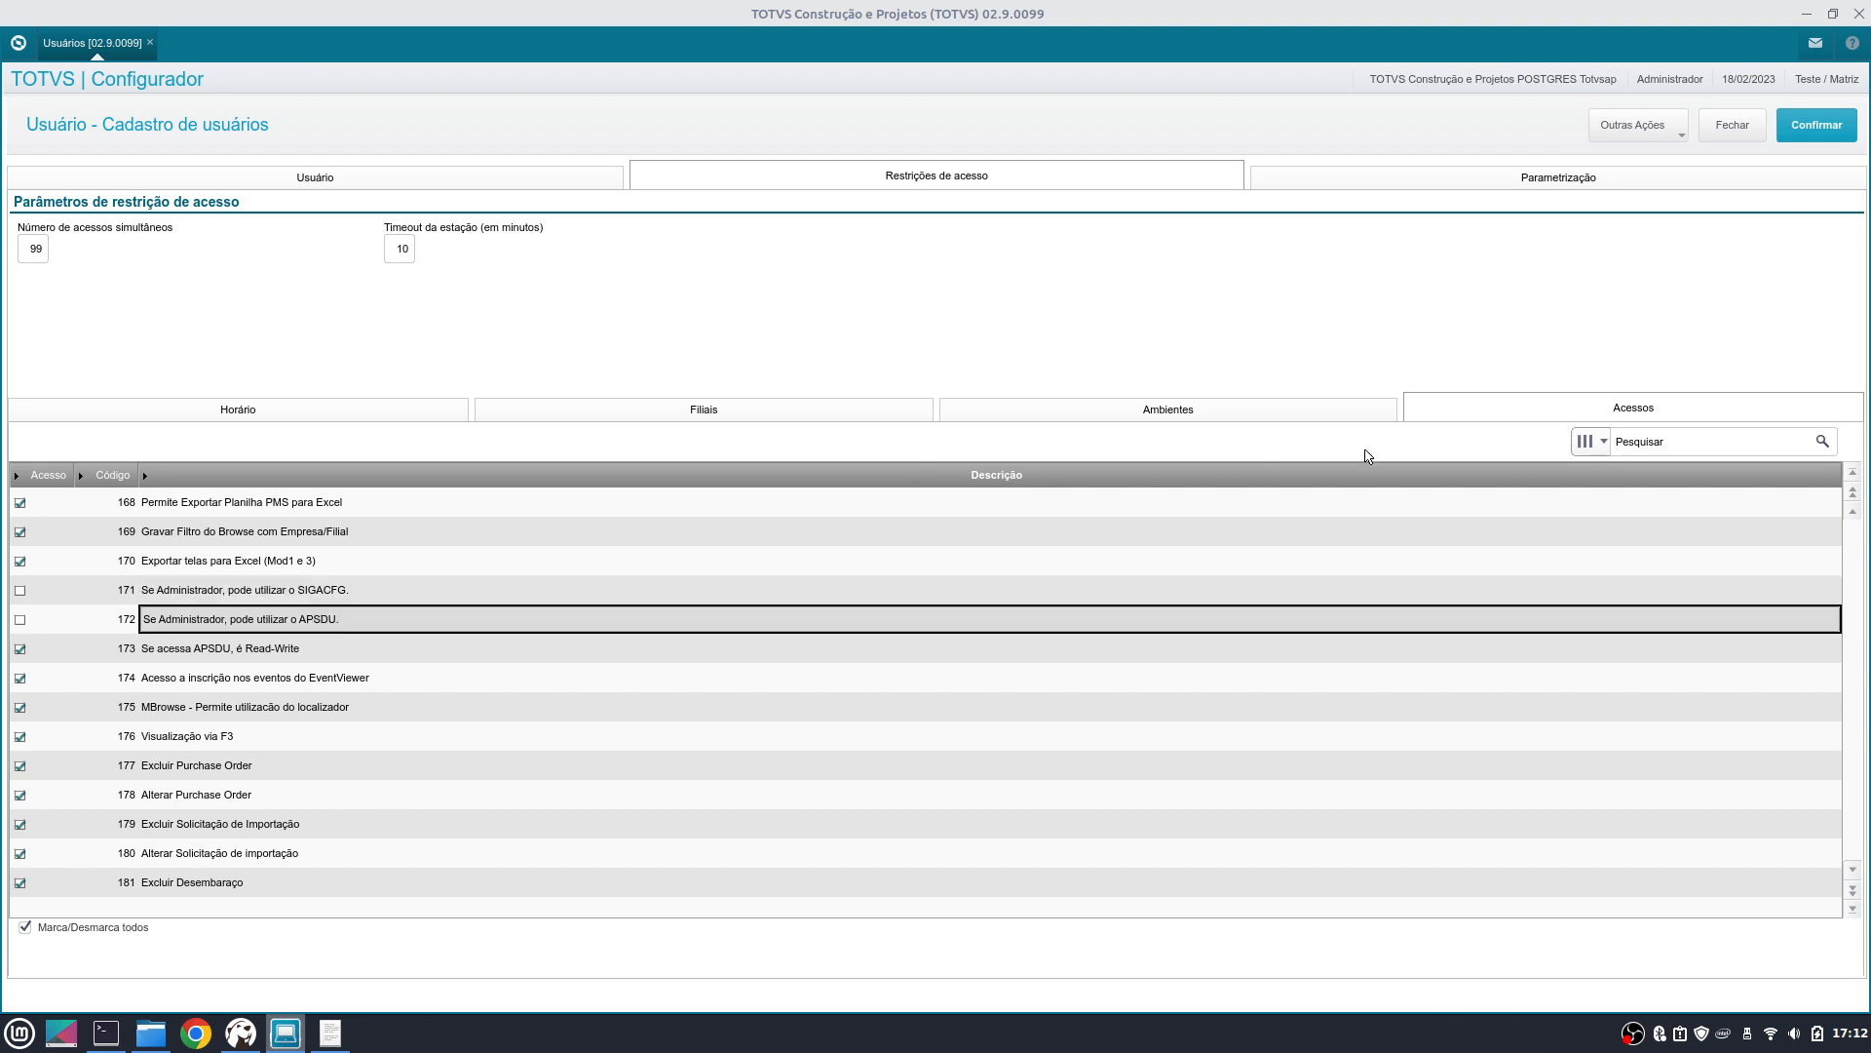
# - Open Parametrização, set Retroceder days to 9999, and select the \SPOOL\ default print directory
pyautogui.click(1559, 180)
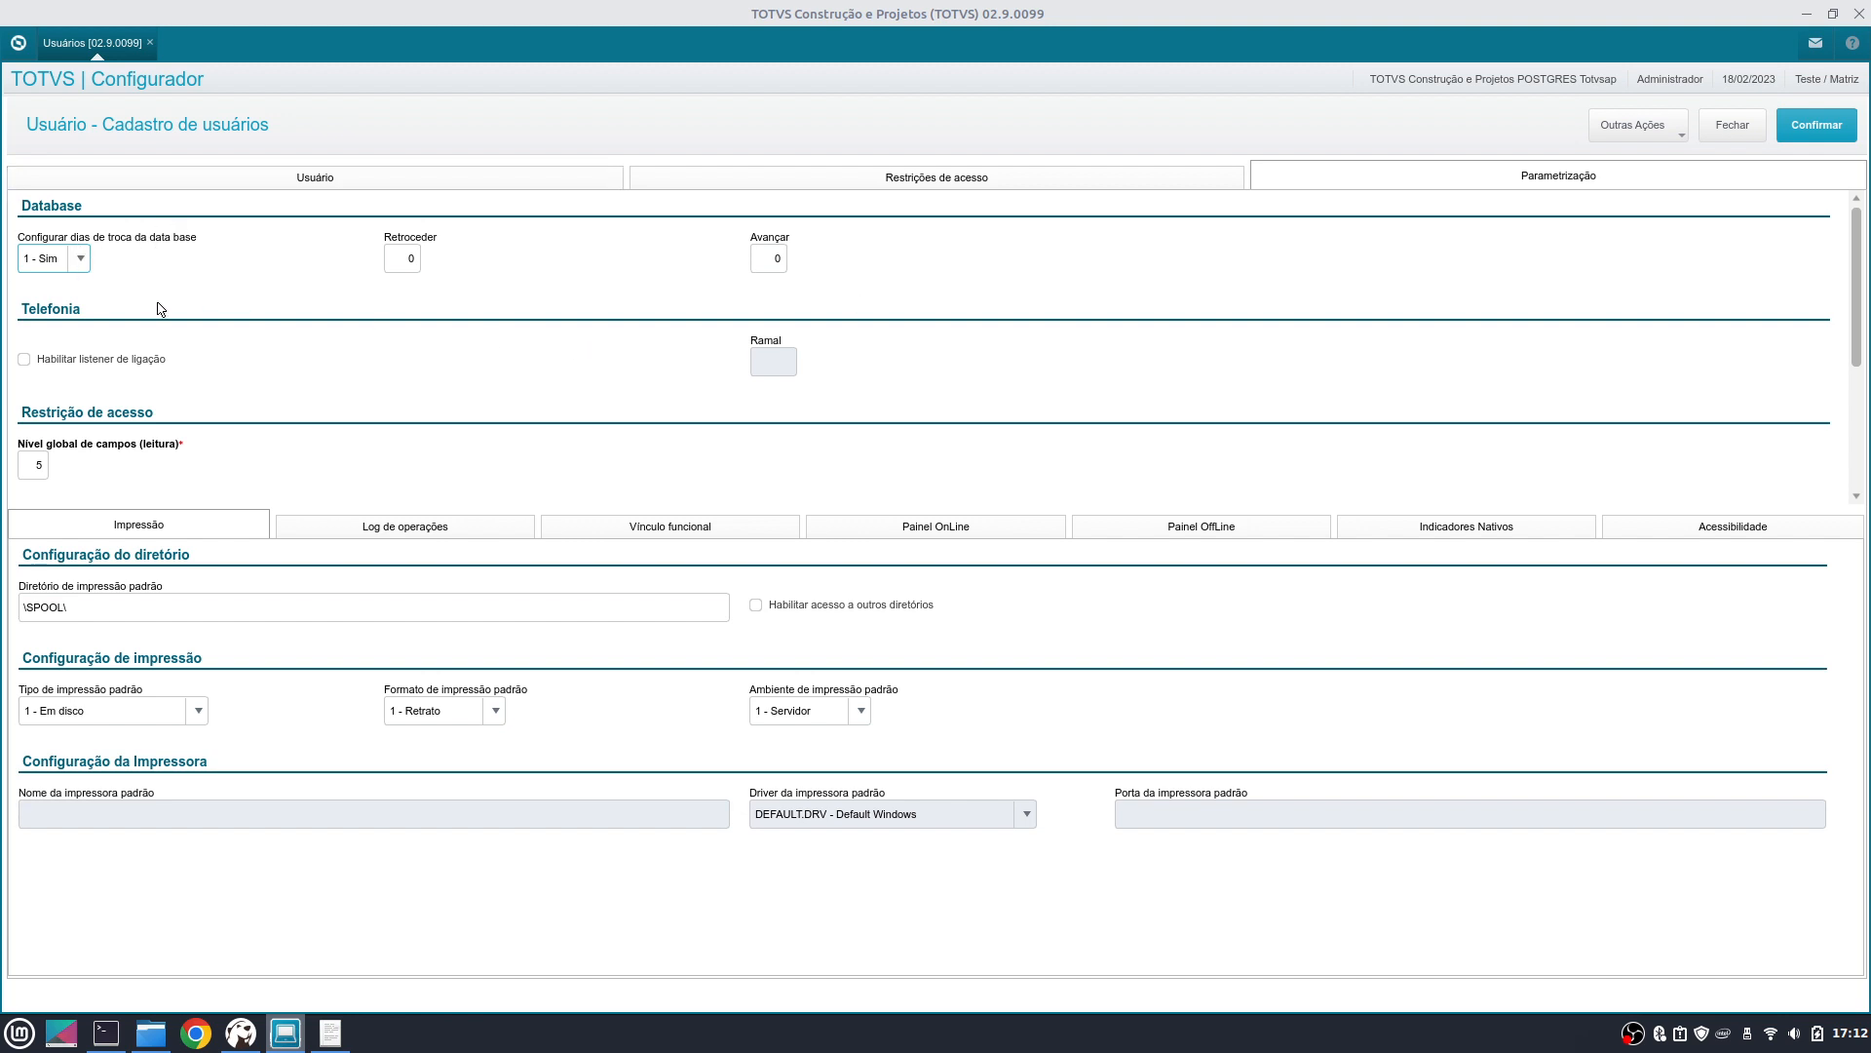
pyautogui.click(406, 270)
pyautogui.write('999')
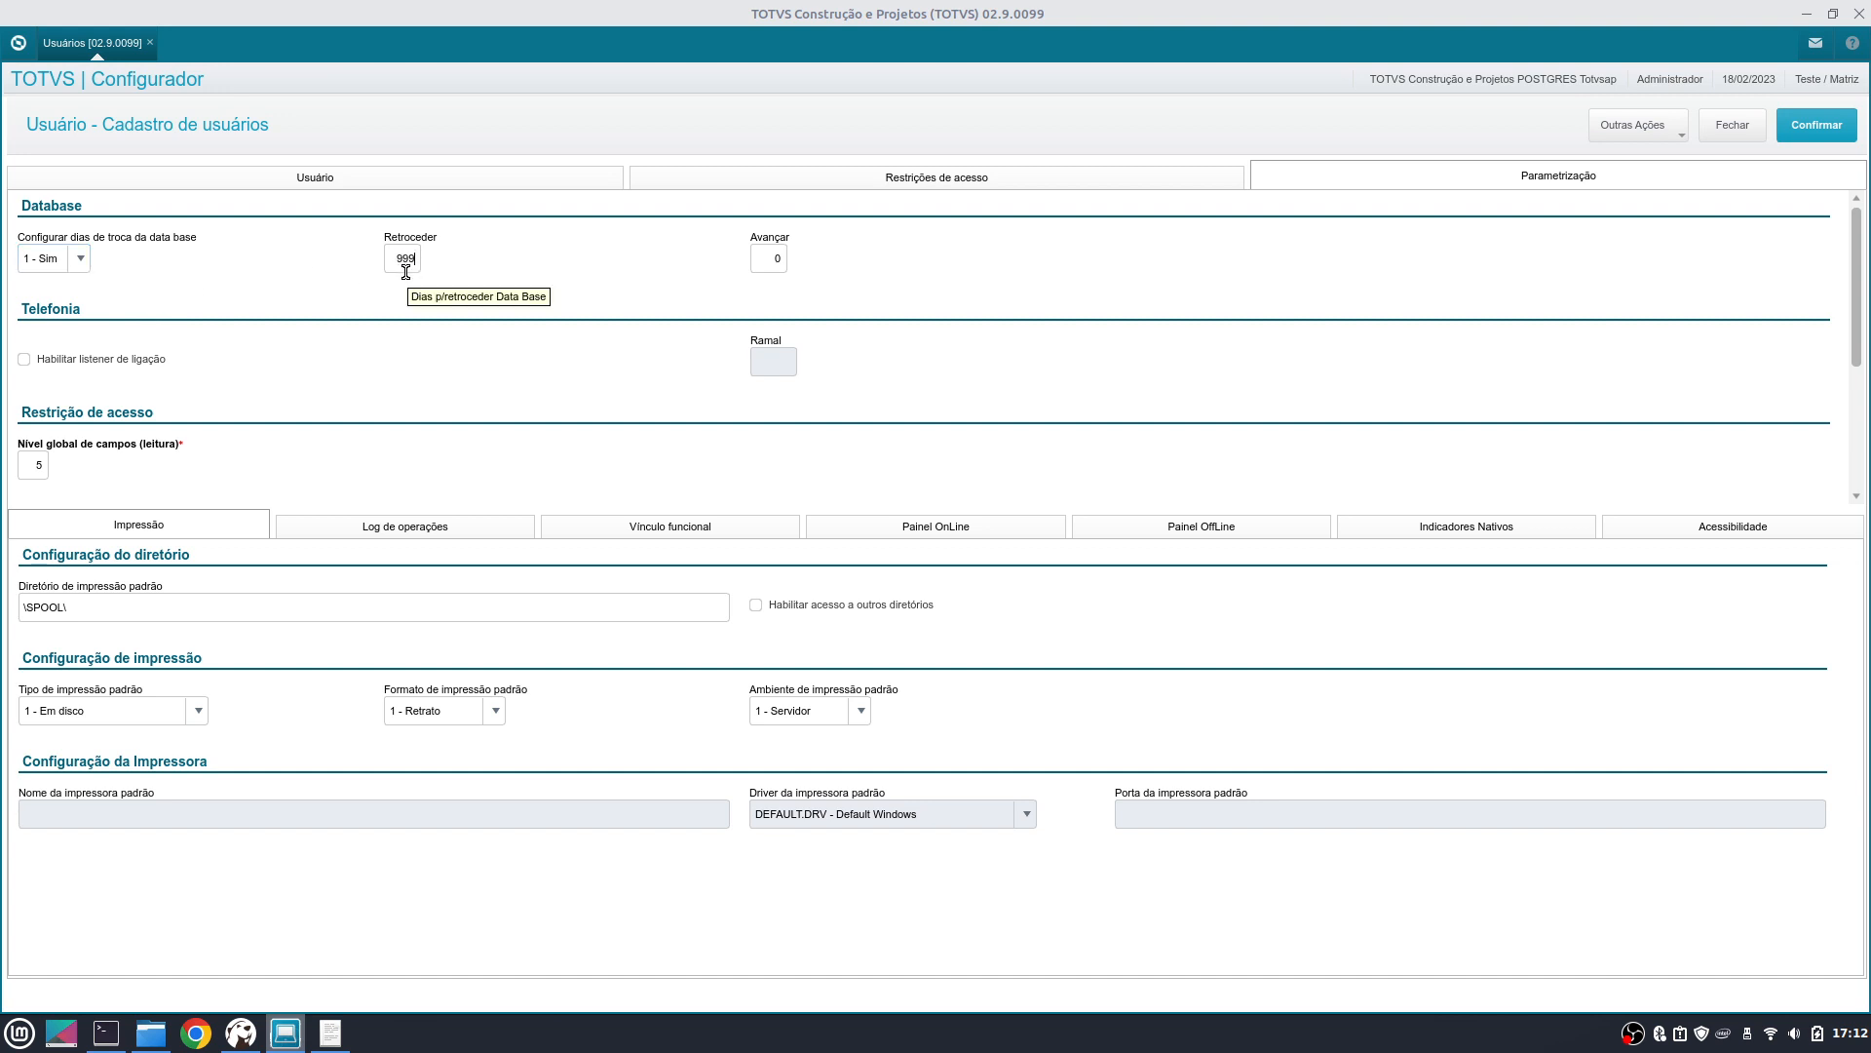
pyautogui.write('9')
pyautogui.press('Tab')
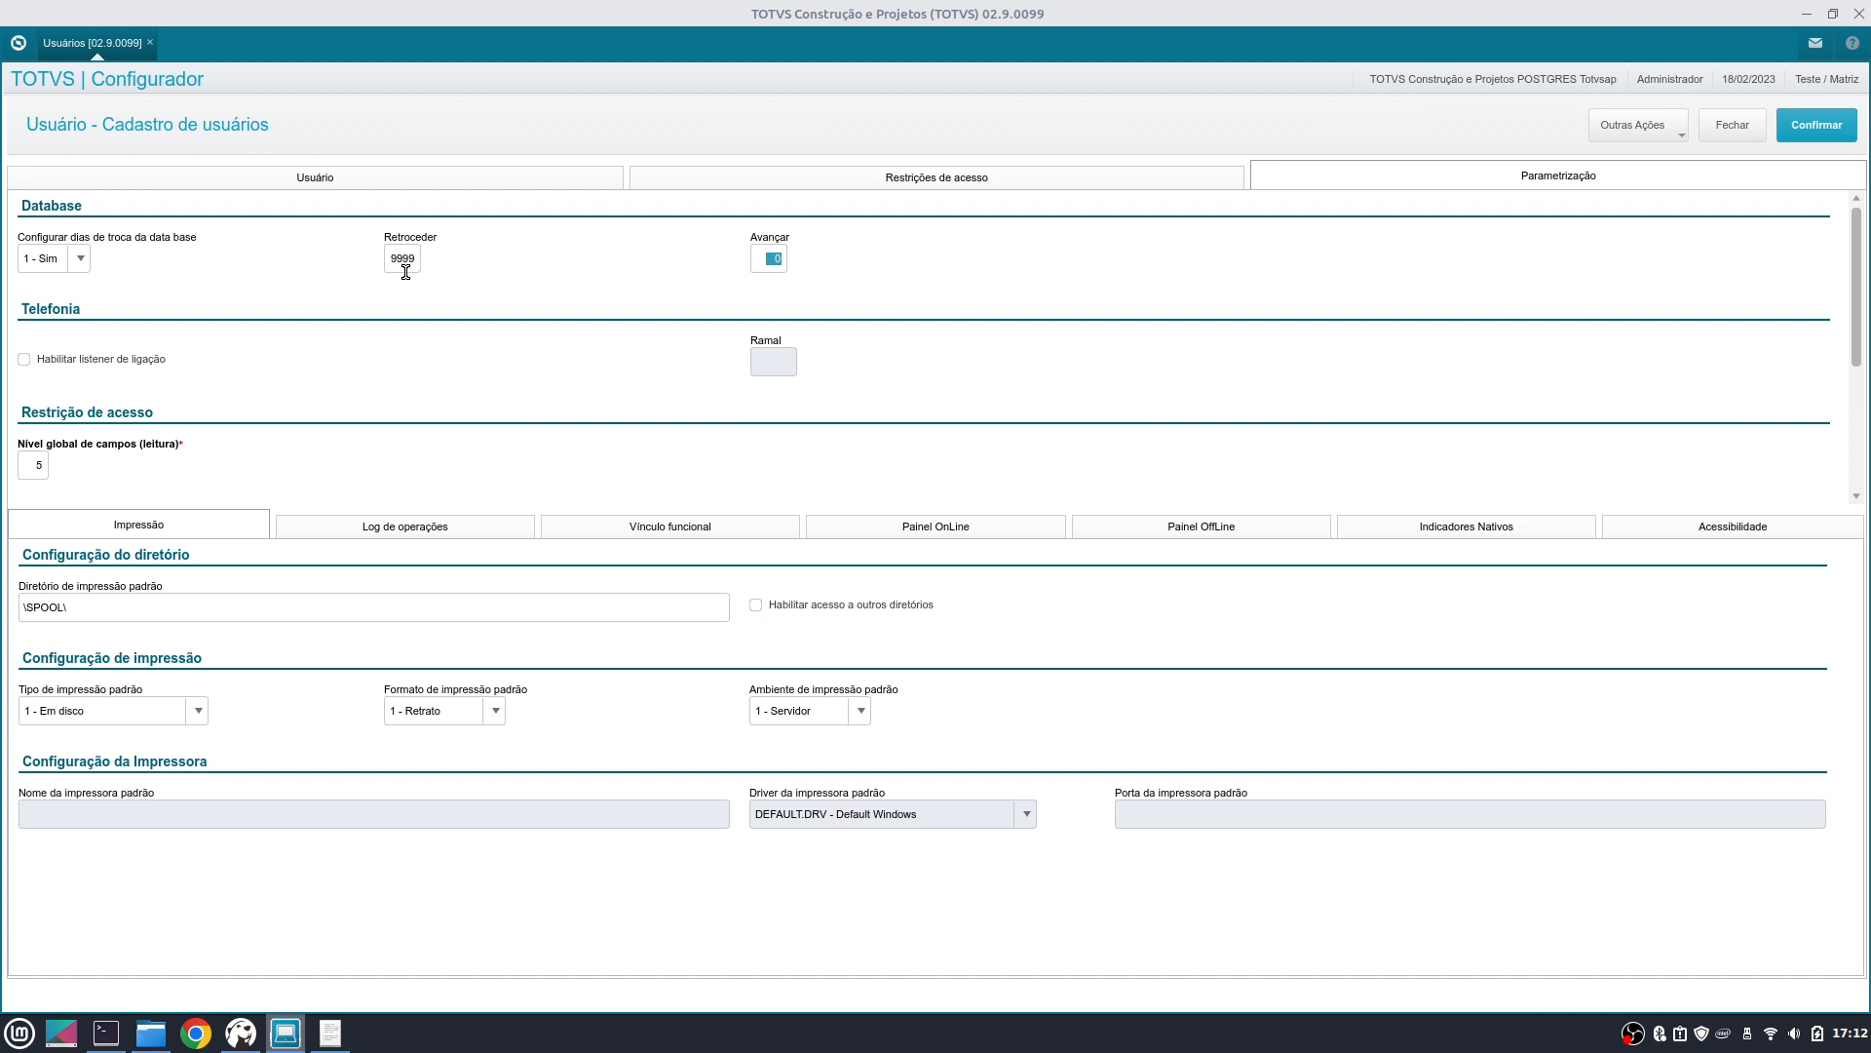
pyautogui.write('9999')
pyautogui.press('Tab')
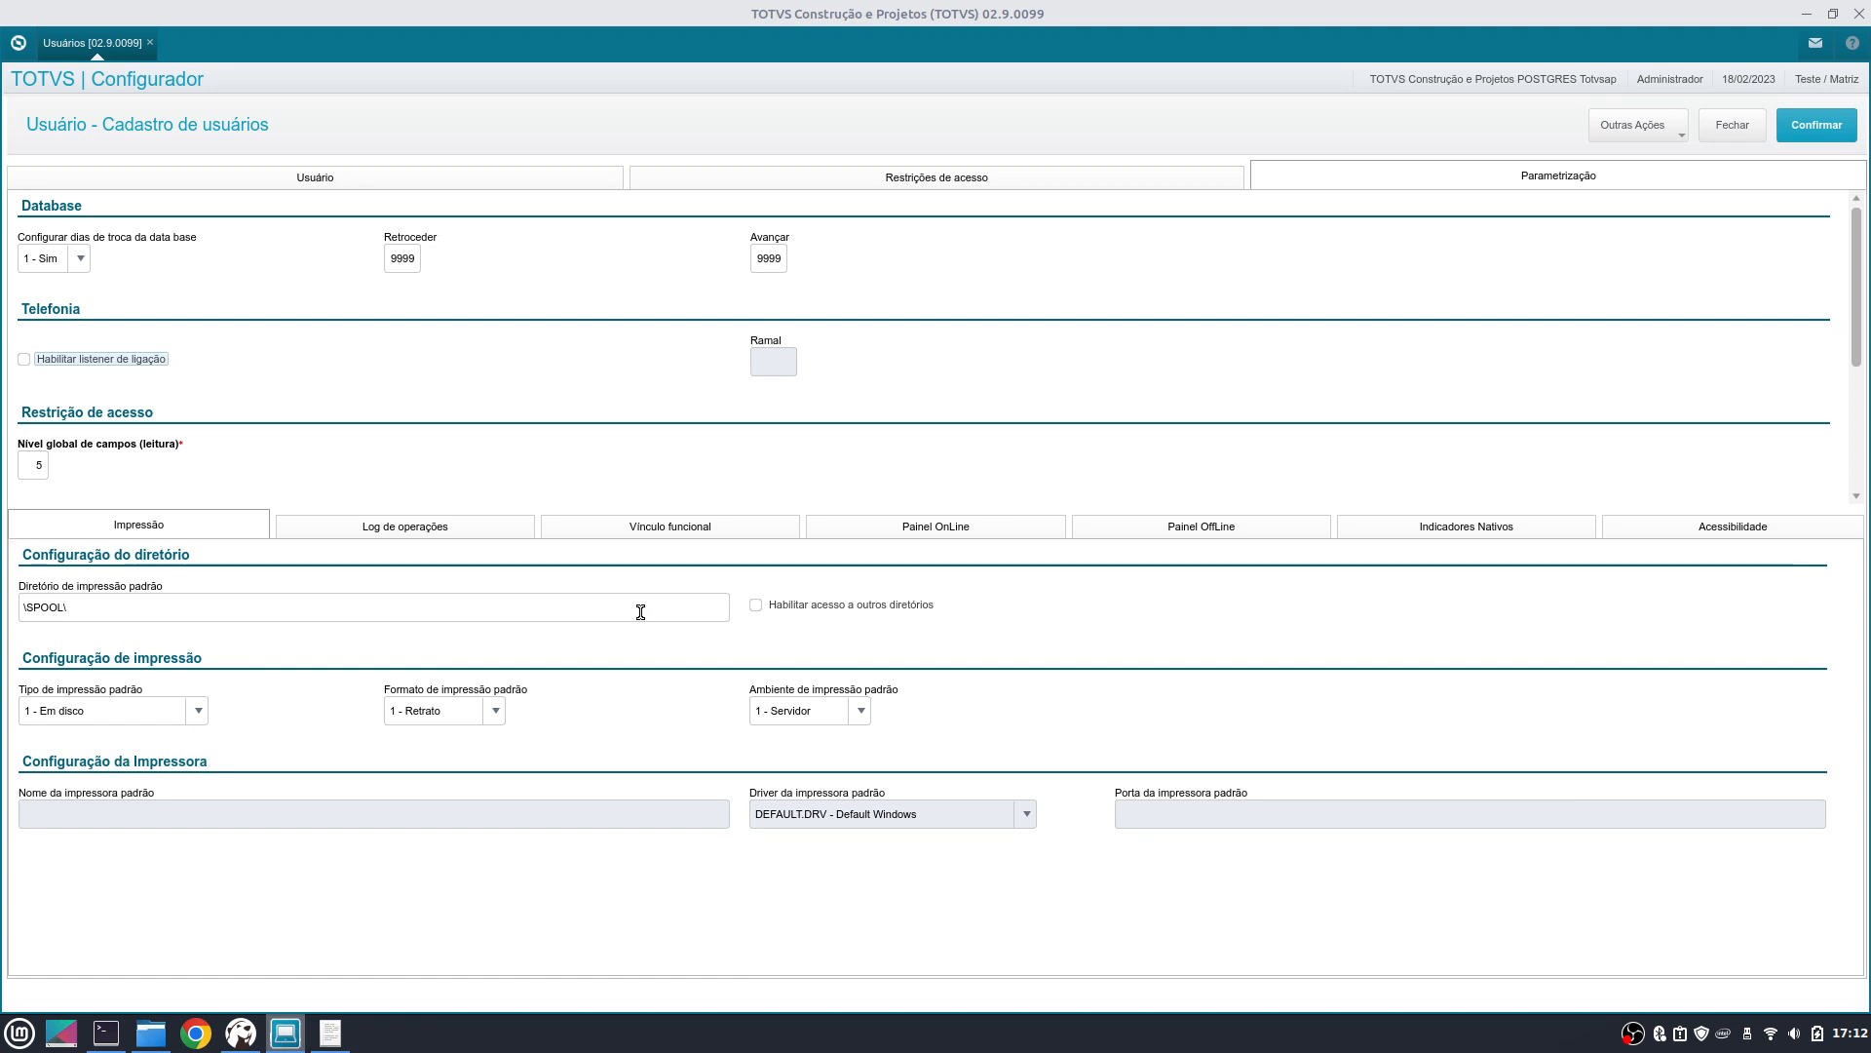
pyautogui.click(132, 616)
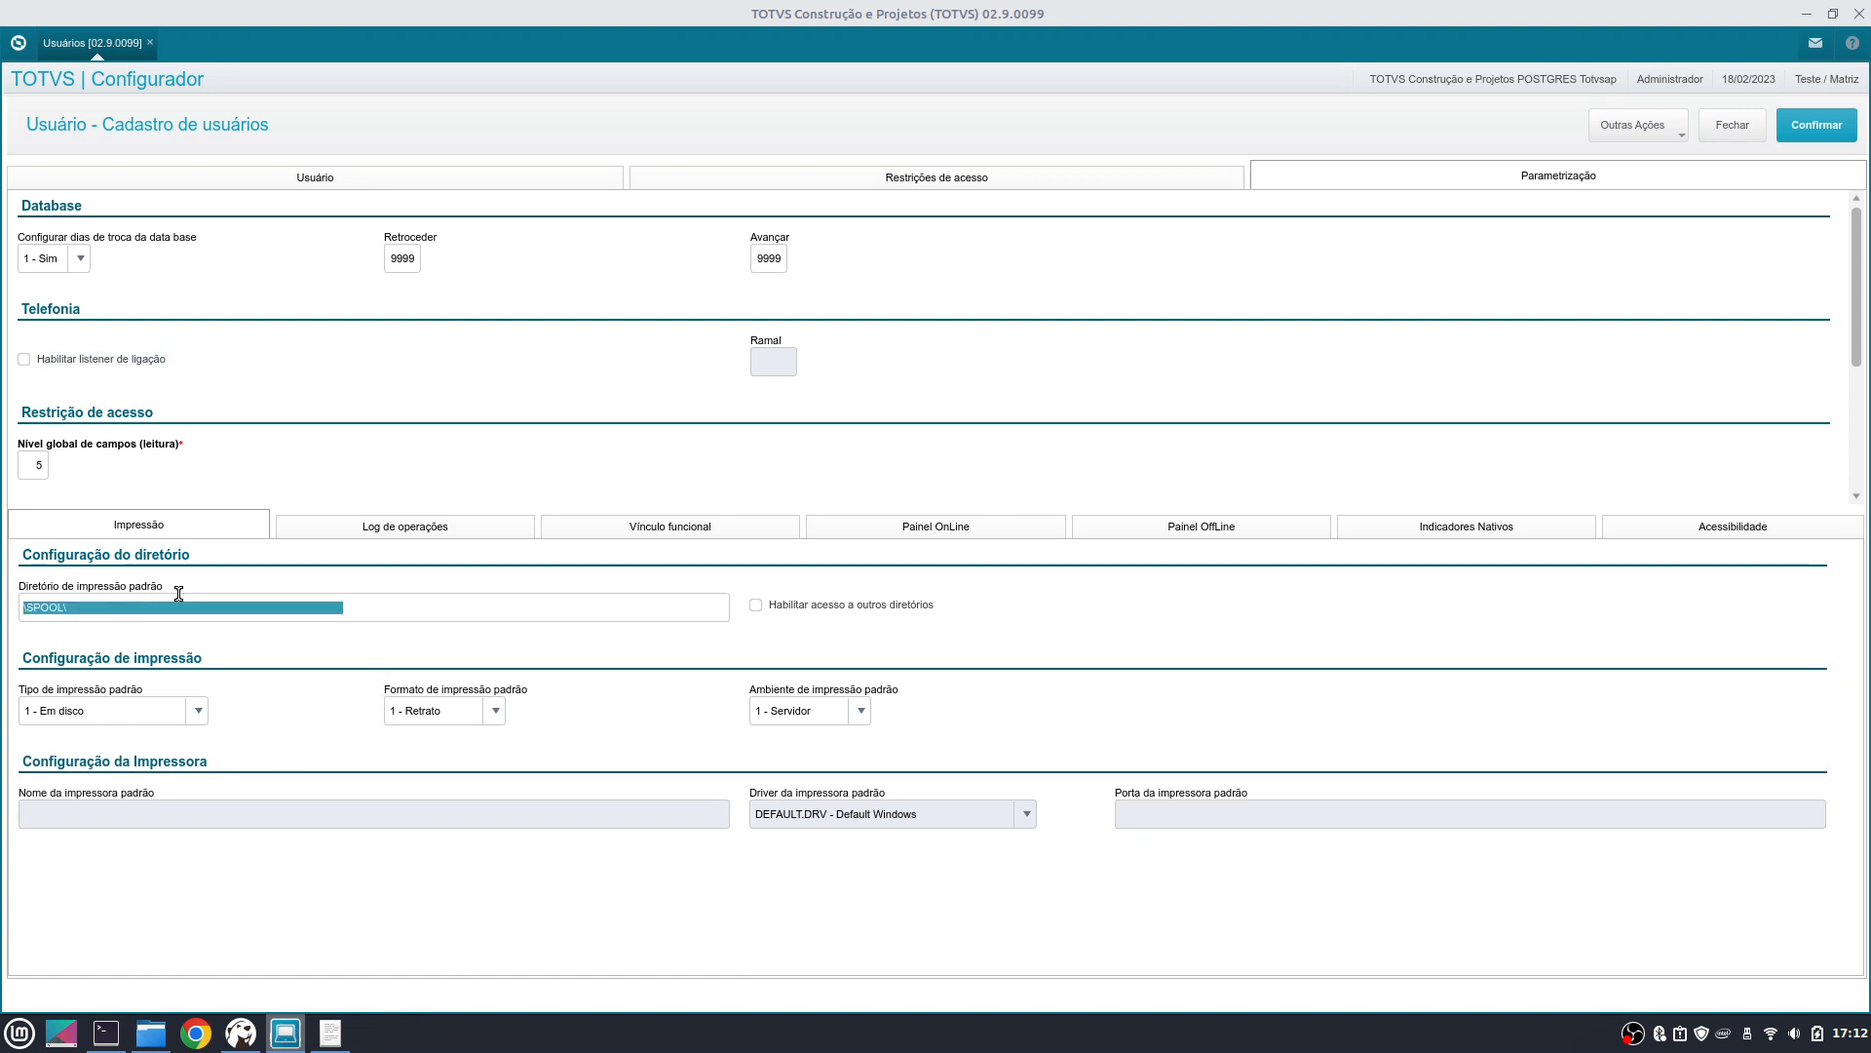
# - Set the default print Tipo to 2 - Via Windows and Ambiente to 2 - Cliente
pyautogui.click(136, 726)
pyautogui.click(130, 733)
pyautogui.press('Tab')
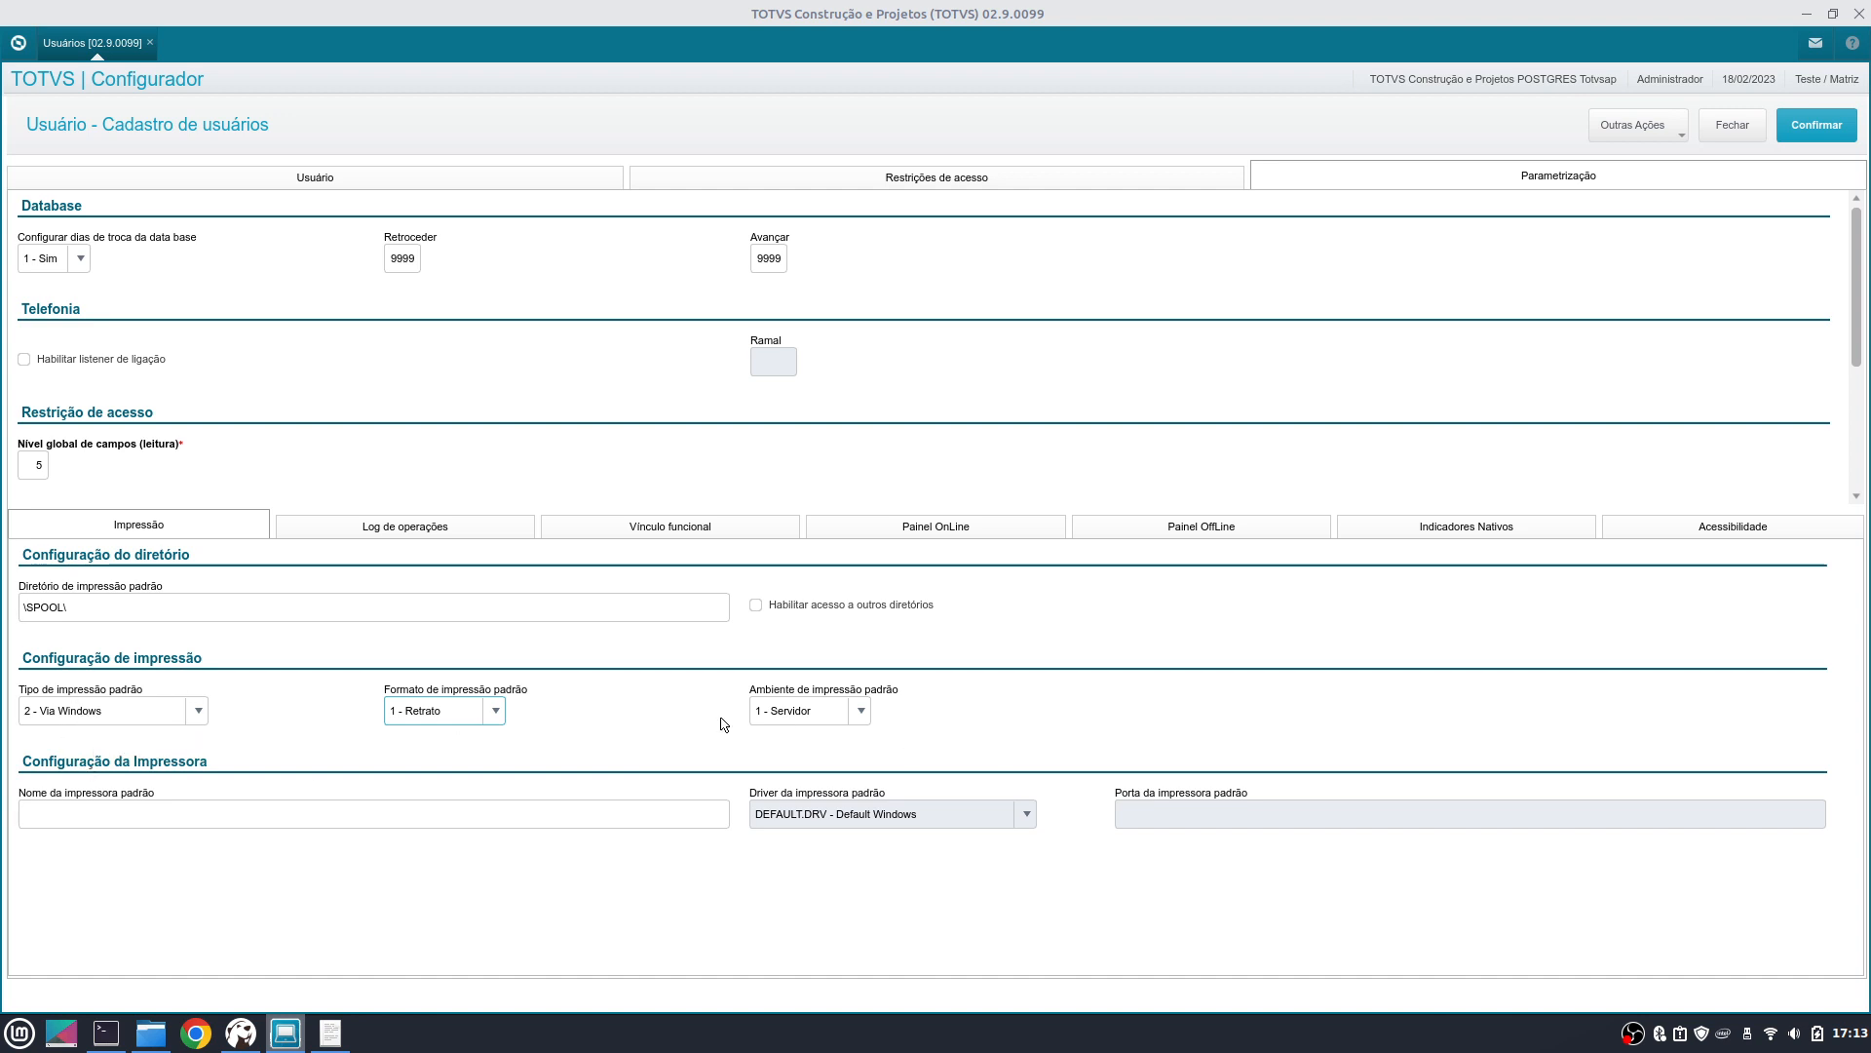
pyautogui.click(850, 721)
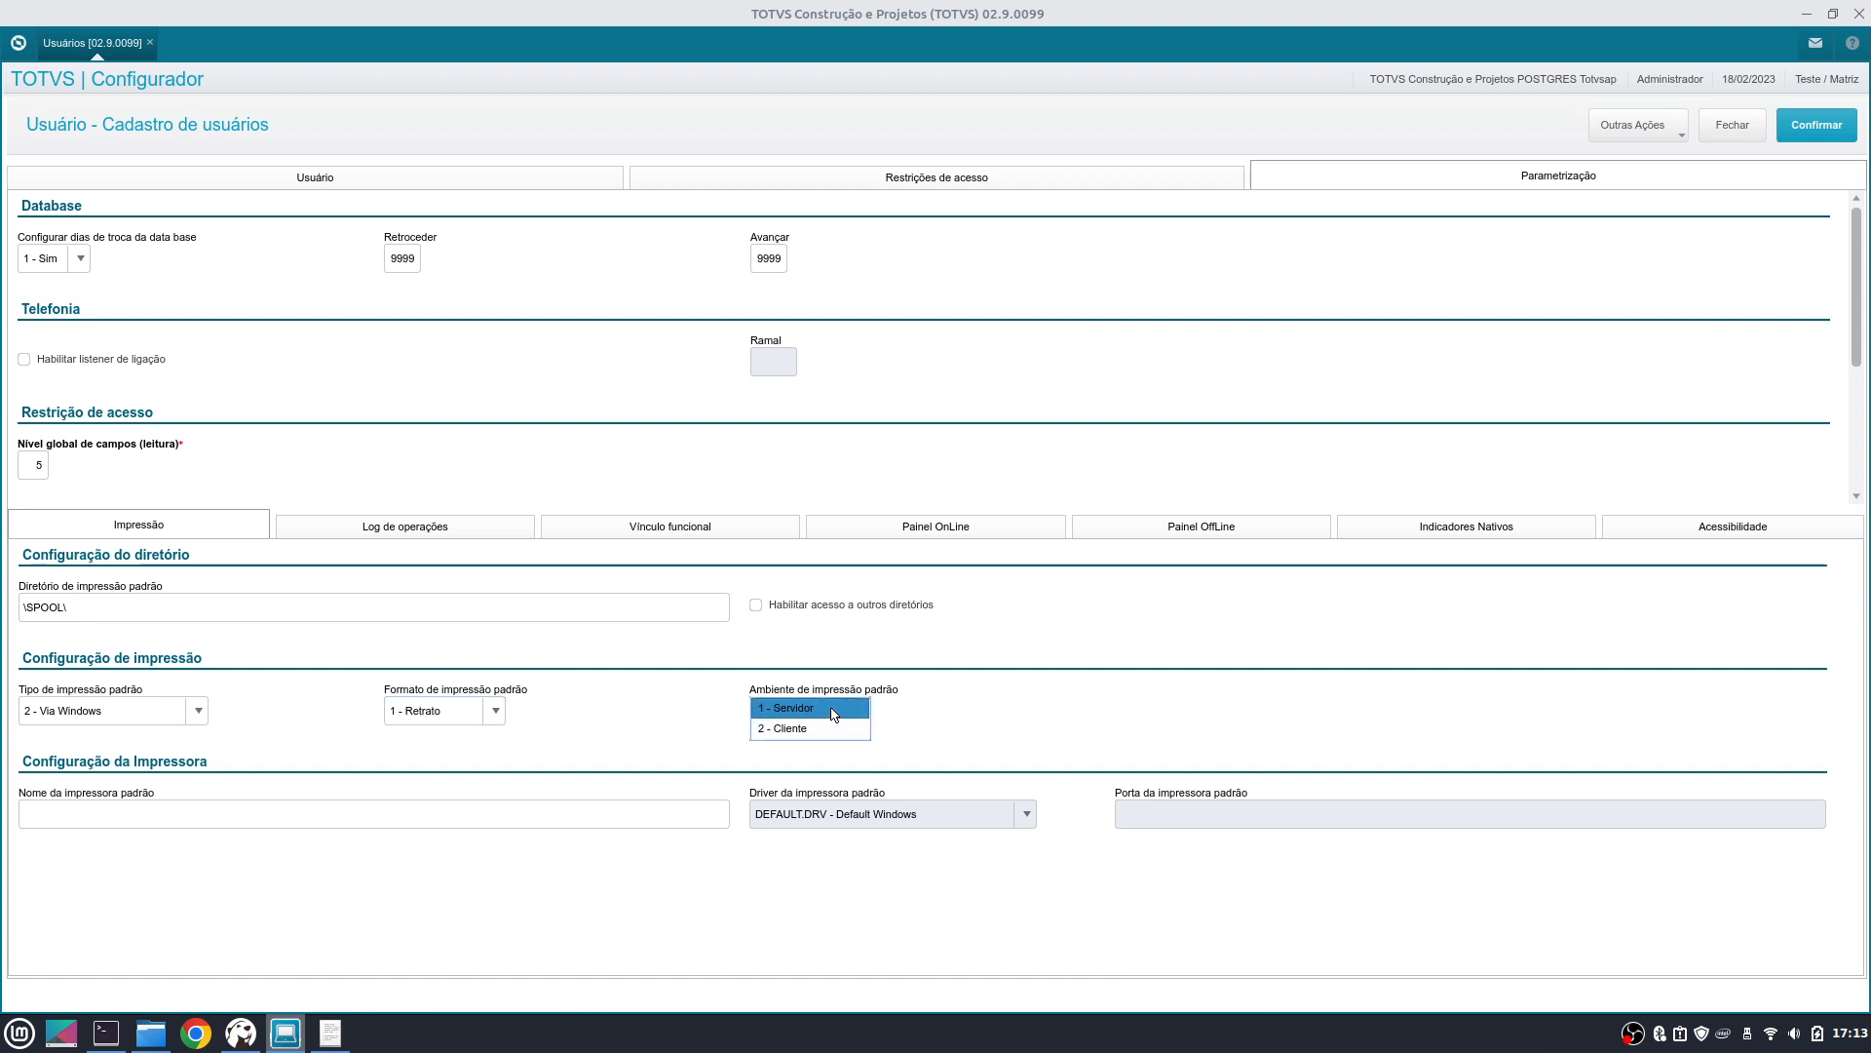
pyautogui.click(807, 731)
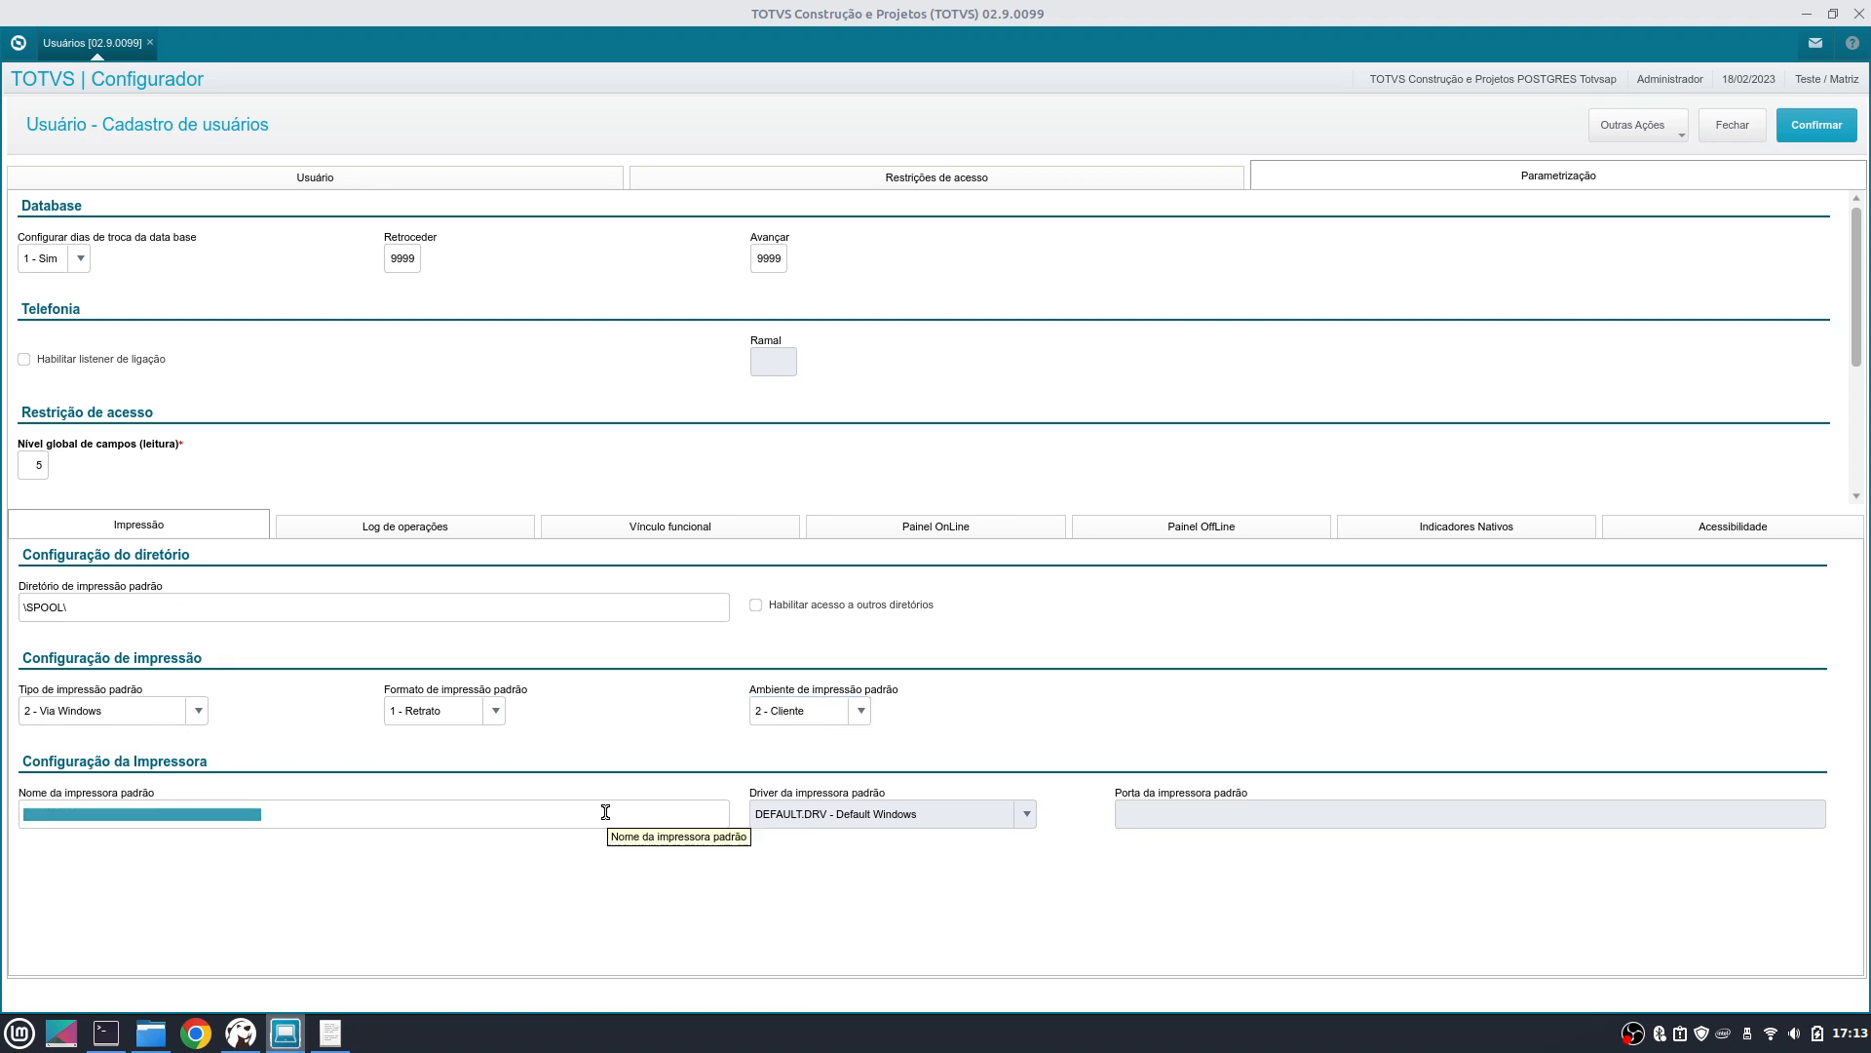
pyautogui.click(814, 715)
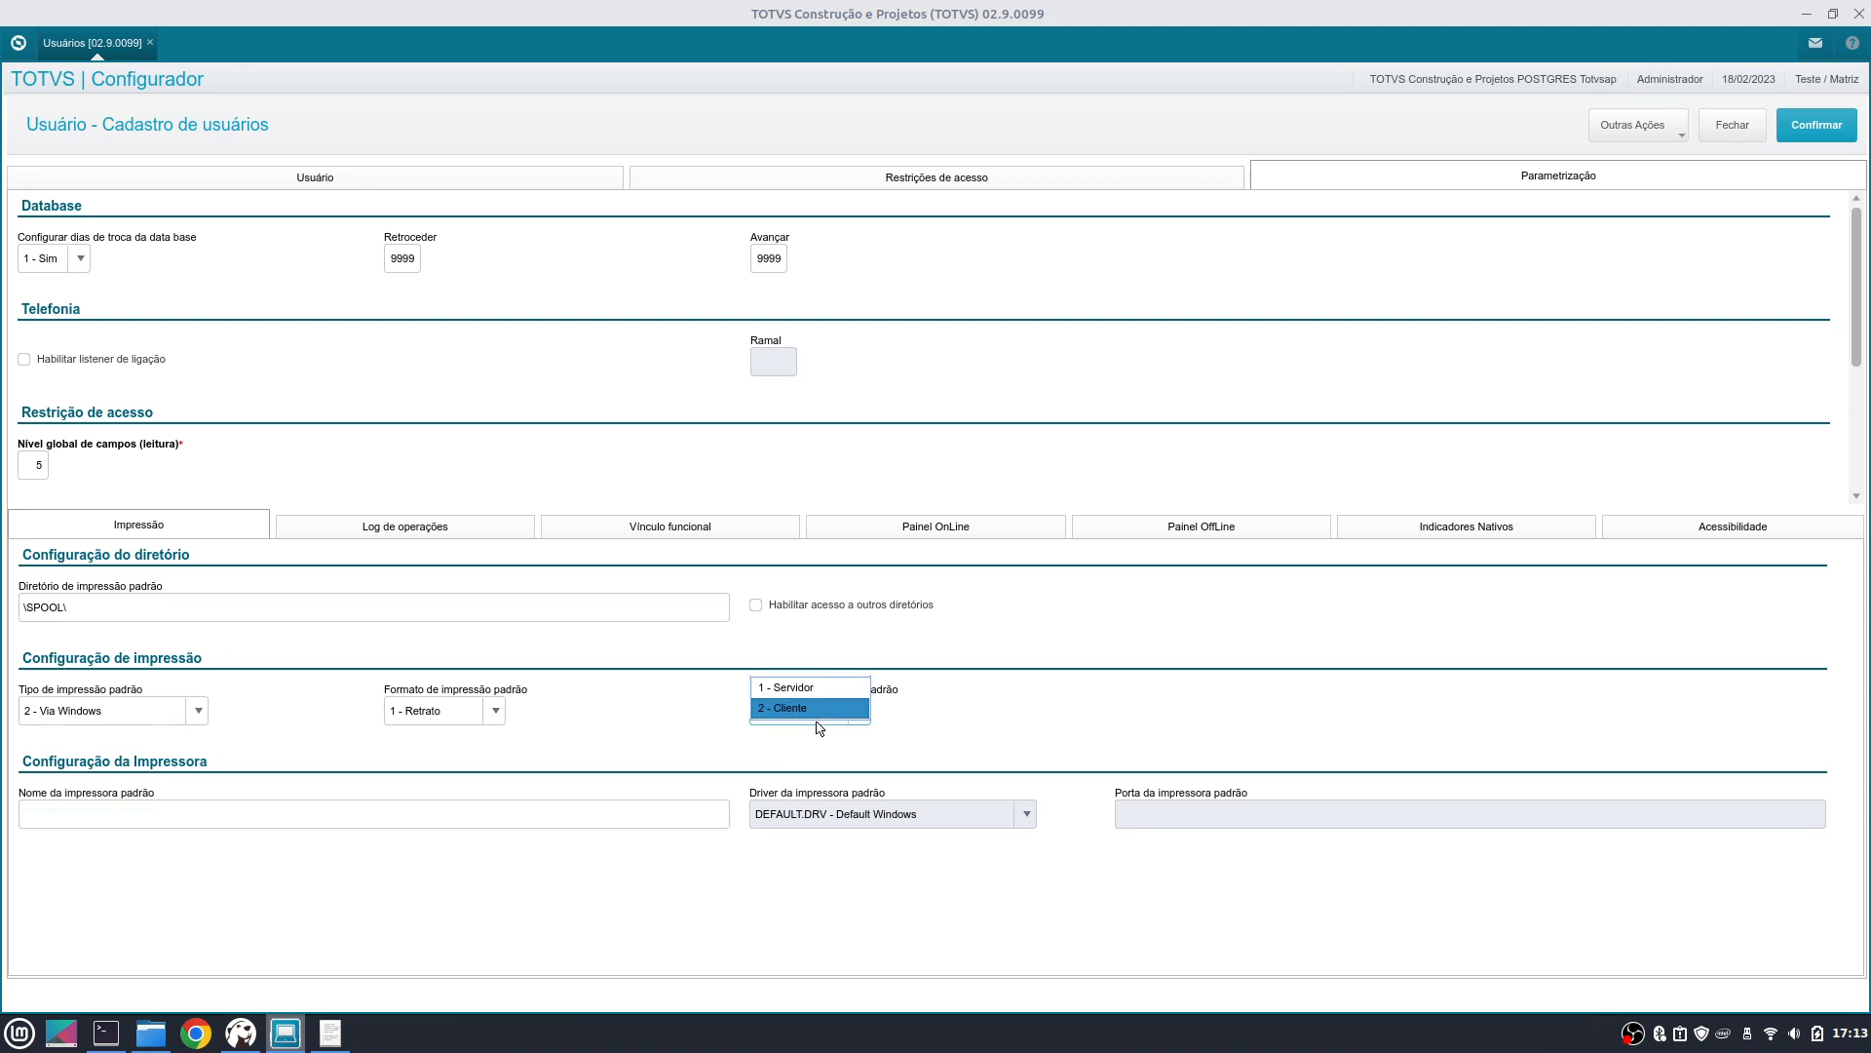
pyautogui.click(827, 695)
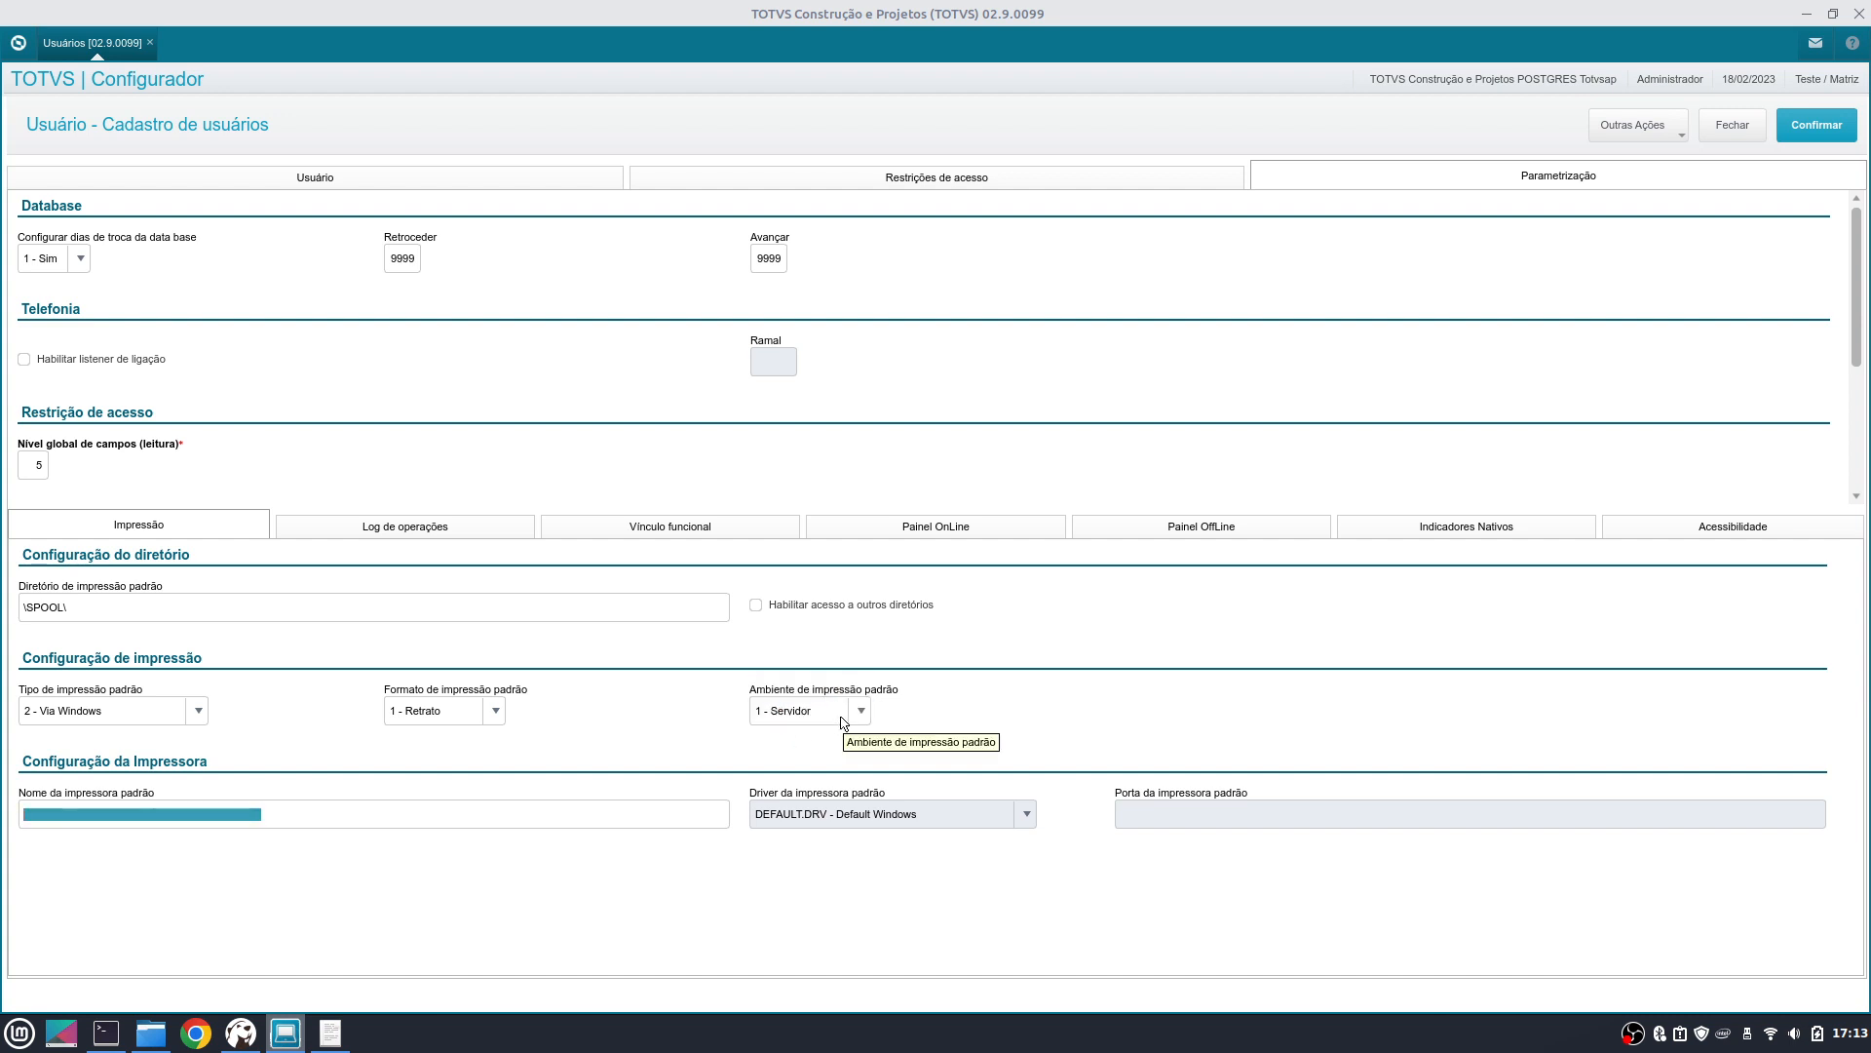
pyautogui.click(844, 722)
pyautogui.click(809, 732)
# - Set the print directory to C:\Temp, allow access to other directories, and confirm the user
pyautogui.click(305, 609)
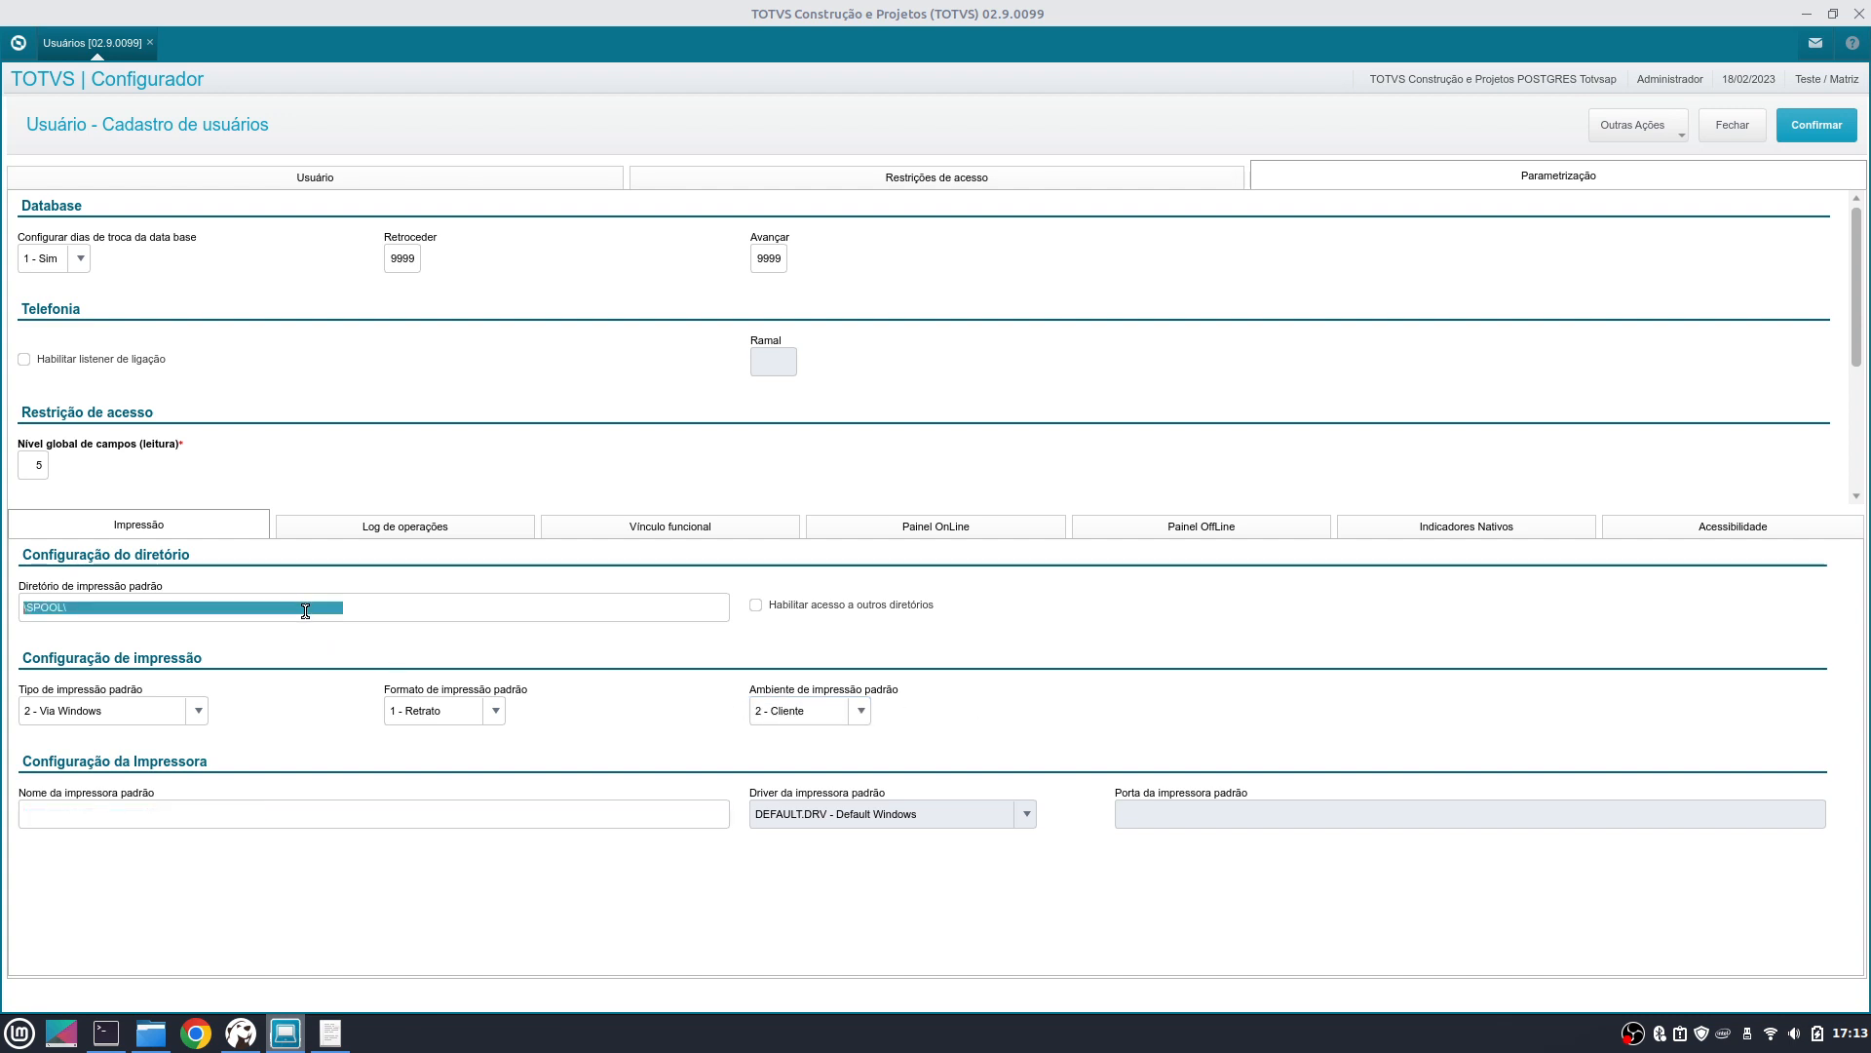
pyautogui.write('C')
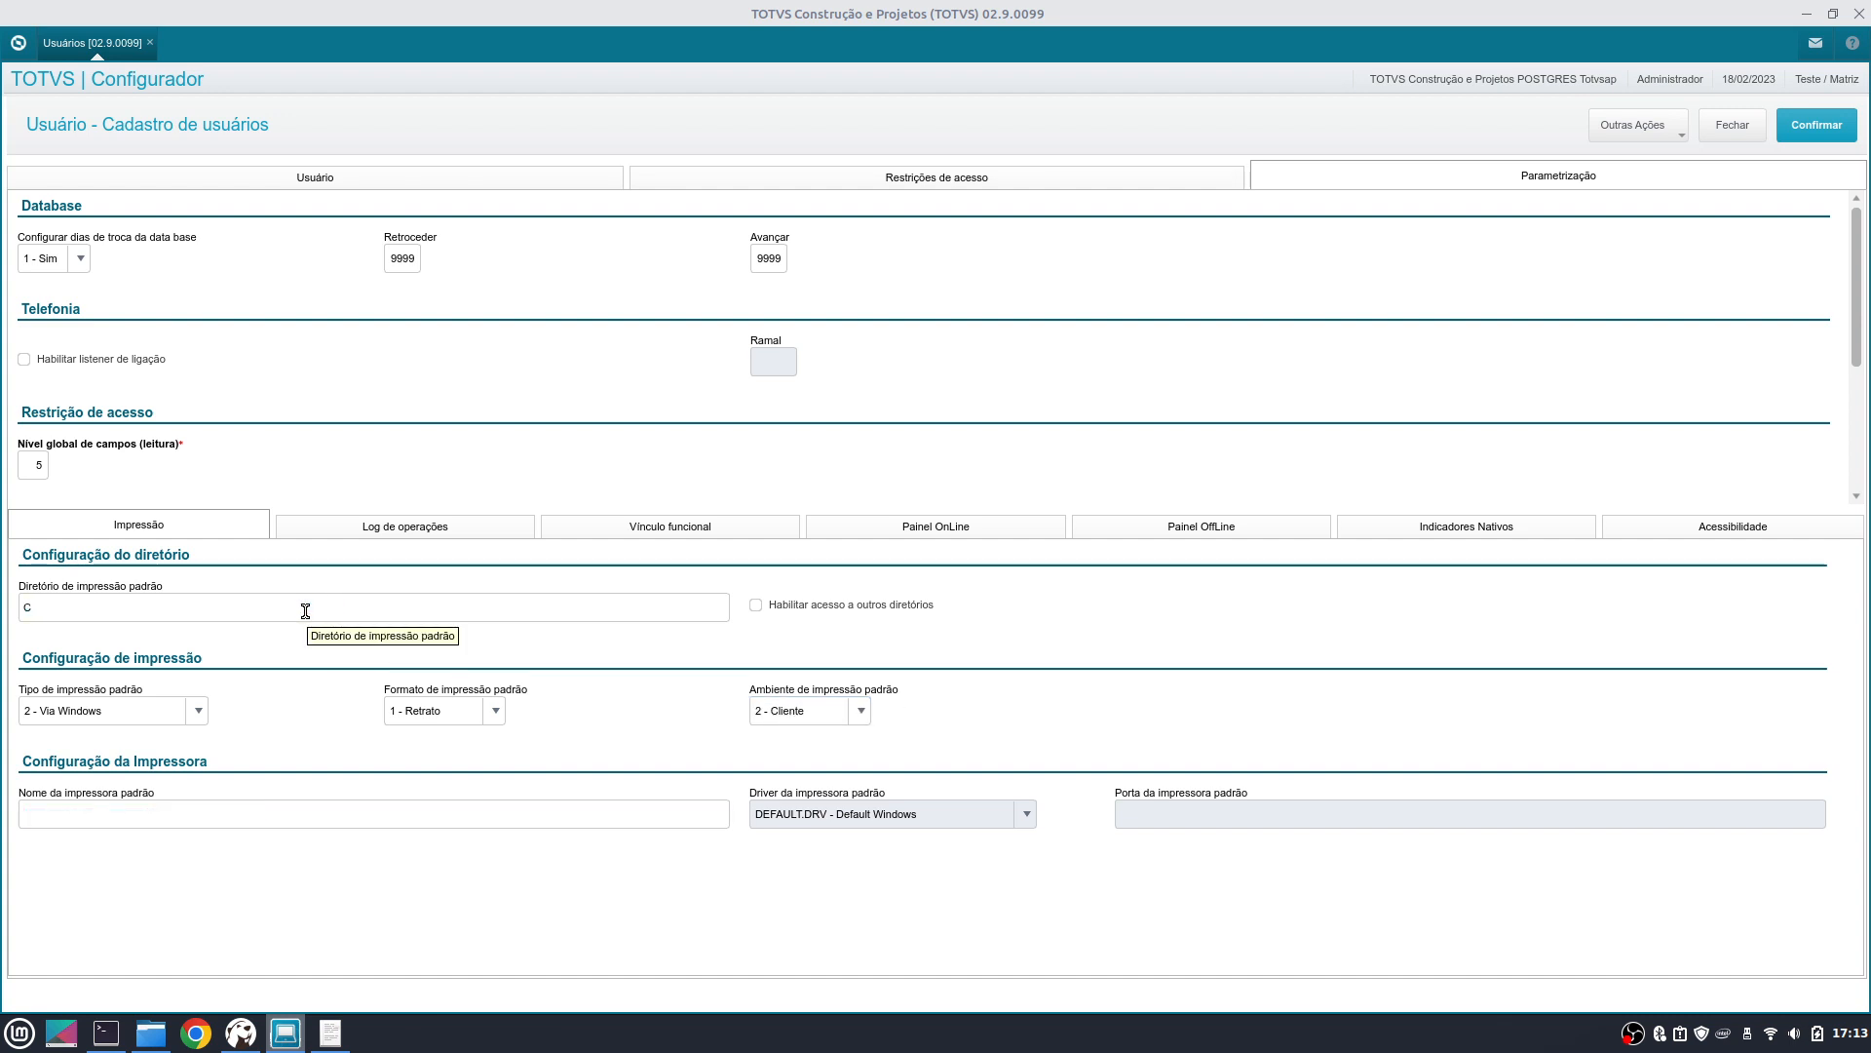
pyautogui.write(':\\TEMP\\')
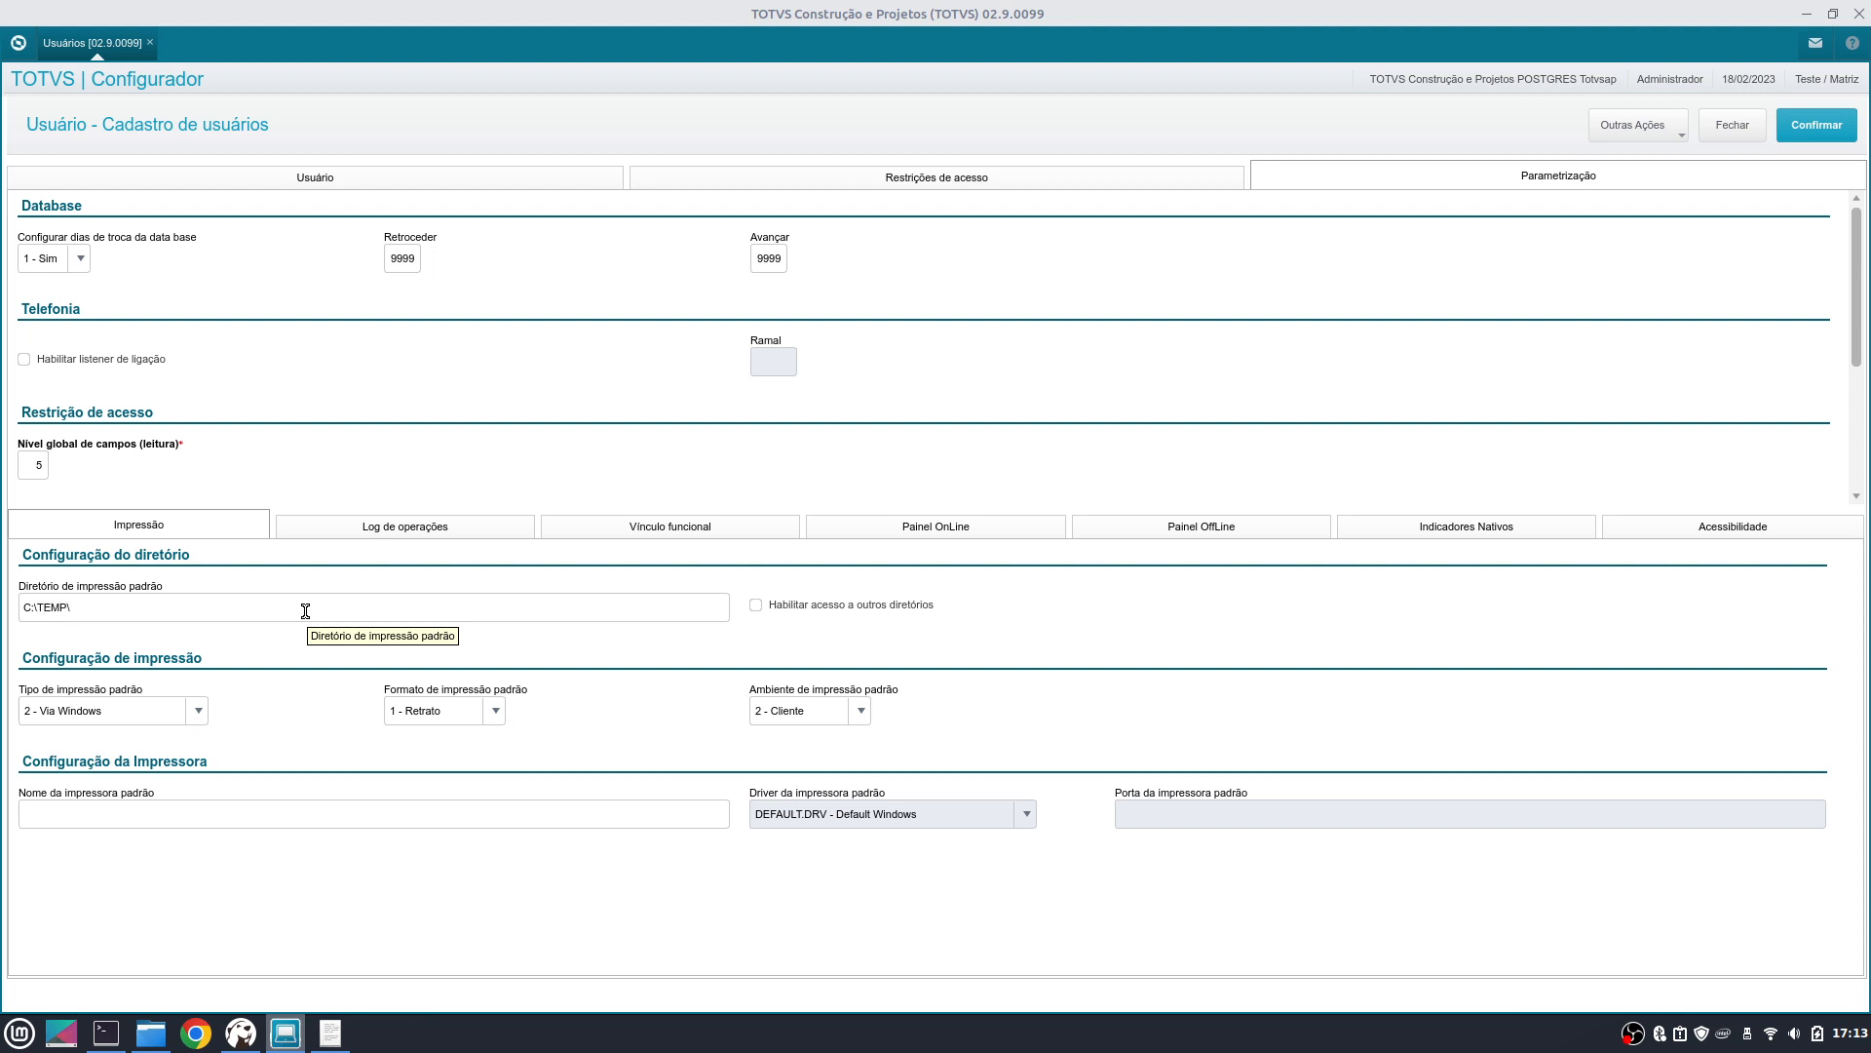
pyautogui.press('Tab')
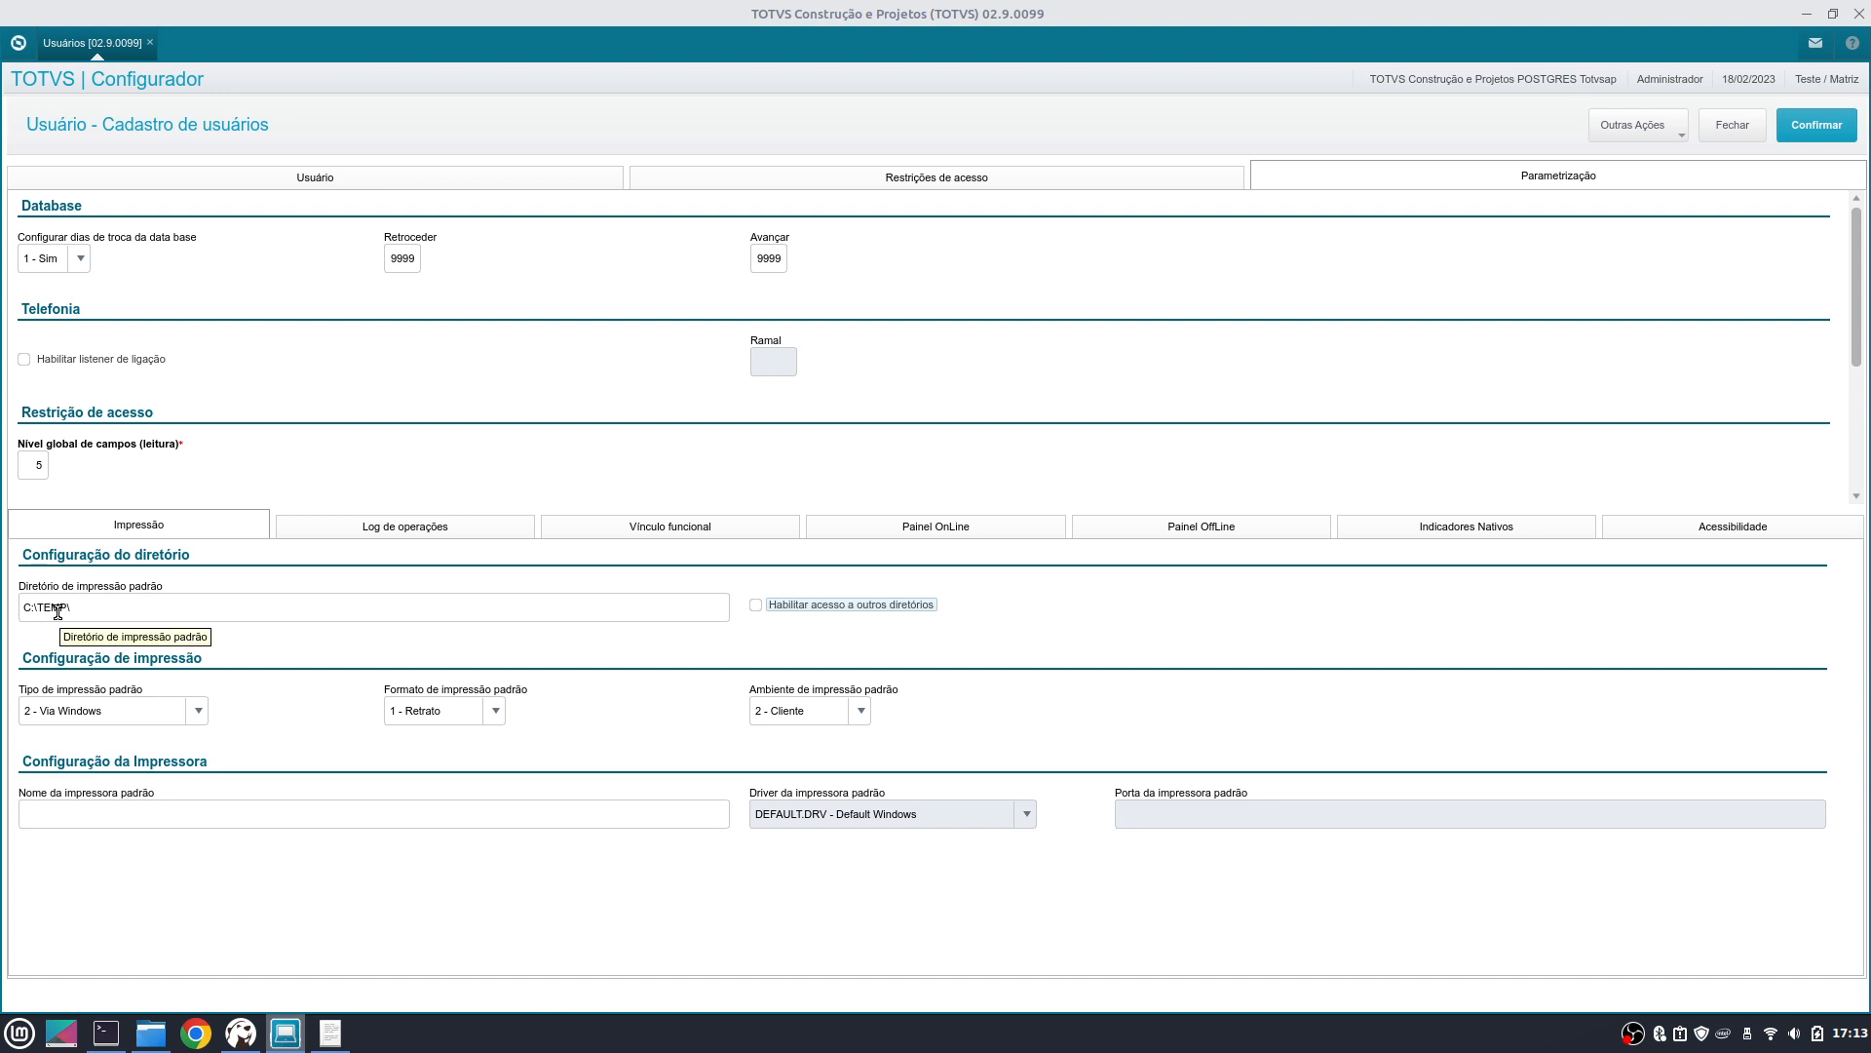
pyautogui.click(126, 612)
pyautogui.write('\\S')
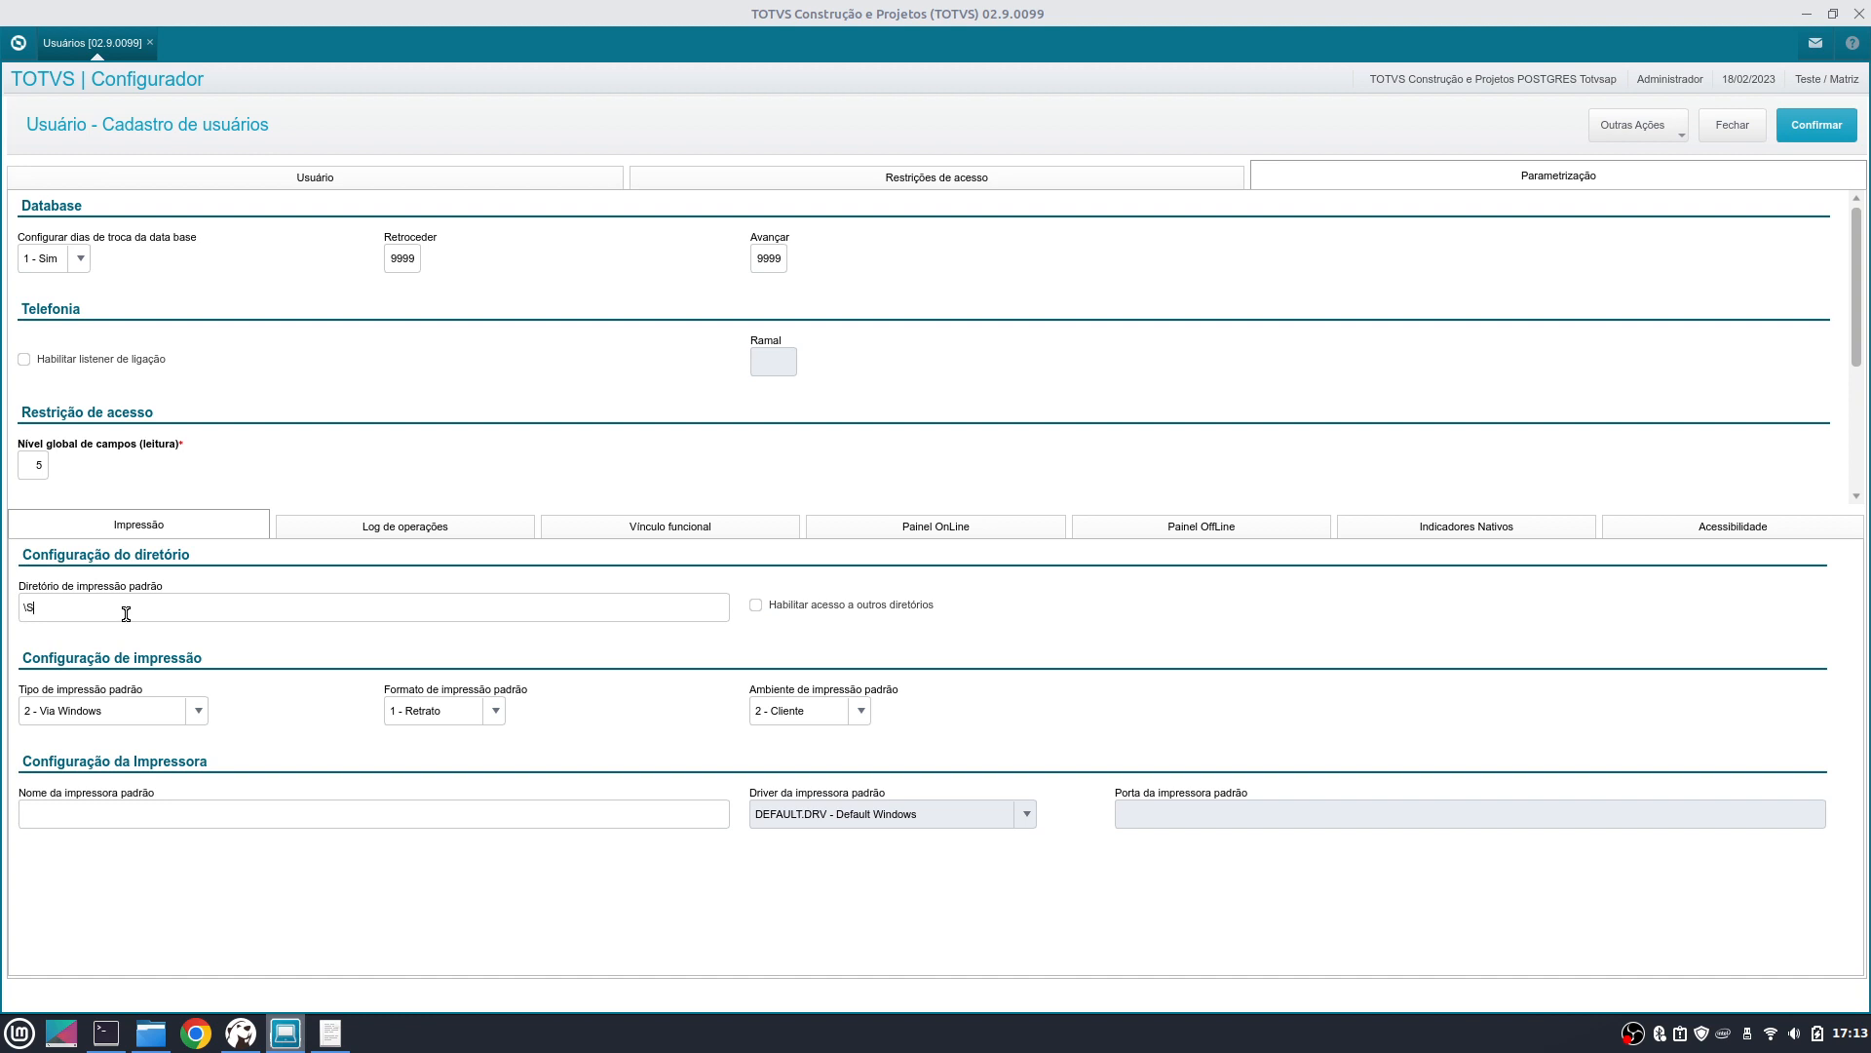
pyautogui.write('POOL\\')
pyautogui.doubleClick(126, 614)
pyautogui.doubleClick(125, 613)
pyautogui.doubleClick(126, 613)
pyautogui.tripleClick(125, 613)
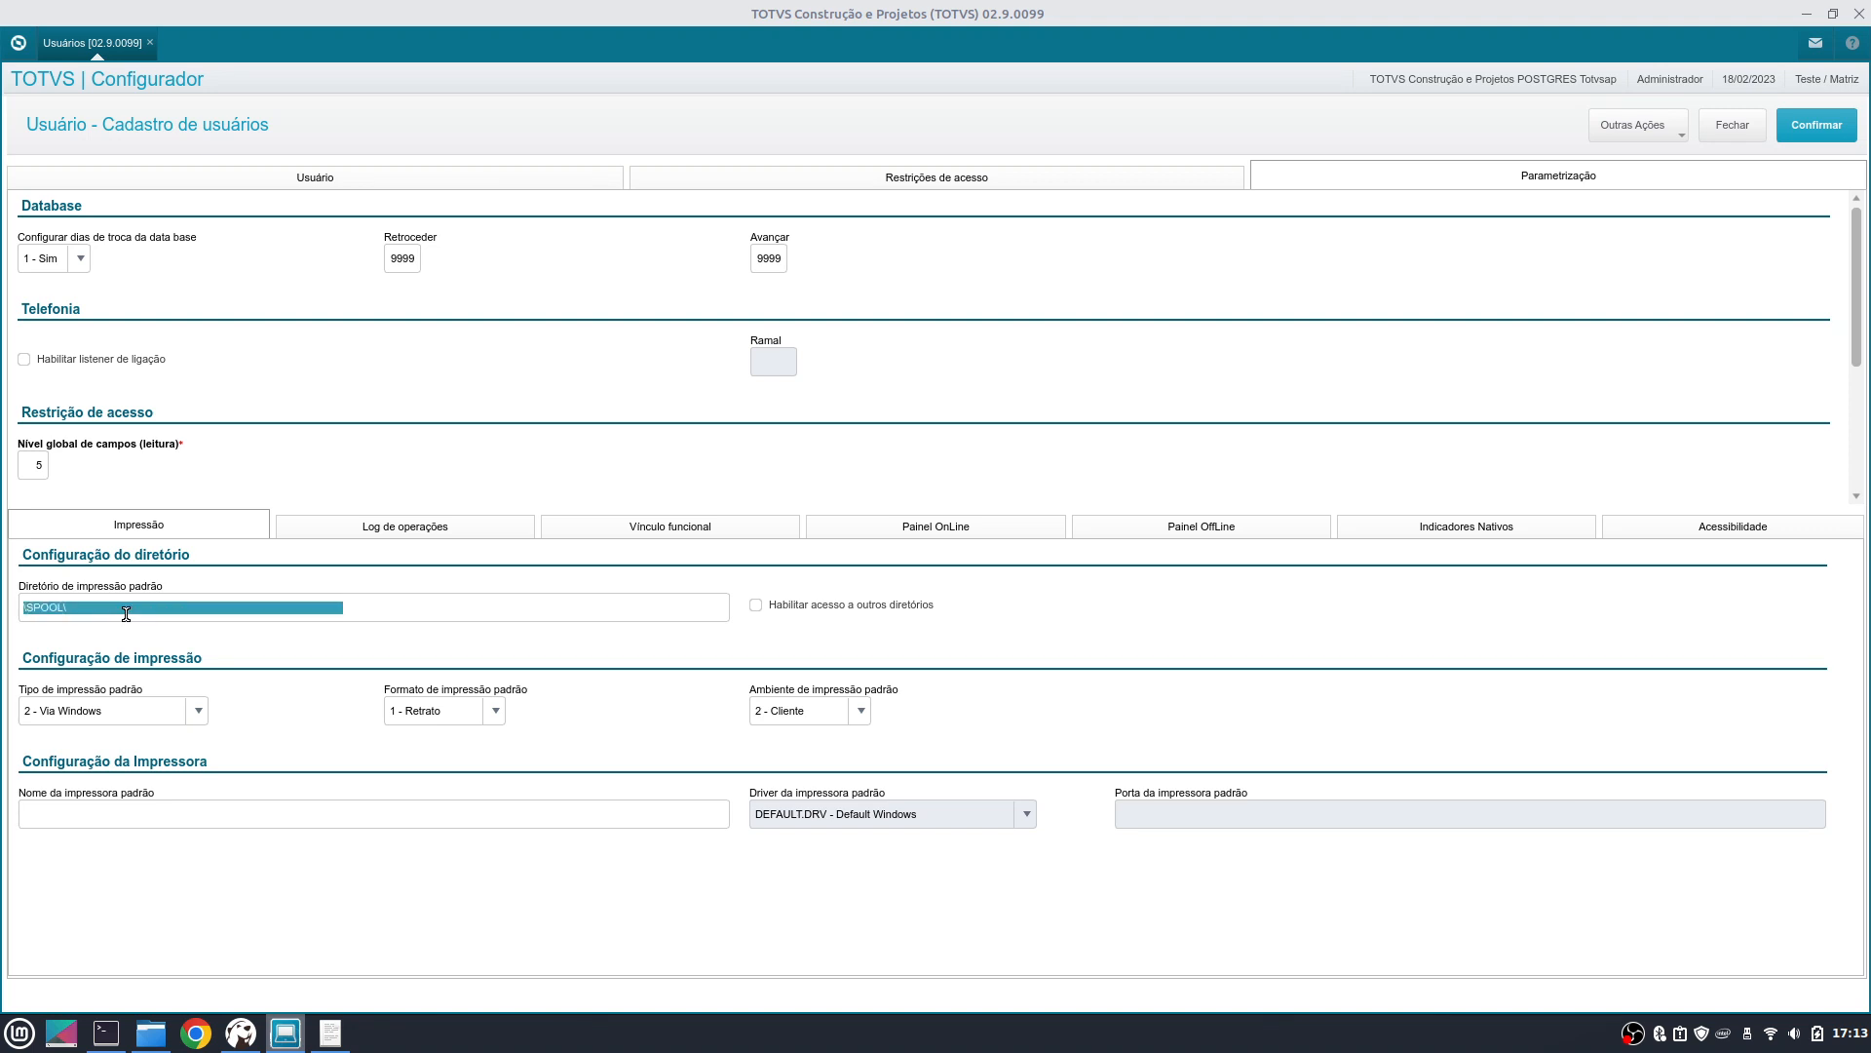
pyautogui.write('C:\\Temp\\')
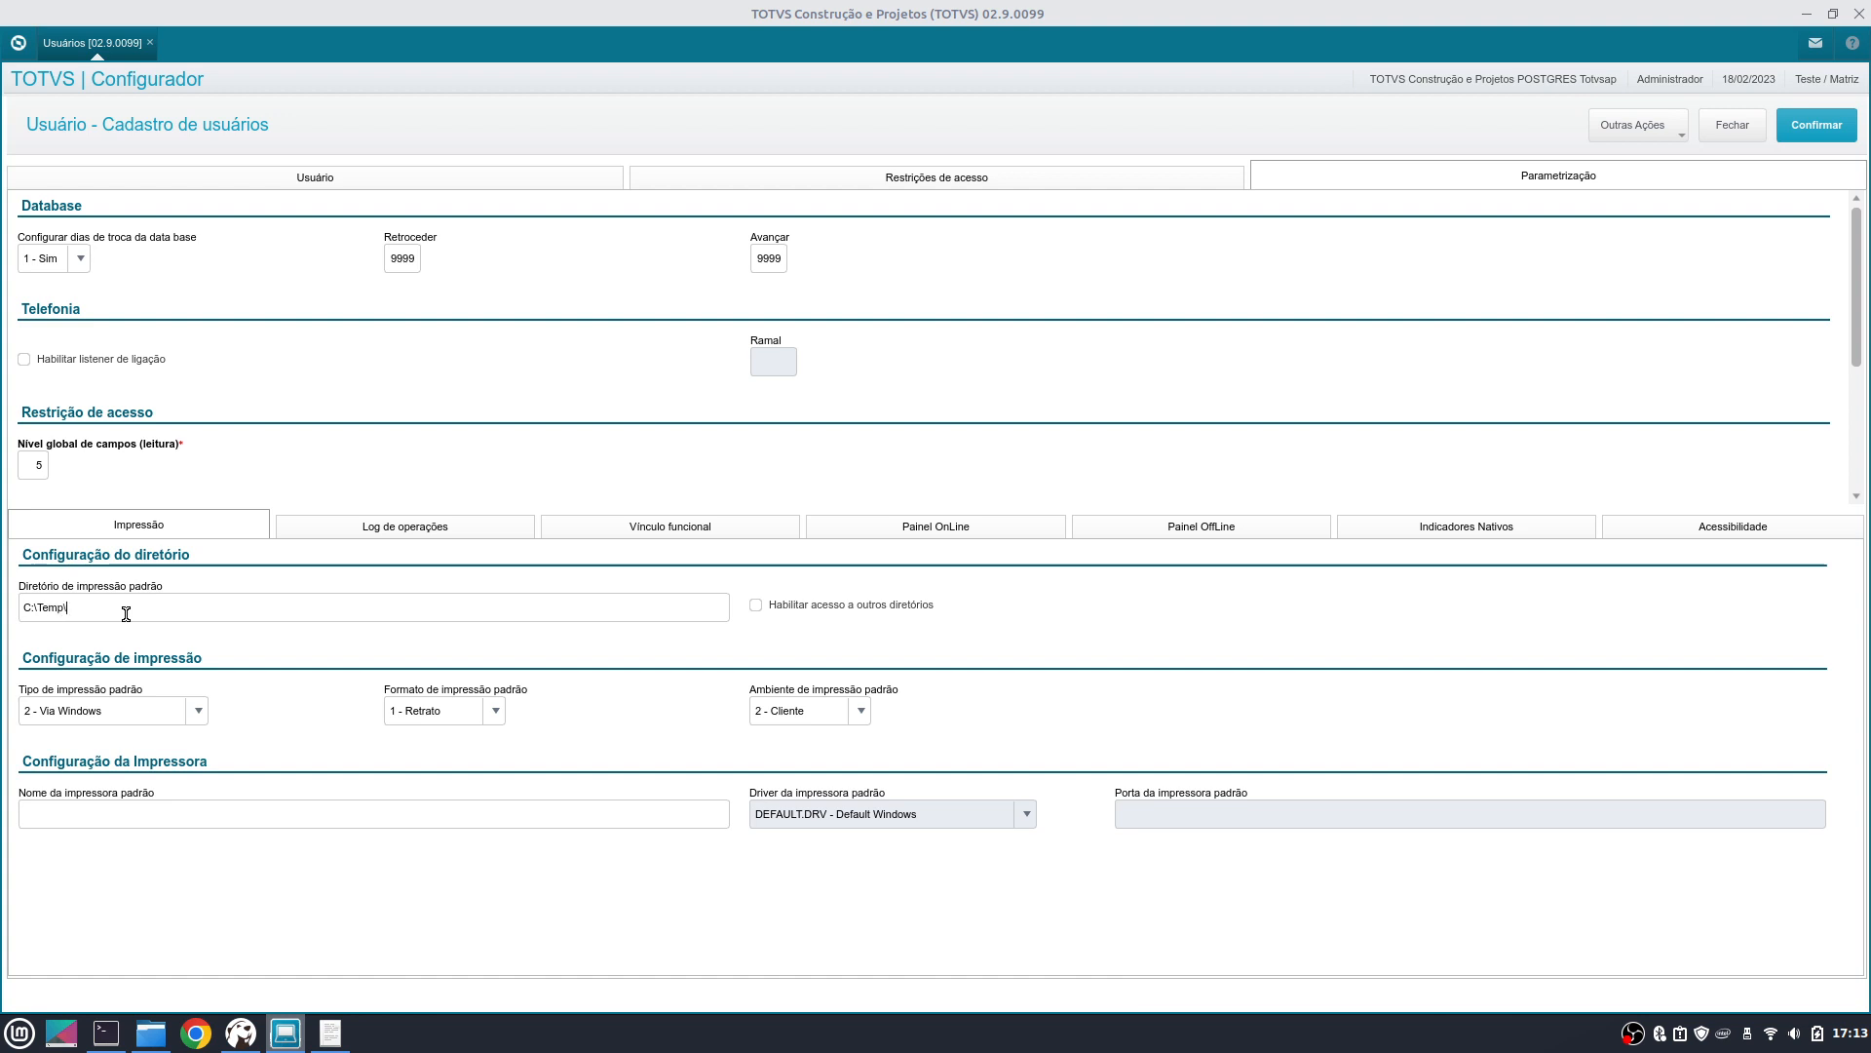
pyautogui.press('Tab')
pyautogui.click(757, 605)
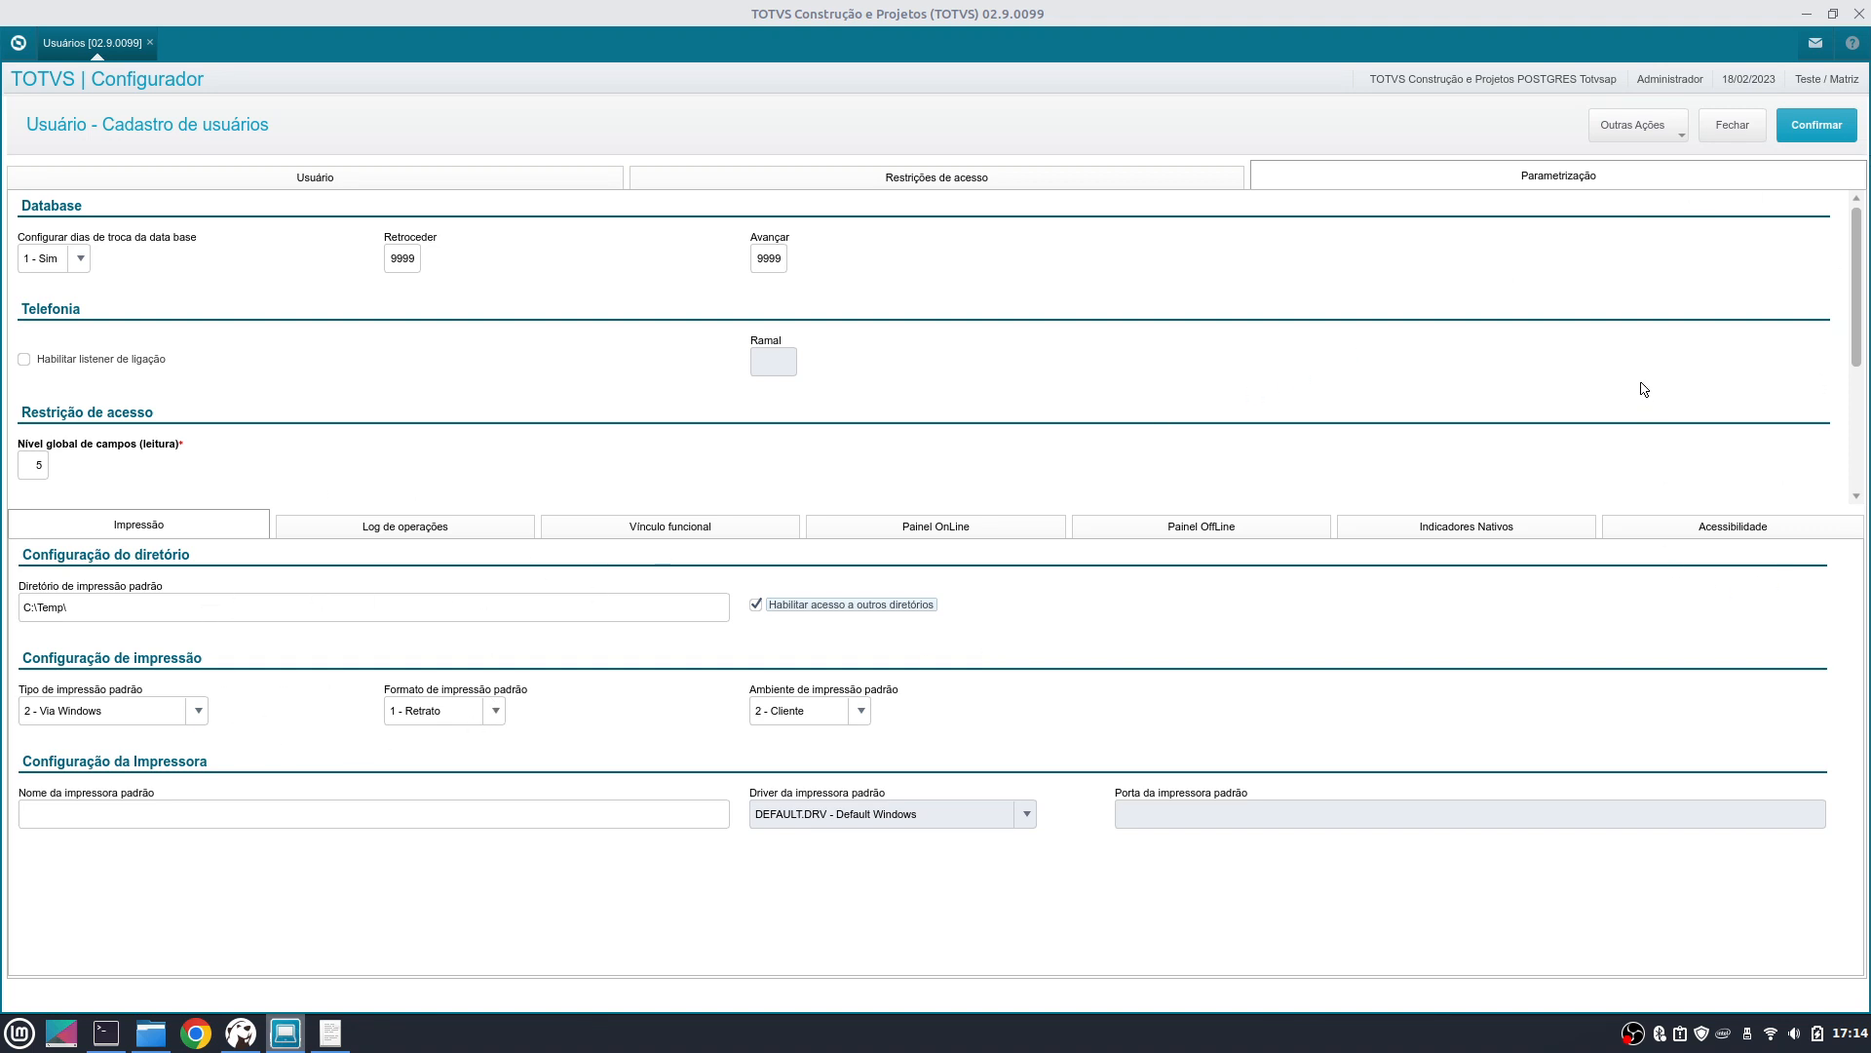
pyautogui.click(1837, 131)
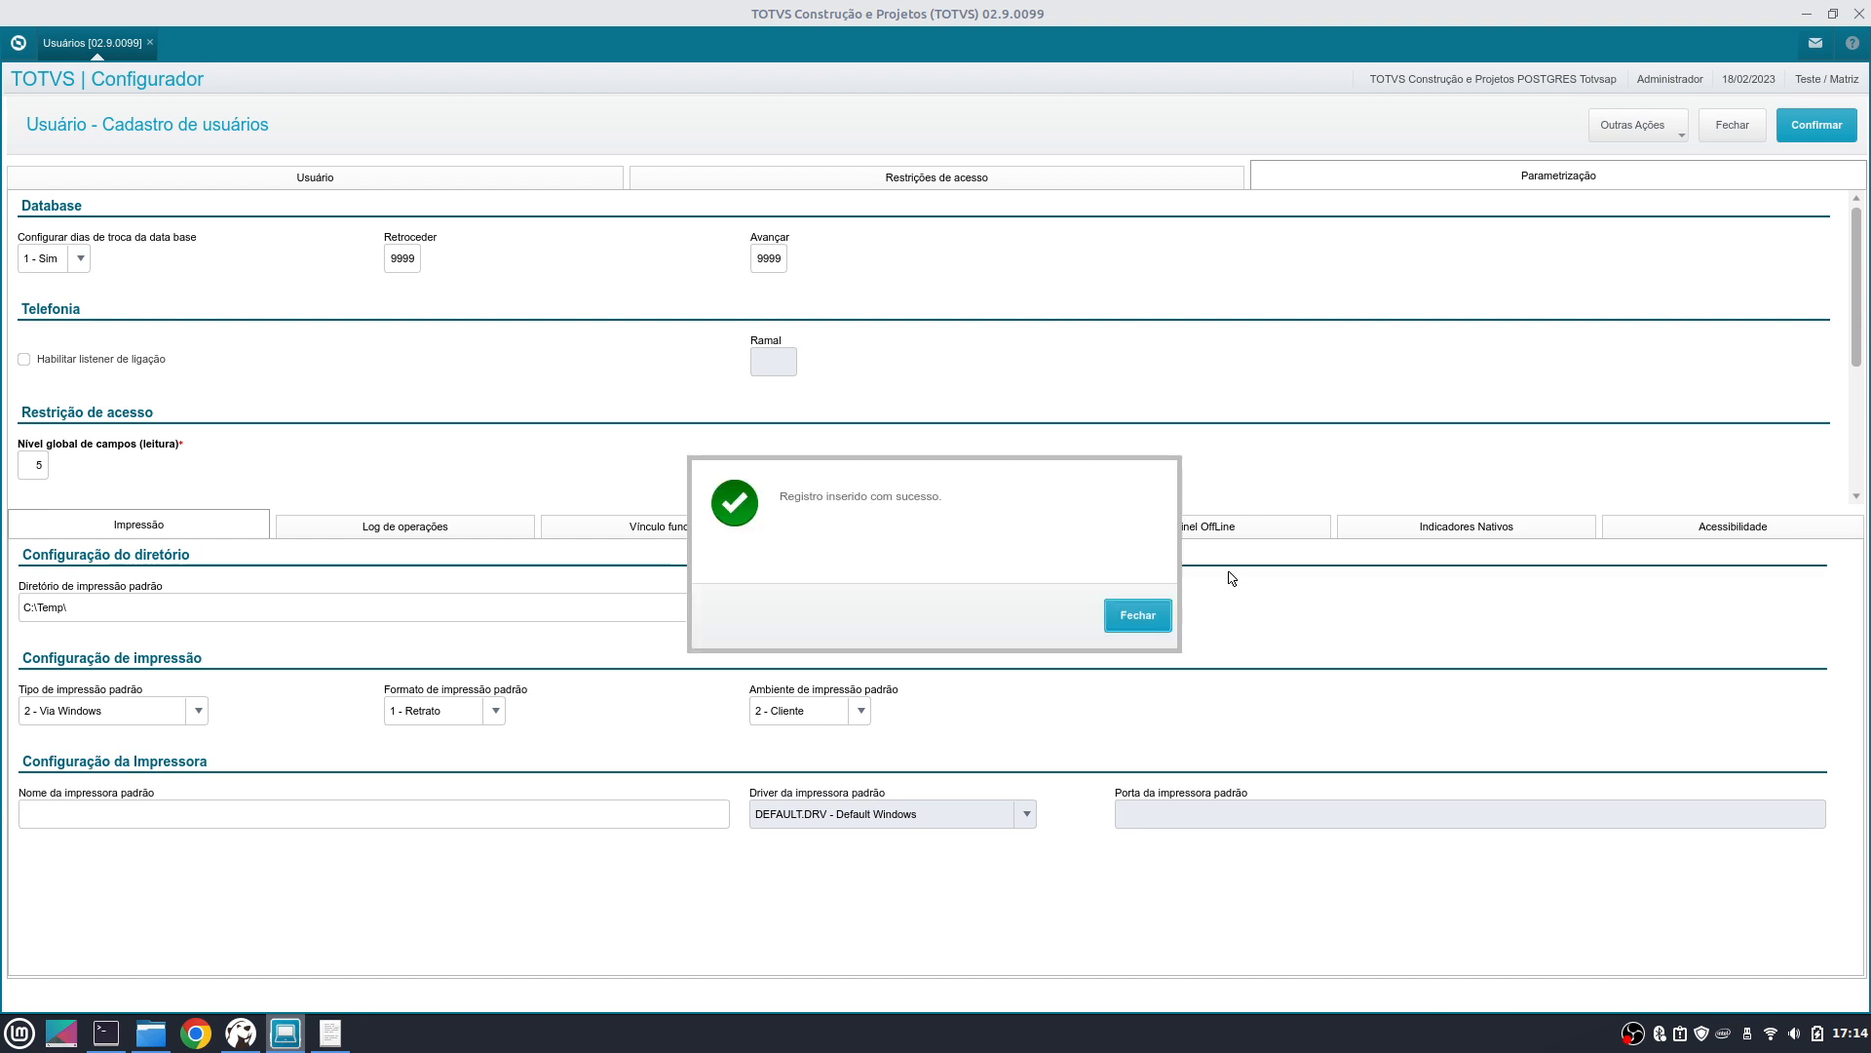
# - Dismiss the 'Registro inserido com sucesso' message and open the Outras Ações menu
pyautogui.click(1150, 624)
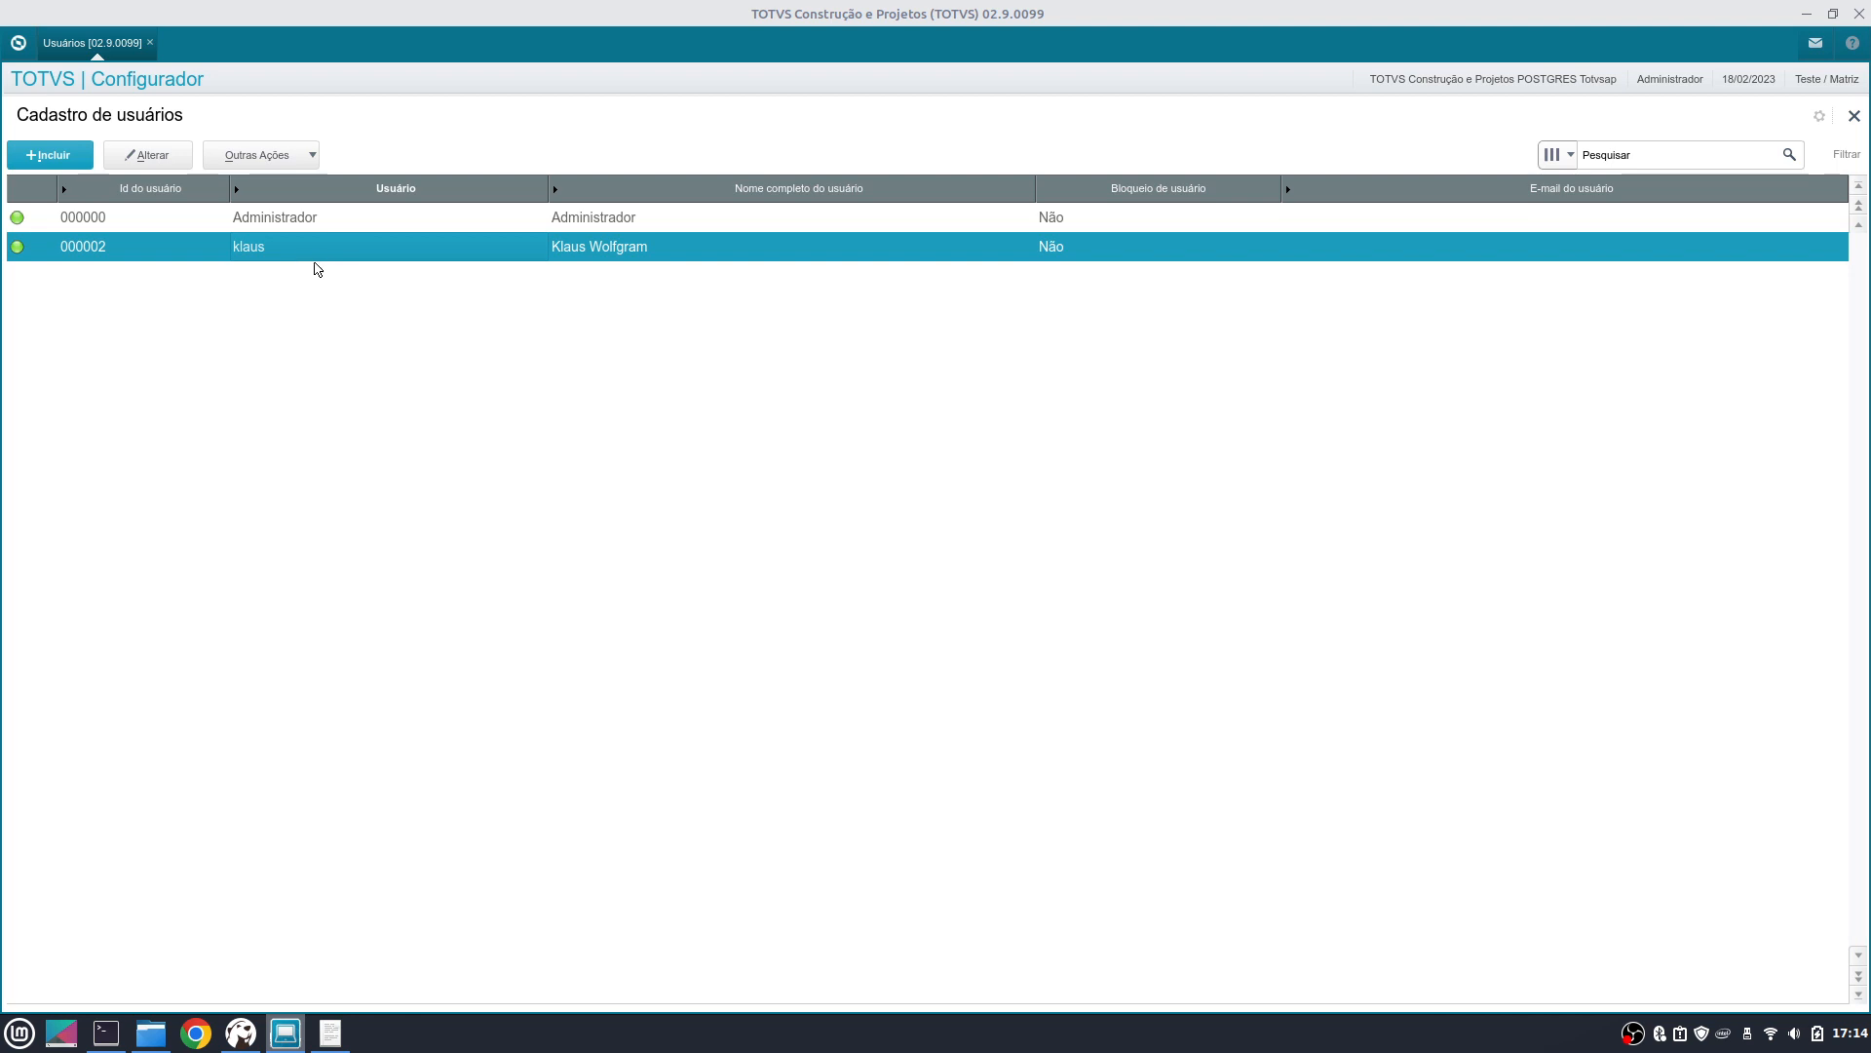
pyautogui.click(308, 155)
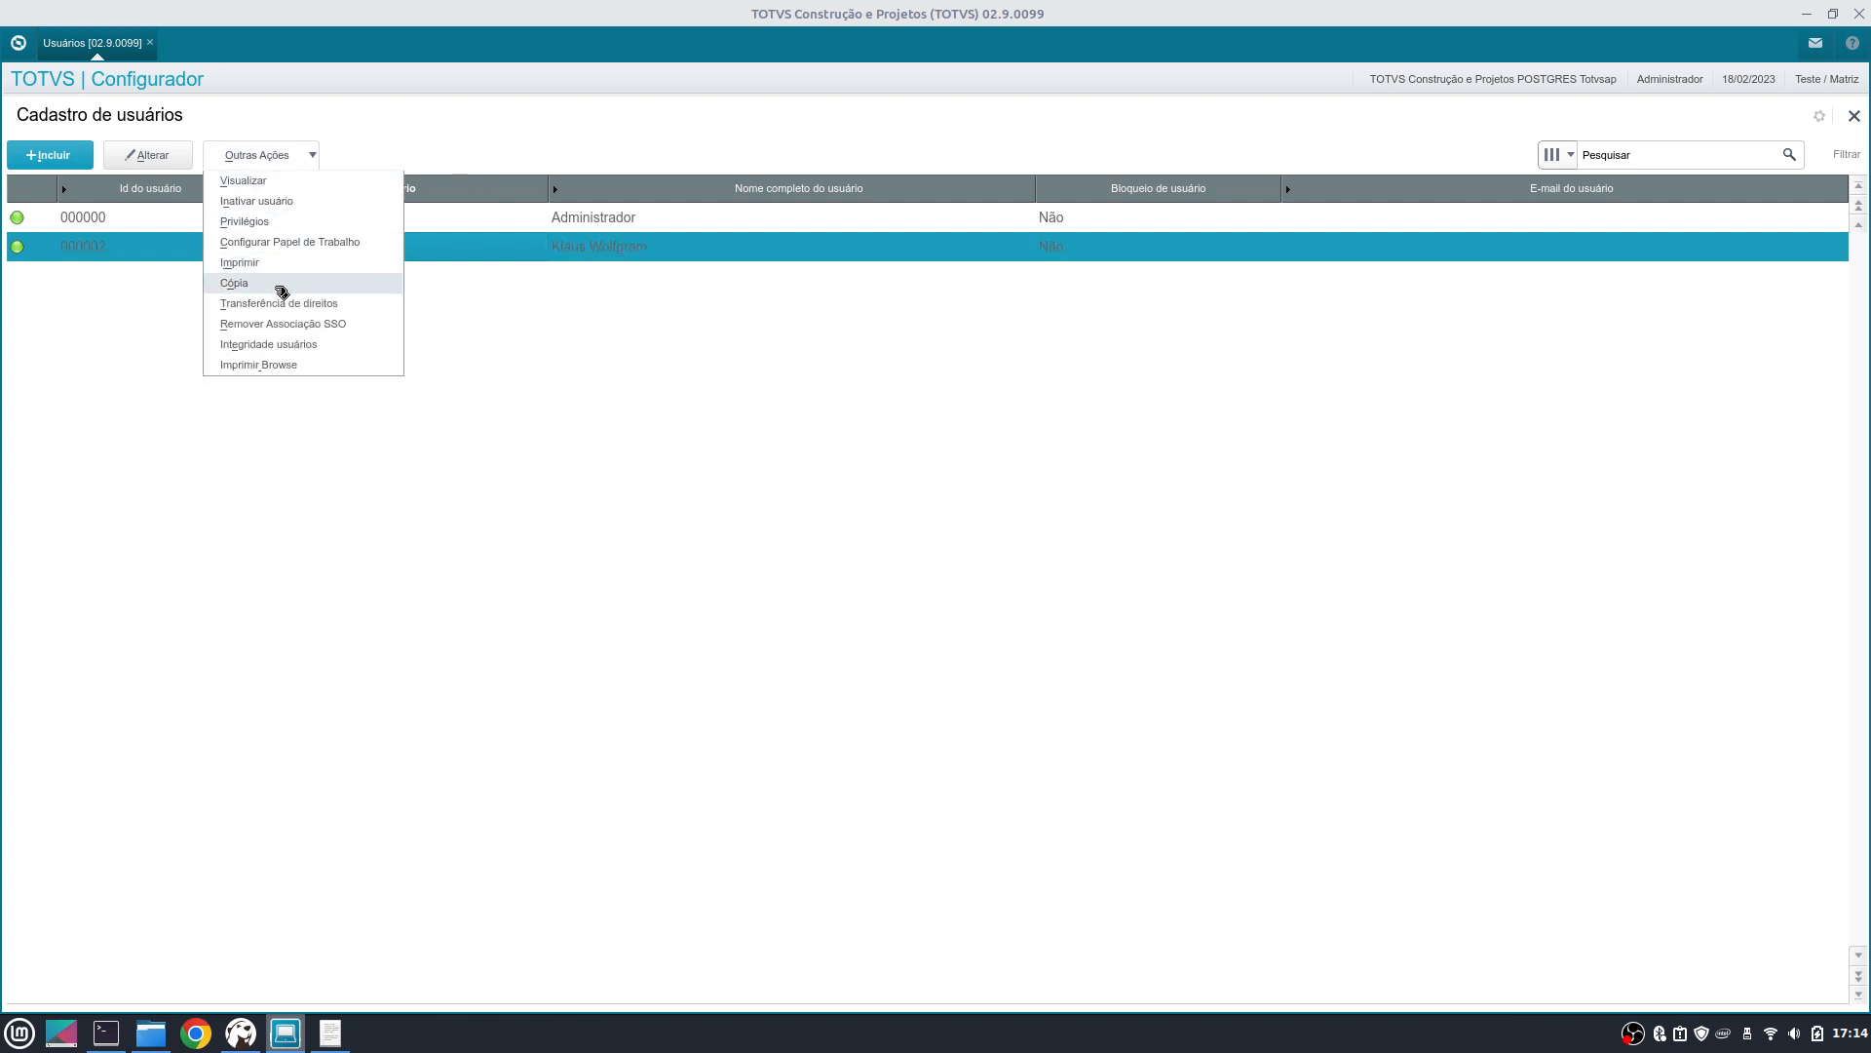
# - Start a Cópia of the user, then cancel it without saving
pyautogui.click(397, 631)
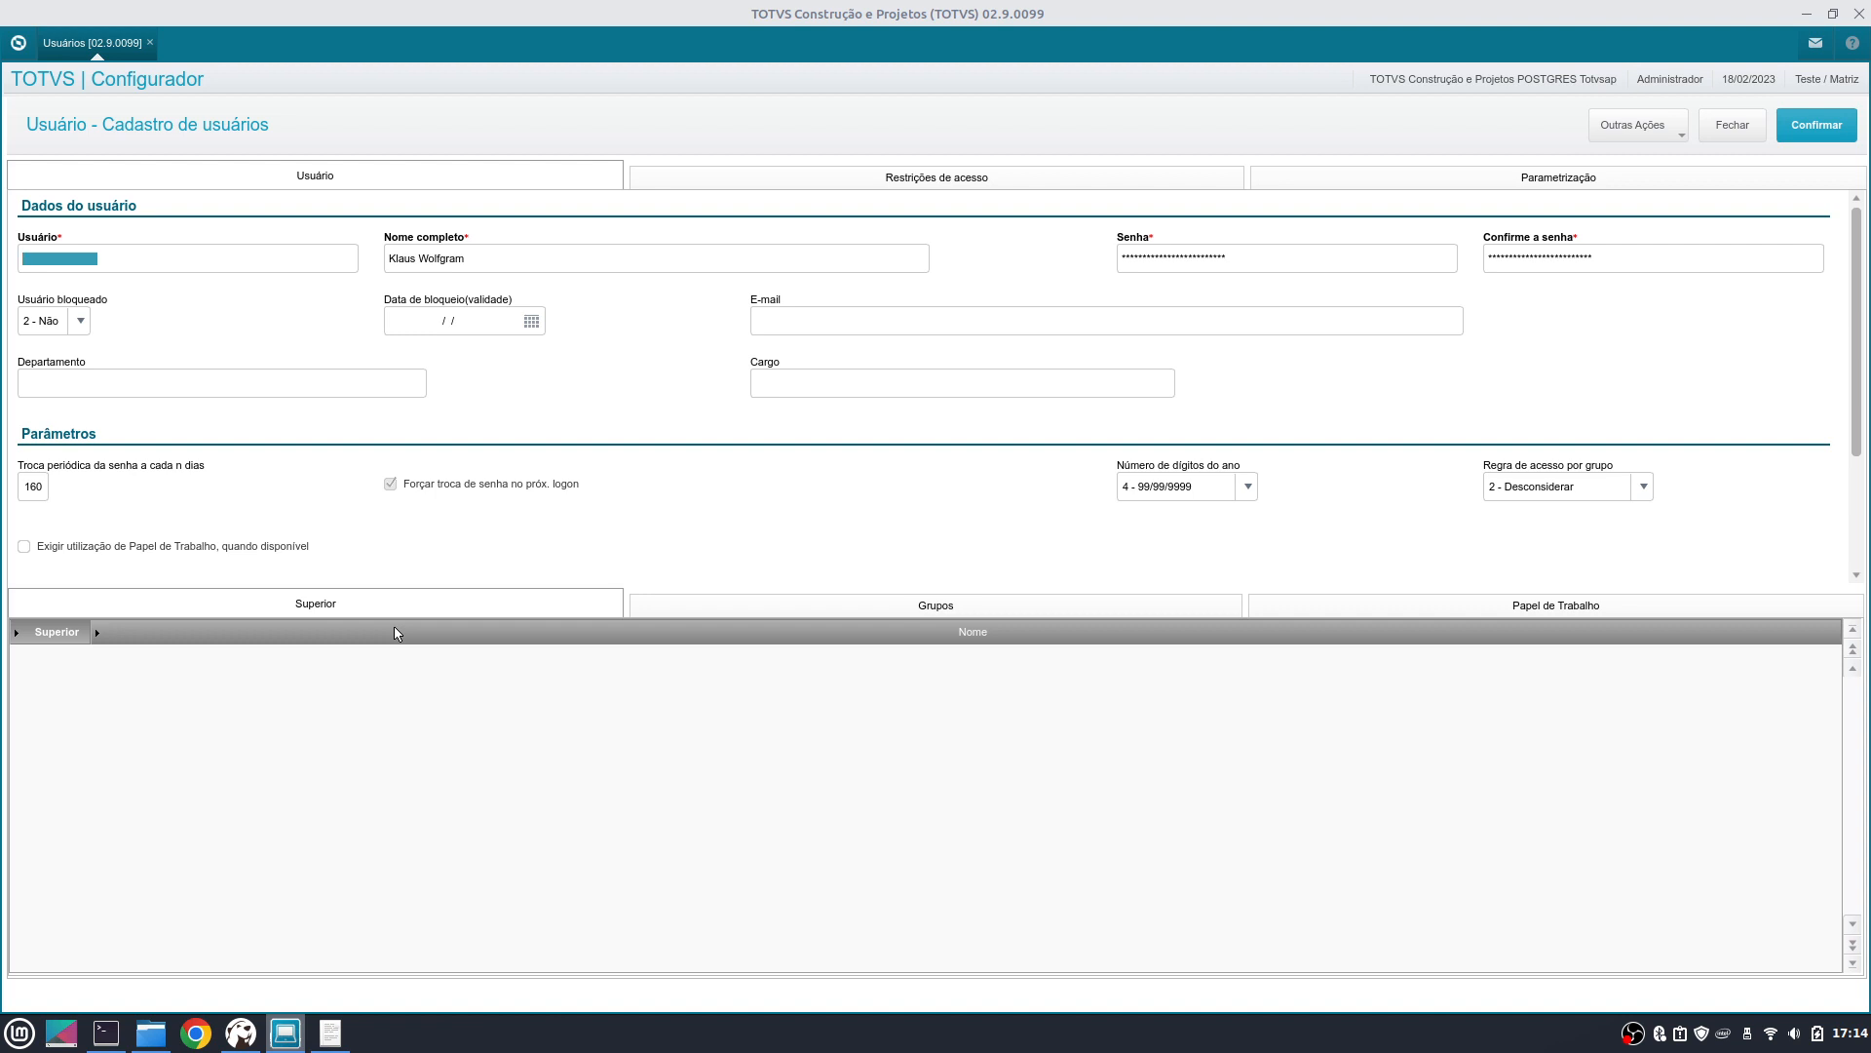
pyautogui.click(564, 262)
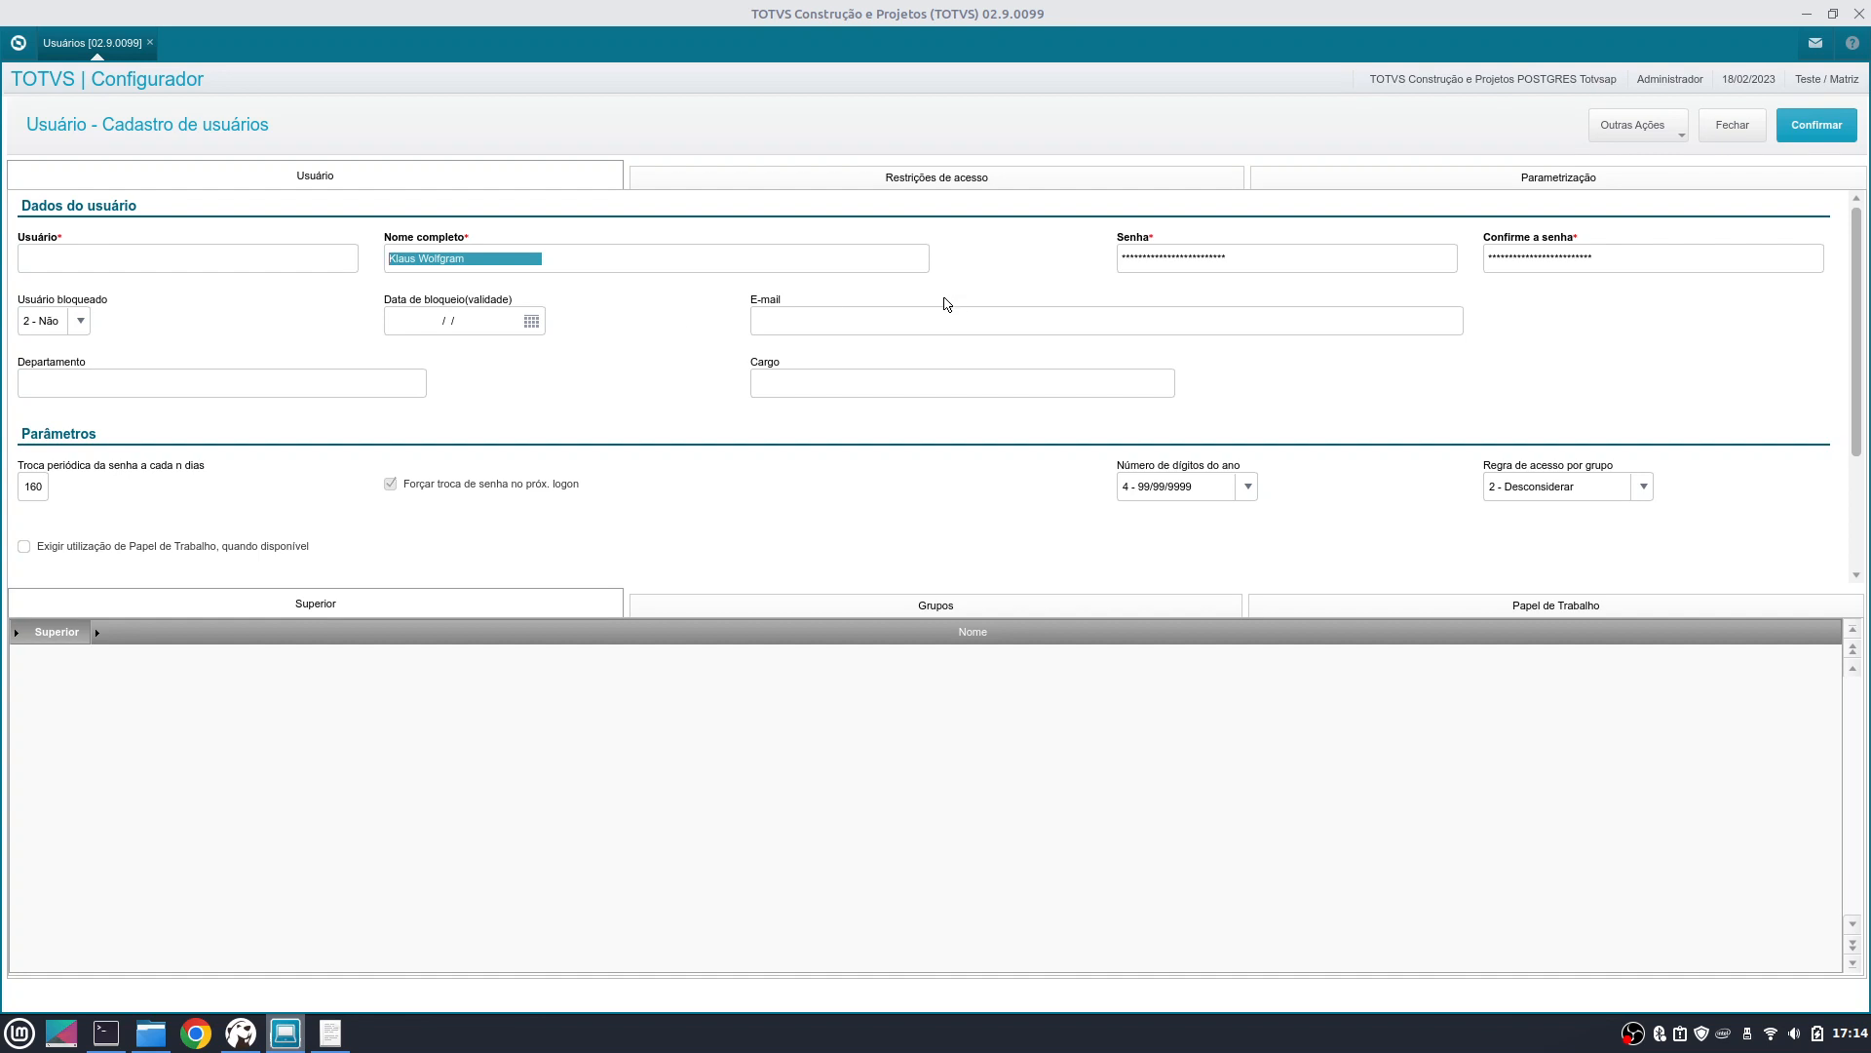
pyautogui.click(1732, 127)
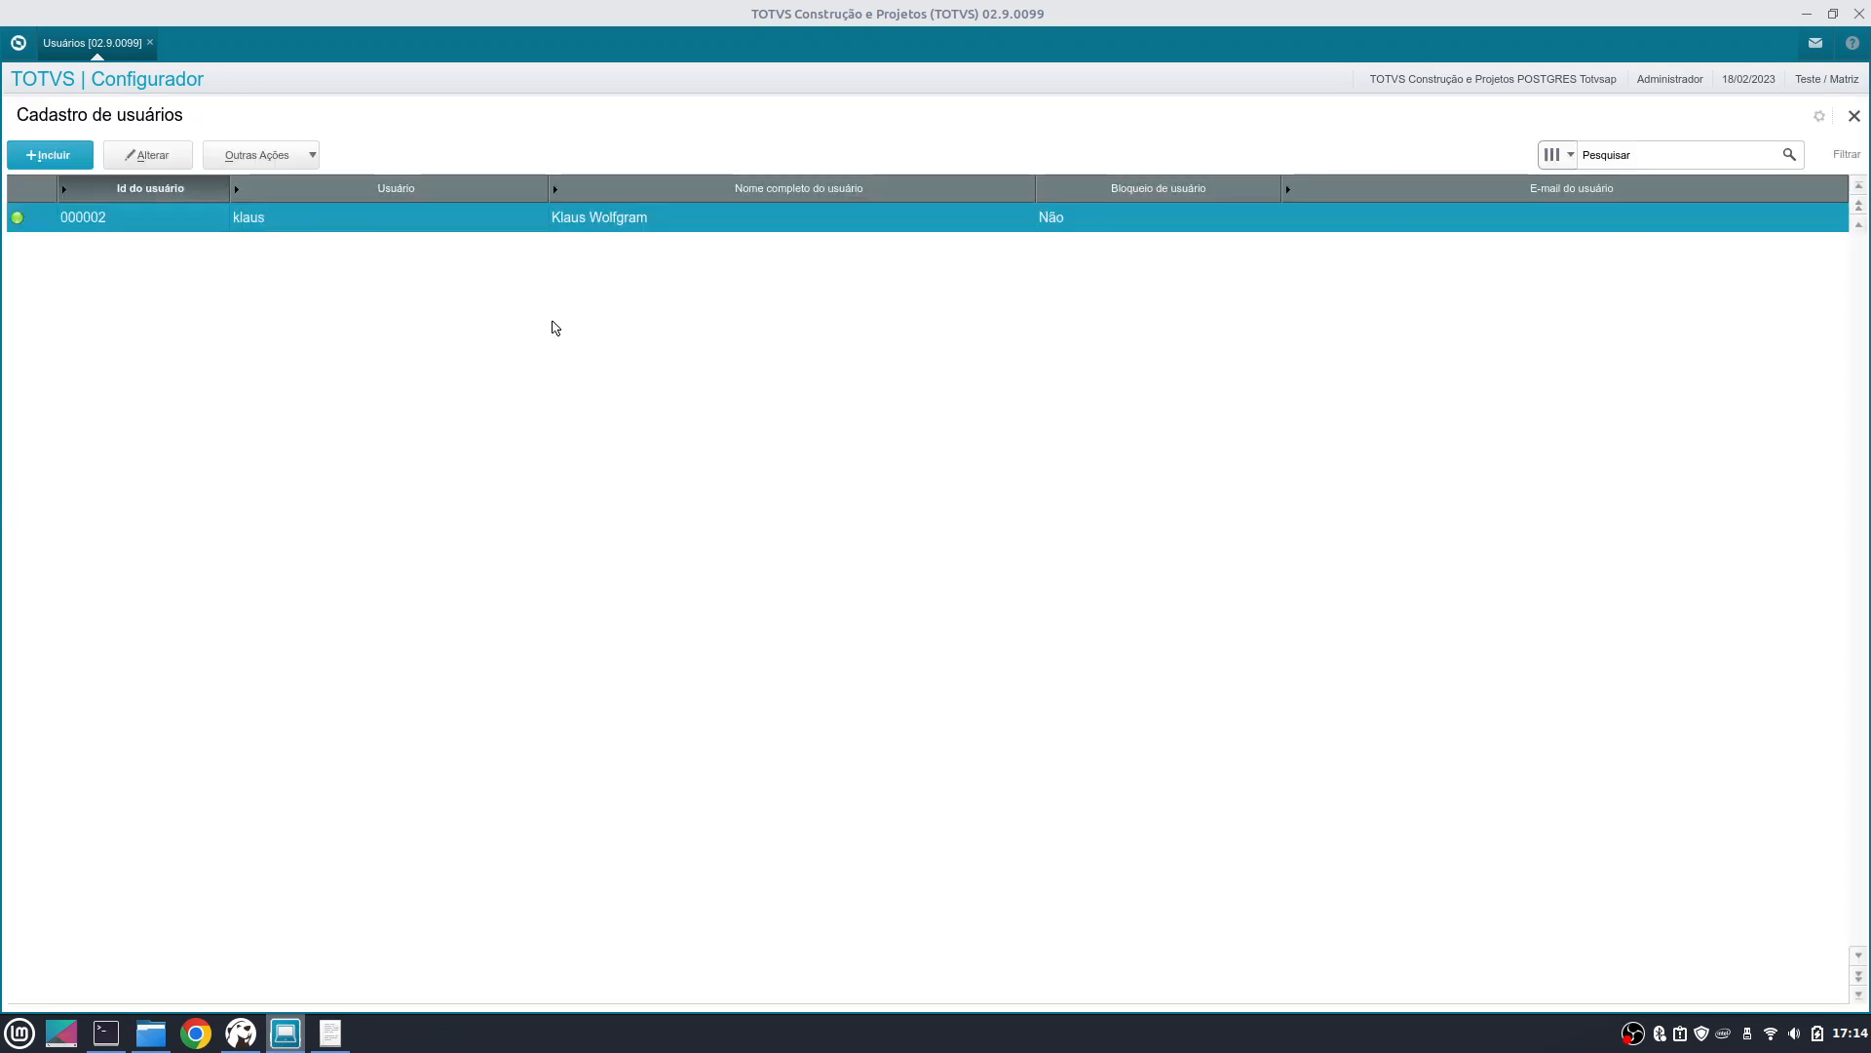
# - Select the new user's row and close the Cadastro de usuários screen
pyautogui.click(96, 253)
pyautogui.click(105, 215)
pyautogui.click(105, 247)
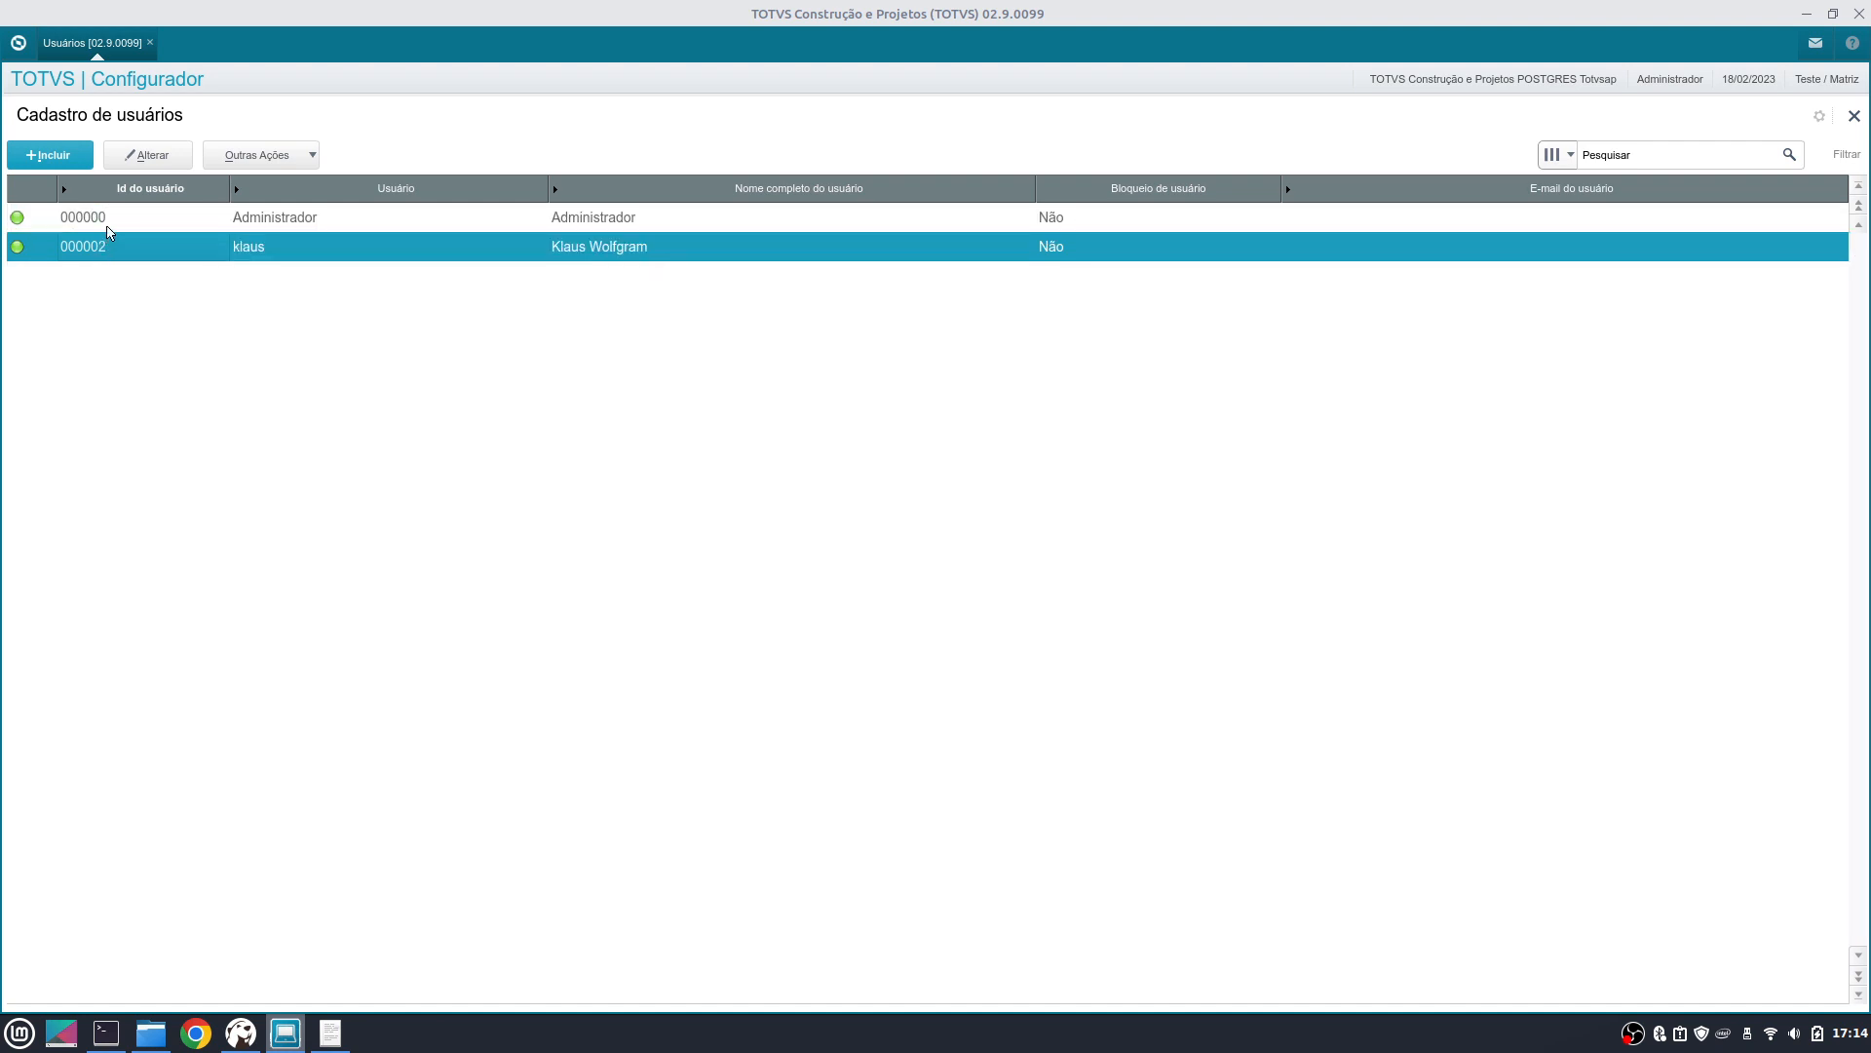
pyautogui.click(508, 250)
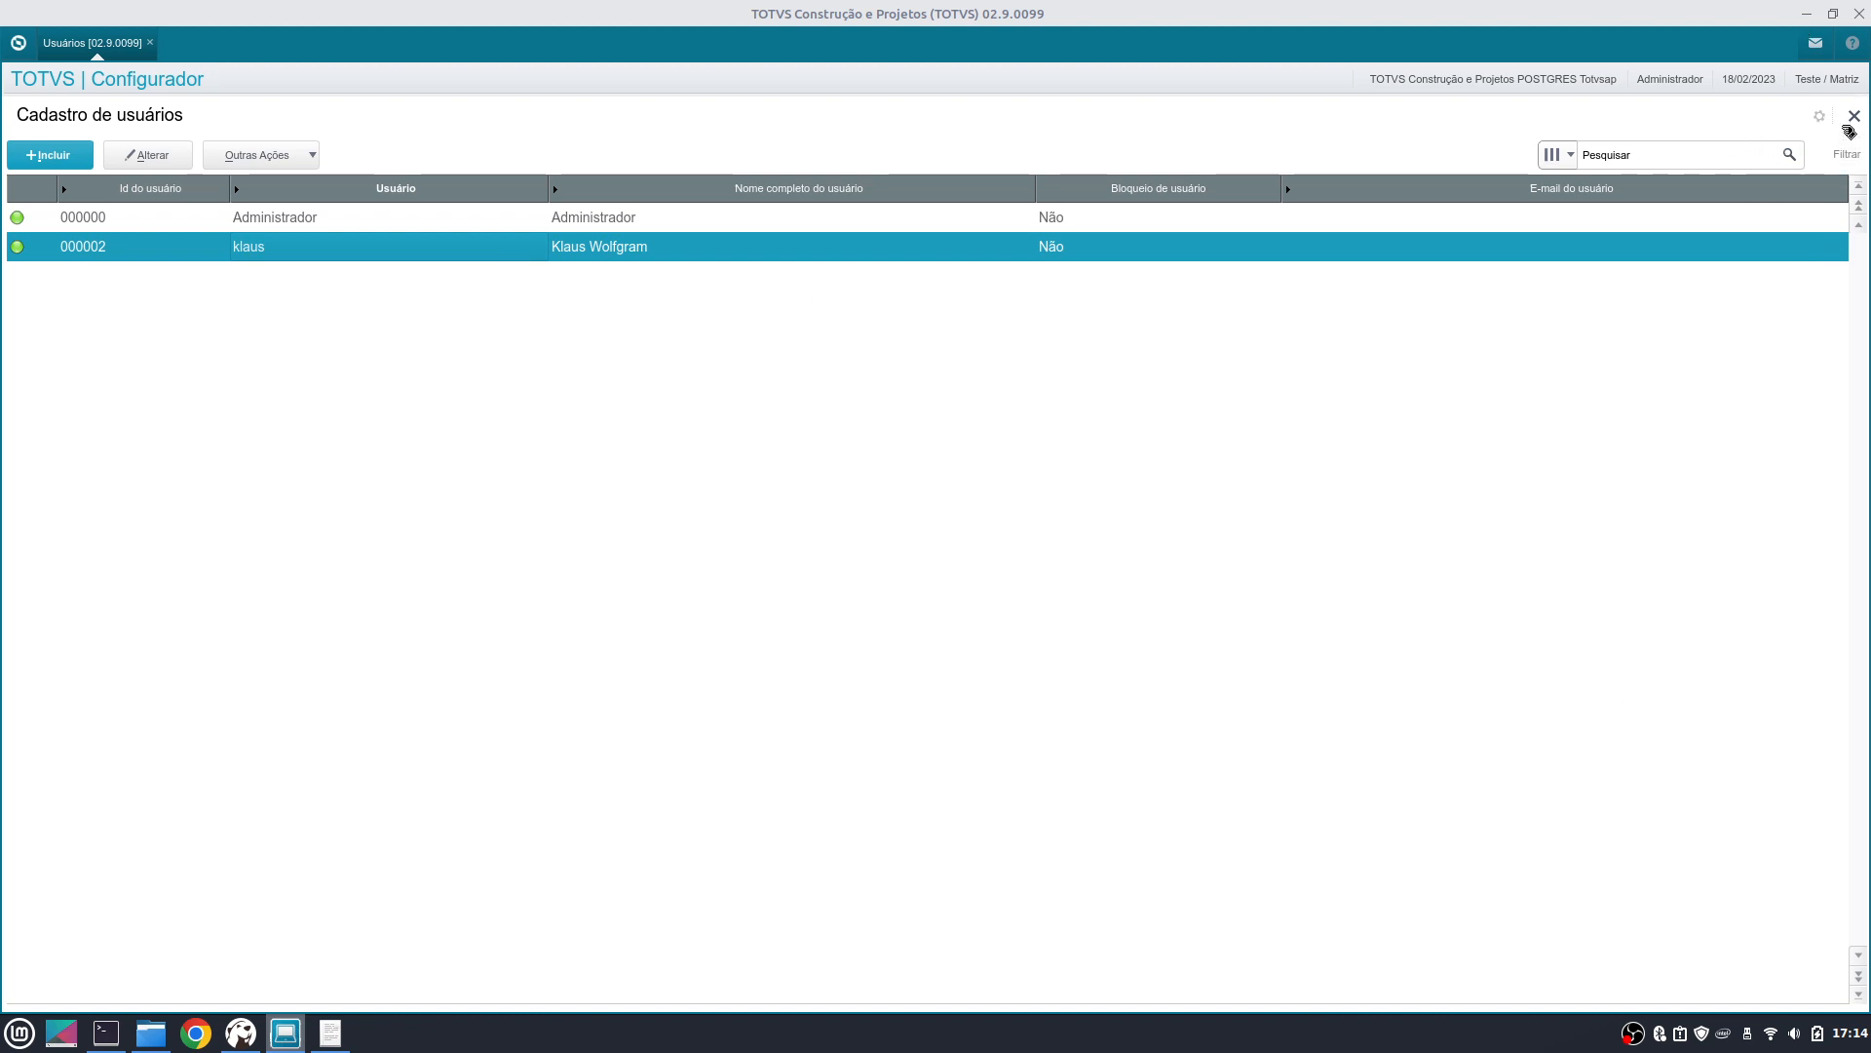
pyautogui.click(1854, 117)
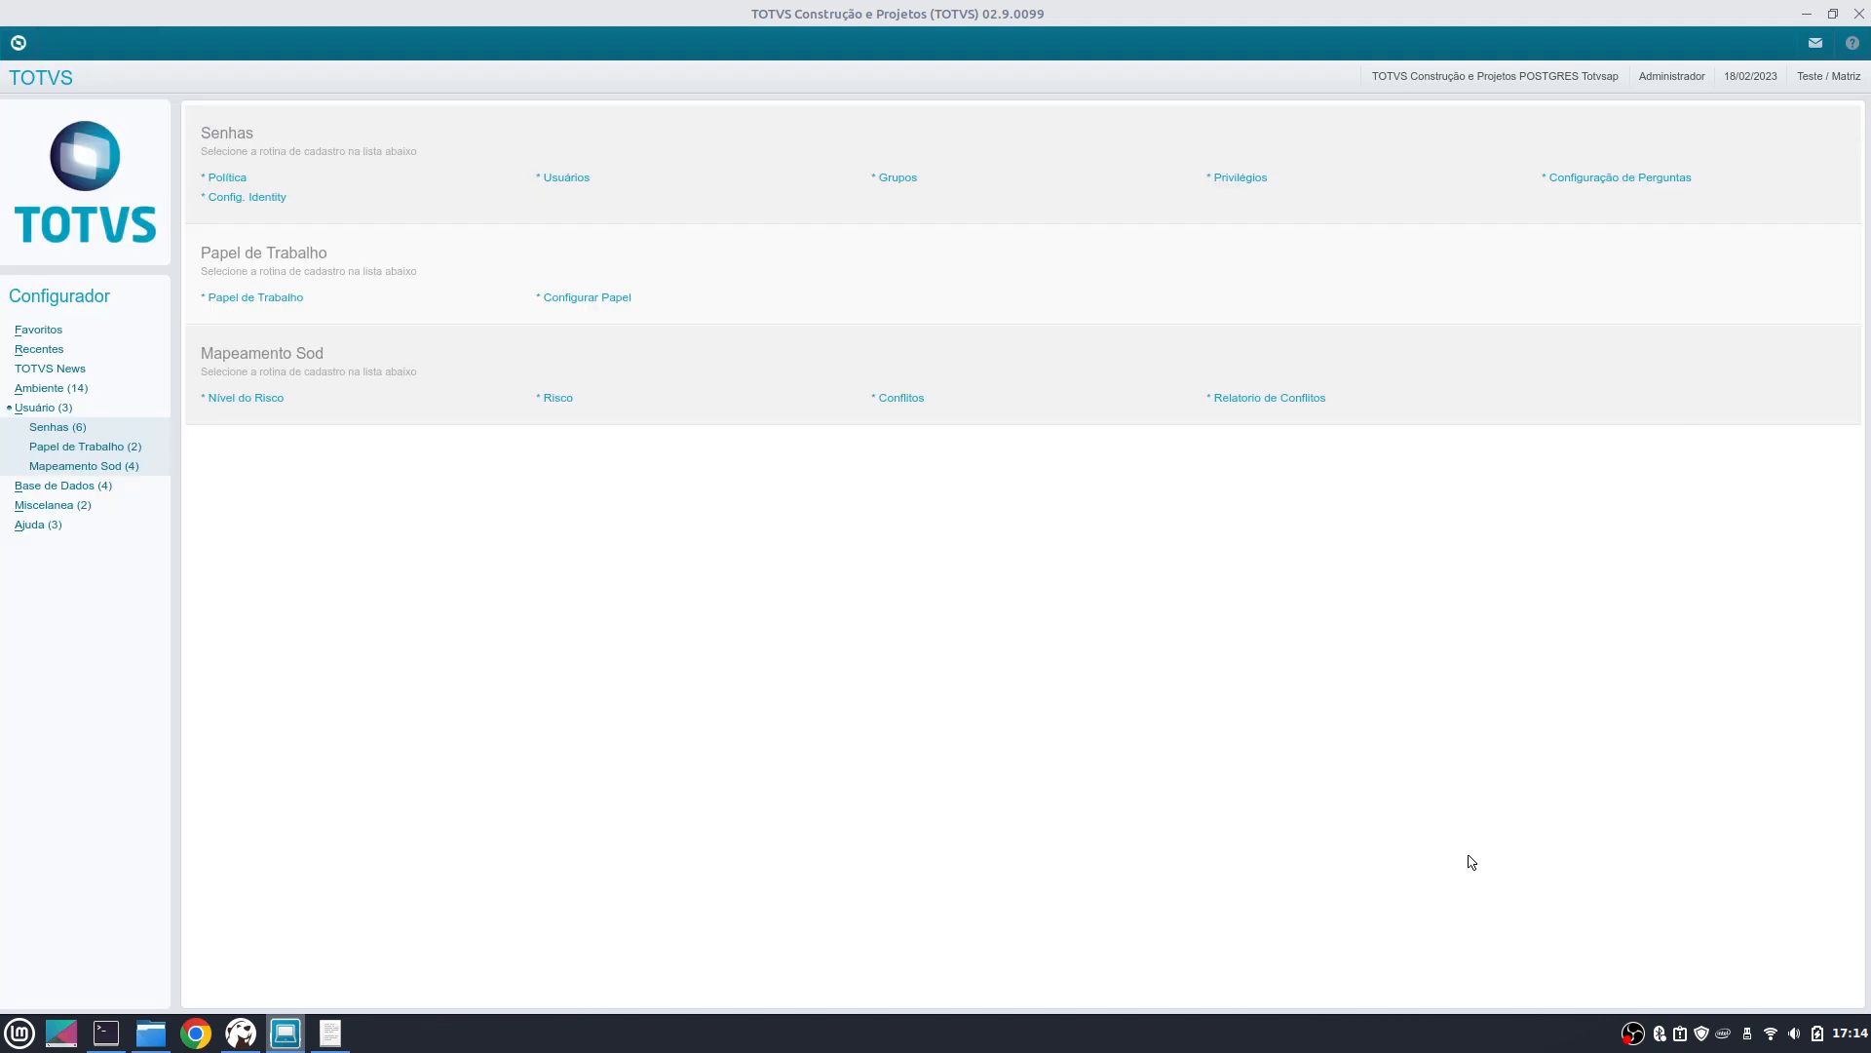